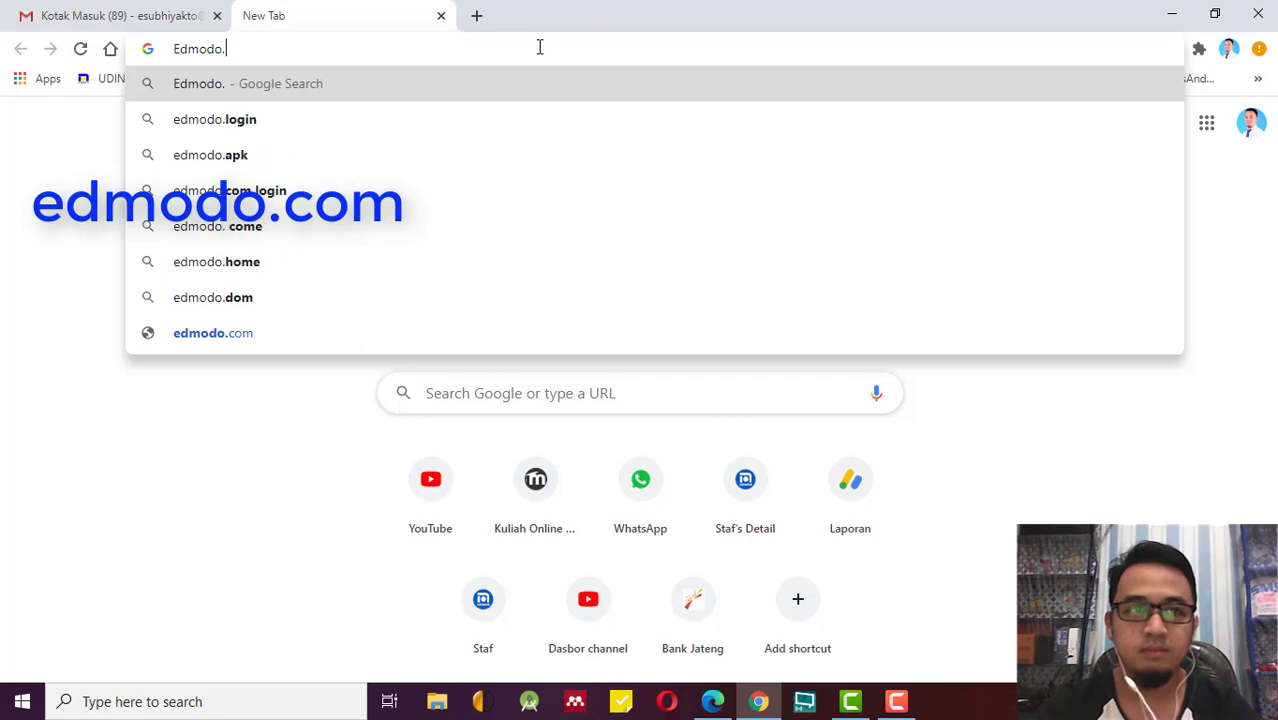
{"action": "key", "text": "Return"}
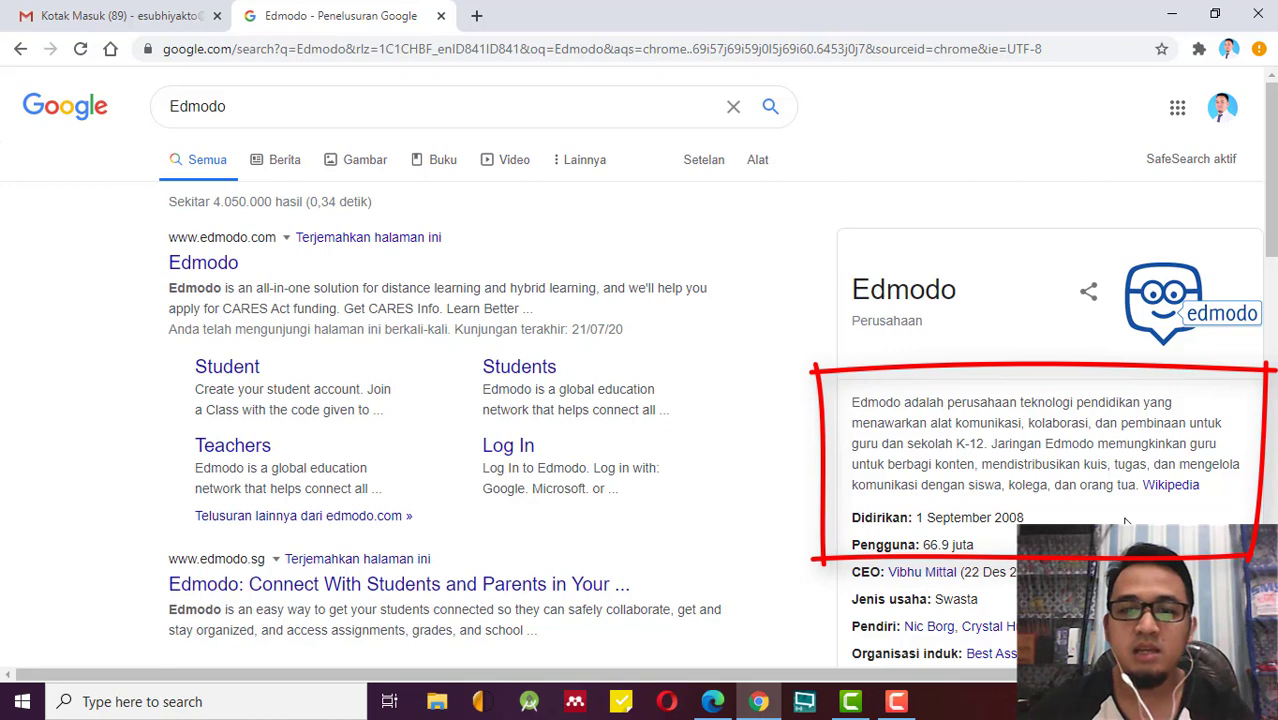
{"action": "scroll", "coordinate": [1126, 521], "scroll_direction": "down", "scroll_amount": 1}
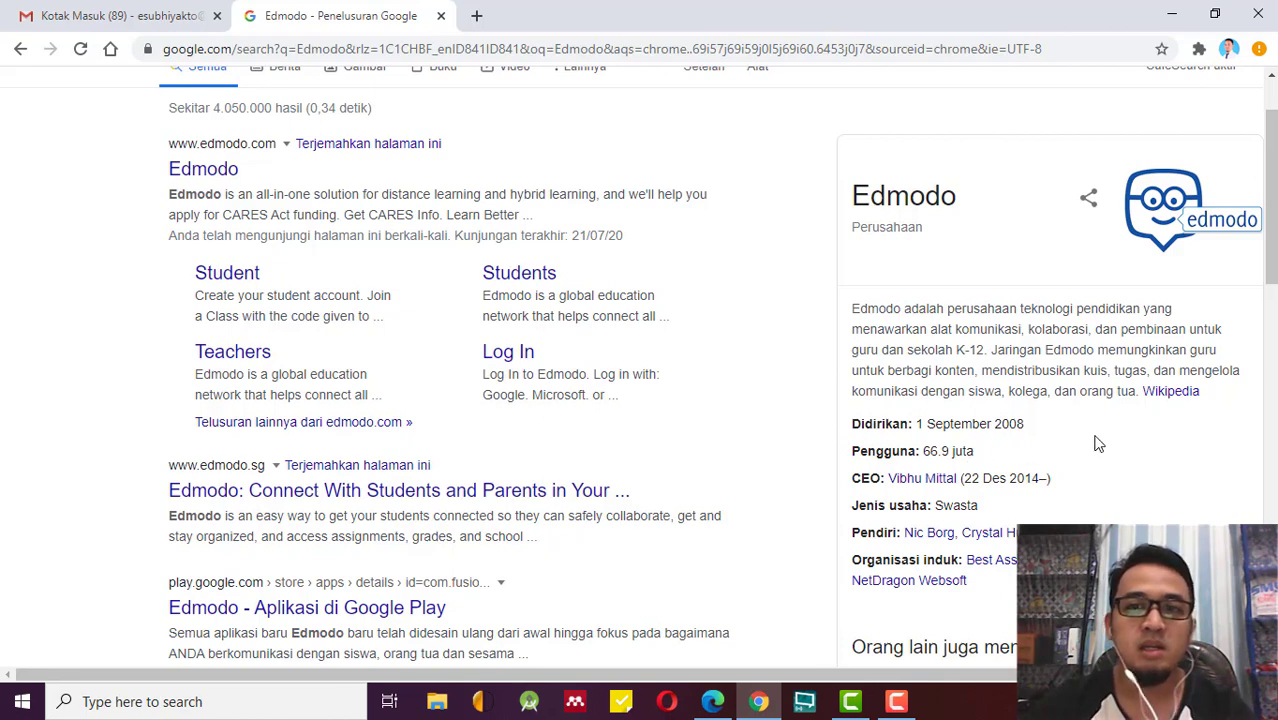
{"action": "scroll", "coordinate": [1097, 443], "scroll_direction": "up", "scroll_amount": 1}
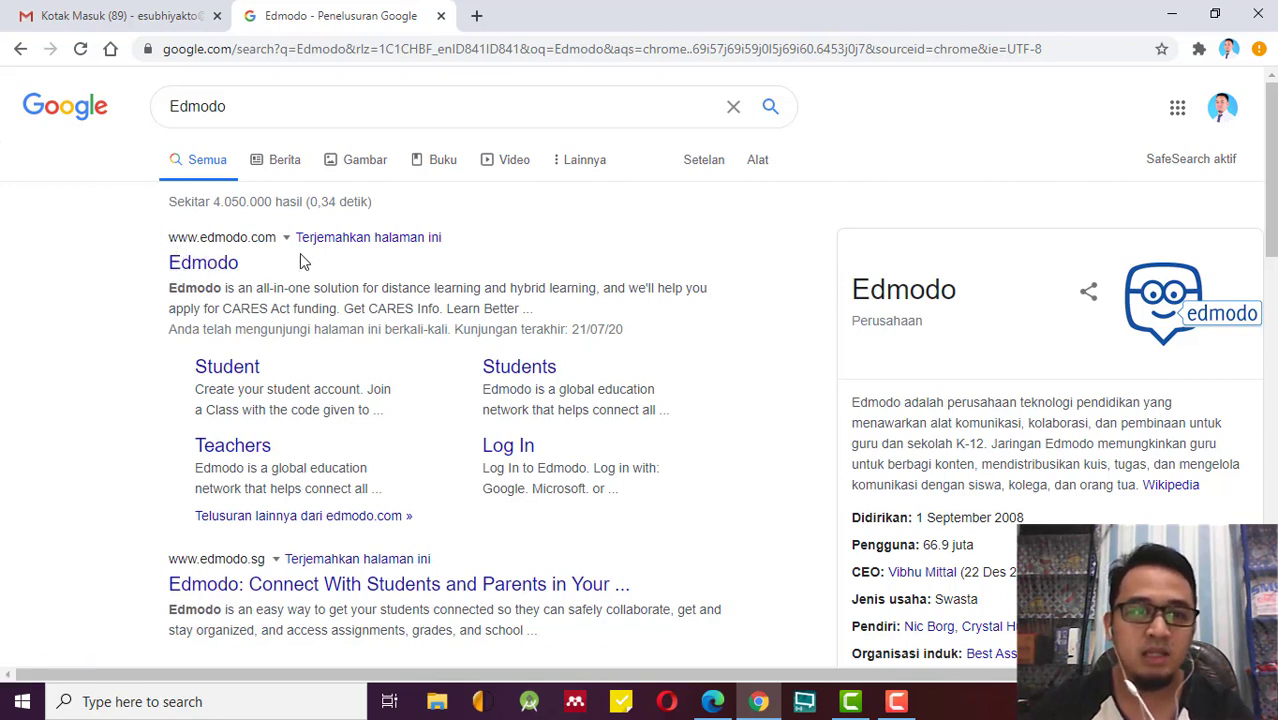
{"action": "left_click", "coordinate": [222, 270]}
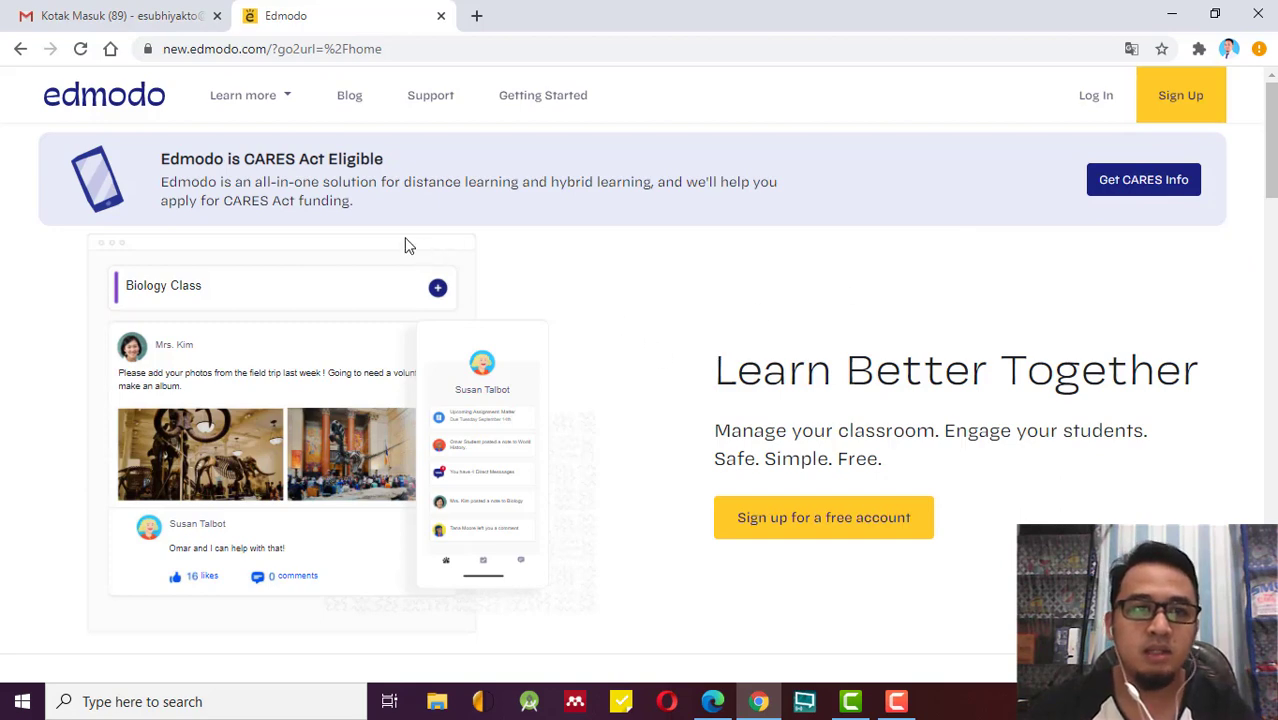
Scroll the Edmodo home page down to the footer and back up to the top.
{"action": "scroll", "coordinate": [548, 365], "scroll_direction": "down", "scroll_amount": 2}
{"action": "scroll", "coordinate": [548, 365], "scroll_direction": "down", "scroll_amount": 5}
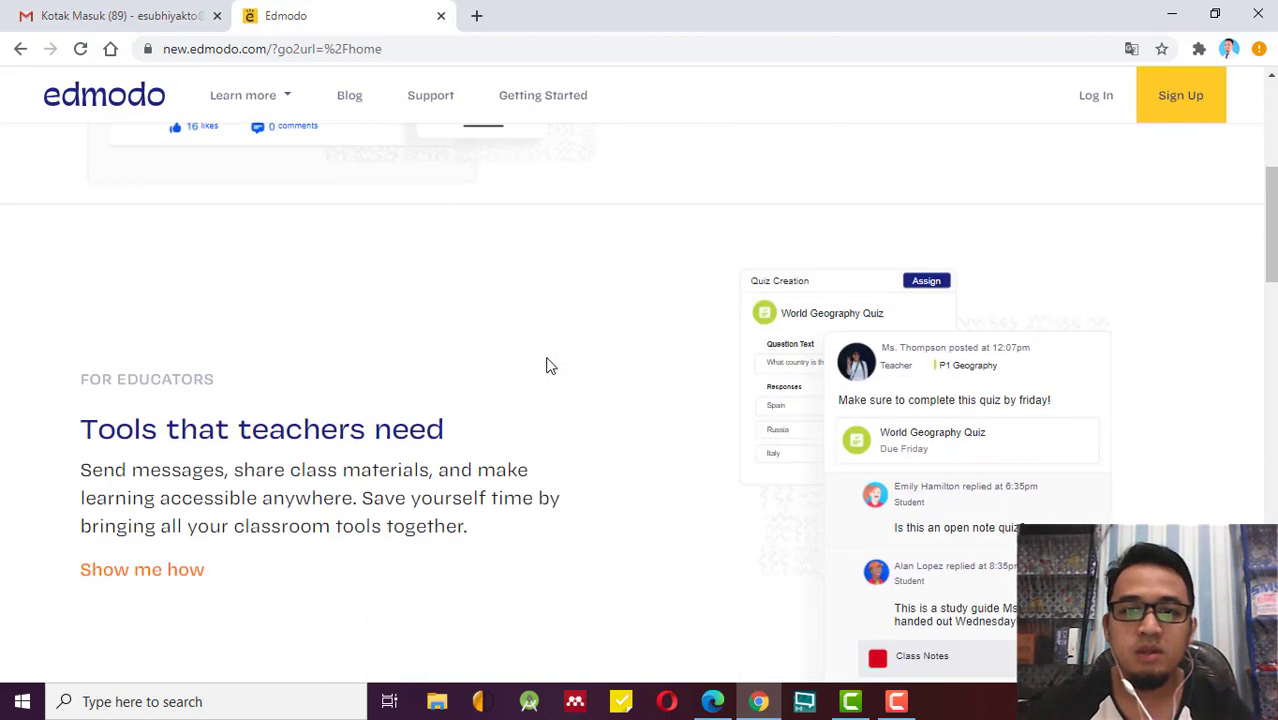
{"action": "scroll", "coordinate": [548, 365], "scroll_direction": "down", "scroll_amount": 8}
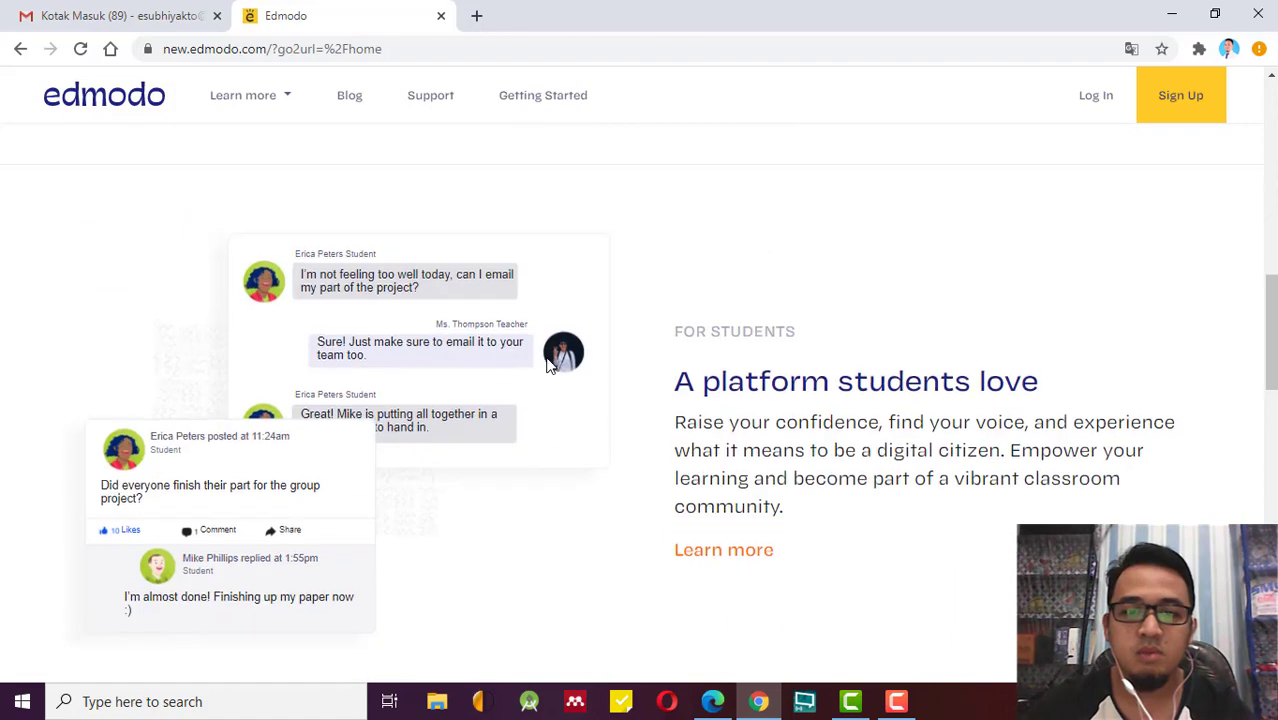
{"action": "scroll", "coordinate": [548, 365], "scroll_direction": "down", "scroll_amount": 8}
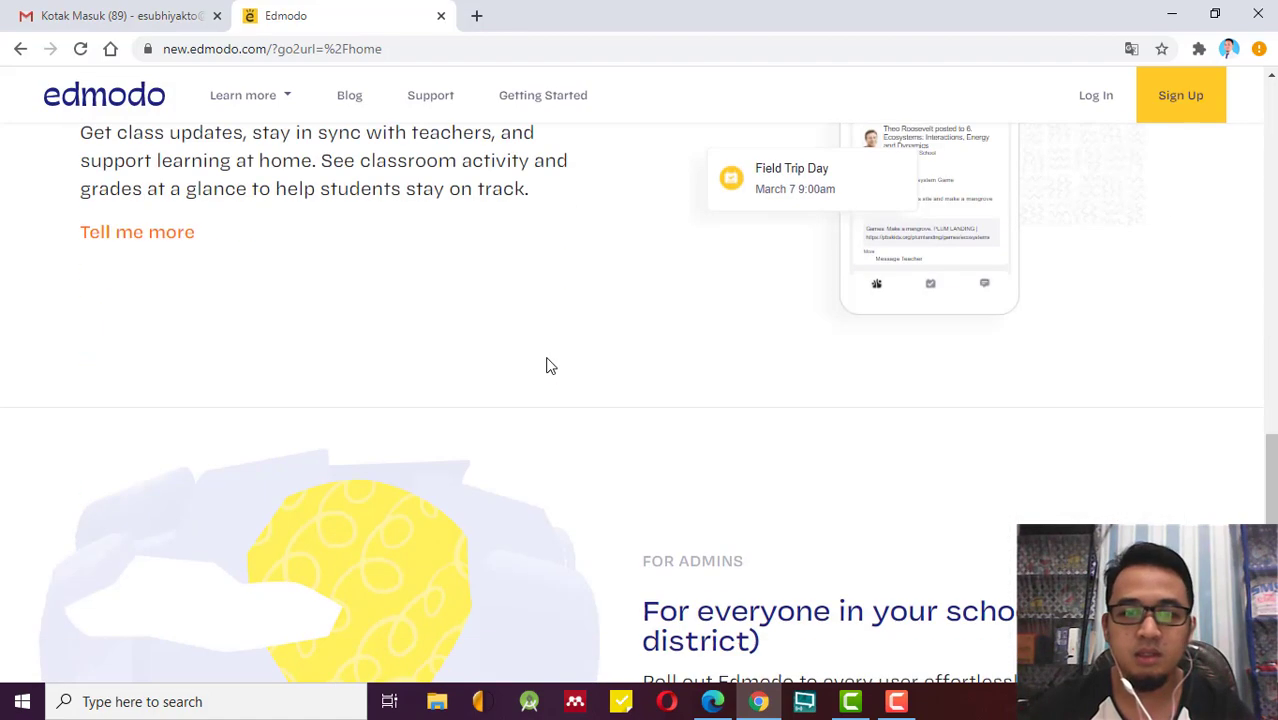
{"action": "scroll", "coordinate": [548, 365], "scroll_direction": "down", "scroll_amount": 1}
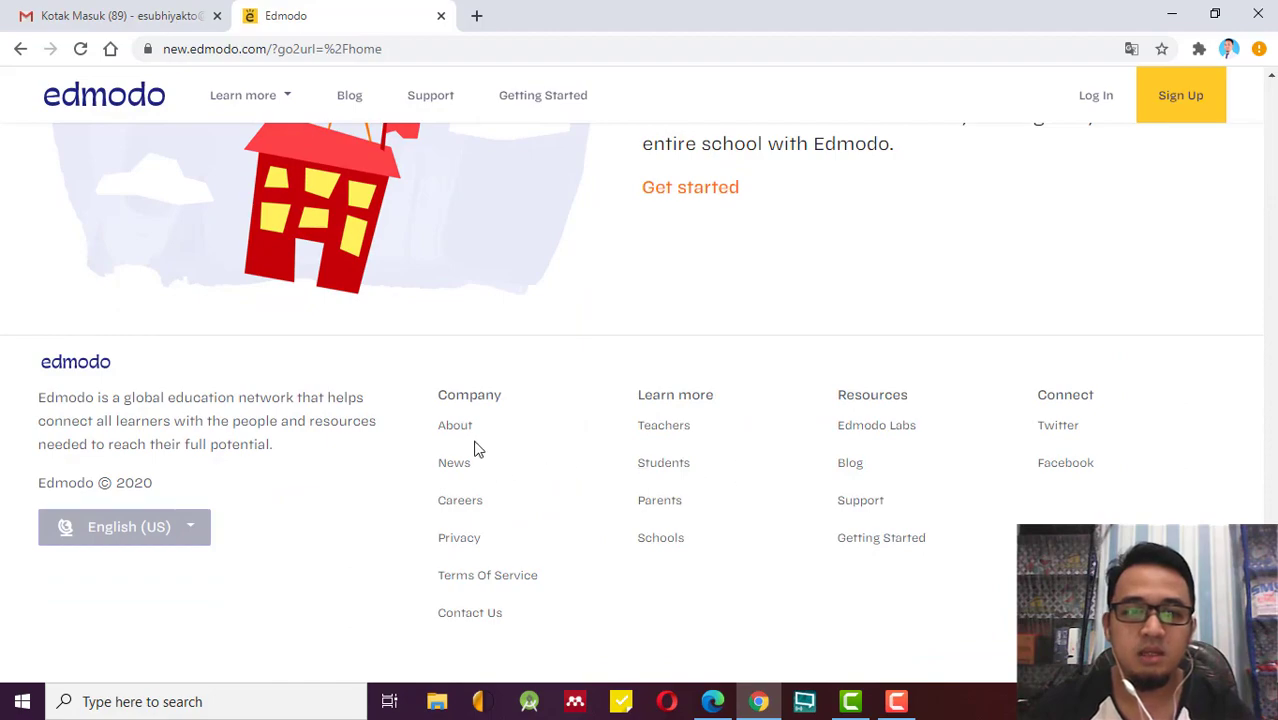
{"action": "scroll", "coordinate": [760, 528], "scroll_direction": "up", "scroll_amount": 4}
{"action": "scroll", "coordinate": [760, 528], "scroll_direction": "up", "scroll_amount": 15}
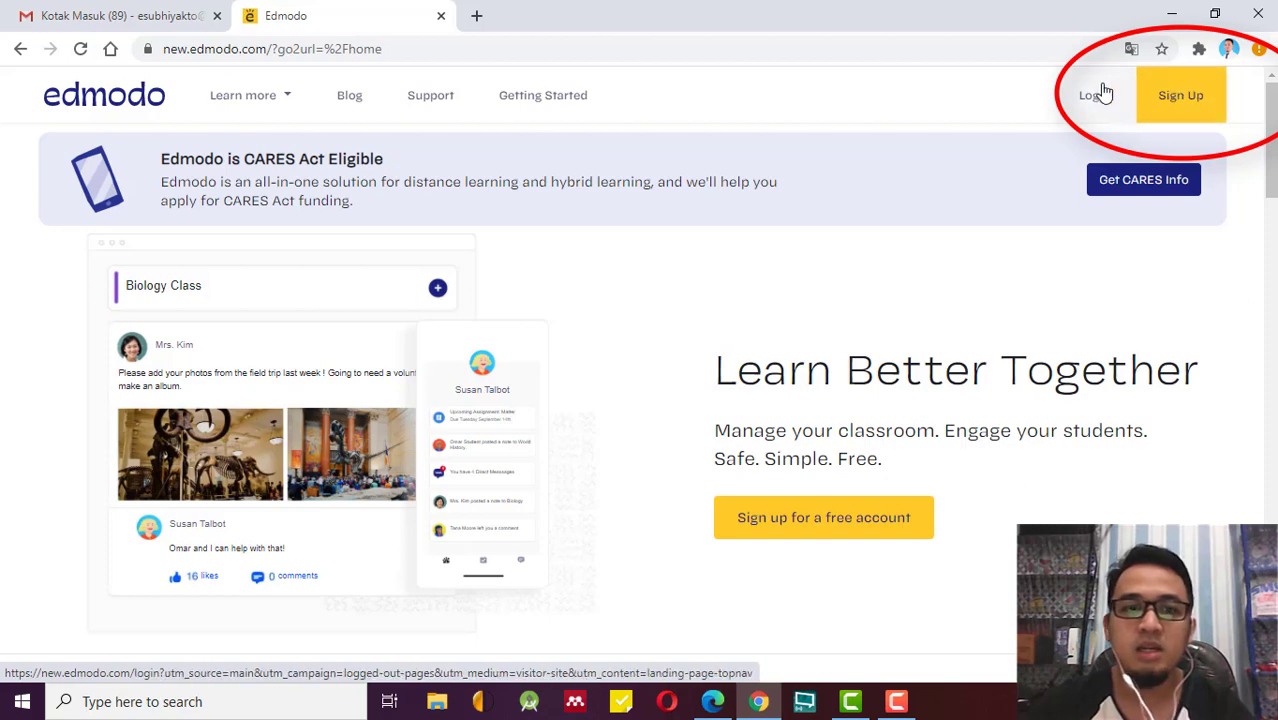
Start creating a new Edmodo account from Sign Up.
{"action": "left_click", "coordinate": [1181, 112]}
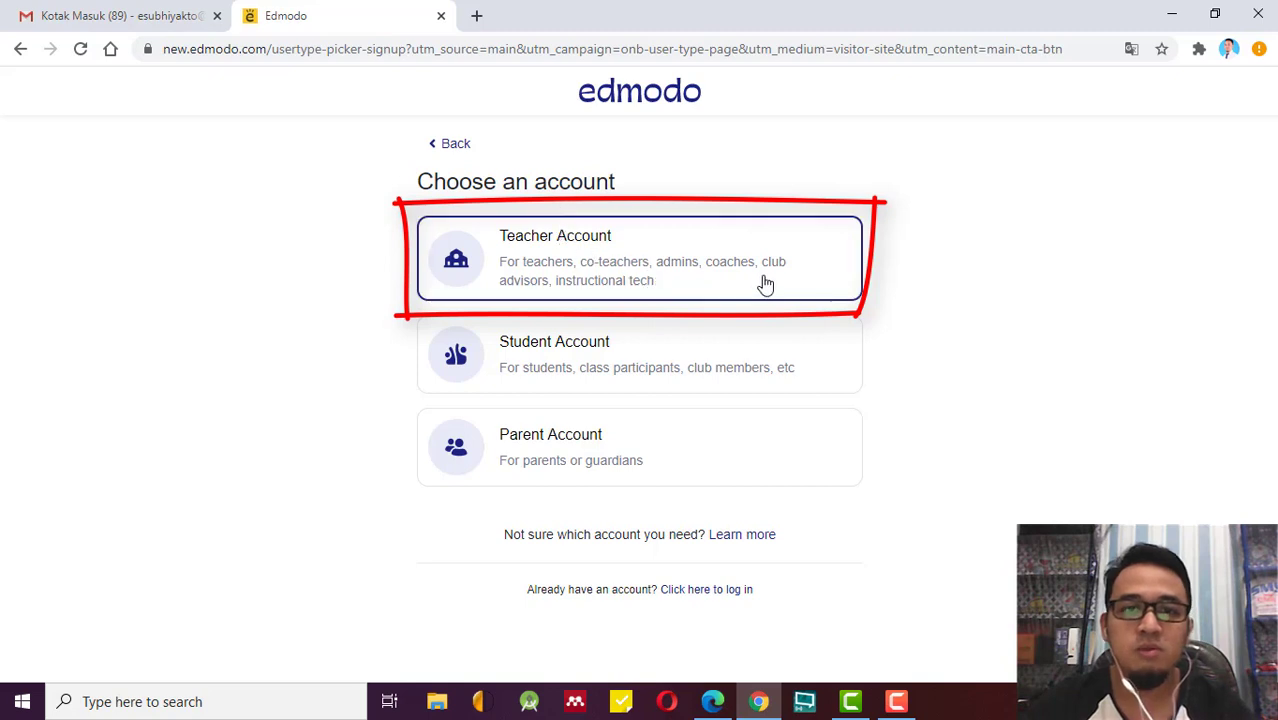
Choose a Teacher account and begin signing up with Google.
{"action": "left_click", "coordinate": [817, 276]}
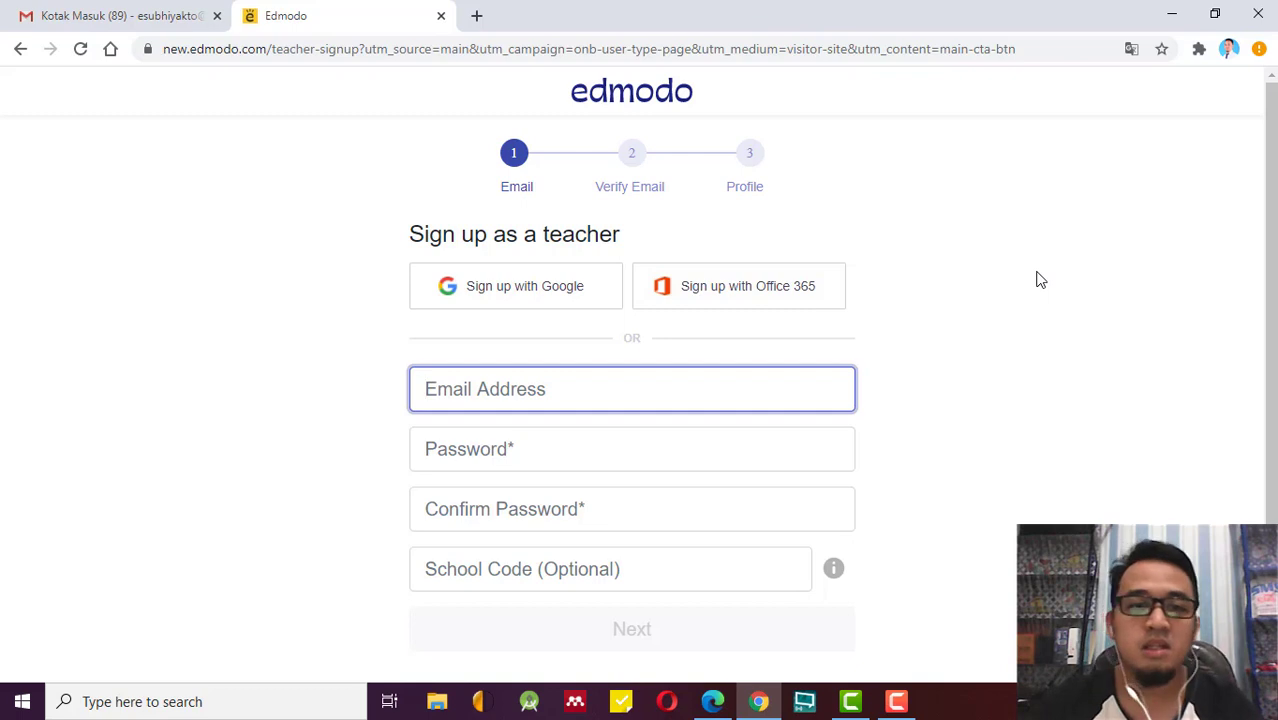
{"action": "scroll", "coordinate": [984, 350], "scroll_direction": "down", "scroll_amount": 1}
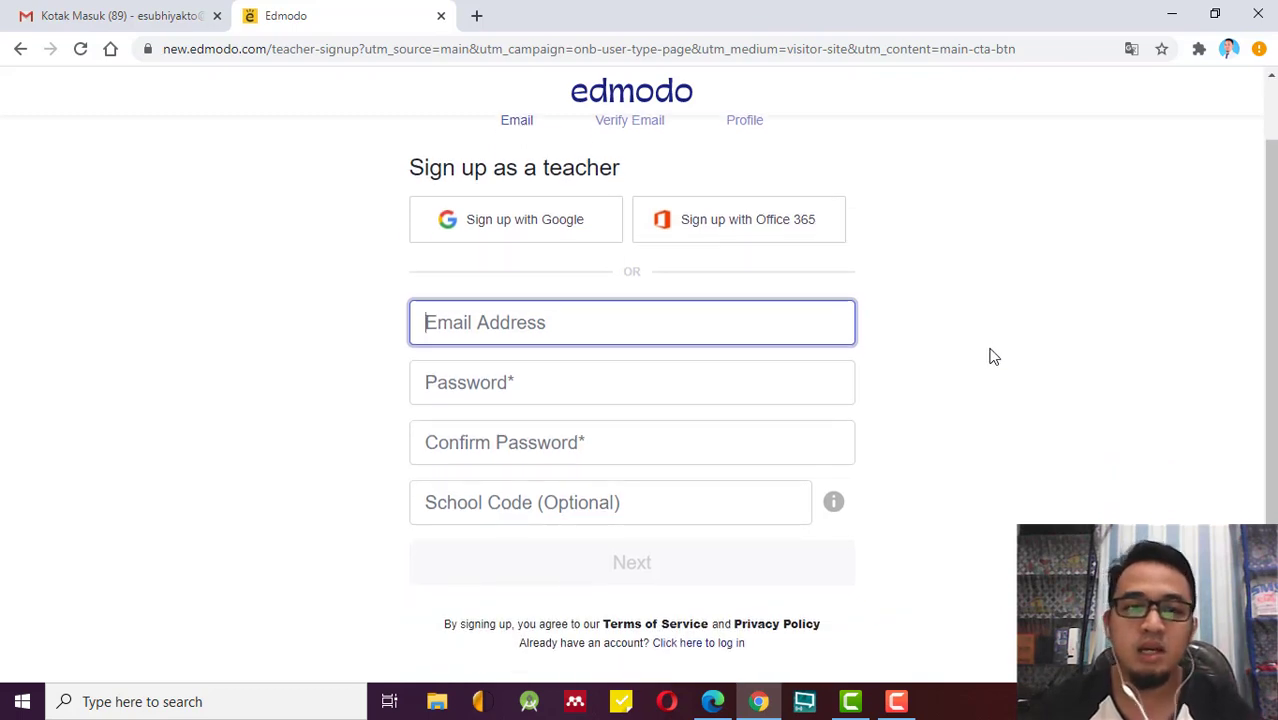
{"action": "scroll", "coordinate": [995, 358], "scroll_direction": "up", "scroll_amount": 1}
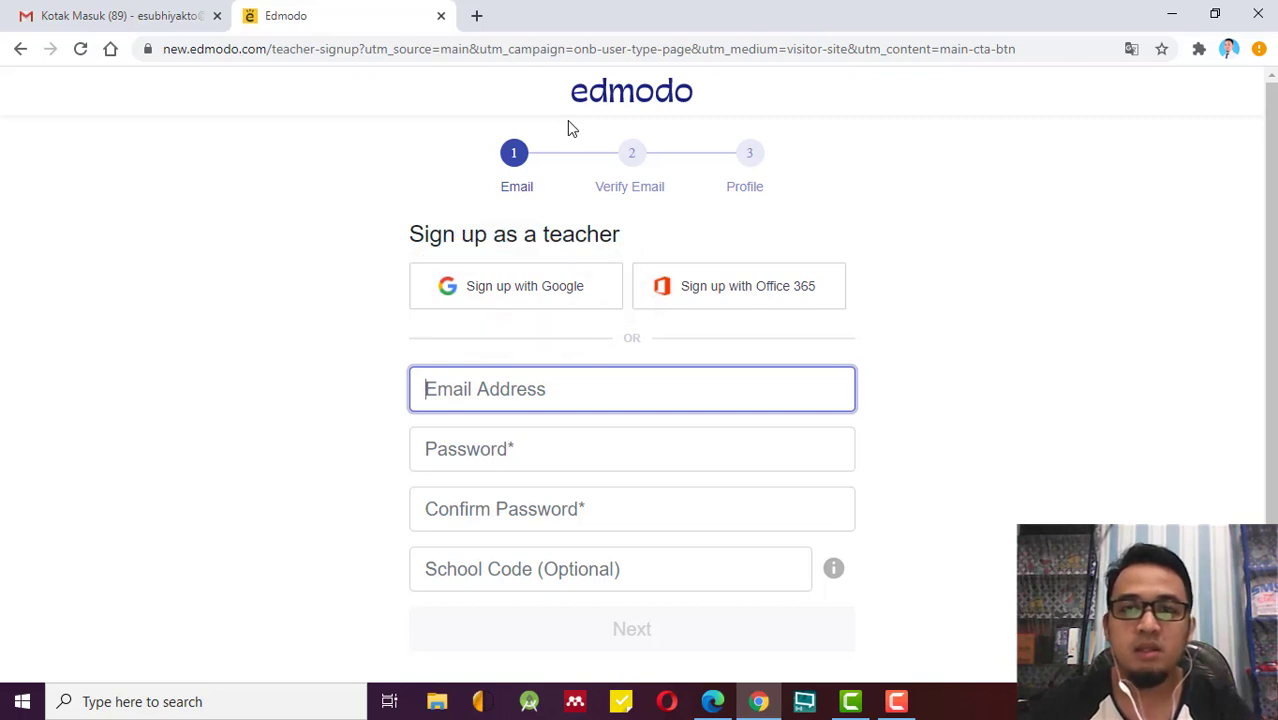
{"action": "left_click", "coordinate": [530, 284]}
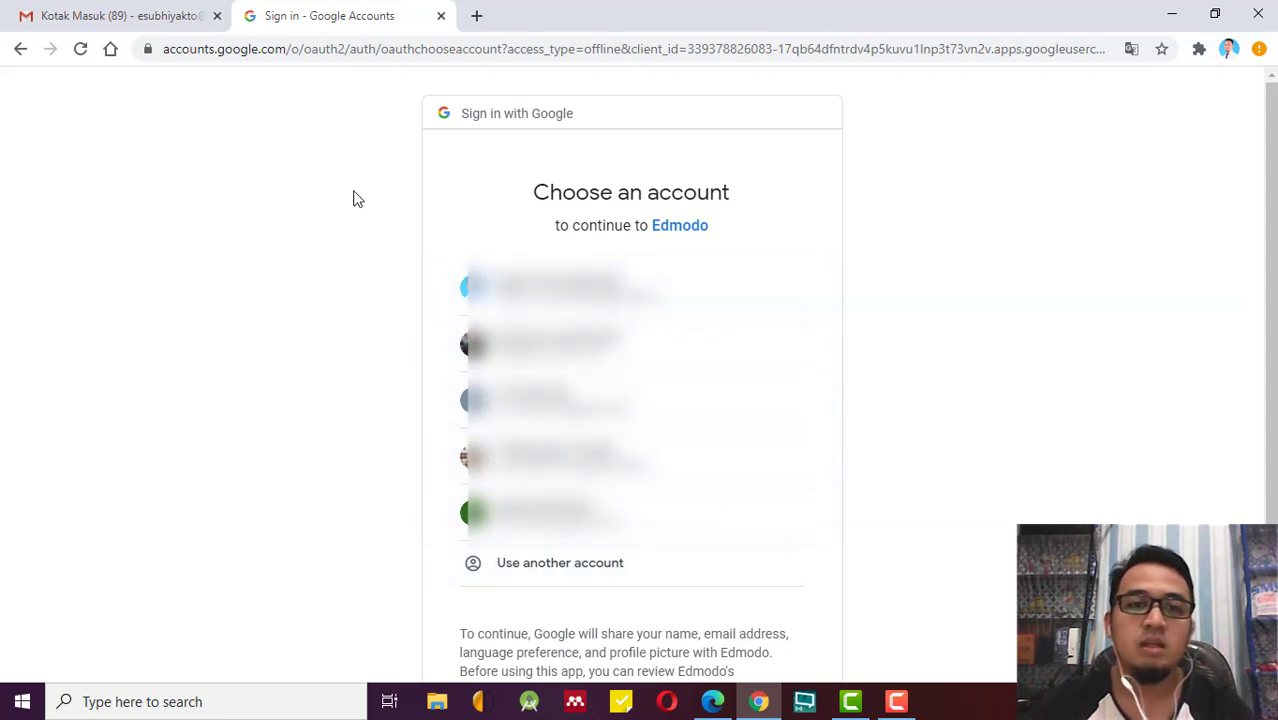
Leave the Google account chooser and go back to Edmodo's teacher sign-up form.
{"action": "left_click", "coordinate": [19, 50]}
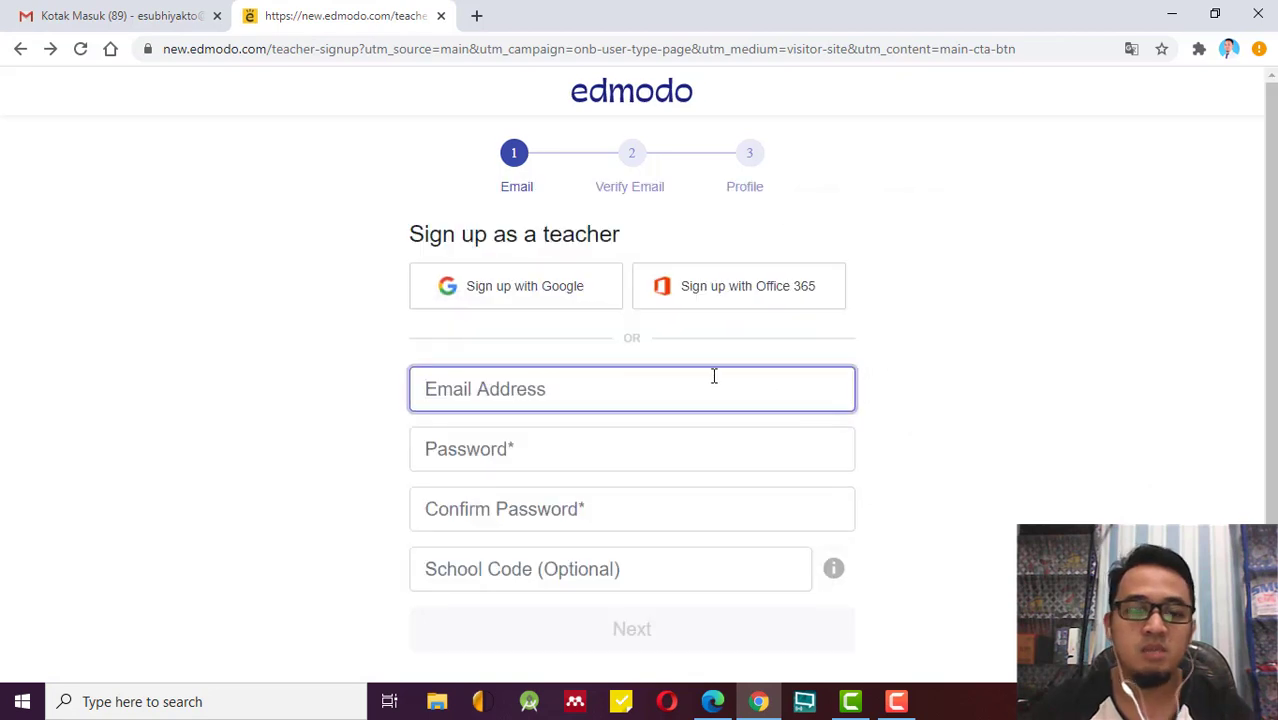
Fill email and password from saved credentials, then replace the email with another address.
{"action": "type", "text": "e"}
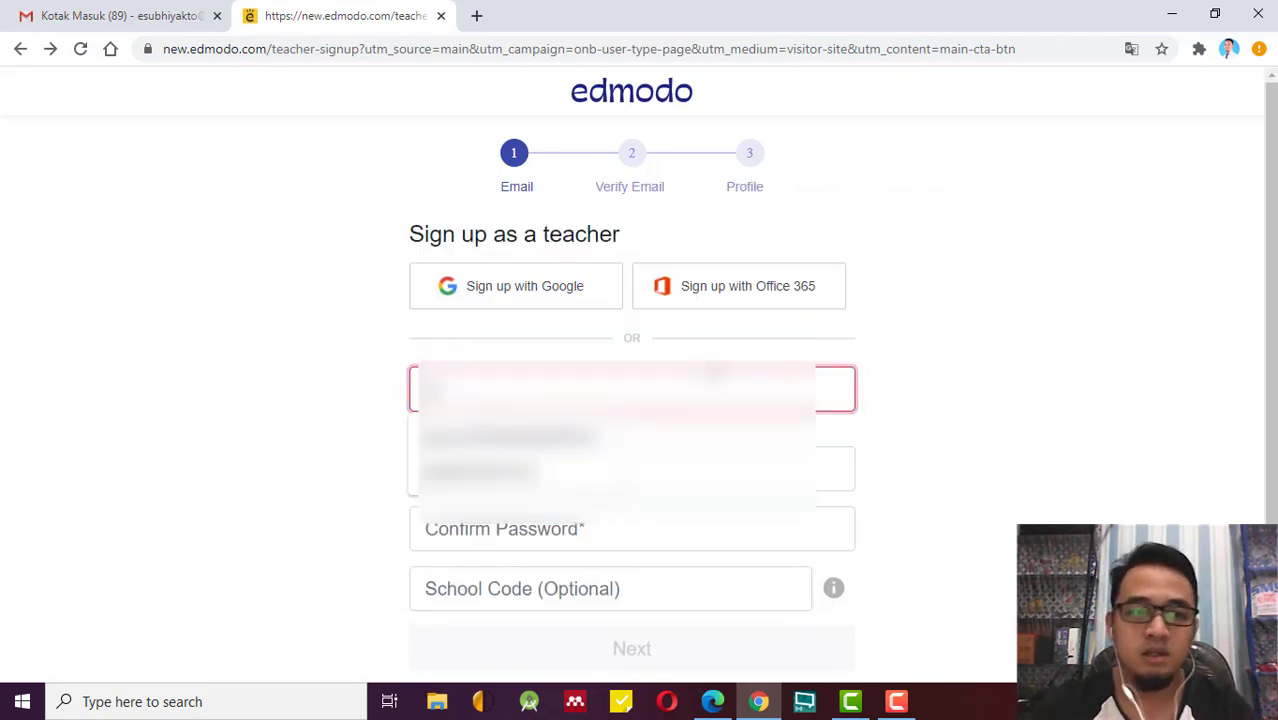
{"action": "left_click", "coordinate": [540, 452]}
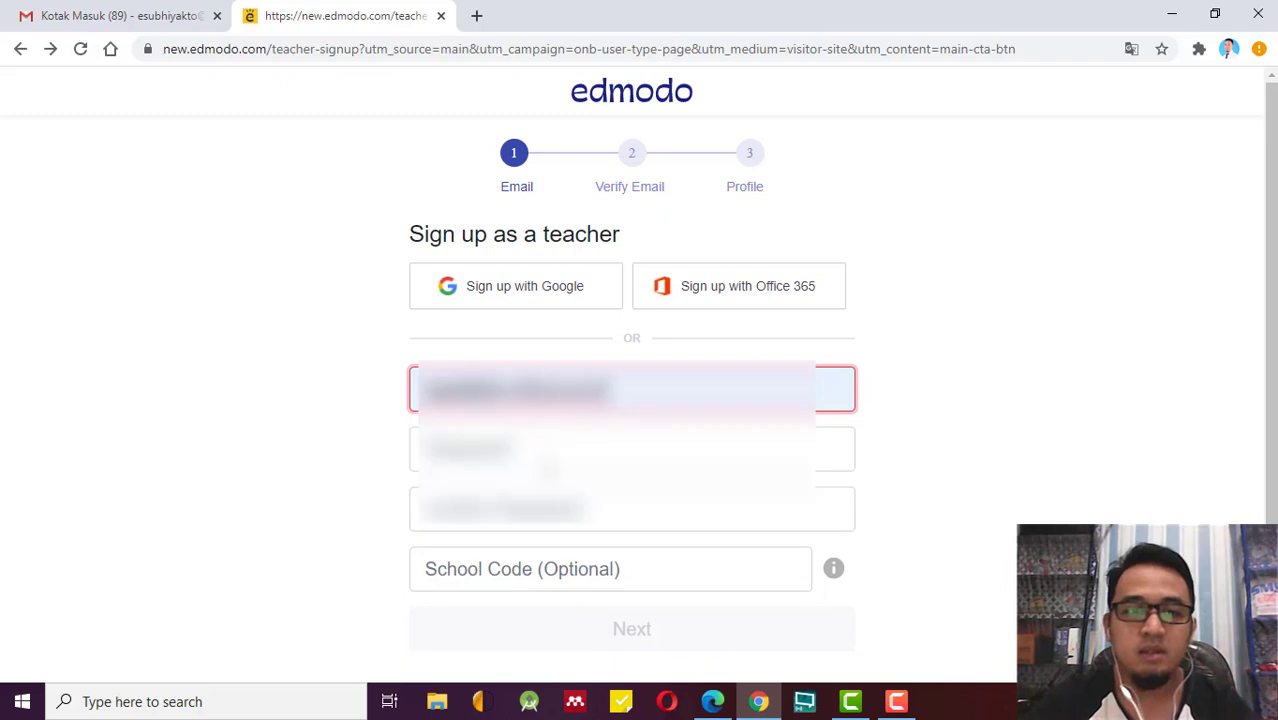
{"action": "left_click", "coordinate": [541, 462]}
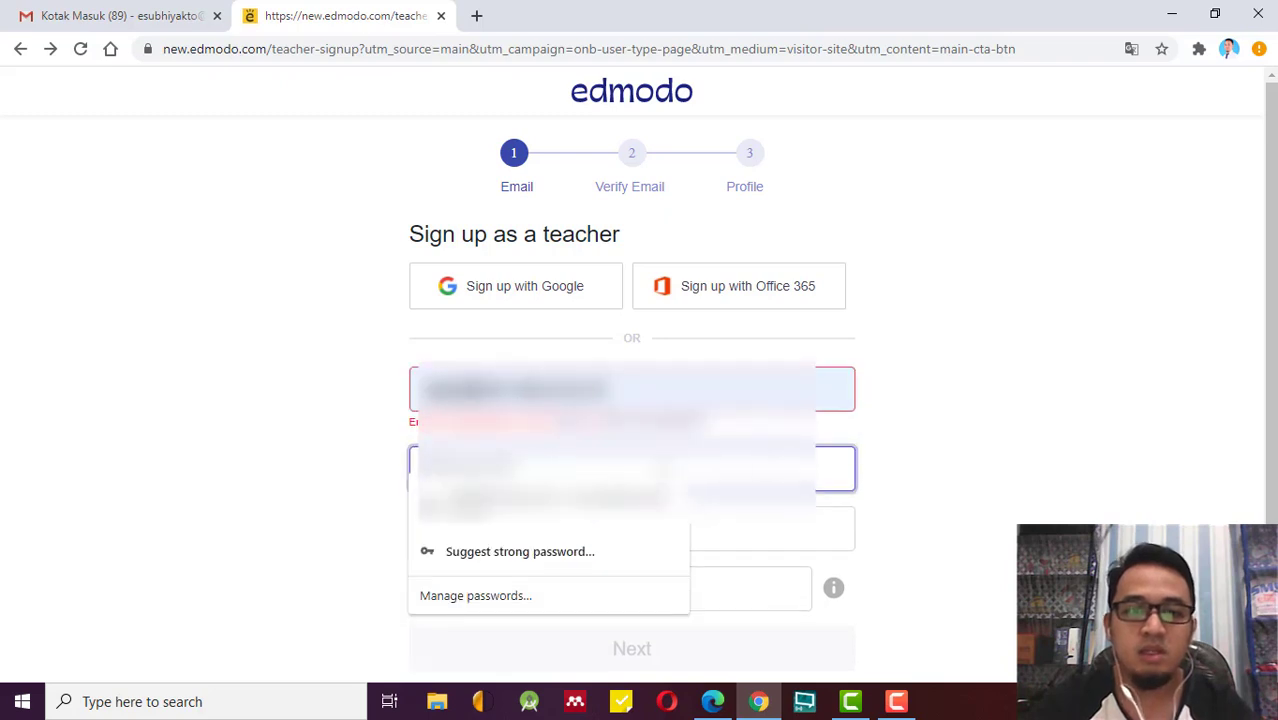
{"action": "left_click", "coordinate": [593, 529]}
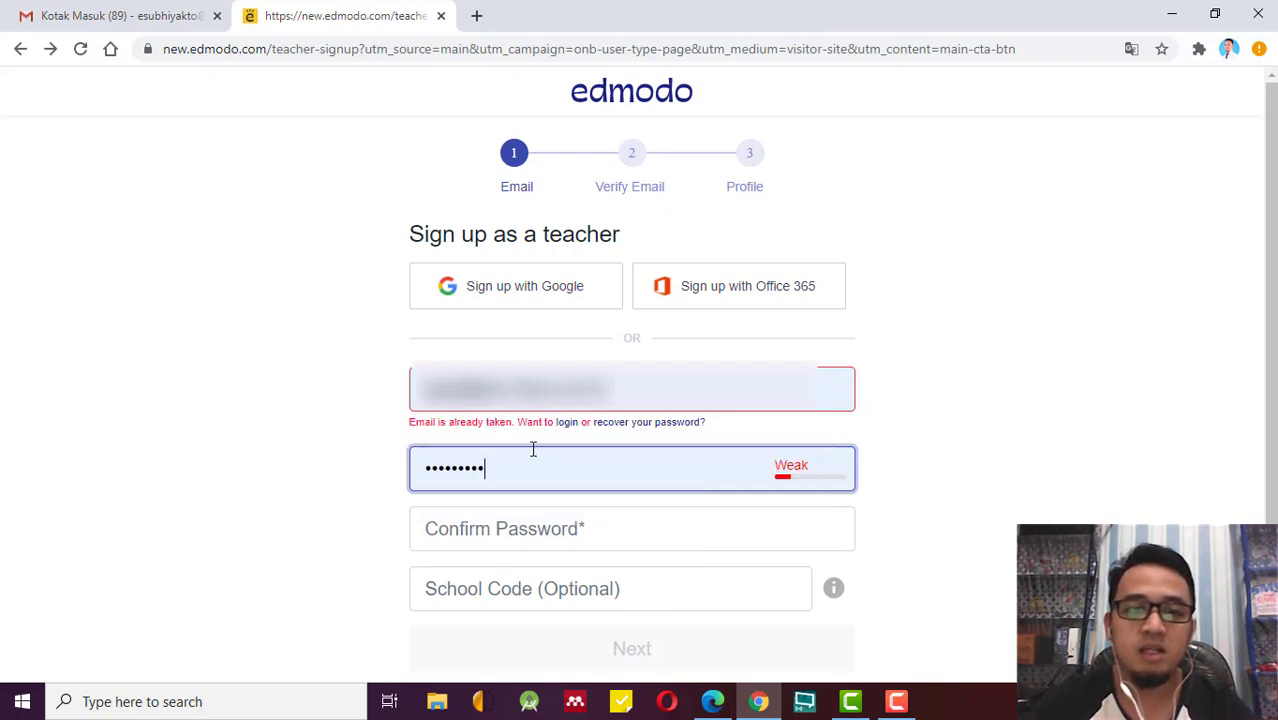
{"action": "left_click_drag", "start_coordinate": [602, 390], "coordinate": [434, 412]}
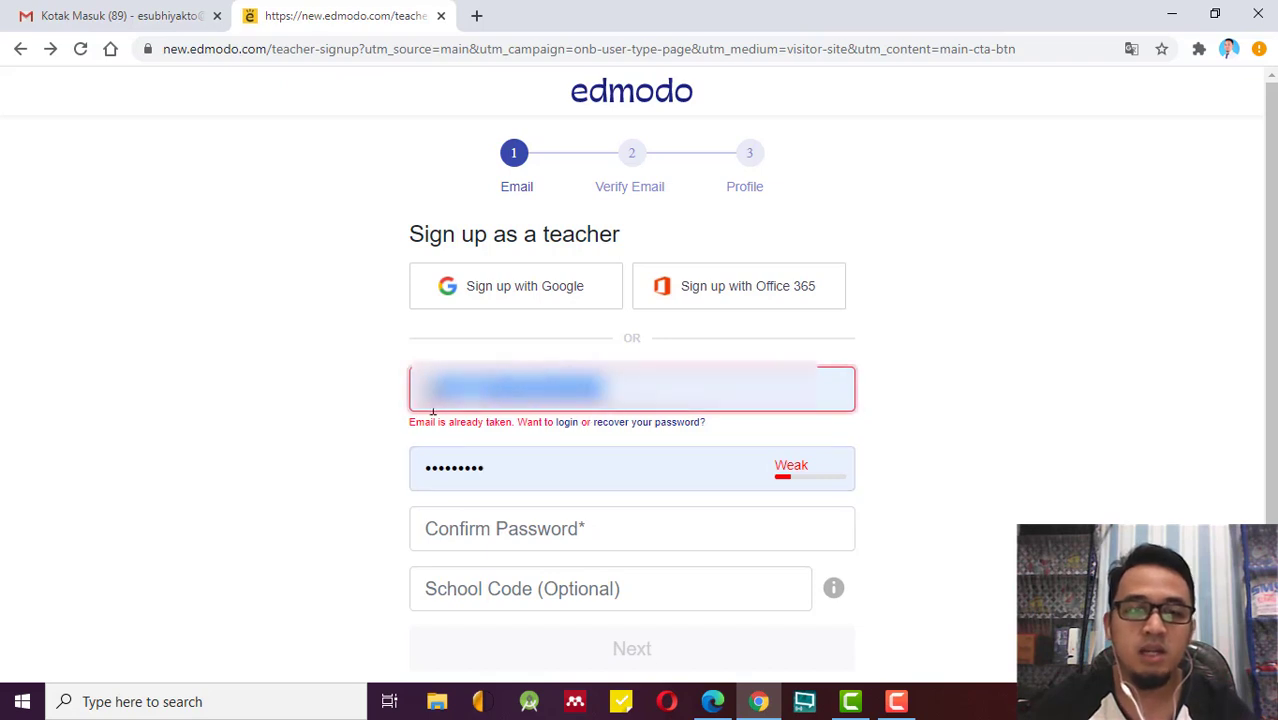
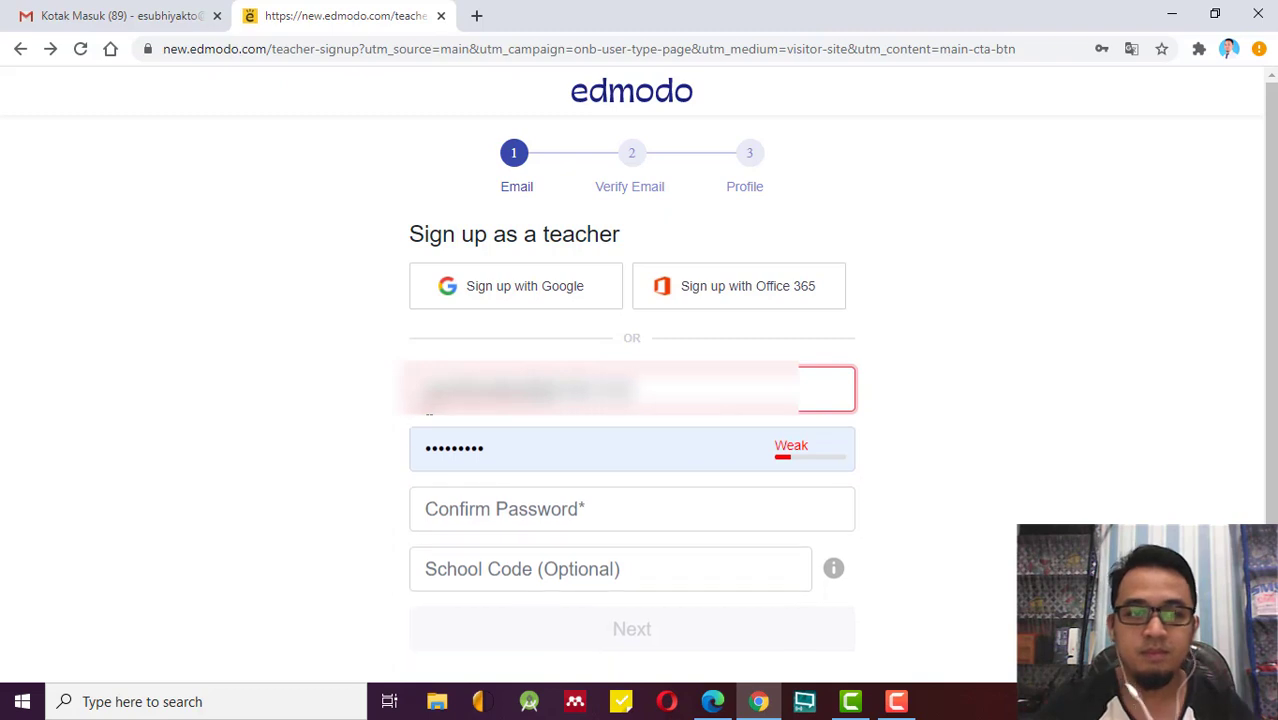
{"action": "left_click", "coordinate": [265, 440]}
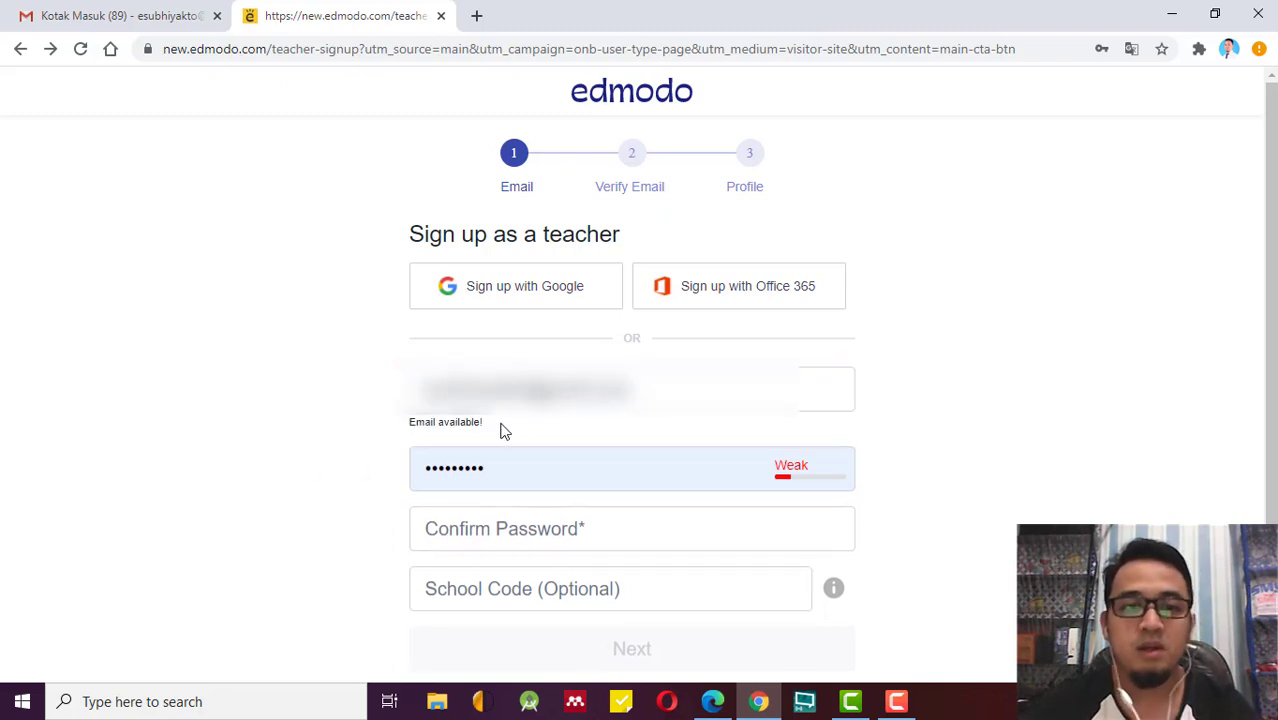
{"action": "left_click_drag", "start_coordinate": [483, 428], "coordinate": [404, 430]}
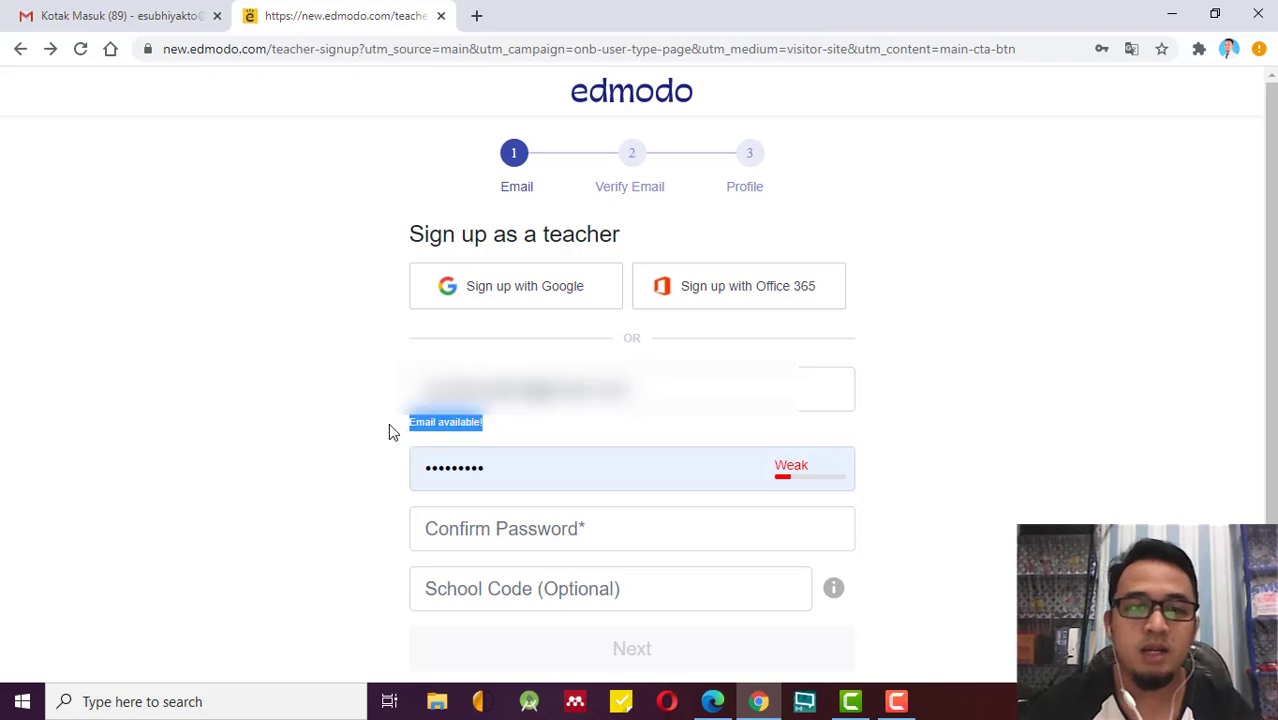
{"action": "left_click", "coordinate": [366, 410]}
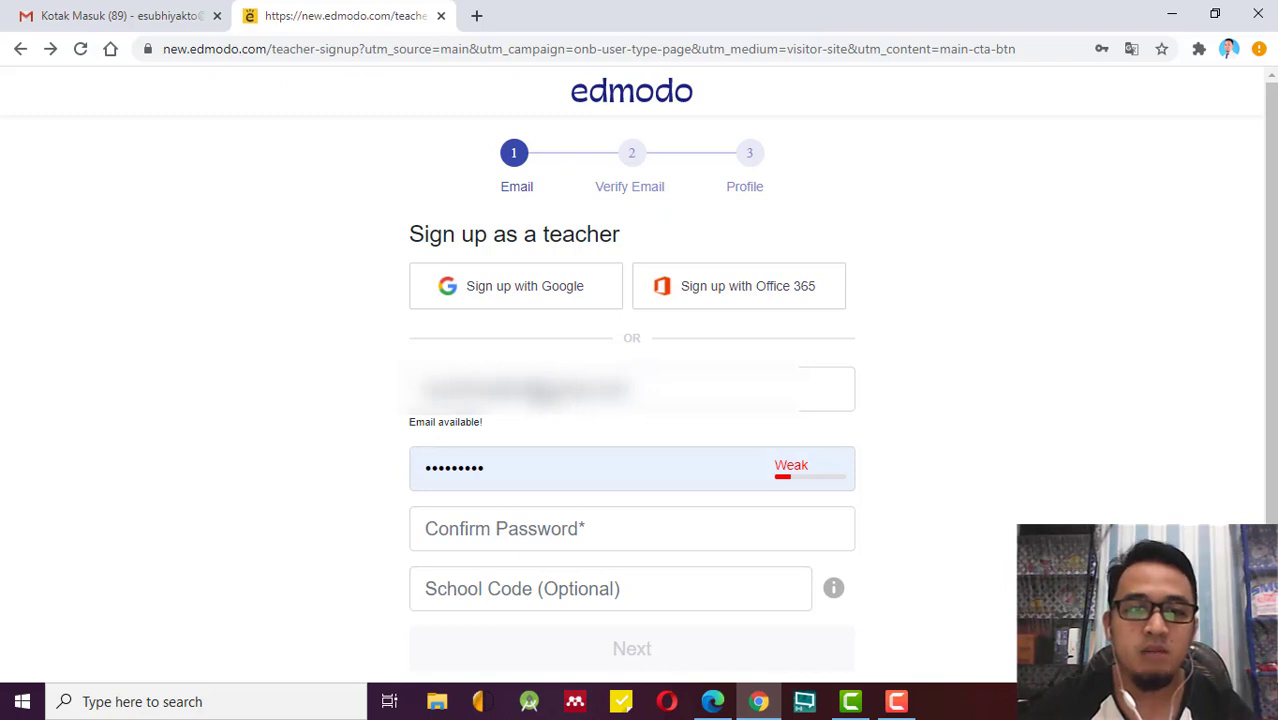
Clear the rejected email and enter a different address that Edmodo accepts as available.
{"action": "key", "text": "Tab"}
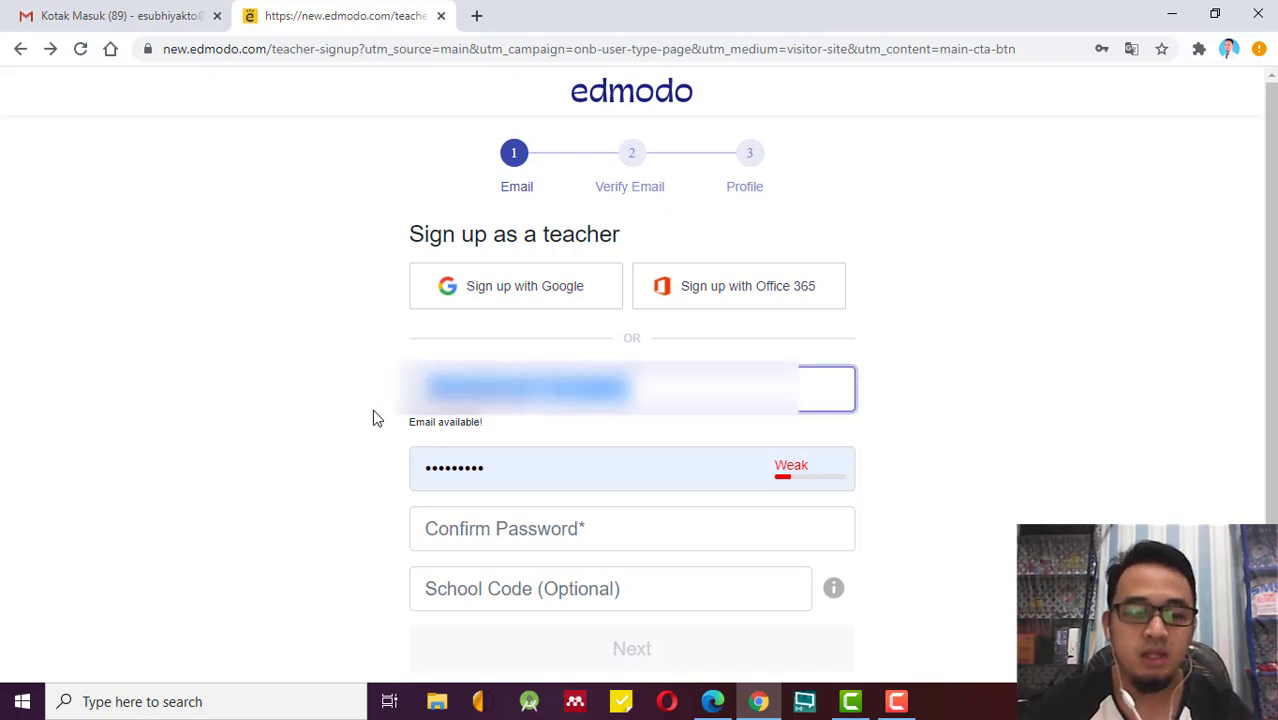
{"action": "key", "text": "BackSpace"}
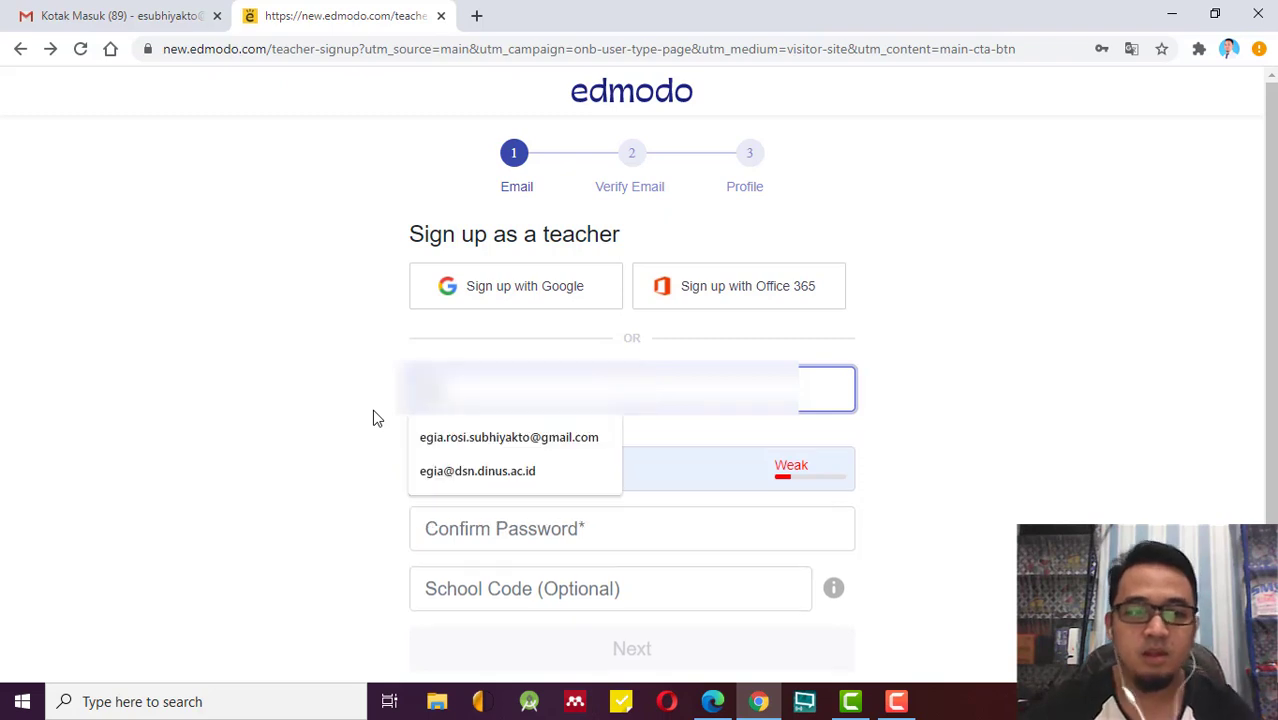
{"action": "left_click", "coordinate": [427, 470]}
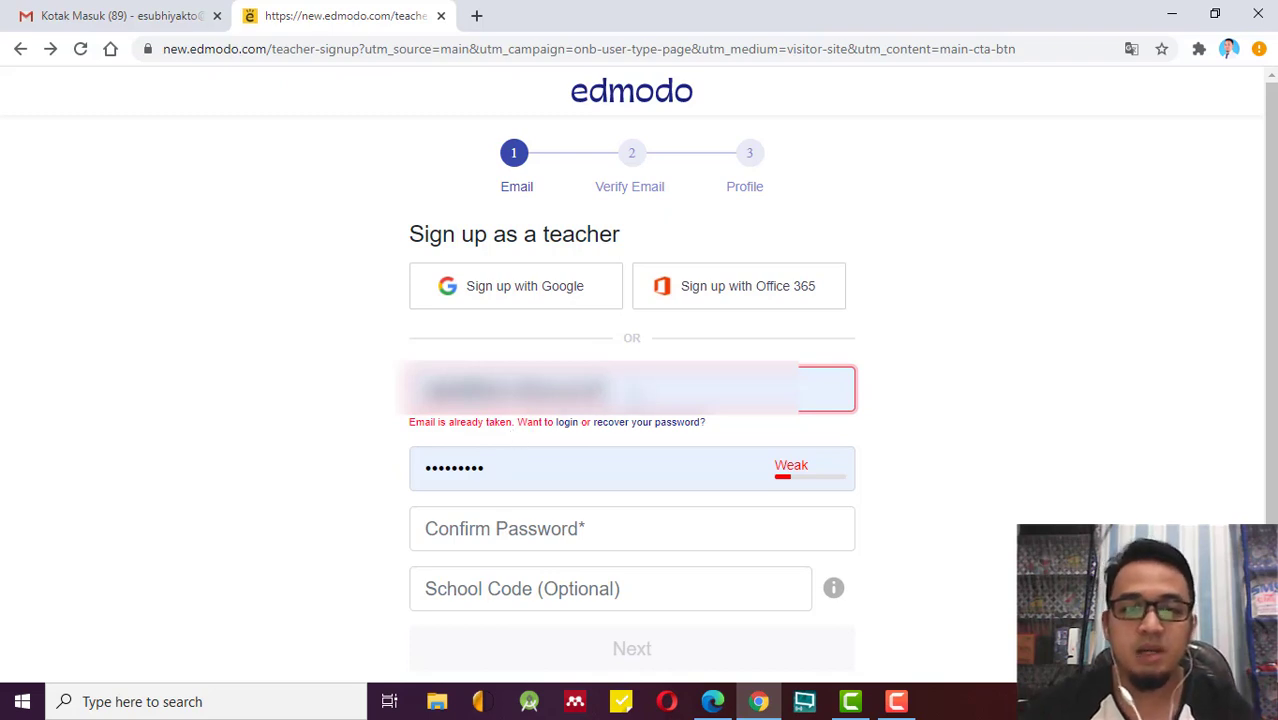
{"action": "left_click_drag", "start_coordinate": [605, 389], "coordinate": [359, 393]}
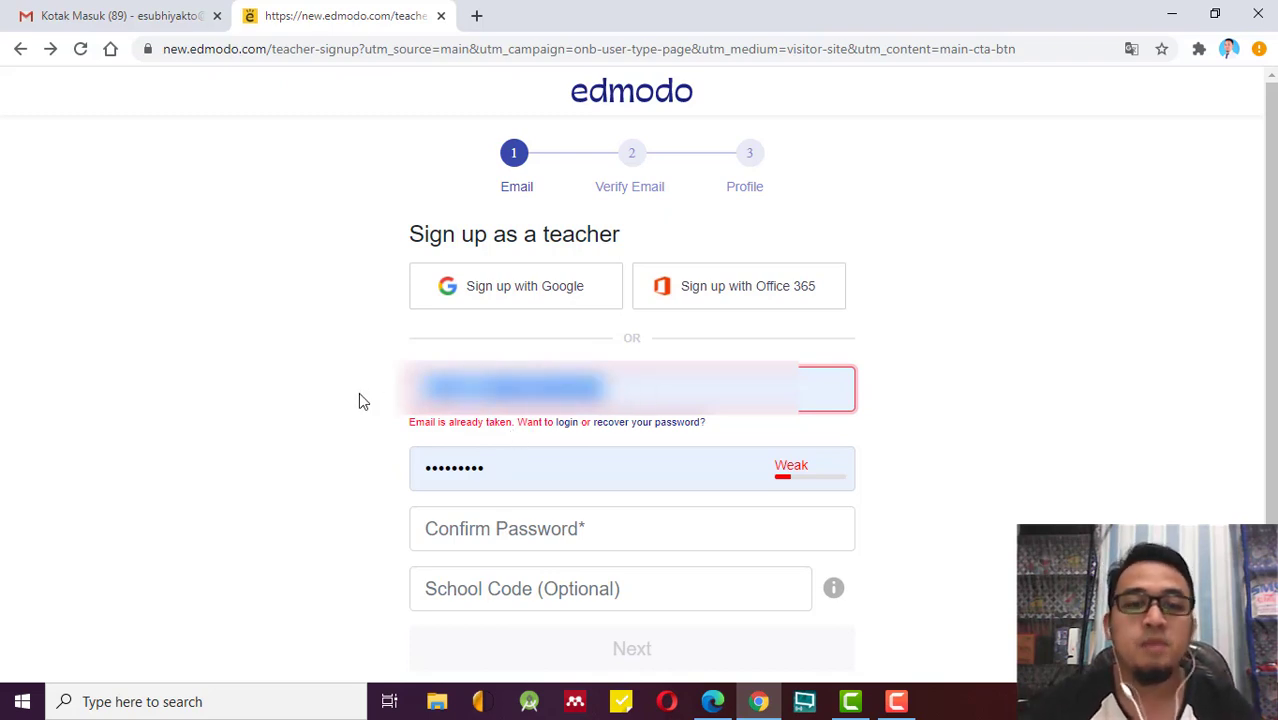
{"action": "key", "text": "BackSpace"}
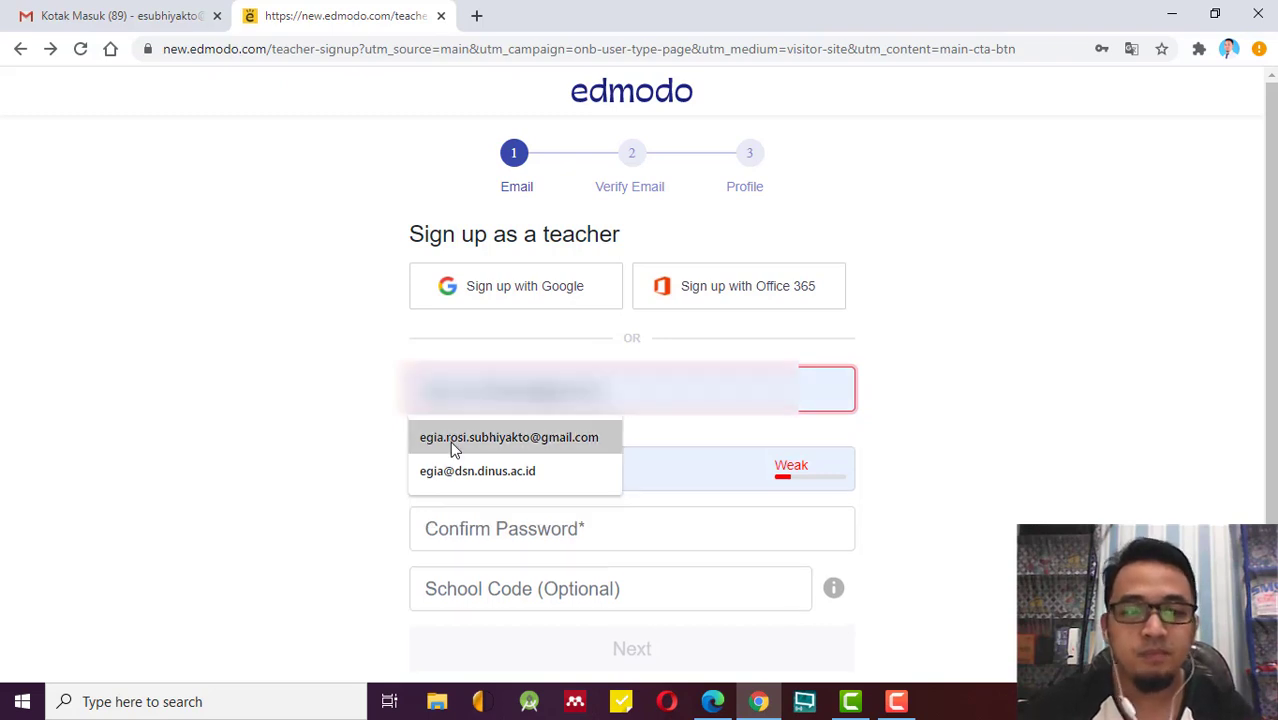
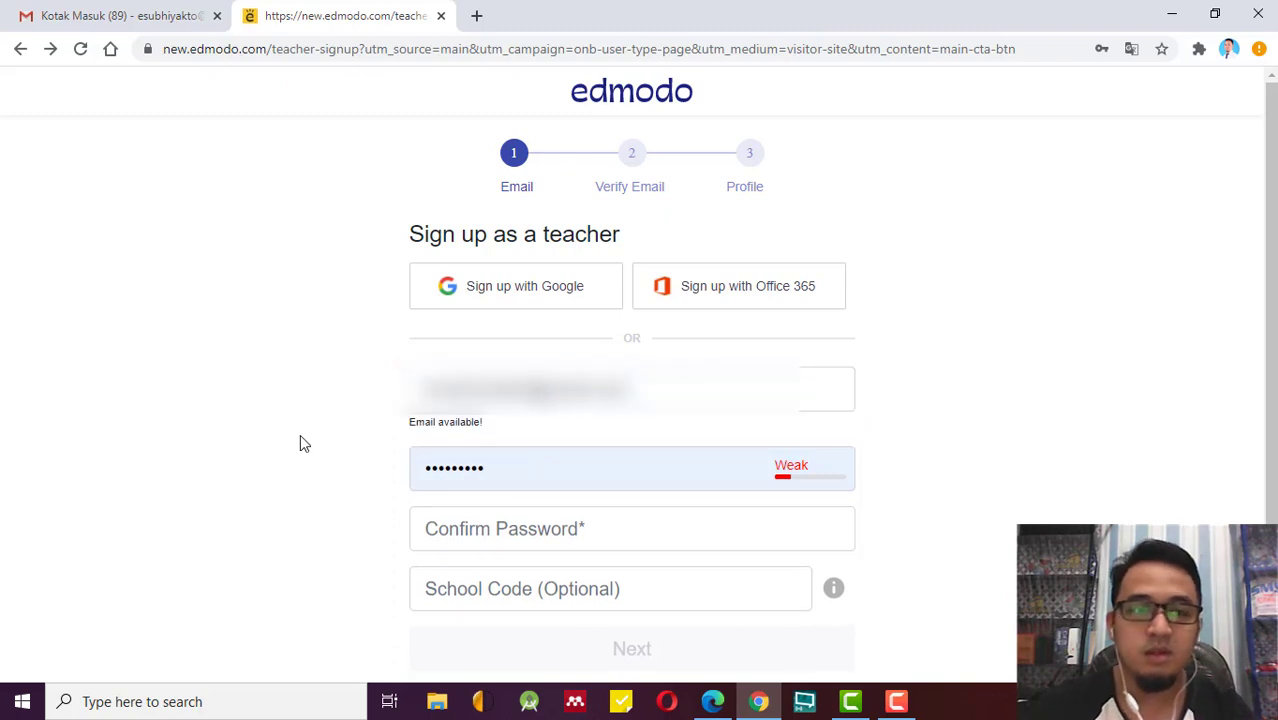
{"action": "scroll", "coordinate": [679, 486], "scroll_direction": "down", "scroll_amount": 1}
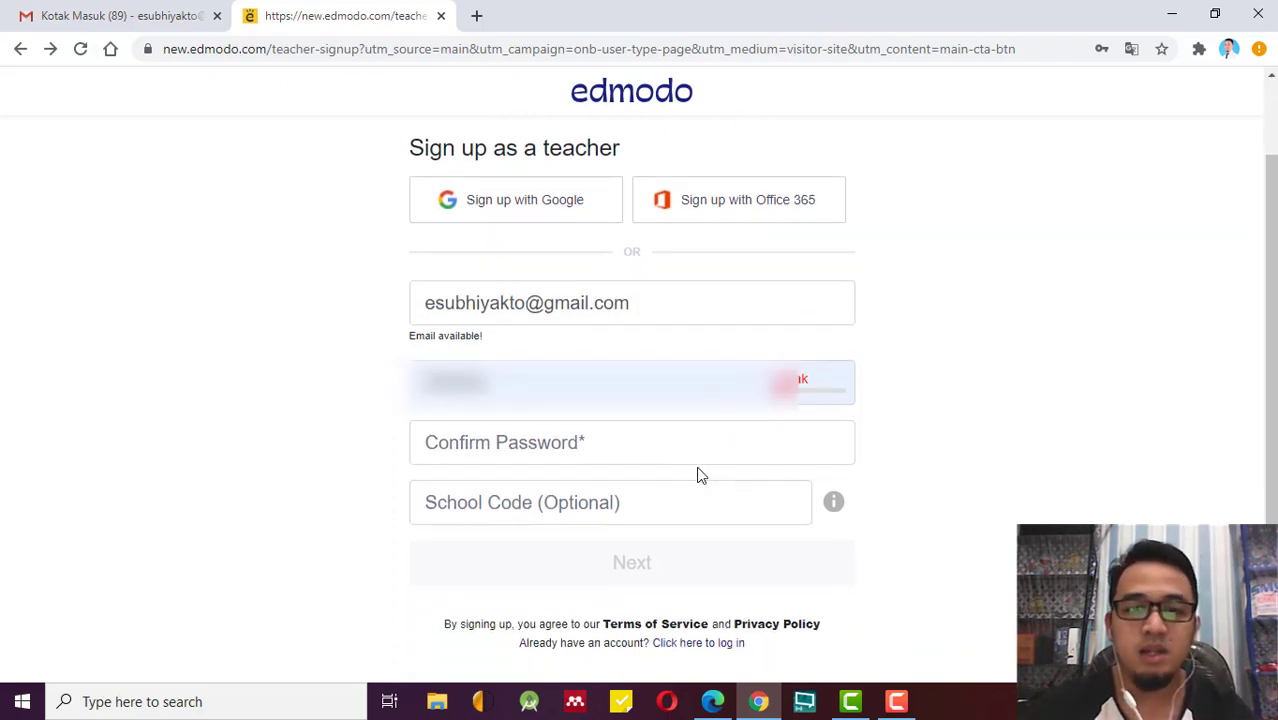
Re-enter the account password and fill in the Confirm Password field.
{"action": "left_click", "coordinate": [662, 443]}
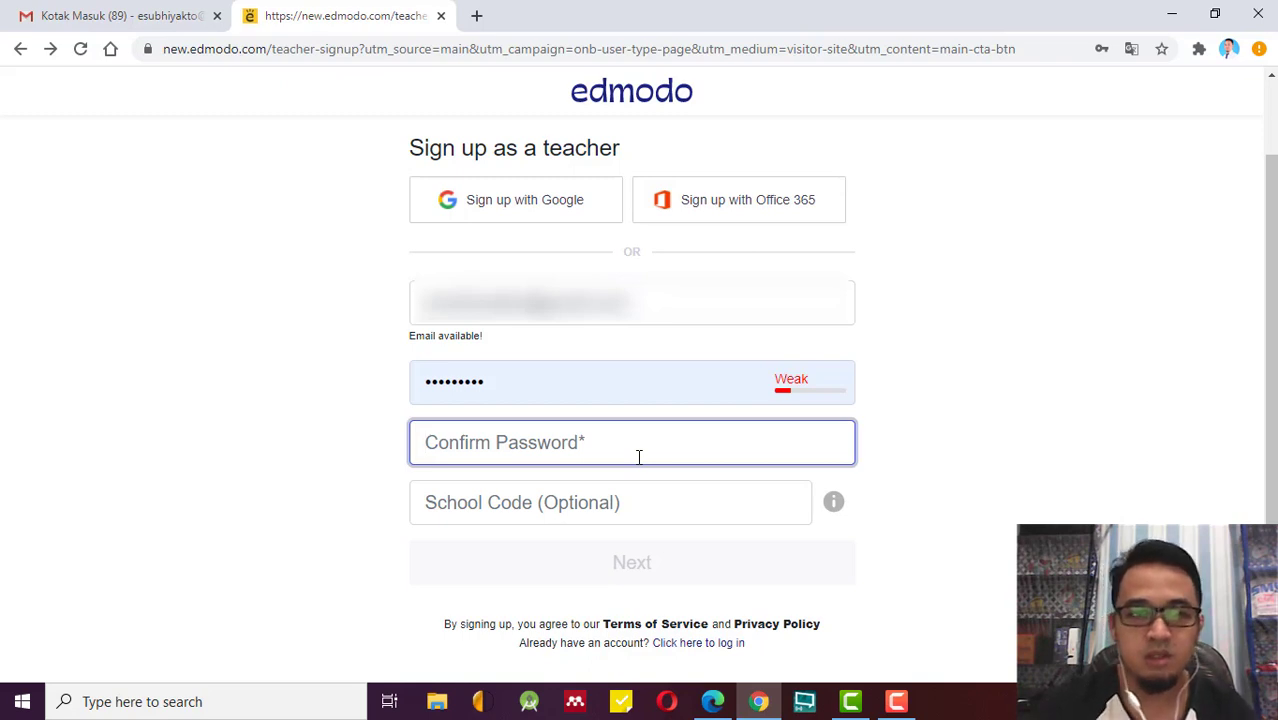
{"action": "left_click", "coordinate": [476, 381]}
{"action": "left_click_drag", "start_coordinate": [476, 381], "coordinate": [337, 384]}
{"action": "type", "text": "•••••••"}
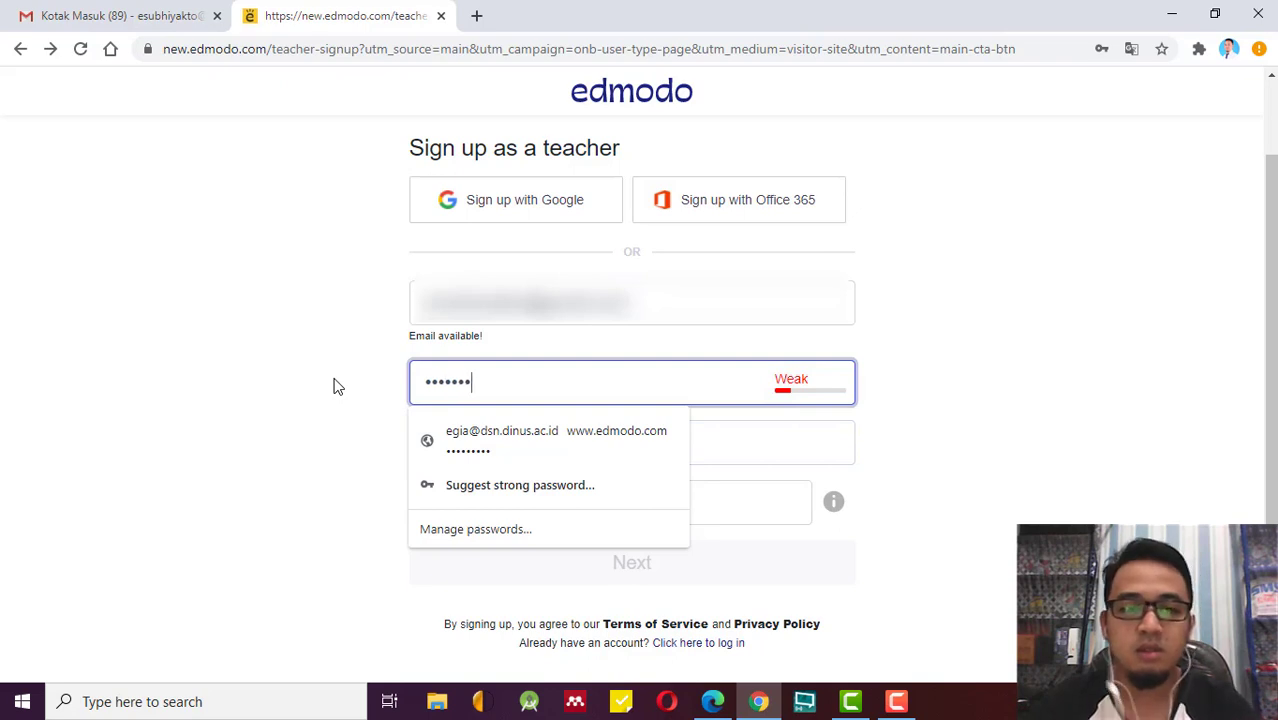
{"action": "left_click", "coordinate": [297, 437]}
{"action": "left_click", "coordinate": [611, 444]}
{"action": "type", "text": "••••••••"}
Read the School Code explanation, leave the code empty, and submit the teacher sign-up.
{"action": "left_click", "coordinate": [593, 501]}
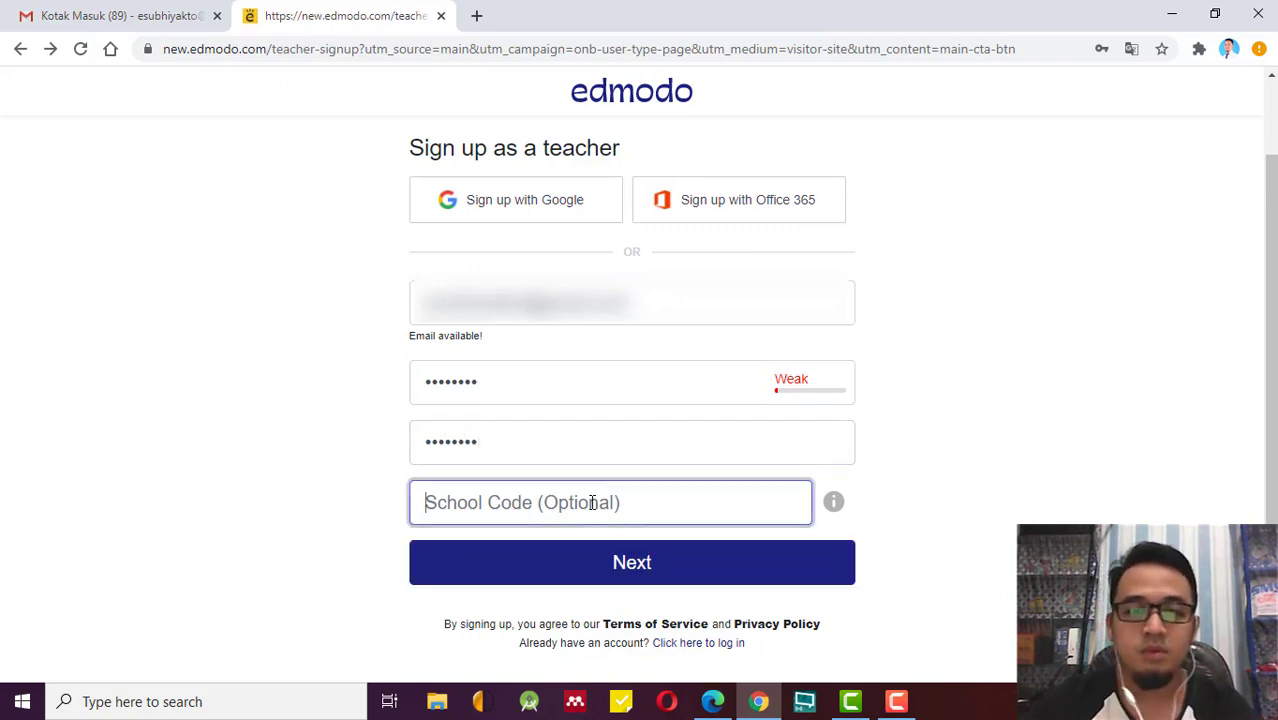
{"action": "left_click", "coordinate": [835, 510]}
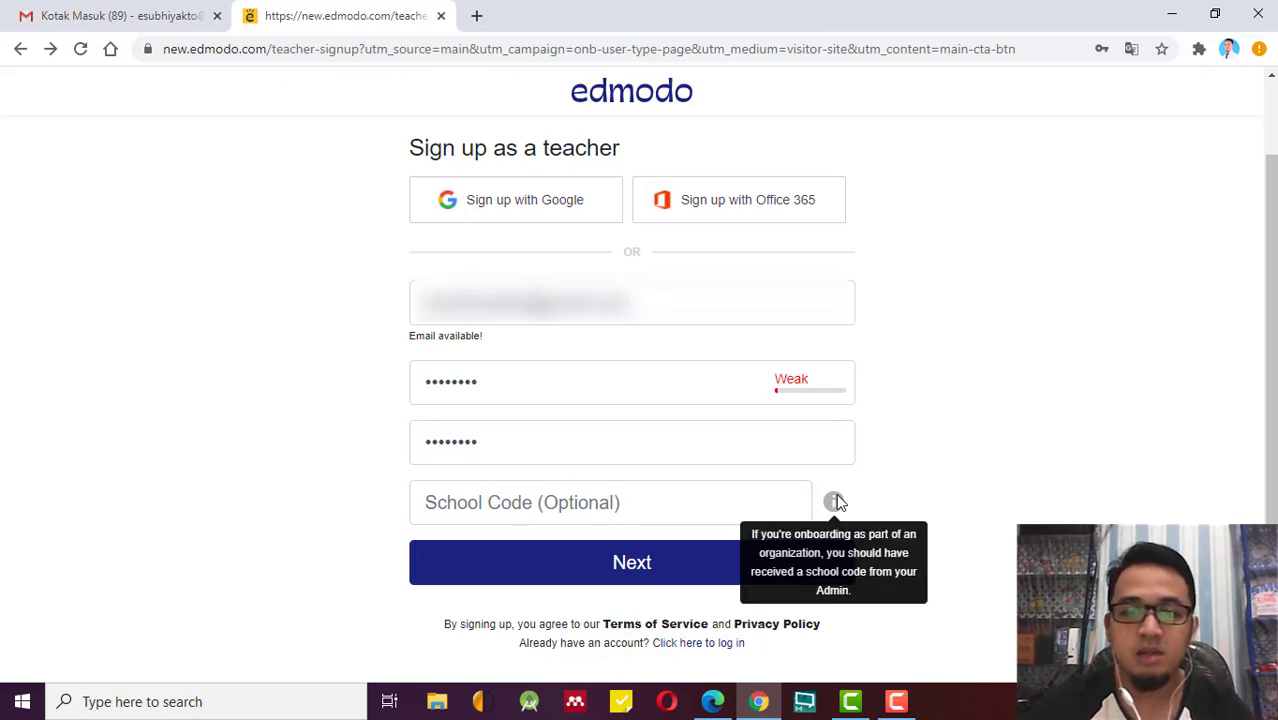
{"action": "left_click", "coordinate": [715, 492]}
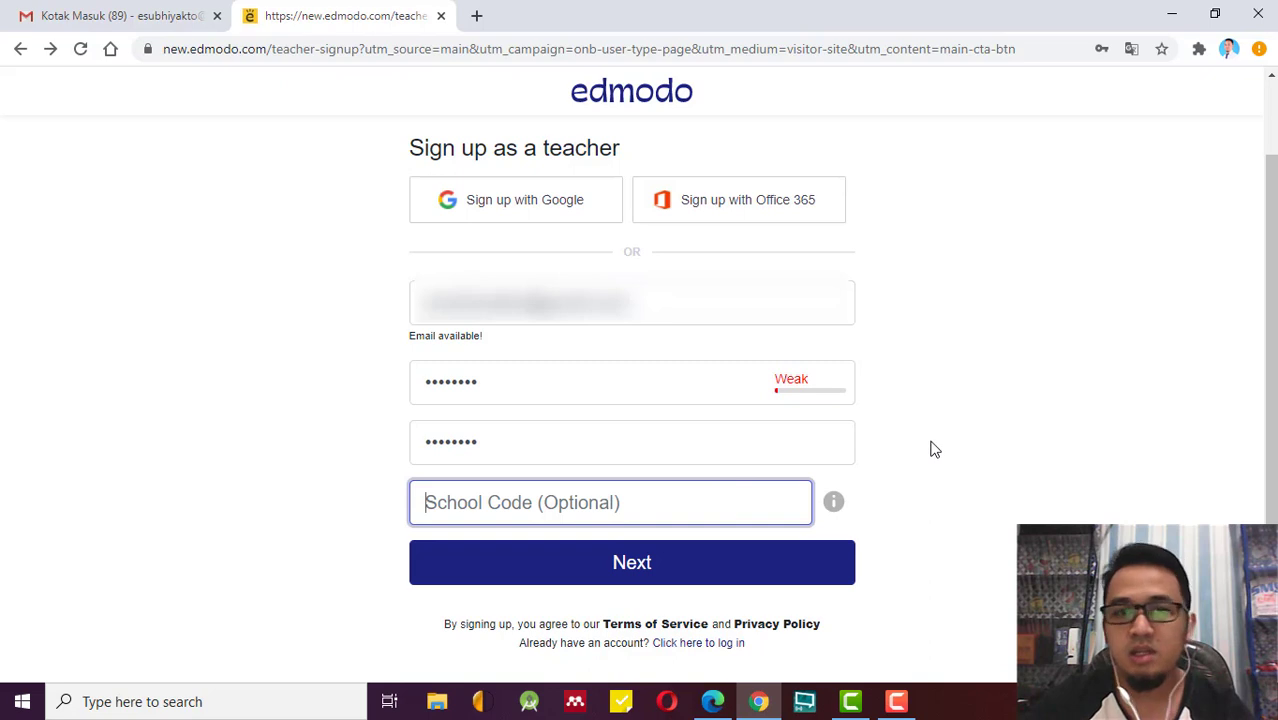
{"action": "scroll", "coordinate": [952, 462], "scroll_direction": "up", "scroll_amount": 1}
{"action": "scroll", "coordinate": [773, 522], "scroll_direction": "down", "scroll_amount": 1}
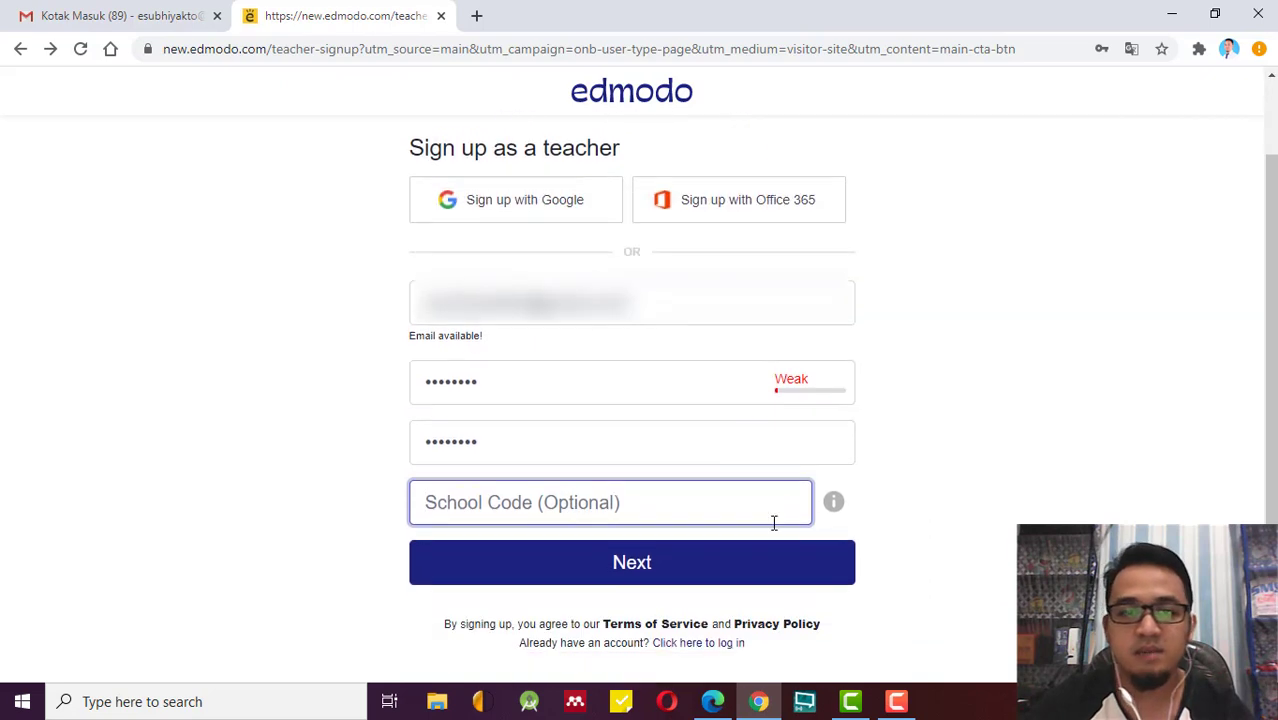
{"action": "left_click", "coordinate": [716, 556]}
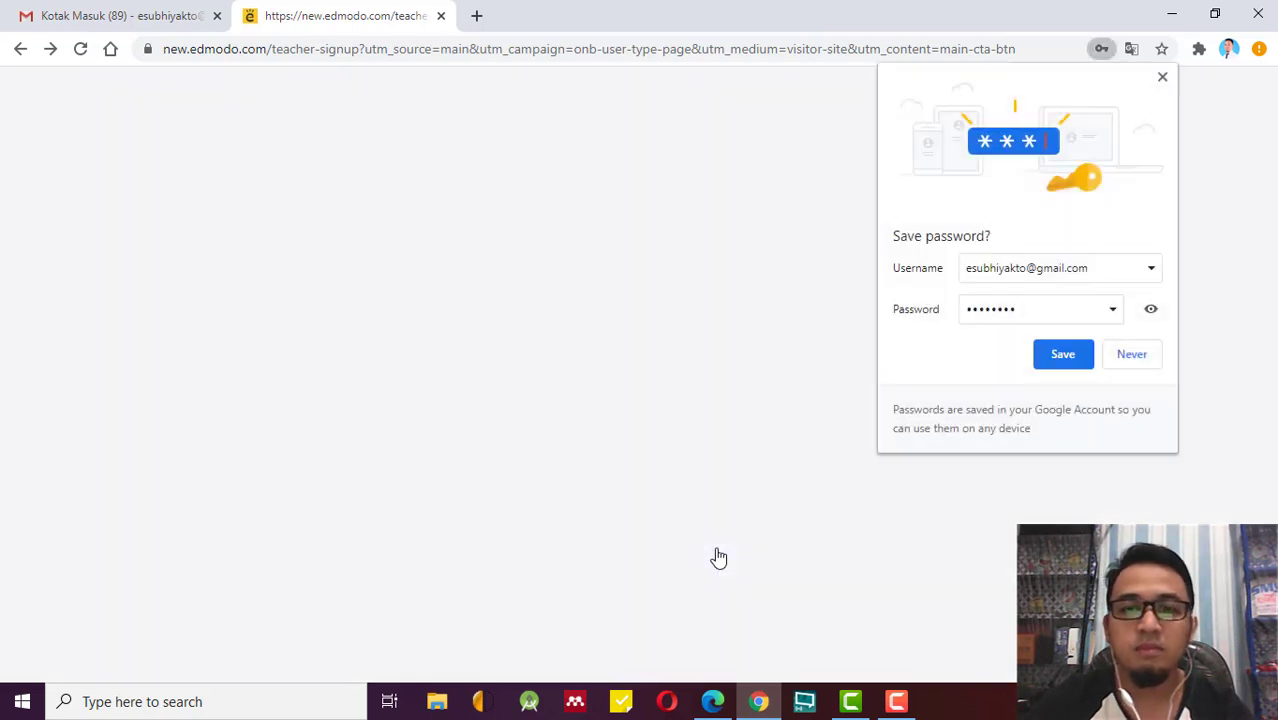
Dismiss the save-password offer, view the Verify Email page, and switch to Gmail.
{"action": "left_click", "coordinate": [1162, 77]}
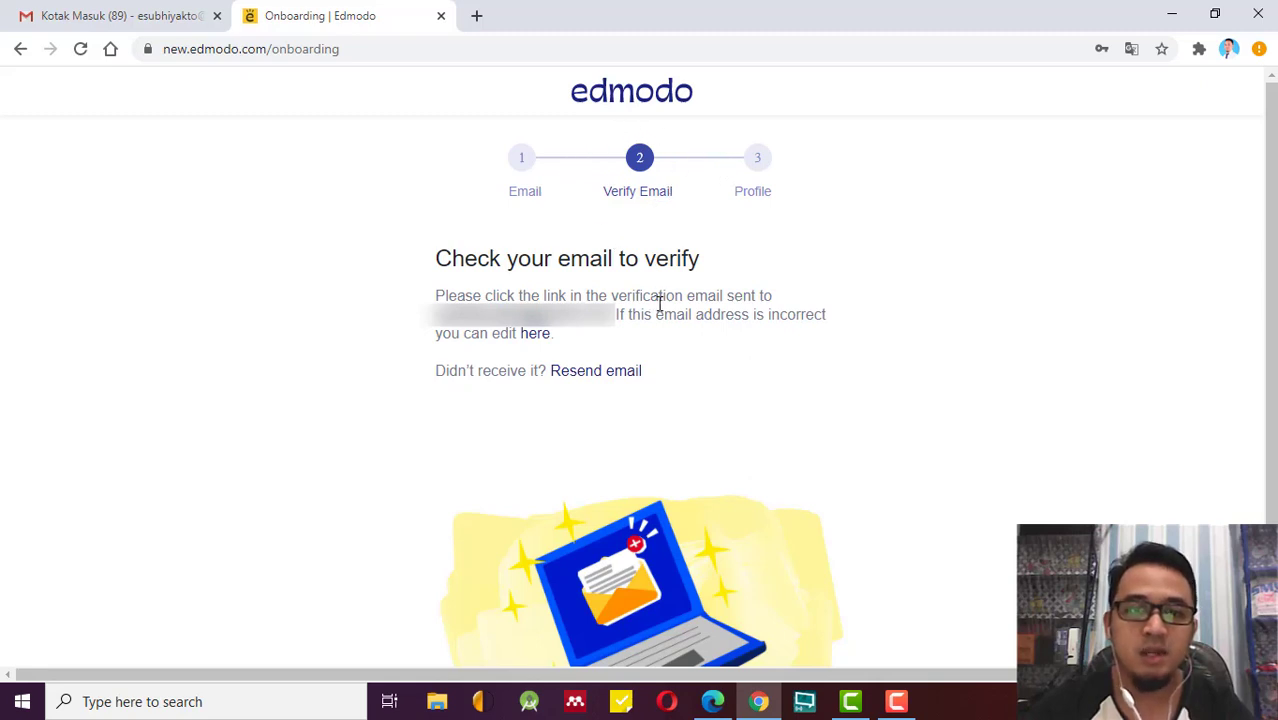
{"action": "scroll", "coordinate": [610, 350], "scroll_direction": "down", "scroll_amount": 1}
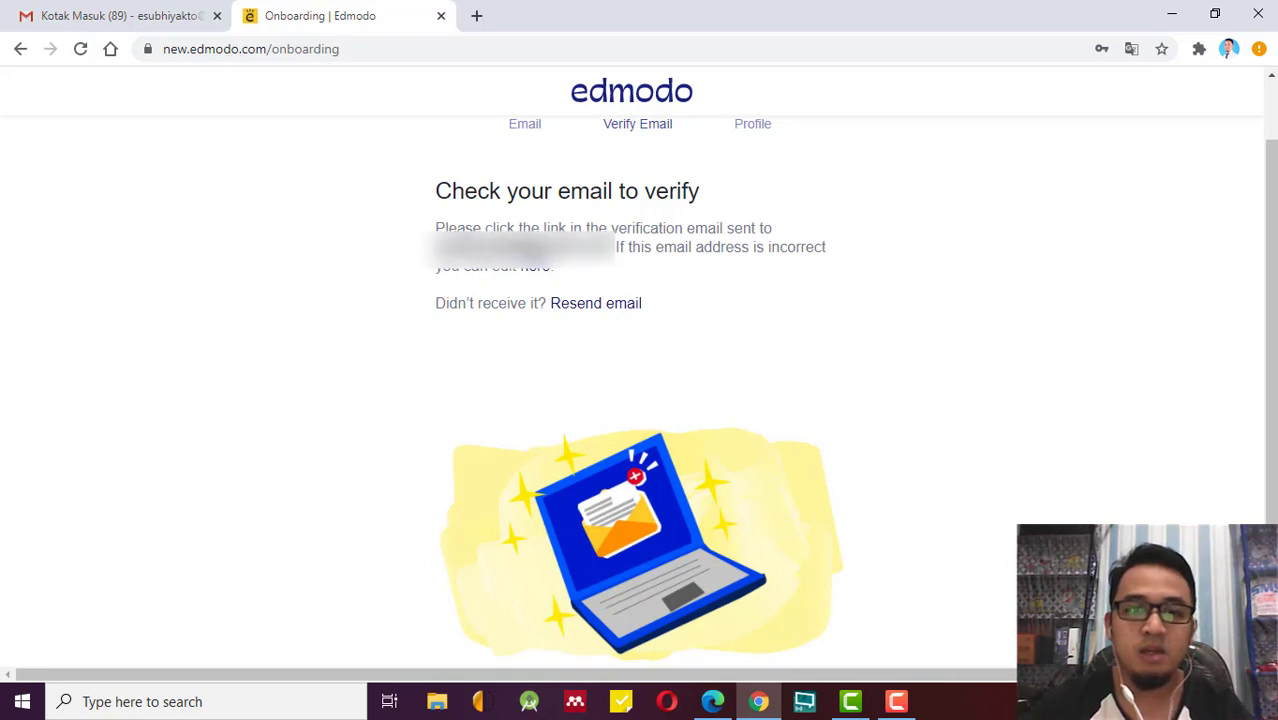
{"action": "left_click", "coordinate": [186, 28]}
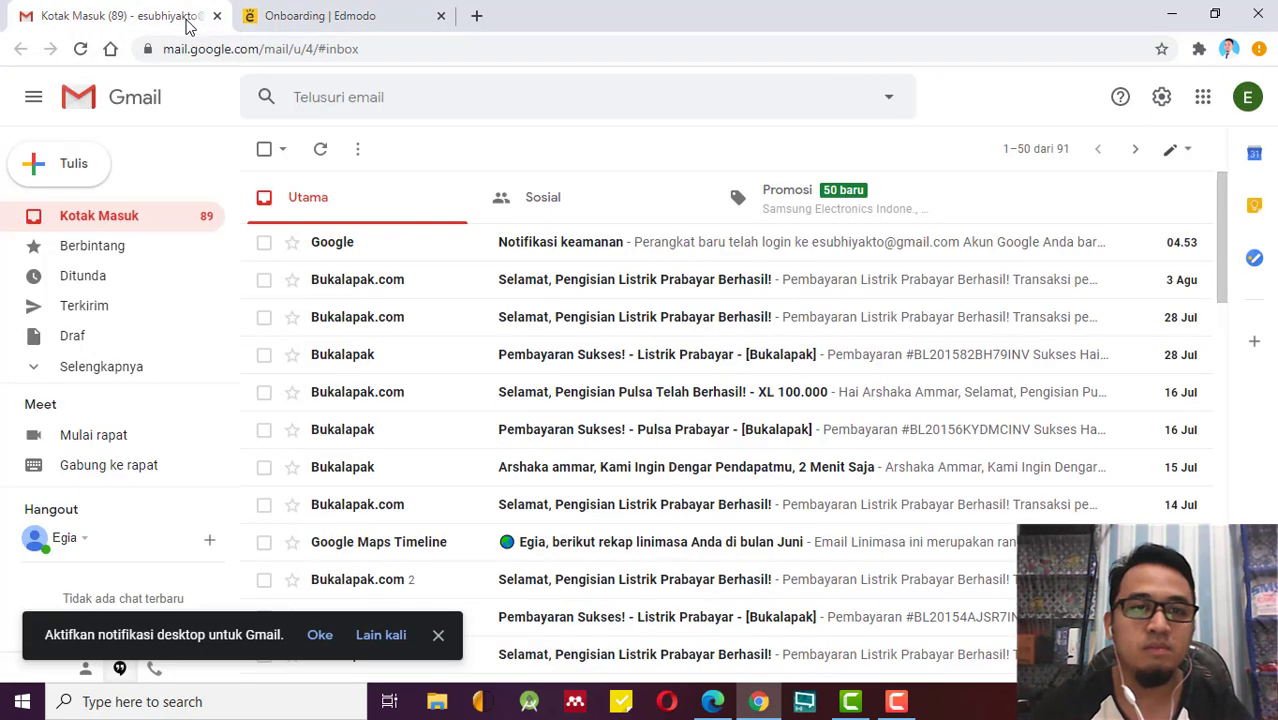
Reload Gmail and check Promosi, Sosial and other folders before returning to the inbox.
{"action": "left_click", "coordinate": [79, 50]}
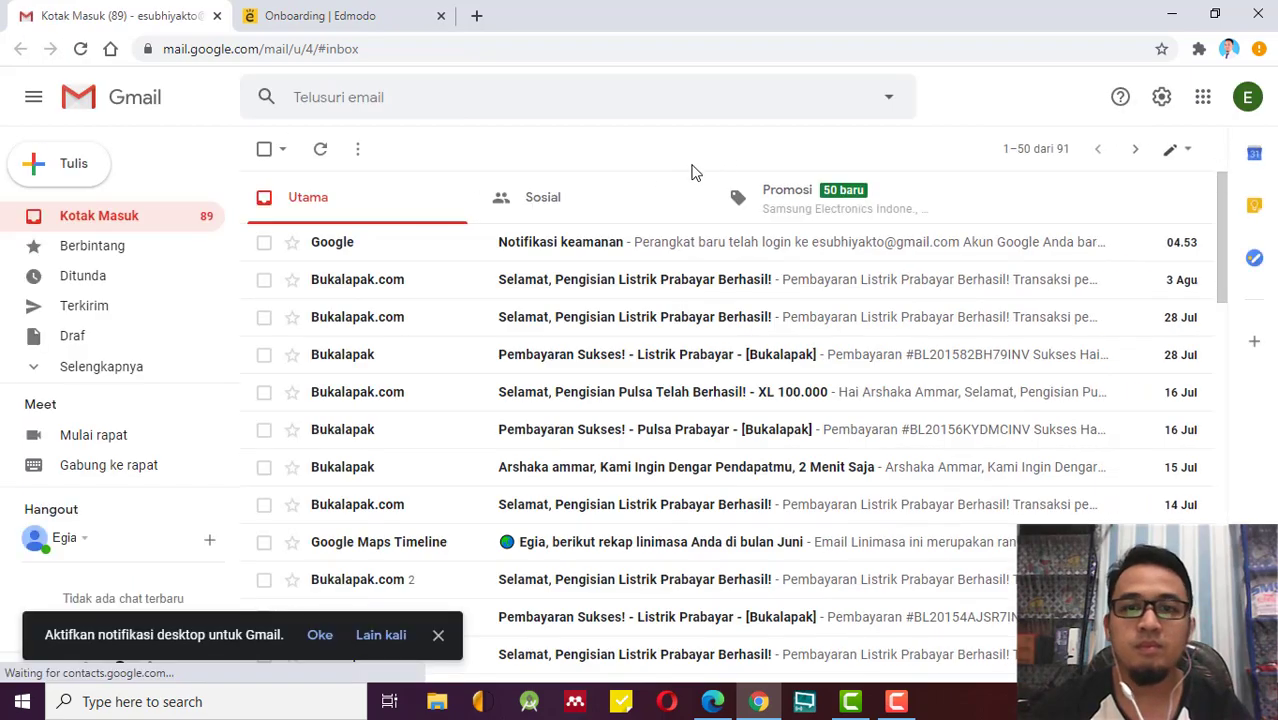
{"action": "left_click", "coordinate": [838, 208]}
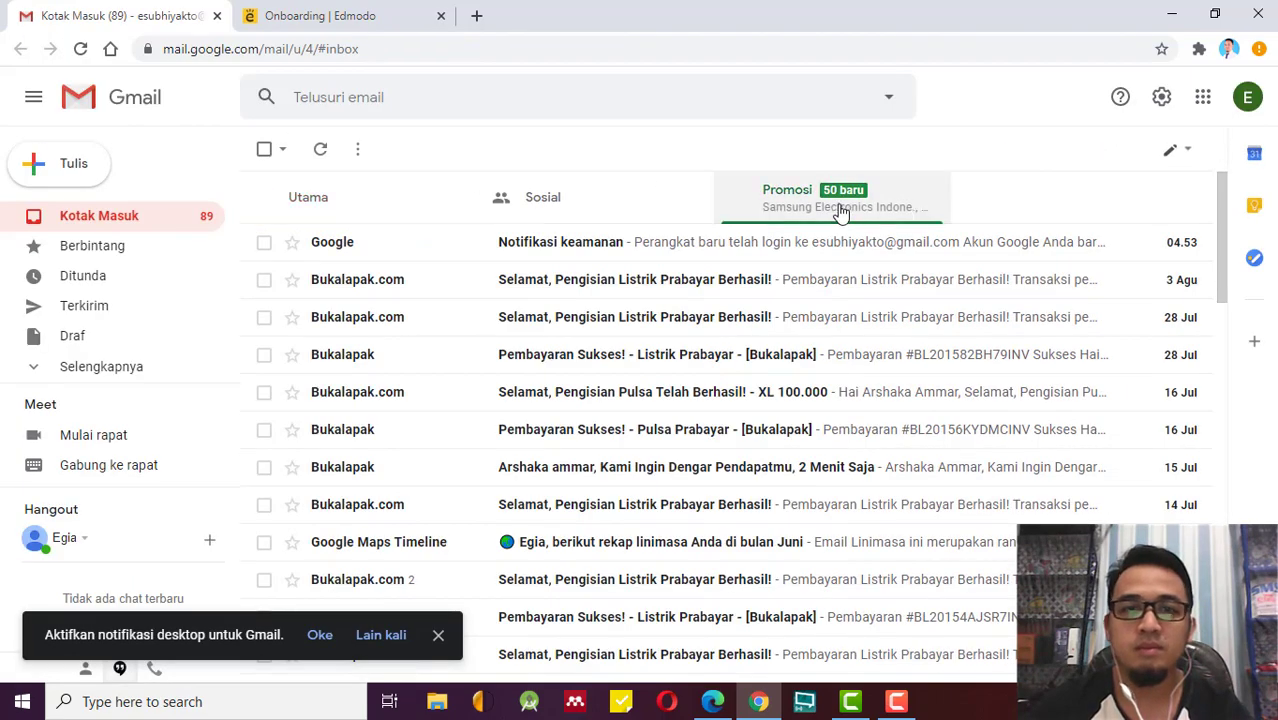
{"action": "left_click", "coordinate": [569, 201]}
{"action": "left_click", "coordinate": [369, 212]}
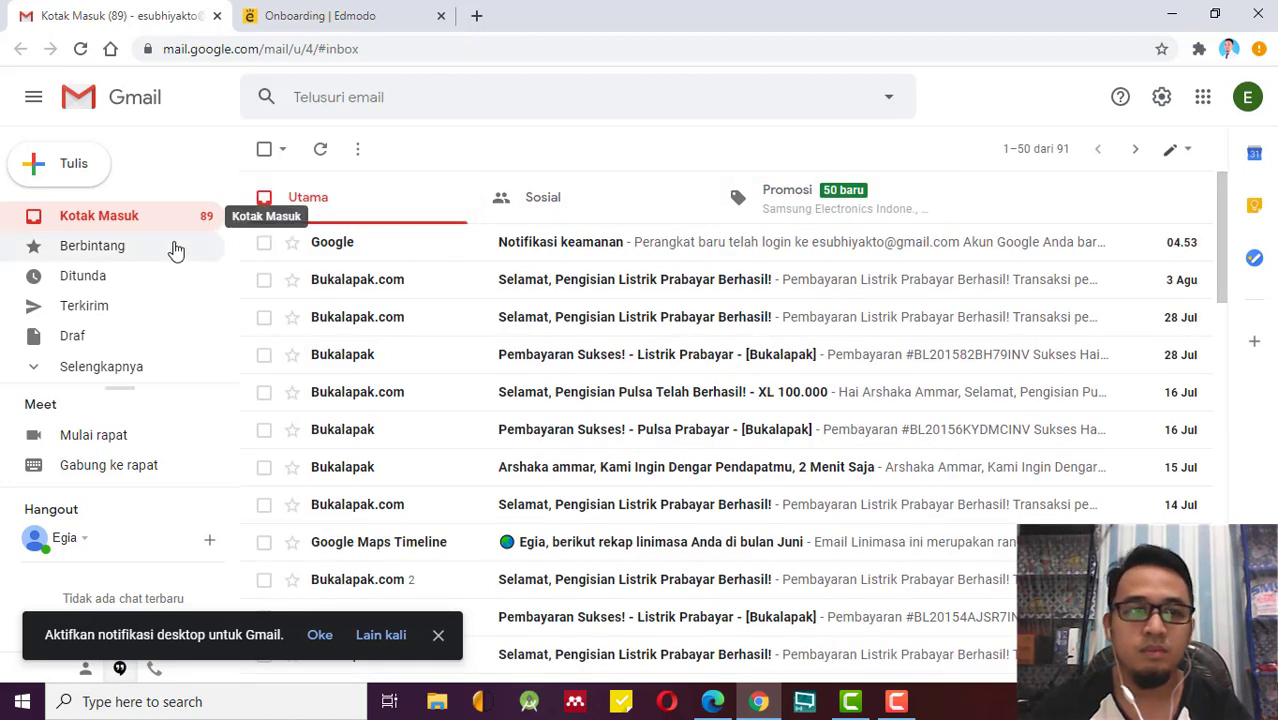
{"action": "left_click", "coordinate": [88, 364]}
{"action": "scroll", "coordinate": [125, 380], "scroll_direction": "down", "scroll_amount": 1}
{"action": "scroll", "coordinate": [125, 380], "scroll_direction": "down", "scroll_amount": 2}
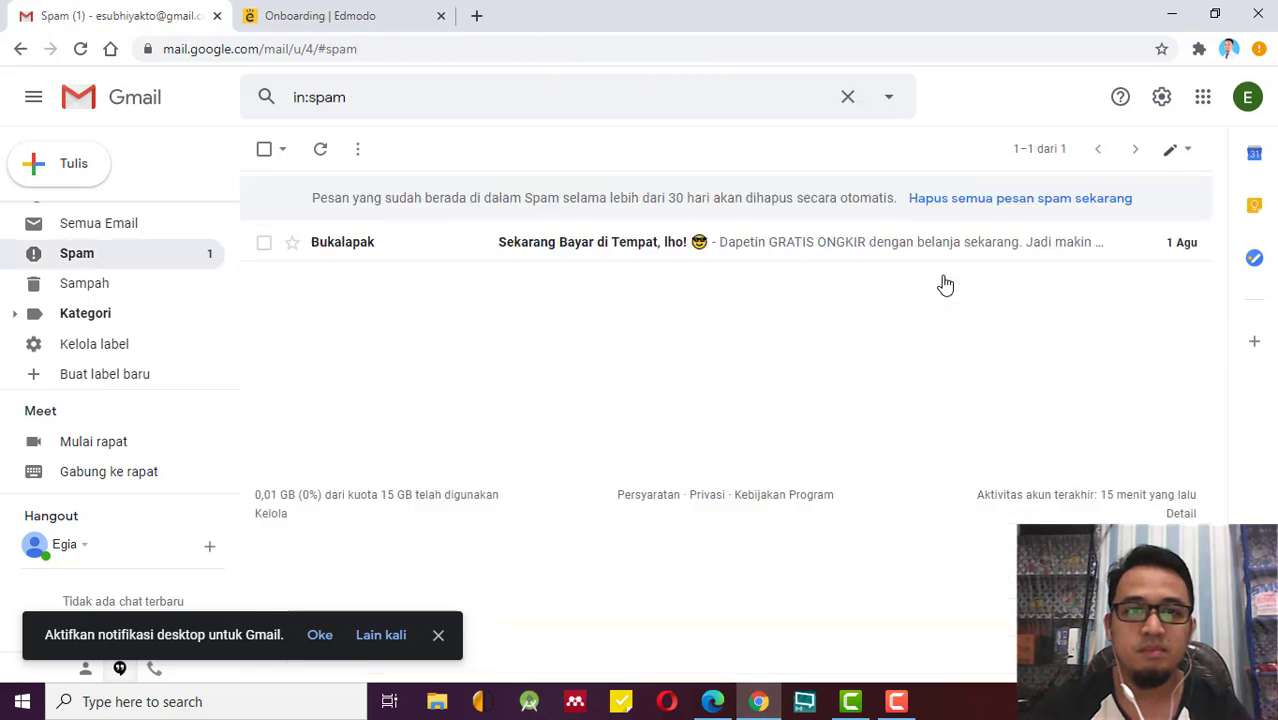
{"action": "scroll", "coordinate": [135, 348], "scroll_direction": "up", "scroll_amount": 3}
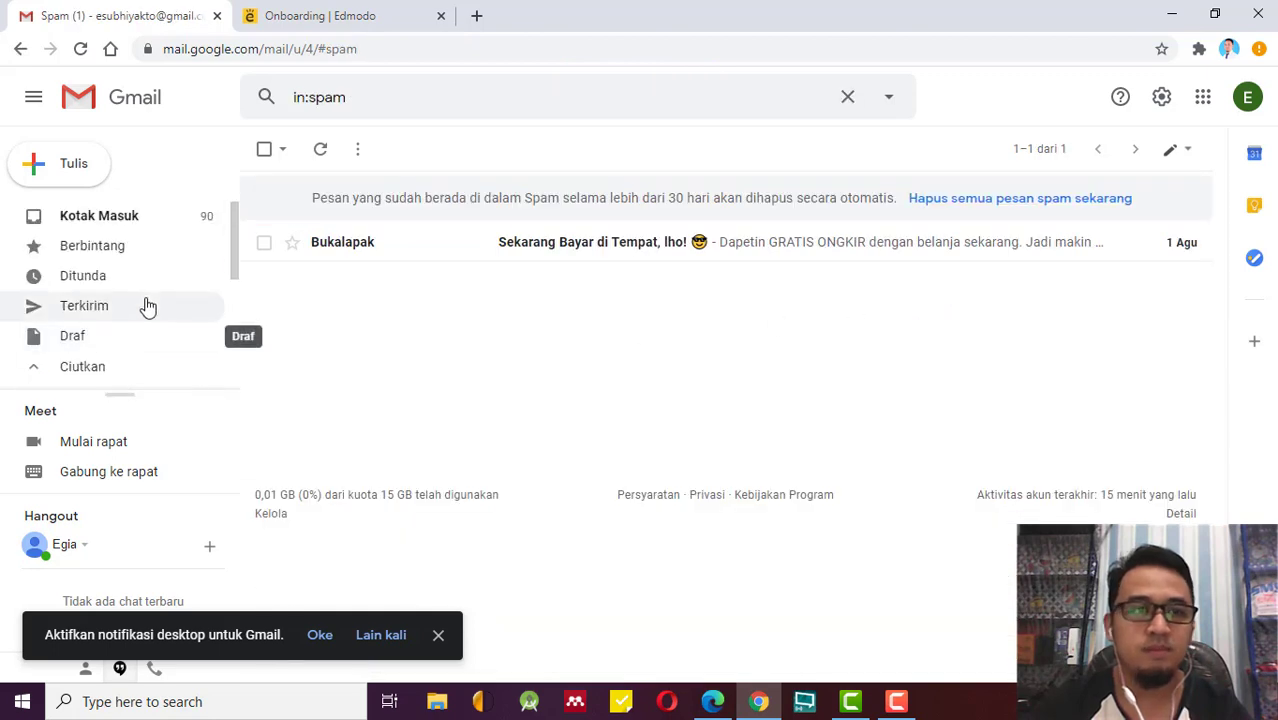
{"action": "left_click", "coordinate": [192, 220]}
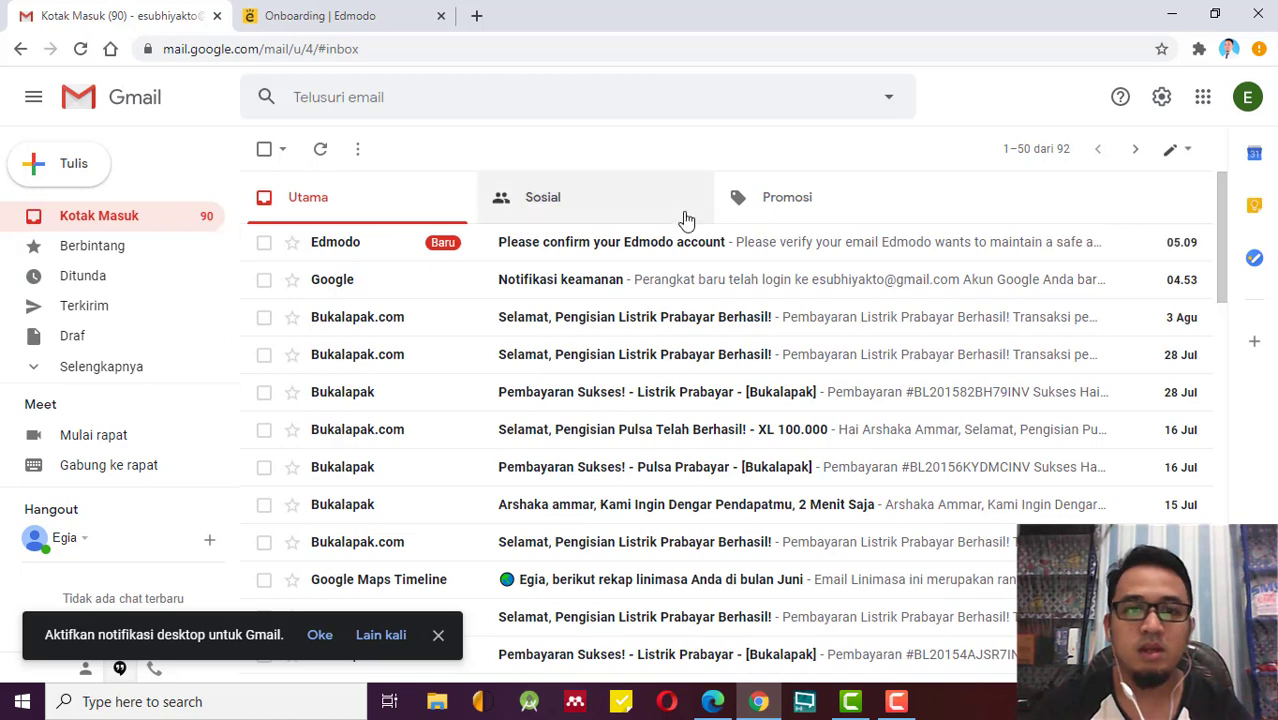
Open the Edmodo confirmation email and confirm the account email.
{"action": "mouse_move", "coordinate": [265, 200]}
{"action": "left_mouse_down"}
{"action": "mouse_move", "coordinate": [1100, 268]}
{"action": "mouse_move", "coordinate": [1197, 200]}
{"action": "left_mouse_up"}
{"action": "left_click_drag", "start_coordinate": [250, 200], "coordinate": [845, 200]}
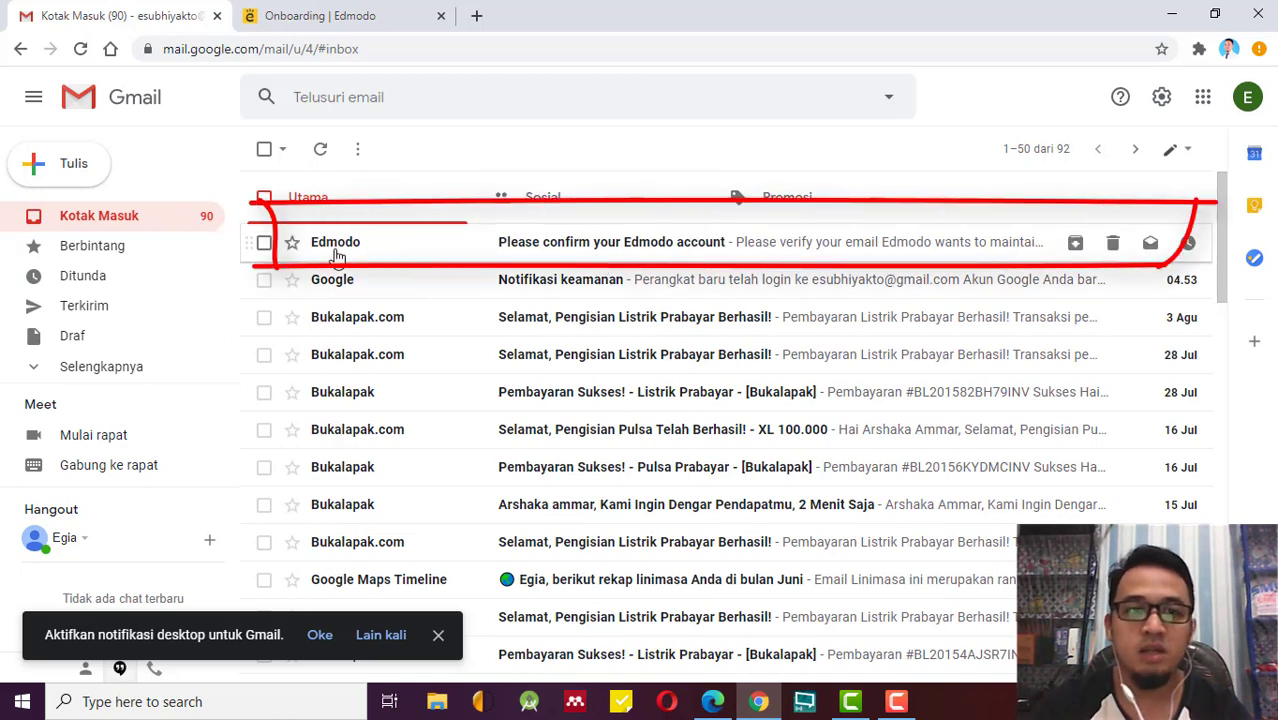
{"action": "left_click", "coordinate": [687, 250]}
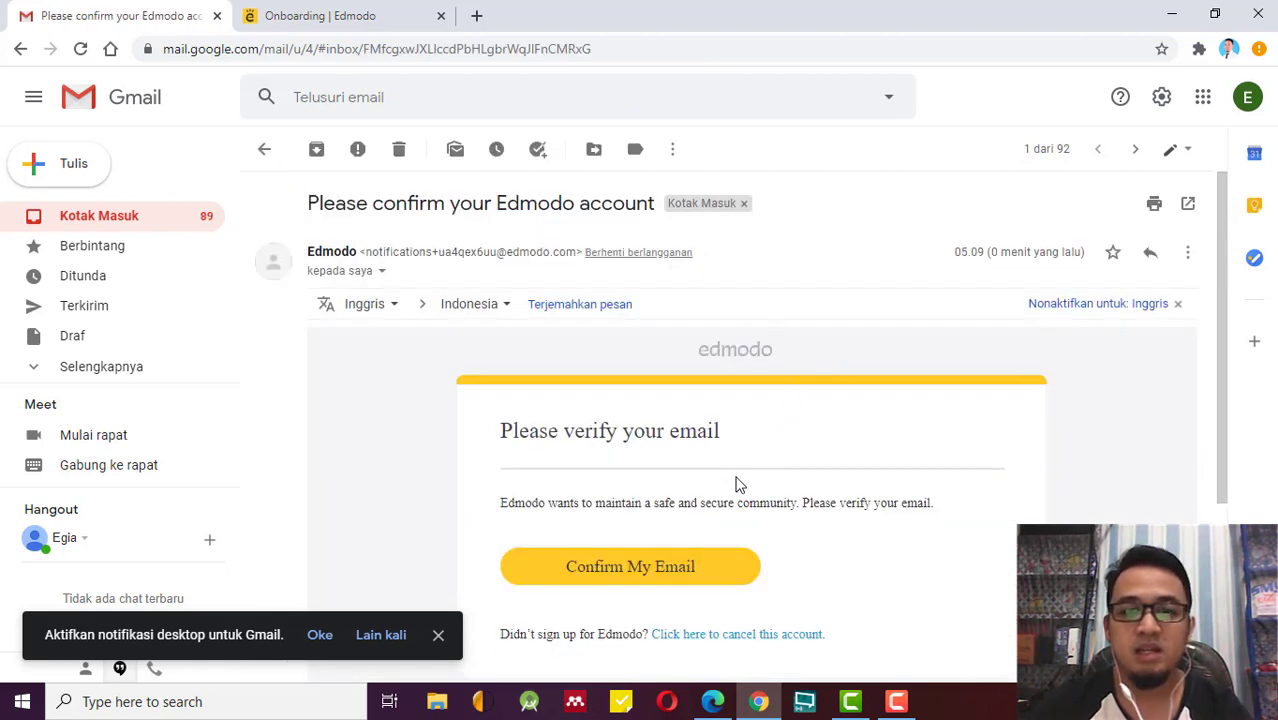
{"action": "left_click", "coordinate": [438, 636]}
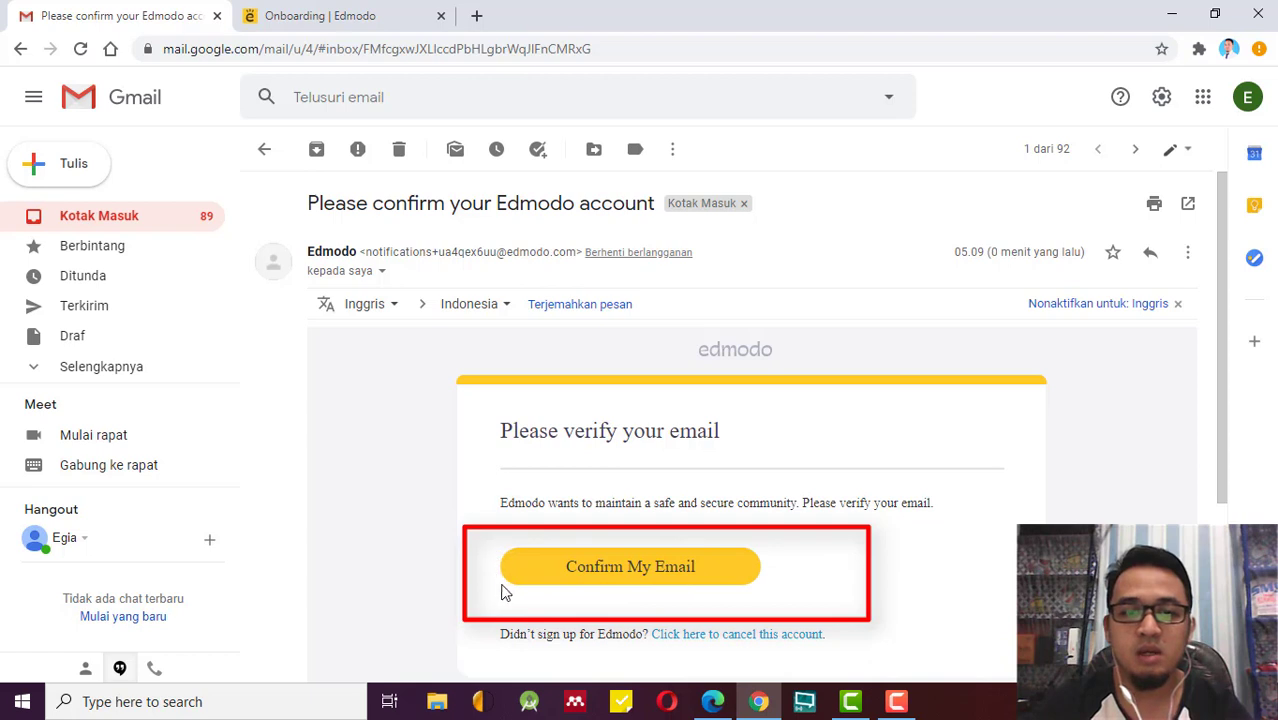
{"action": "left_click", "coordinate": [630, 567]}
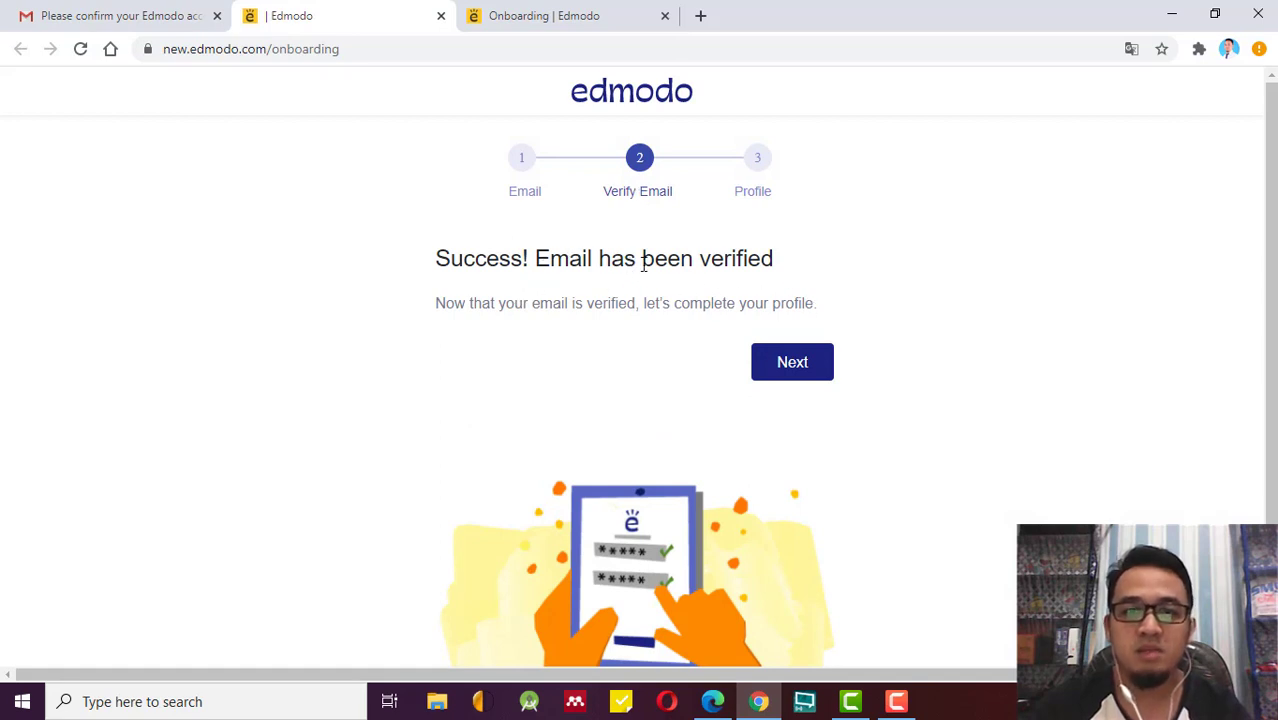
Continue to the profile step, choose title Mr., and enter the teacher's first and last name.
{"action": "left_click", "coordinate": [815, 365]}
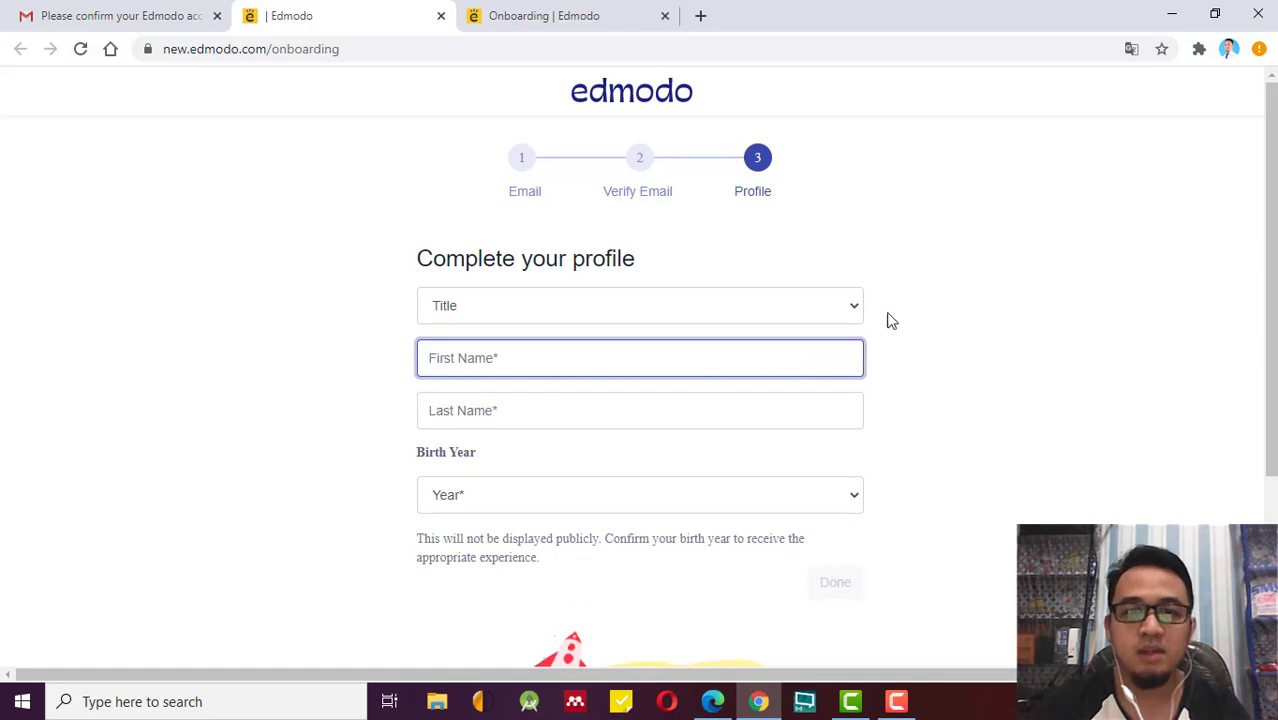
{"action": "left_click", "coordinate": [855, 308]}
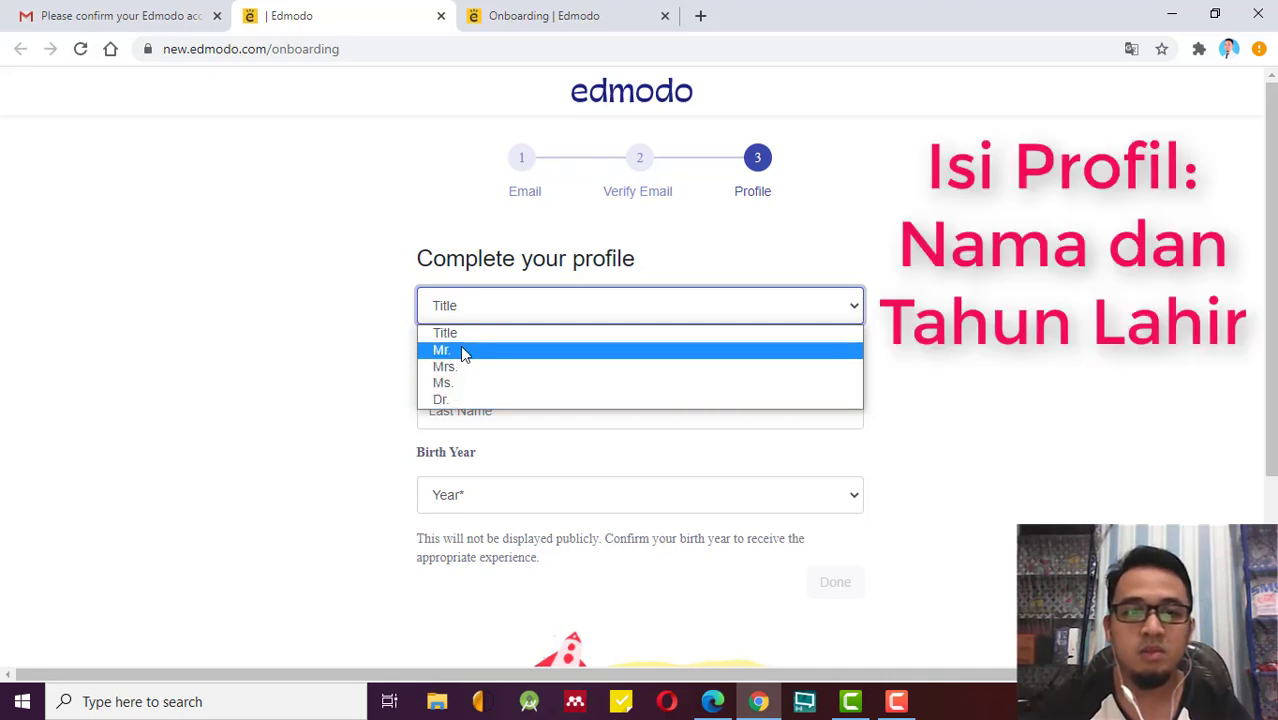
{"action": "left_click", "coordinate": [447, 350]}
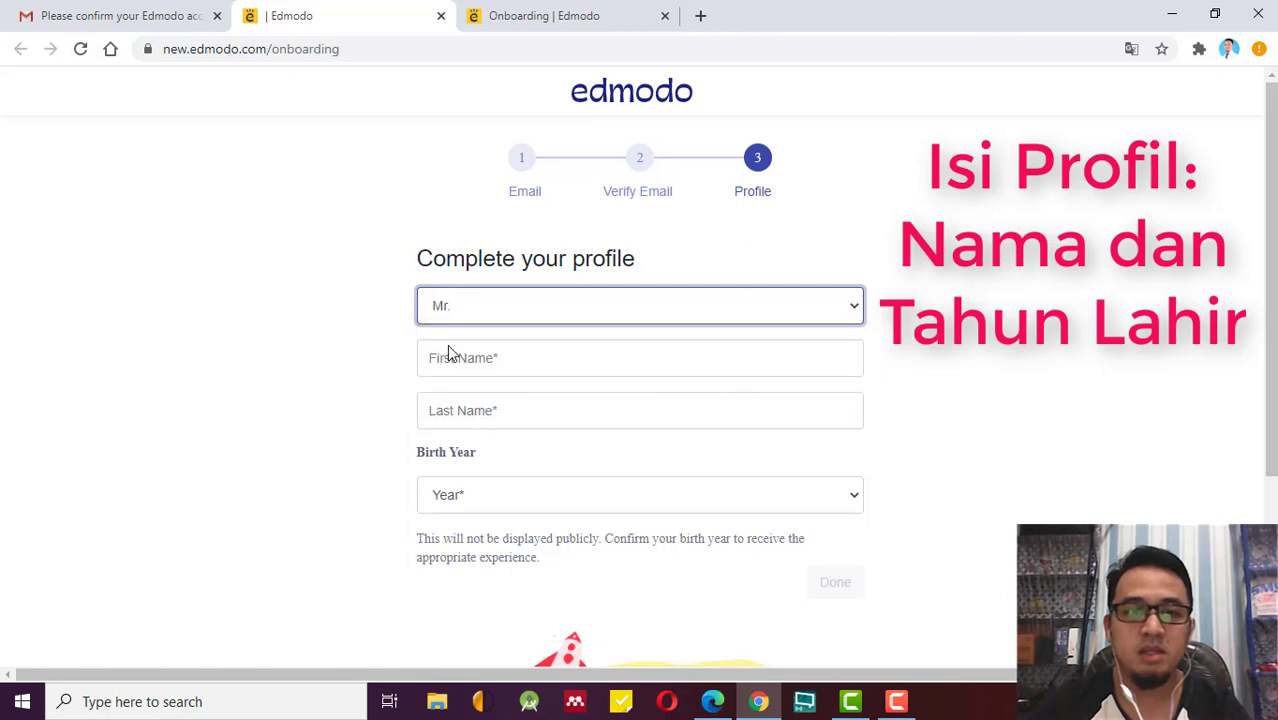
{"action": "left_click", "coordinate": [467, 357]}
{"action": "left_click", "coordinate": [476, 314]}
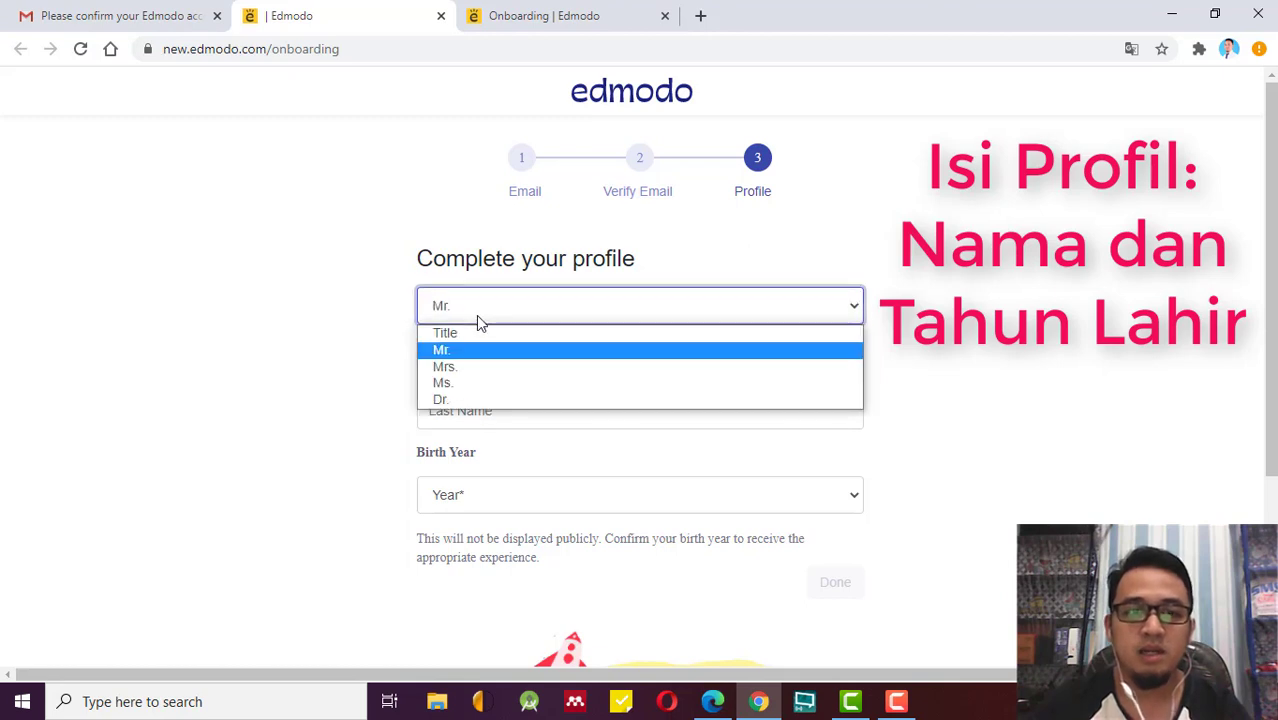
{"action": "left_click", "coordinate": [471, 352]}
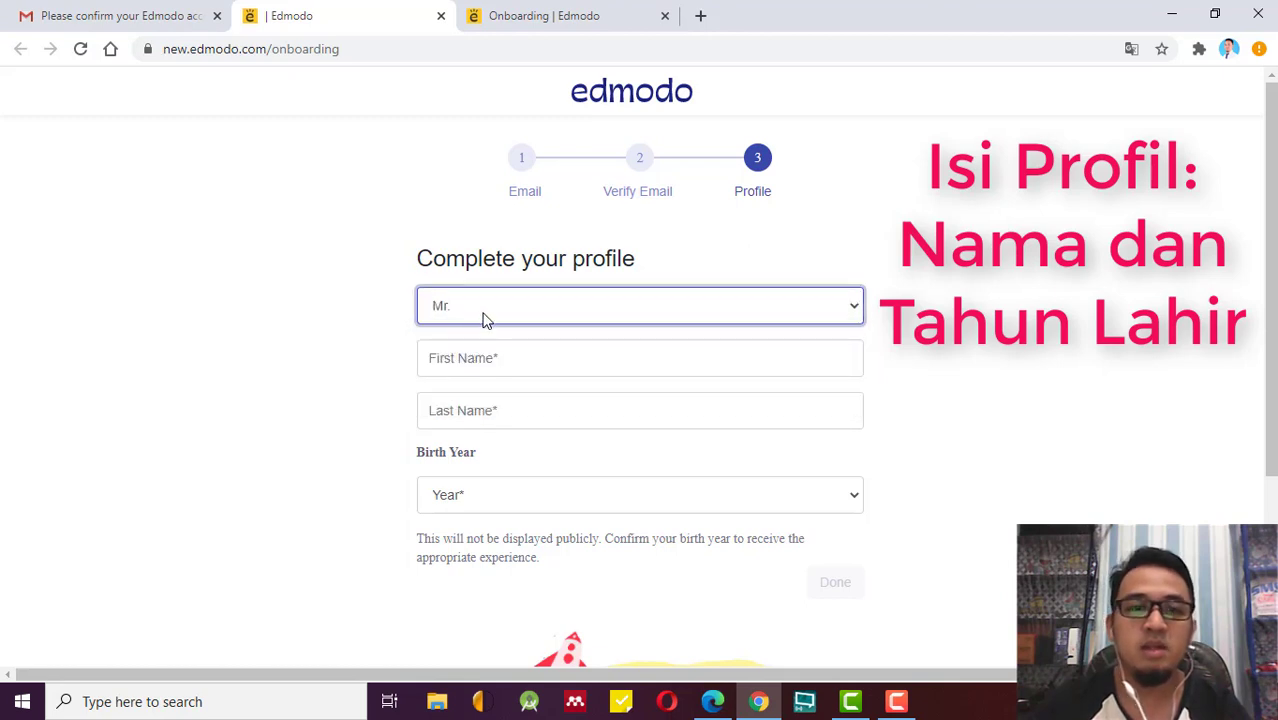
{"action": "left_click", "coordinate": [485, 317]}
{"action": "left_click", "coordinate": [467, 352]}
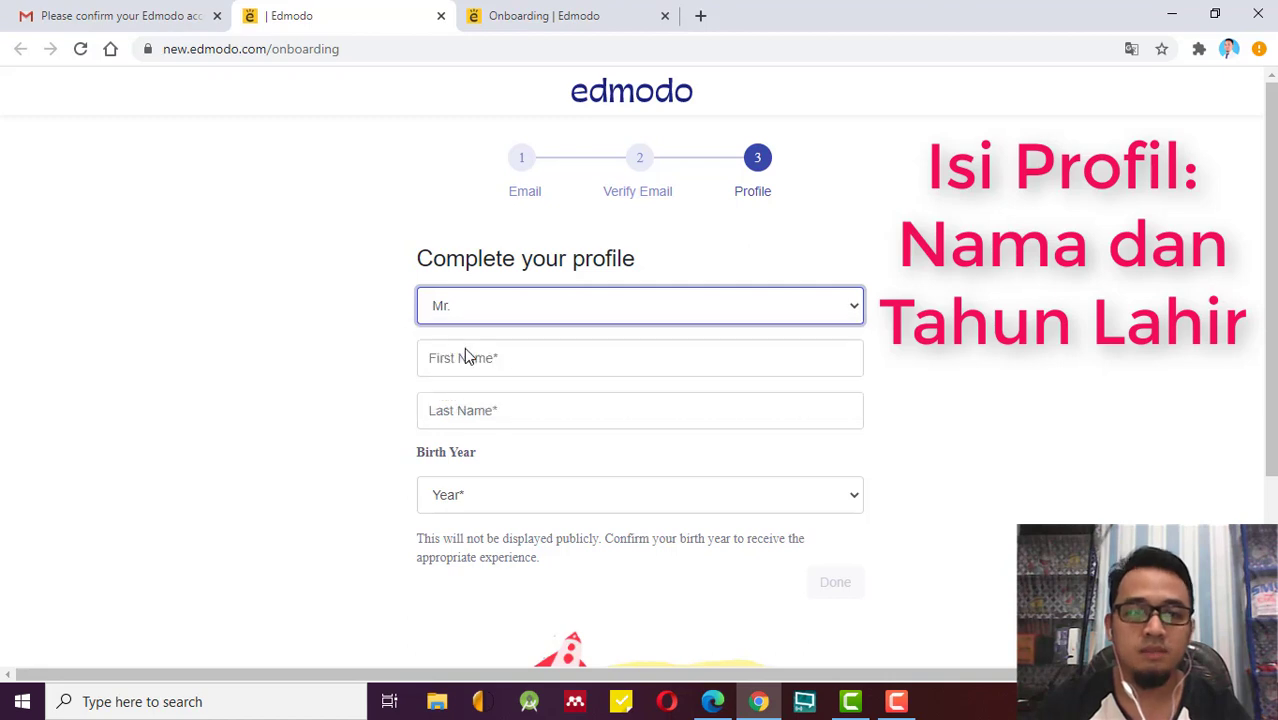
{"action": "left_click", "coordinate": [460, 360]}
{"action": "type", "text": "Eg"}
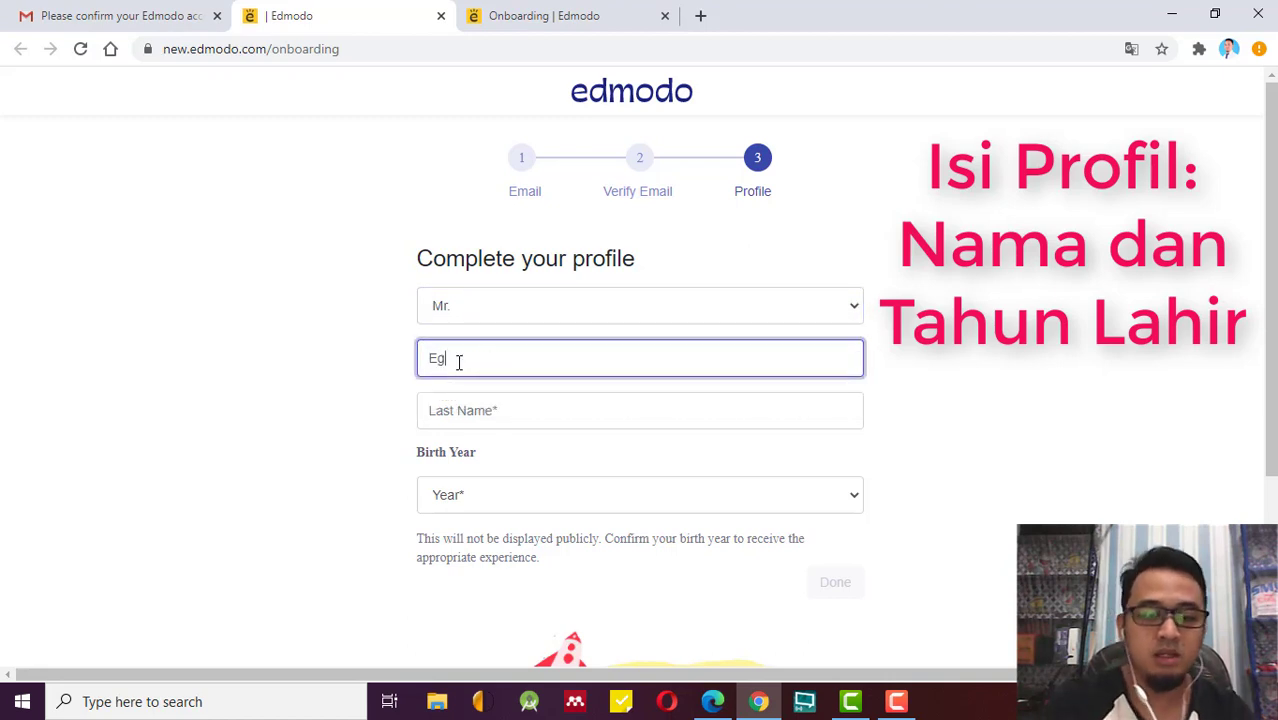
{"action": "type", "text": "ia"}
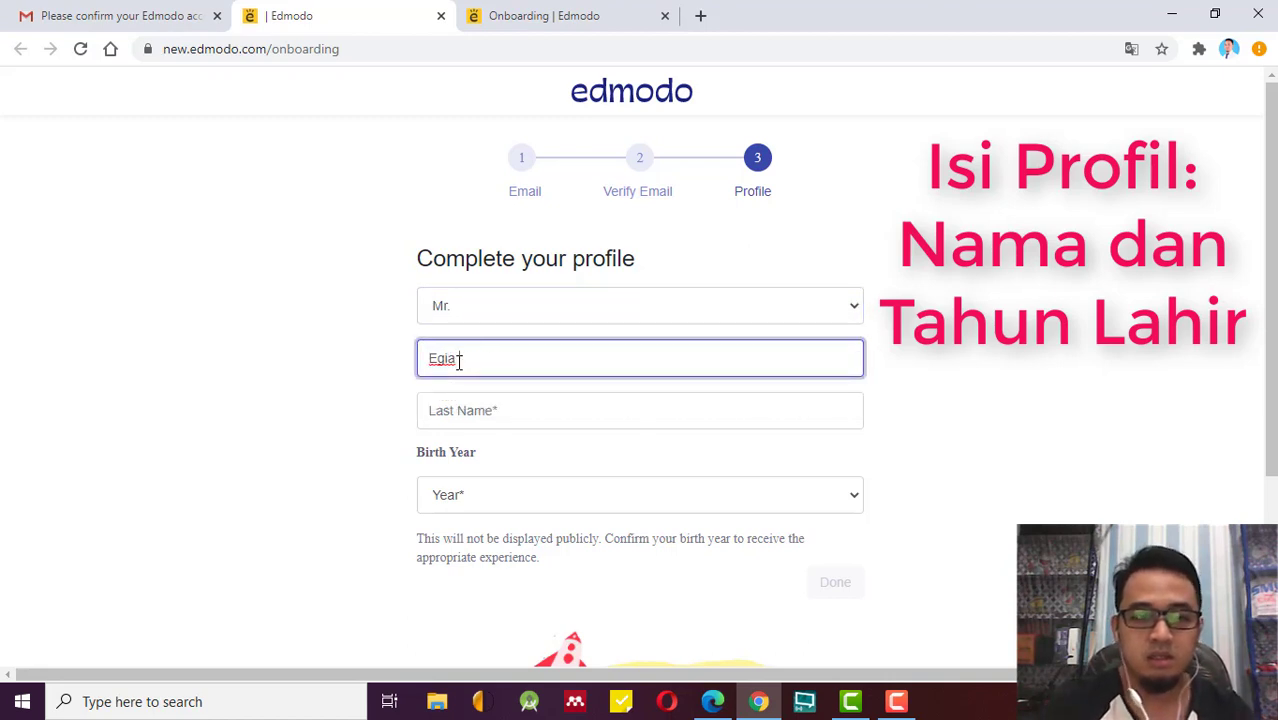
{"action": "key", "text": "Tab"}
{"action": "type", "text": "S"}
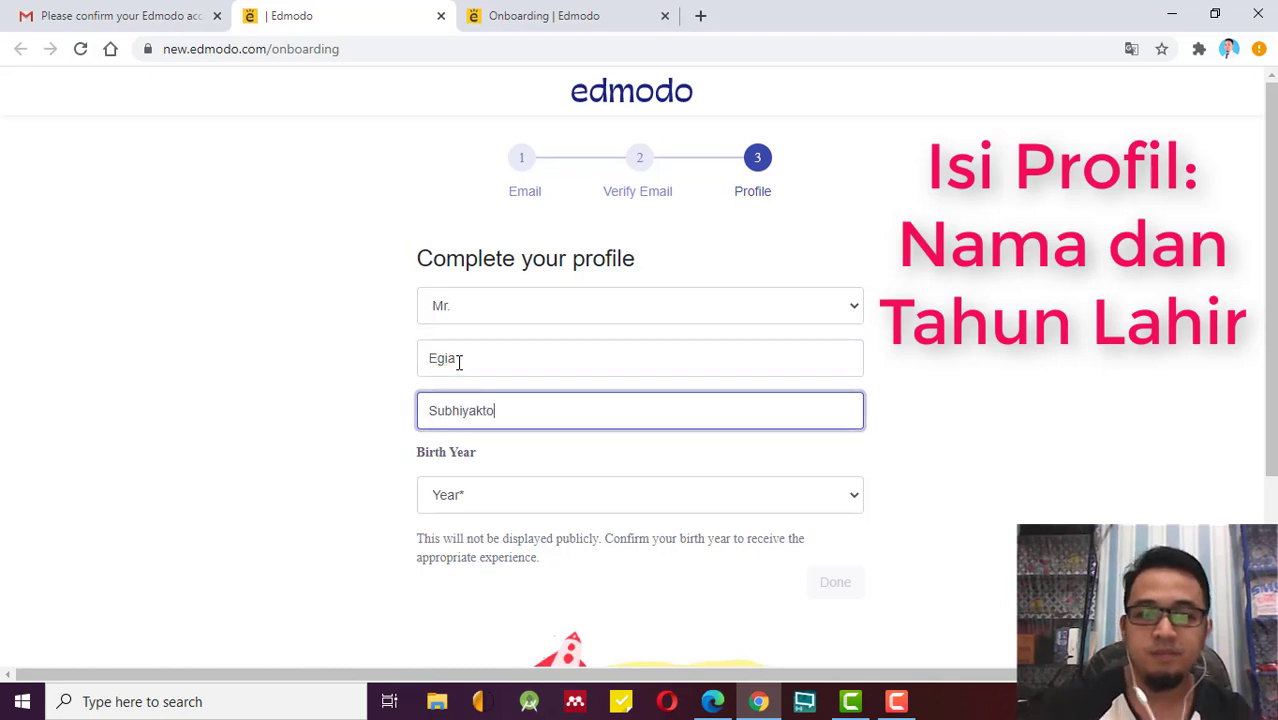
Select 1990 as the birth year and submit the profile.
{"action": "scroll", "coordinate": [1030, 310], "scroll_direction": "down", "scroll_amount": 3}
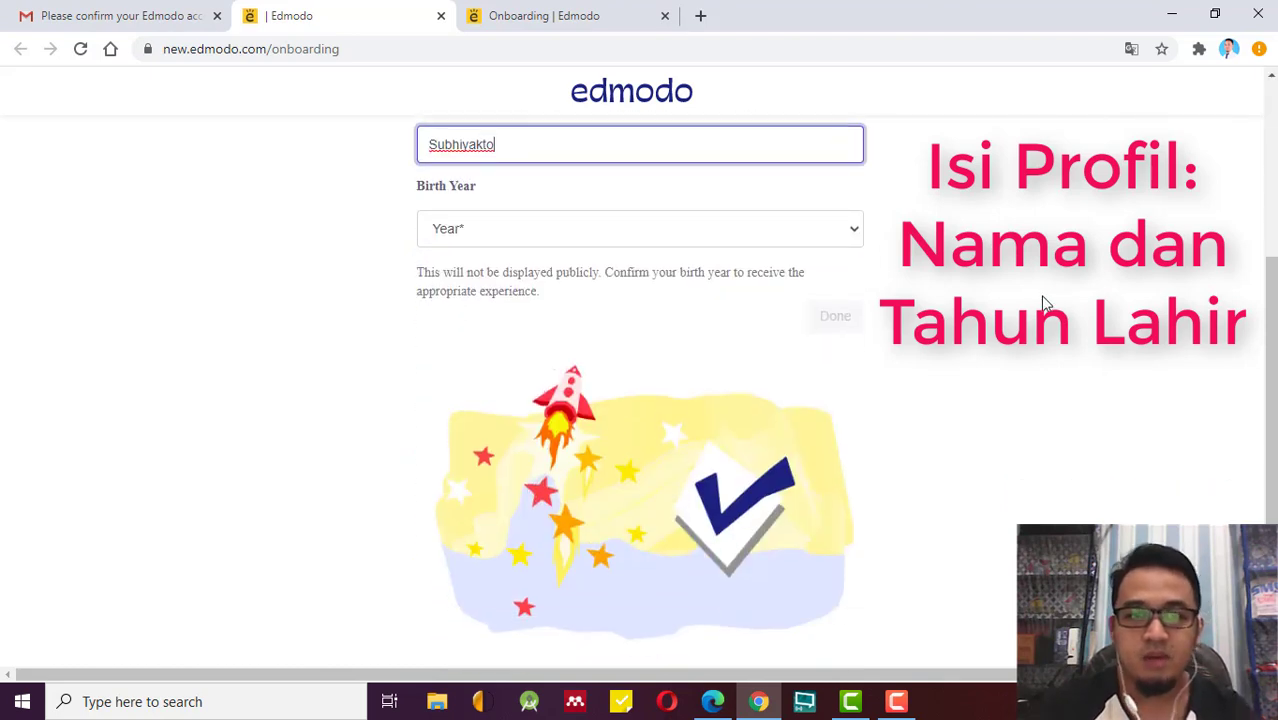
{"action": "left_click", "coordinate": [682, 238]}
{"action": "scroll", "coordinate": [504, 448], "scroll_direction": "down", "scroll_amount": 14}
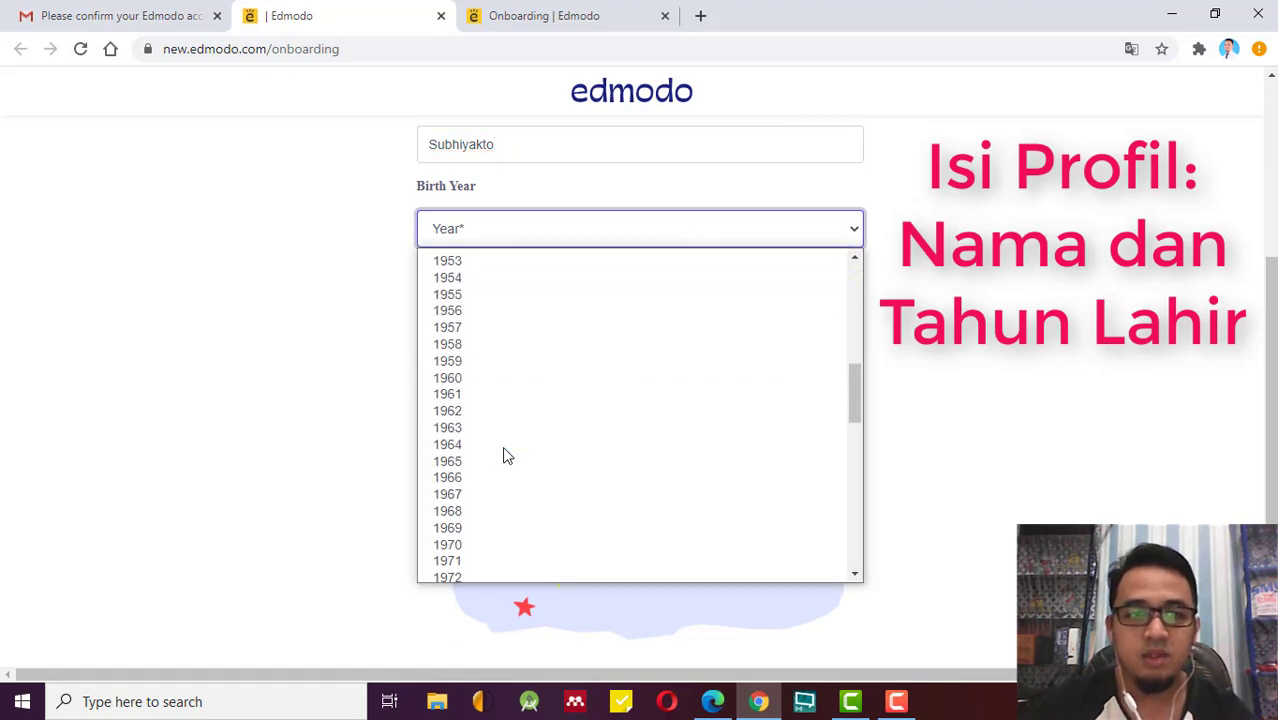
{"action": "scroll", "coordinate": [476, 439], "scroll_direction": "up", "scroll_amount": 6}
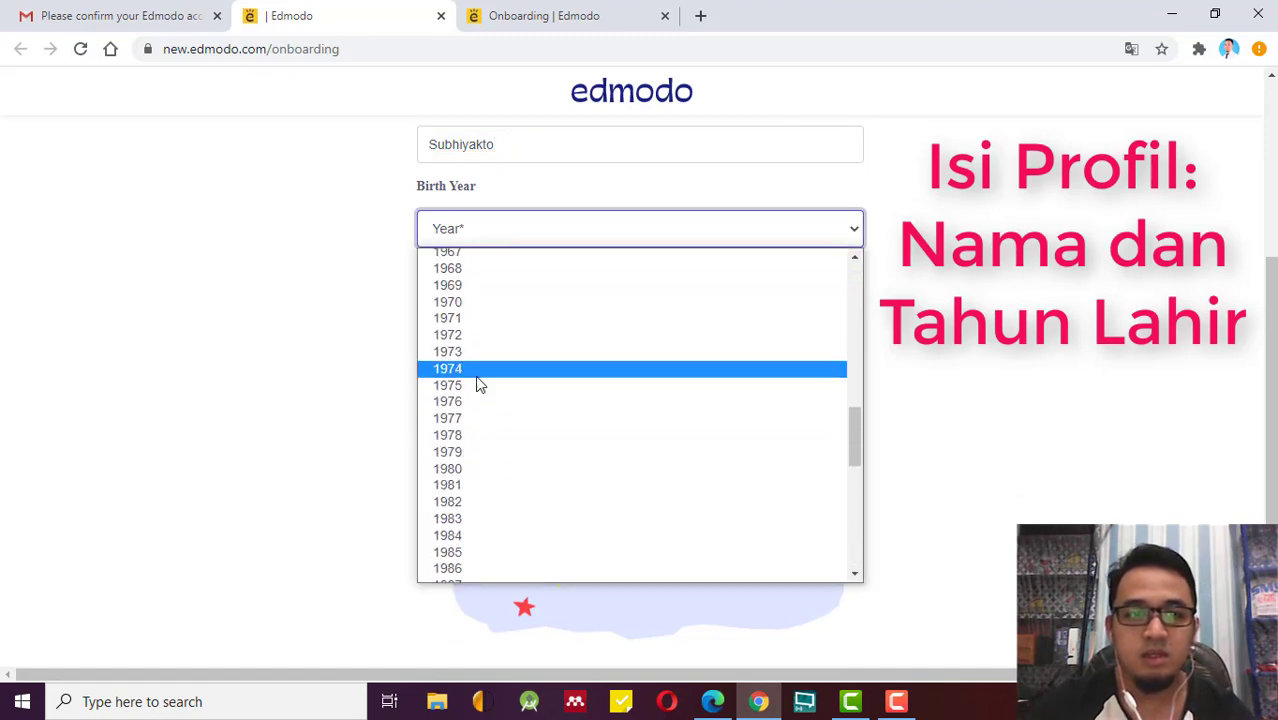
{"action": "scroll", "coordinate": [482, 440], "scroll_direction": "down", "scroll_amount": 4}
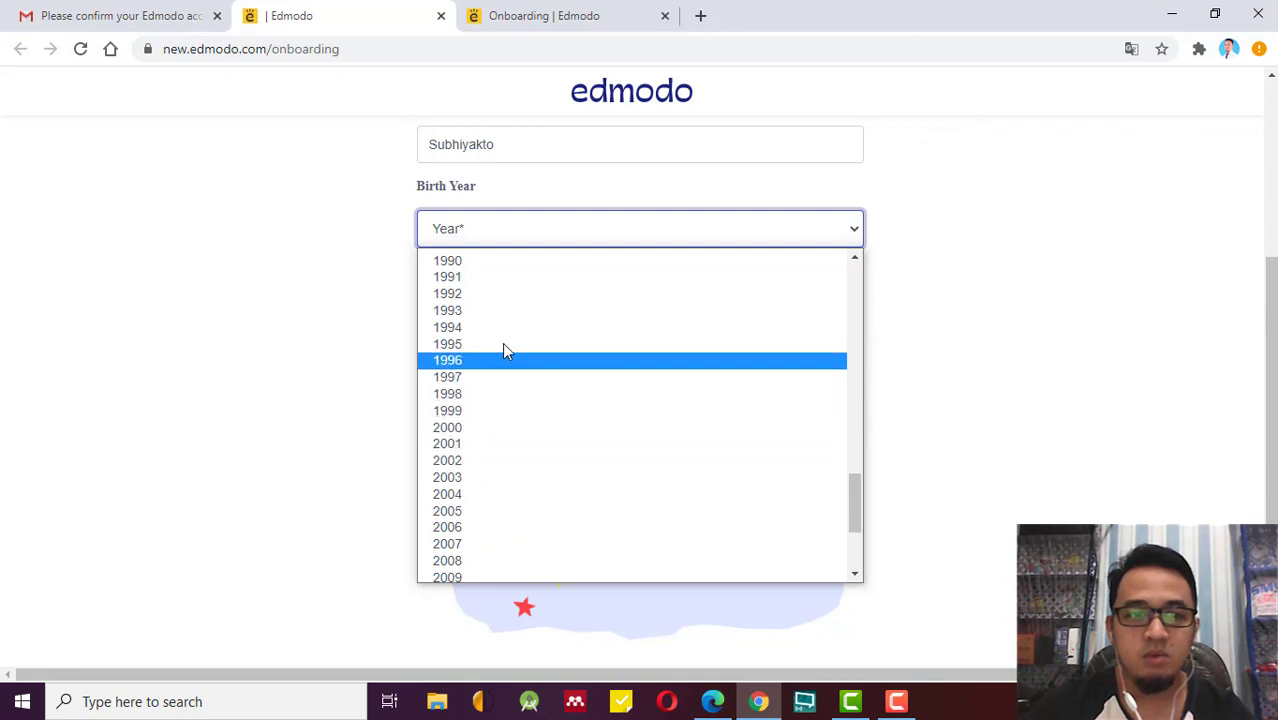
{"action": "left_click", "coordinate": [485, 262]}
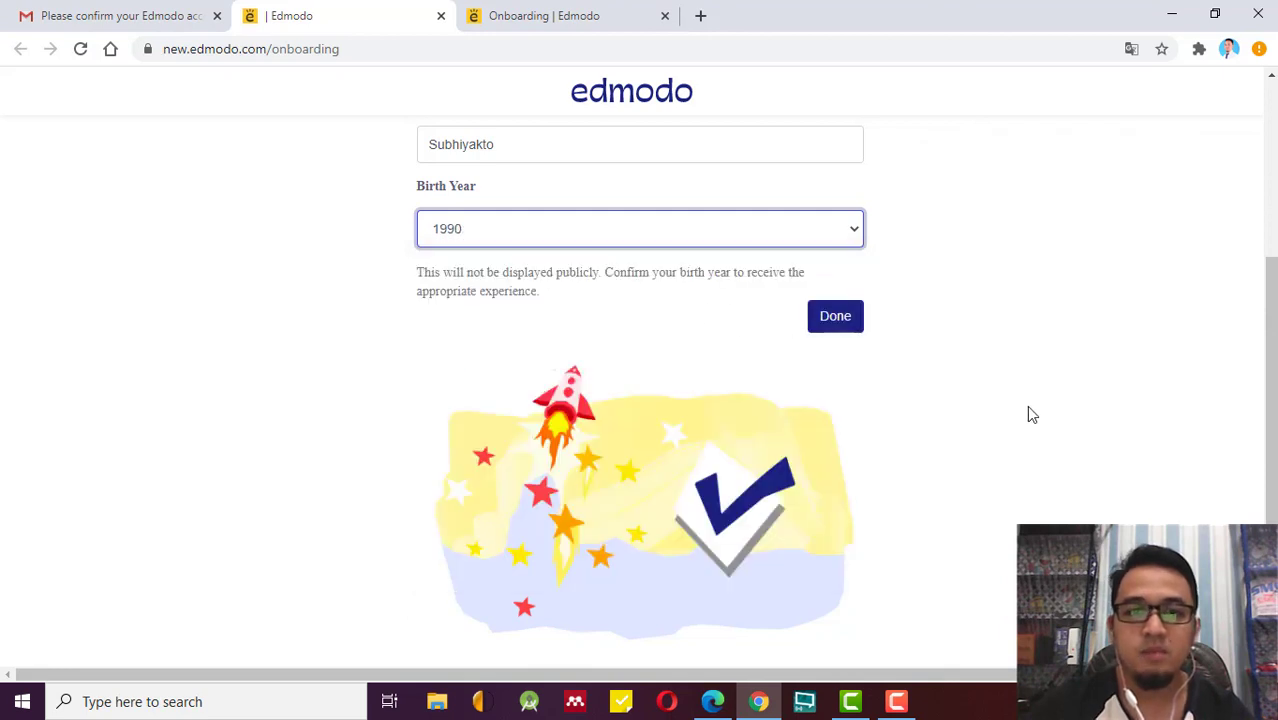
{"action": "scroll", "coordinate": [1030, 414], "scroll_direction": "up", "scroll_amount": 3}
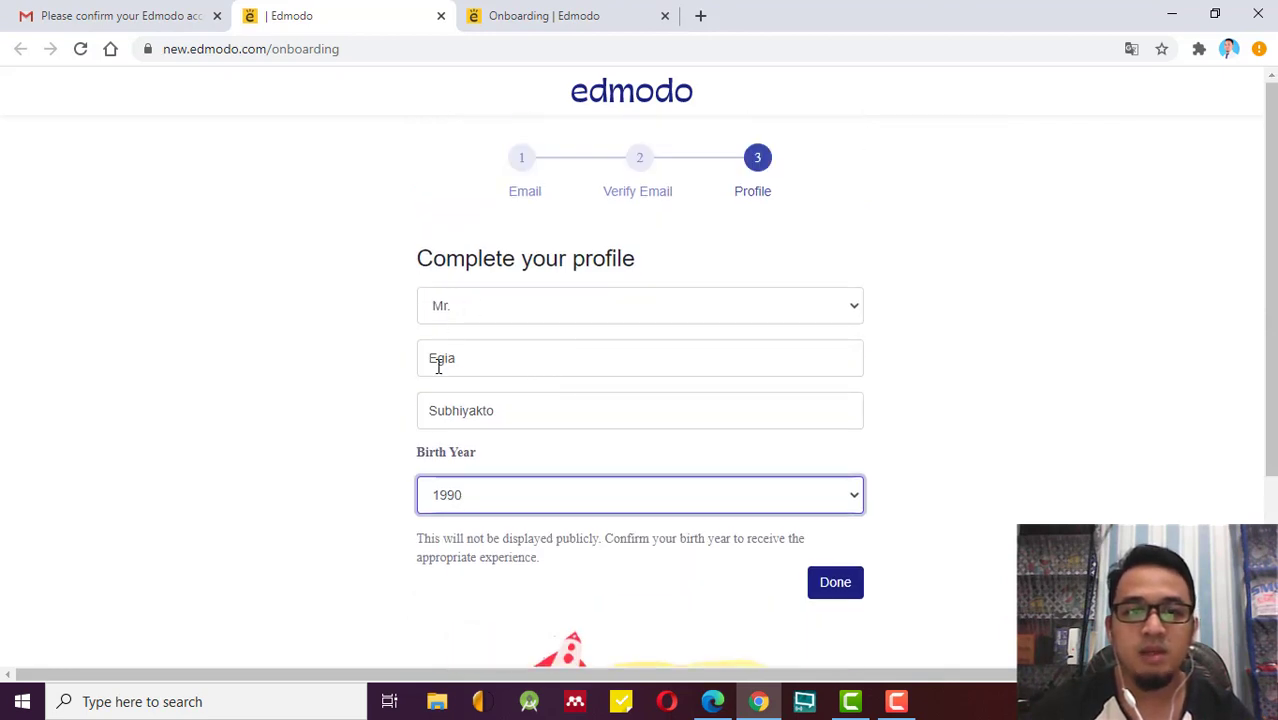
{"action": "scroll", "coordinate": [436, 494], "scroll_direction": "down", "scroll_amount": 2}
{"action": "scroll", "coordinate": [816, 443], "scroll_direction": "up", "scroll_amount": 2}
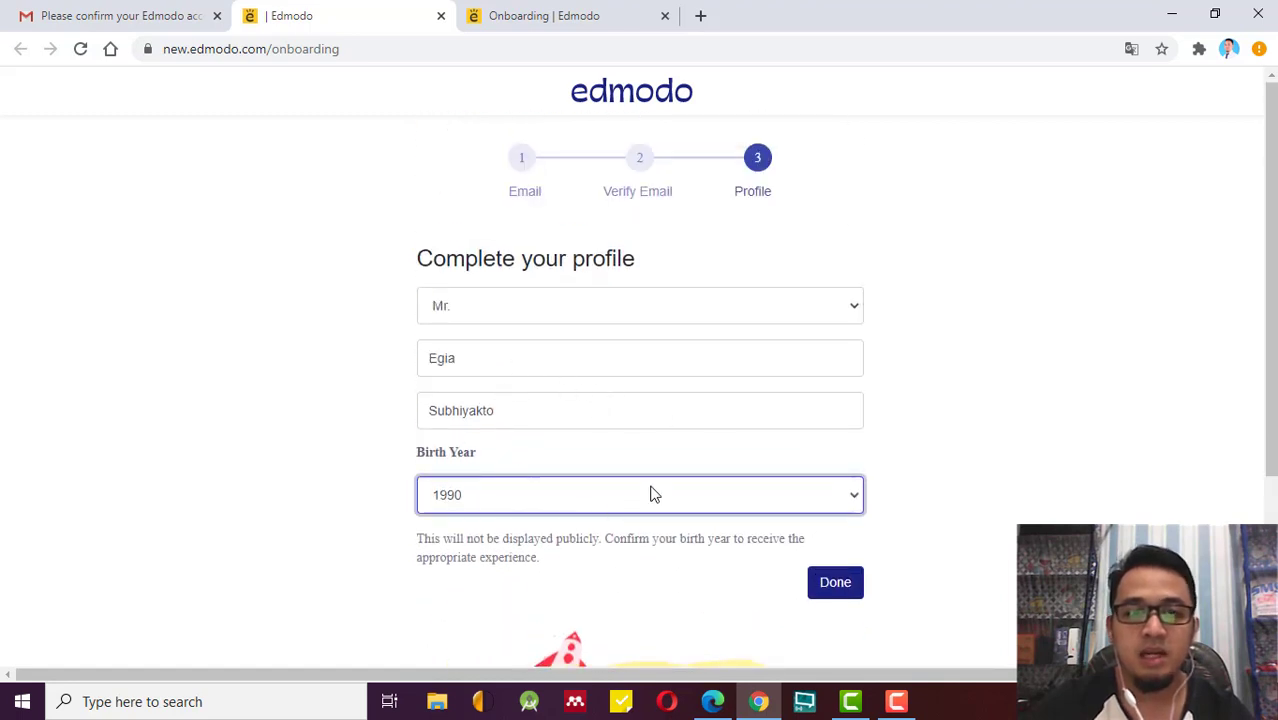
{"action": "left_click", "coordinate": [857, 603]}
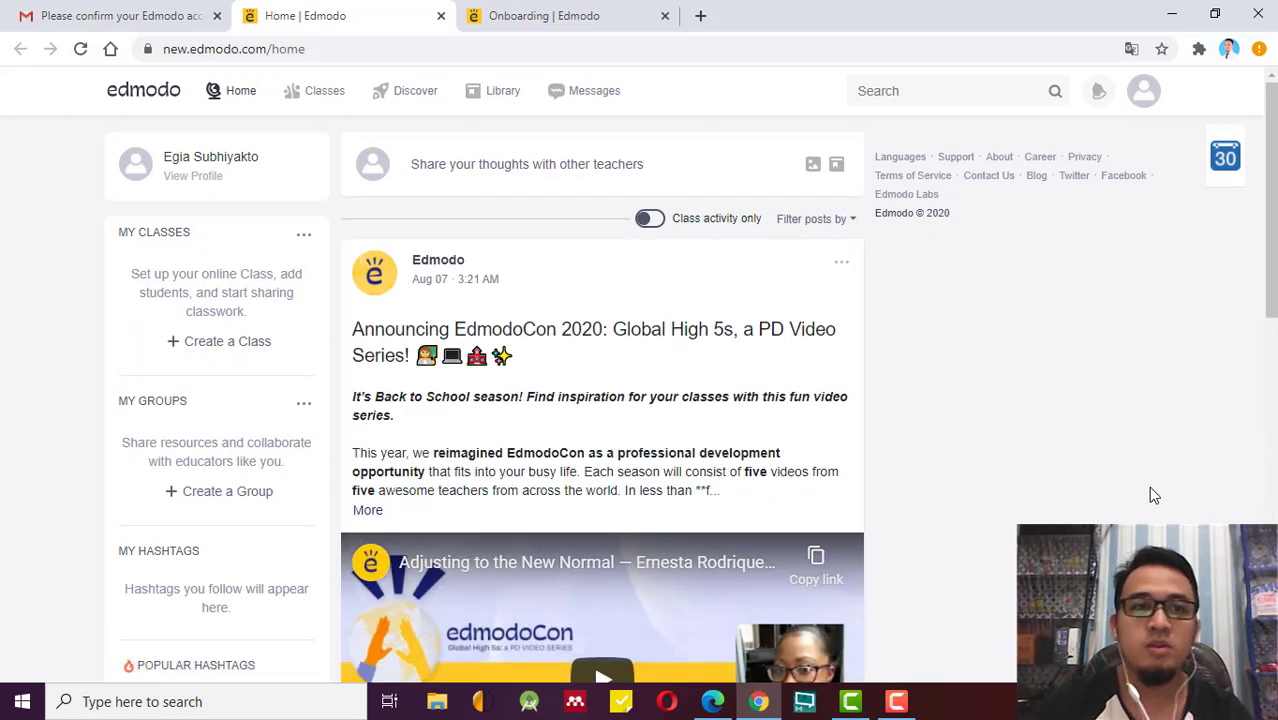
Scroll through the new teacher account's home feed and look over the avatar's account menu.
{"action": "scroll", "coordinate": [1151, 490], "scroll_direction": "down", "scroll_amount": 6}
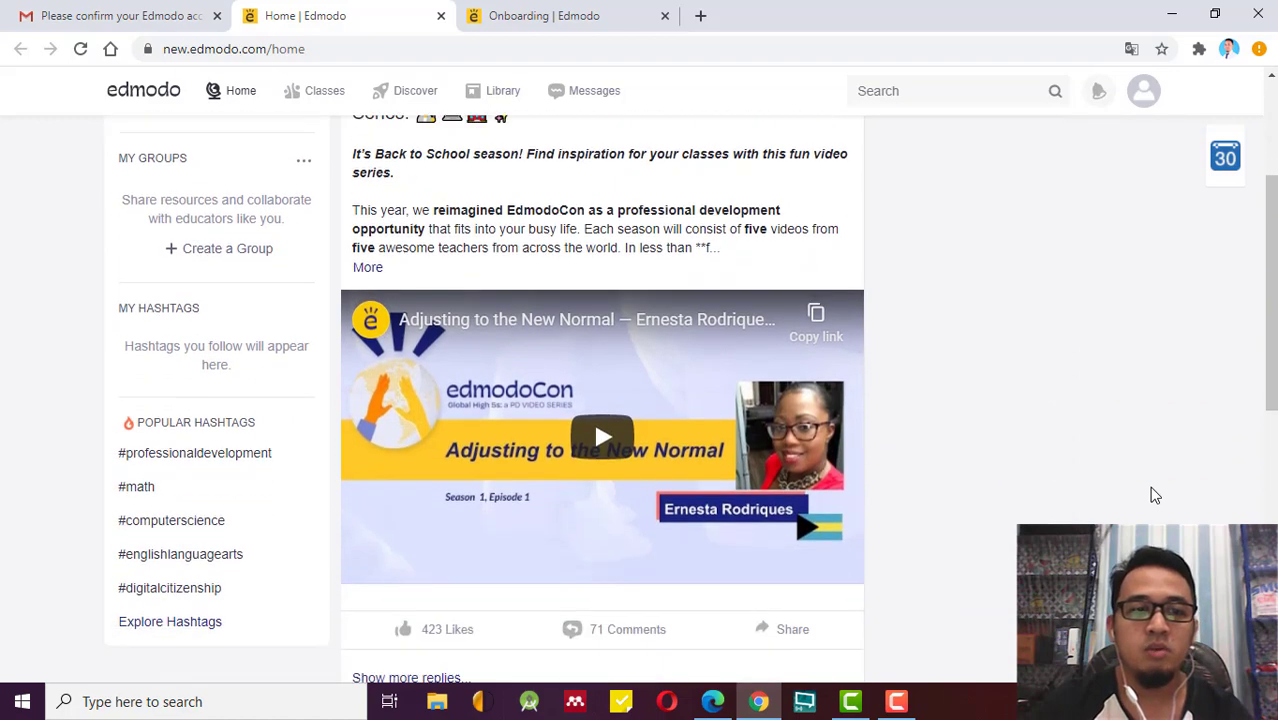
{"action": "scroll", "coordinate": [1151, 495], "scroll_direction": "down", "scroll_amount": 3}
{"action": "scroll", "coordinate": [1155, 494], "scroll_direction": "up", "scroll_amount": 8}
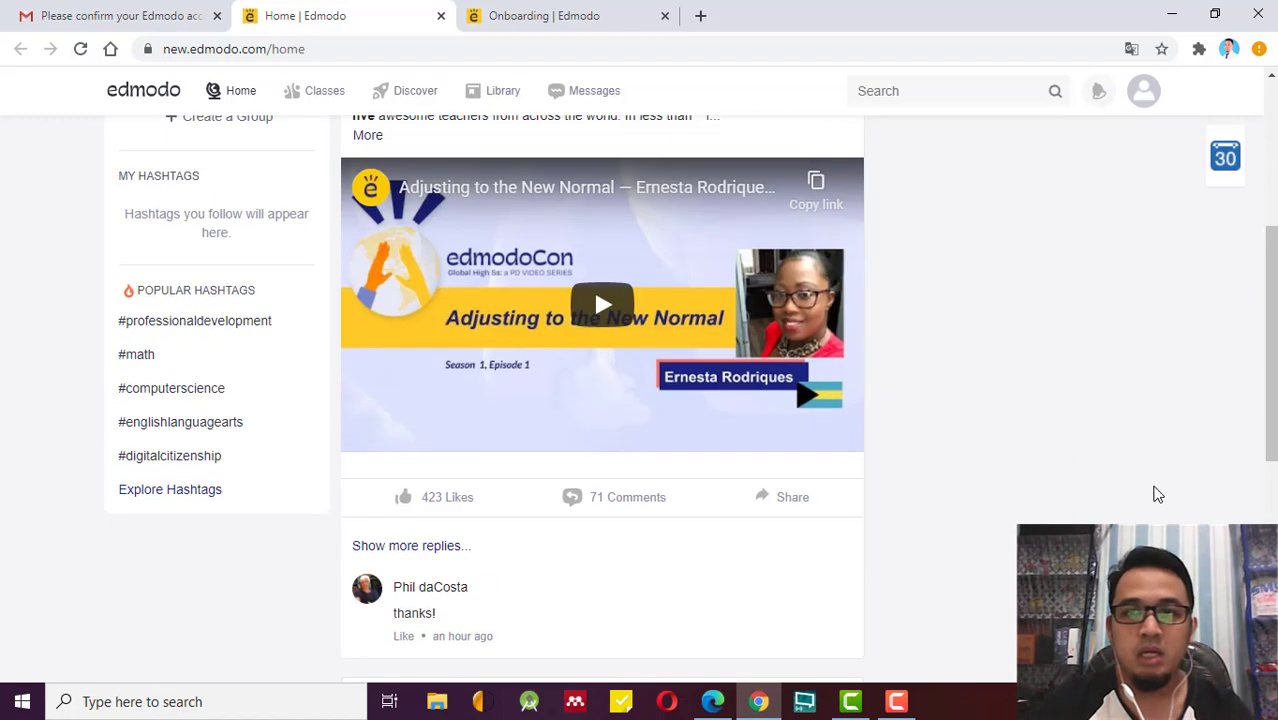
{"action": "scroll", "coordinate": [1155, 494], "scroll_direction": "up", "scroll_amount": 1}
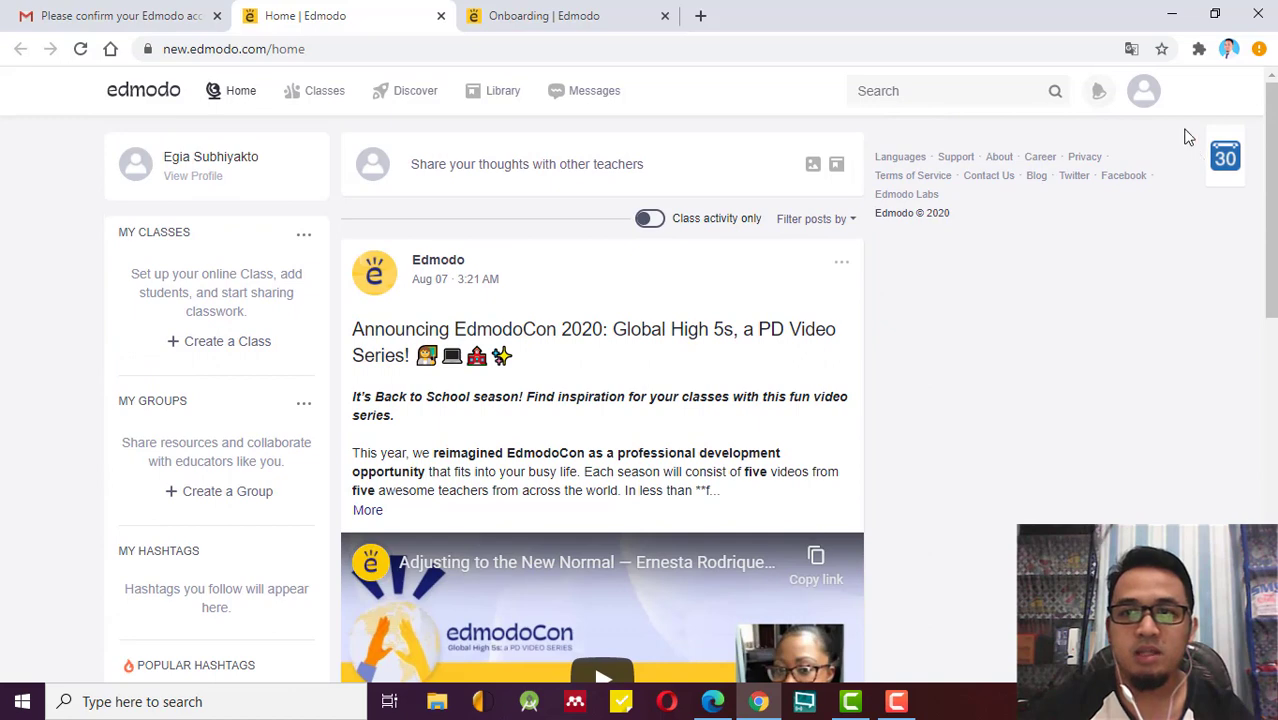
{"action": "left_click", "coordinate": [1150, 103]}
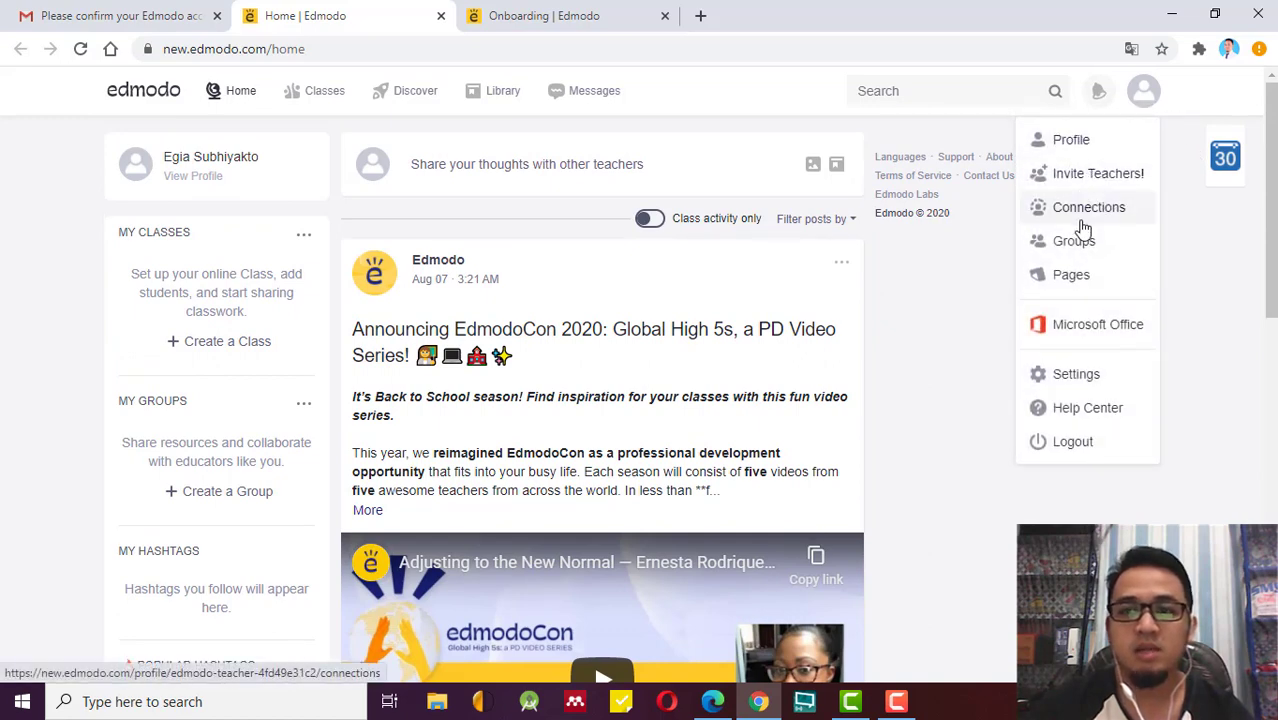
{"action": "left_click", "coordinate": [961, 347]}
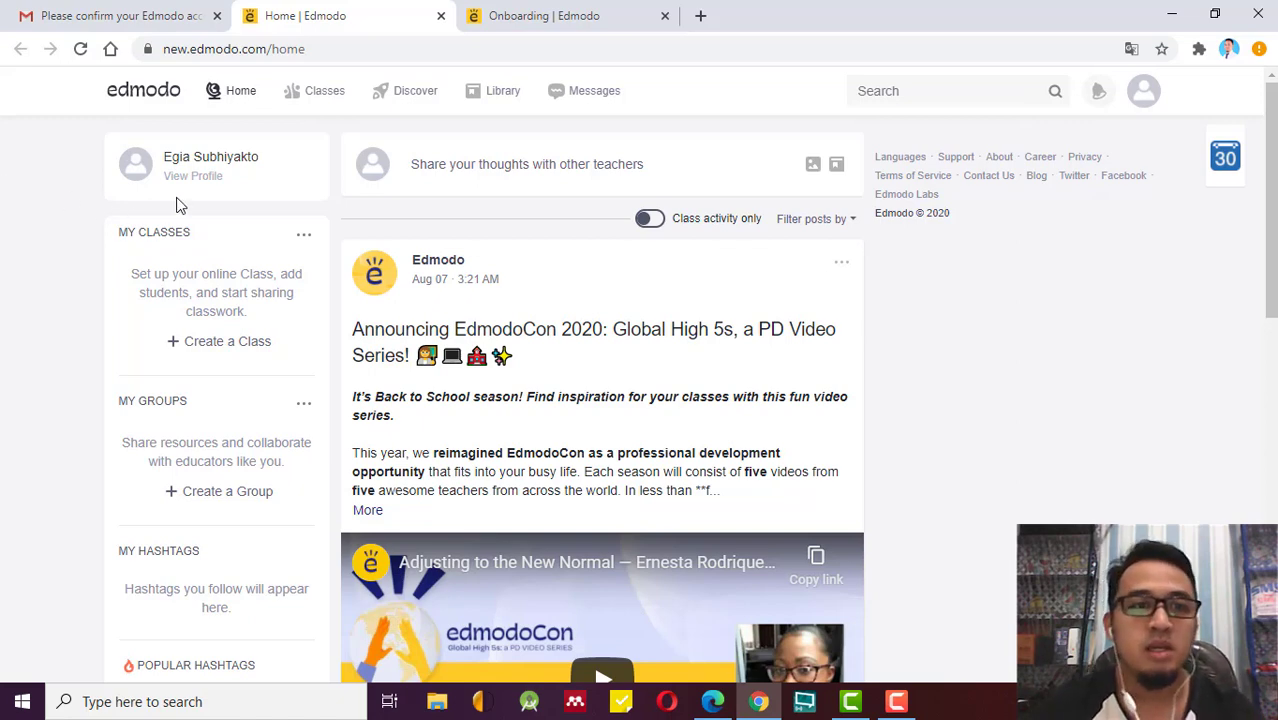
Go from Classes to the Discover page and scroll through its videos, collections, games and featured apps.
{"action": "left_click", "coordinate": [333, 99]}
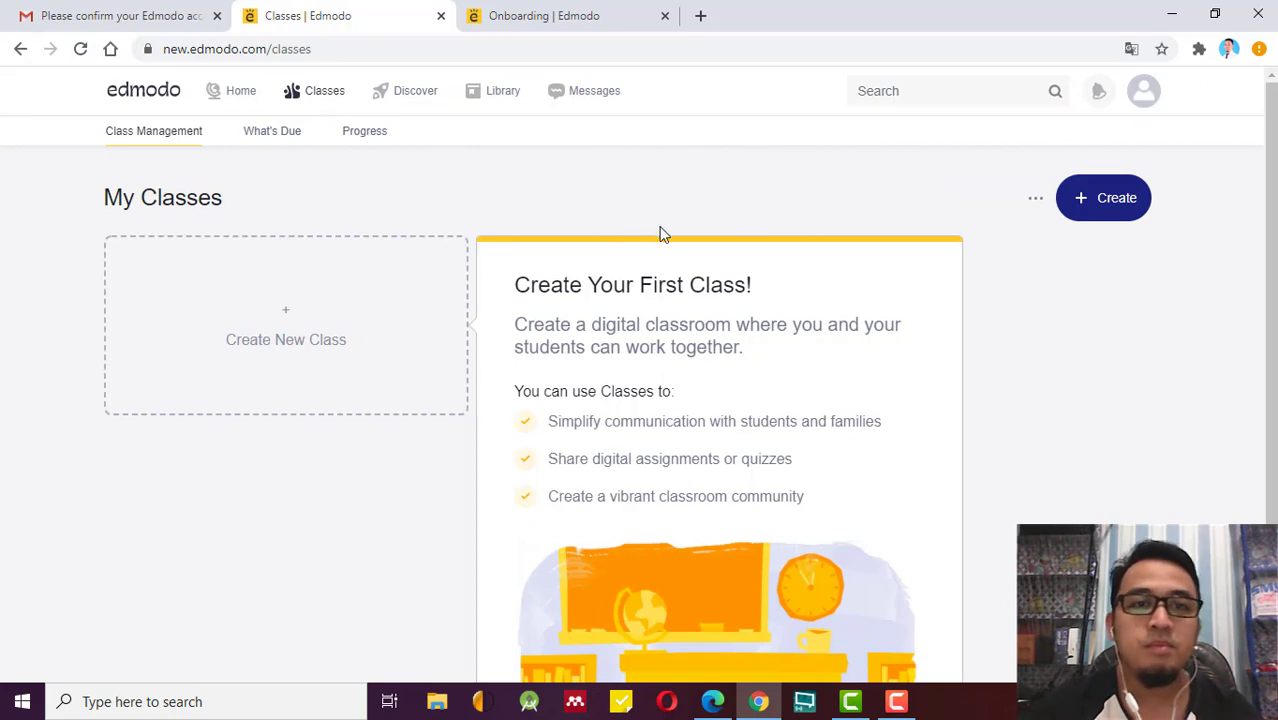
{"action": "left_click", "coordinate": [428, 96]}
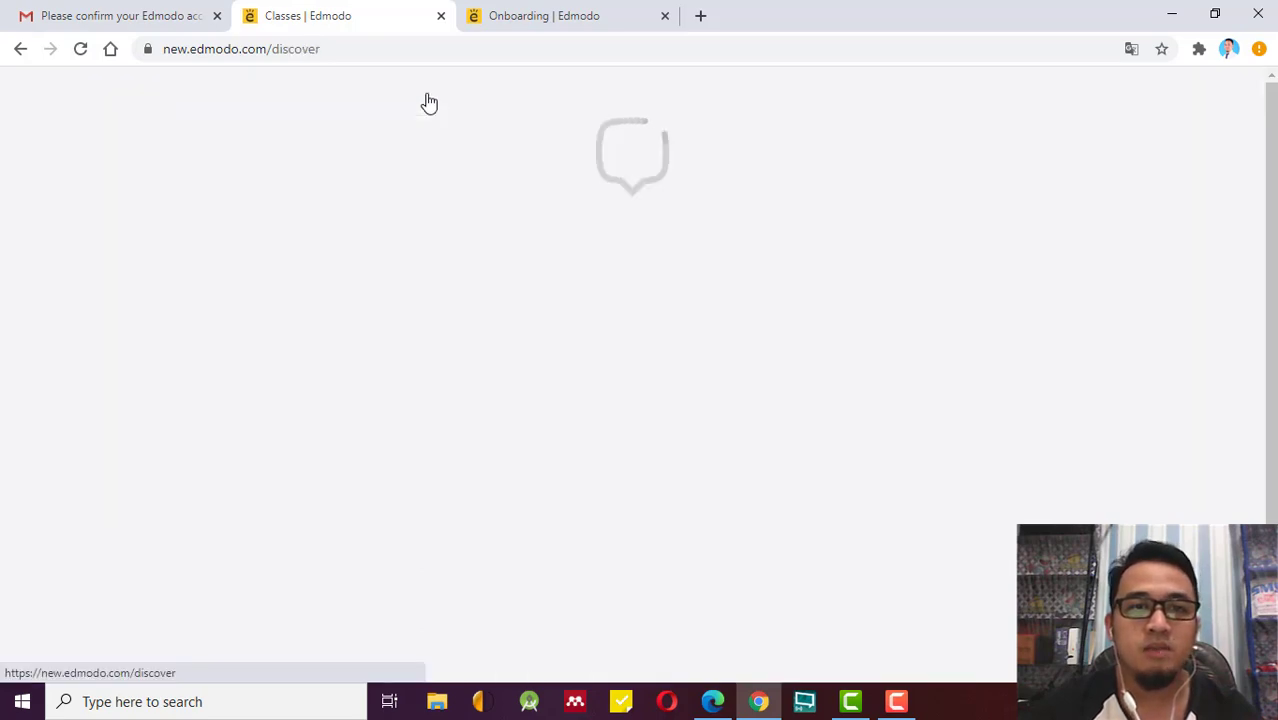
{"action": "mouse_move", "coordinate": [481, 309]}
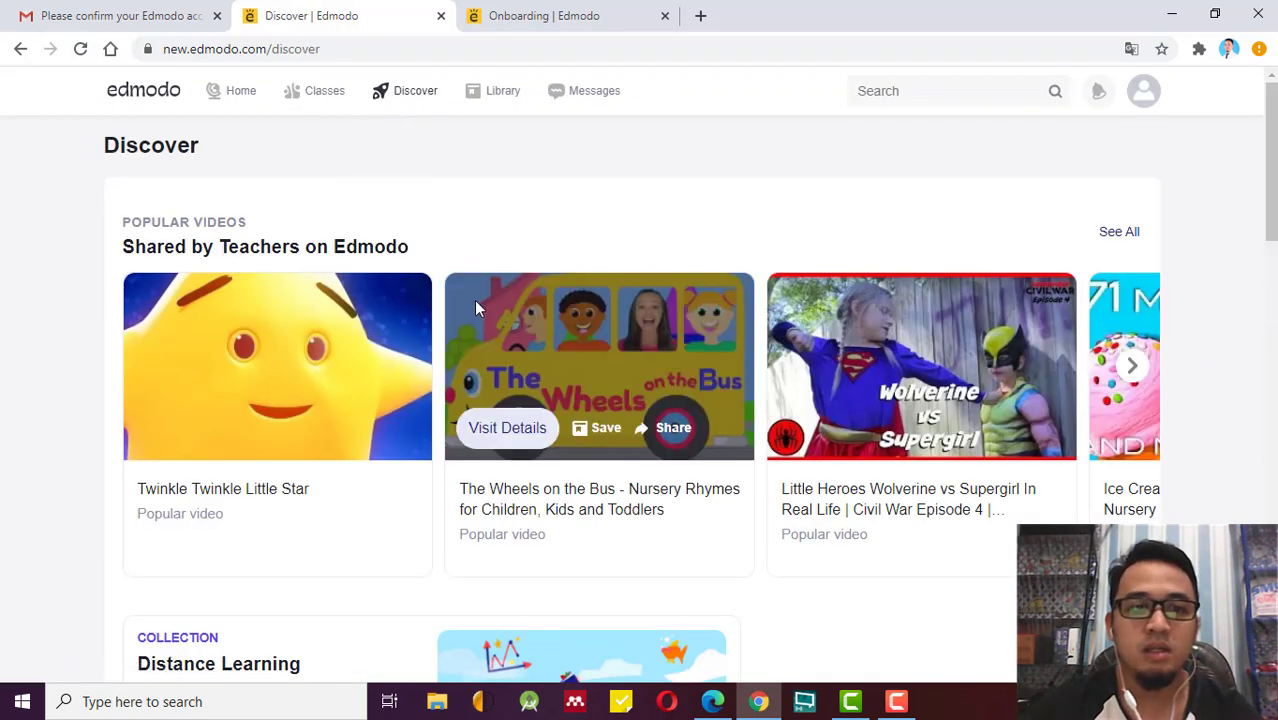
{"action": "scroll", "coordinate": [103, 428], "scroll_direction": "down", "scroll_amount": 5}
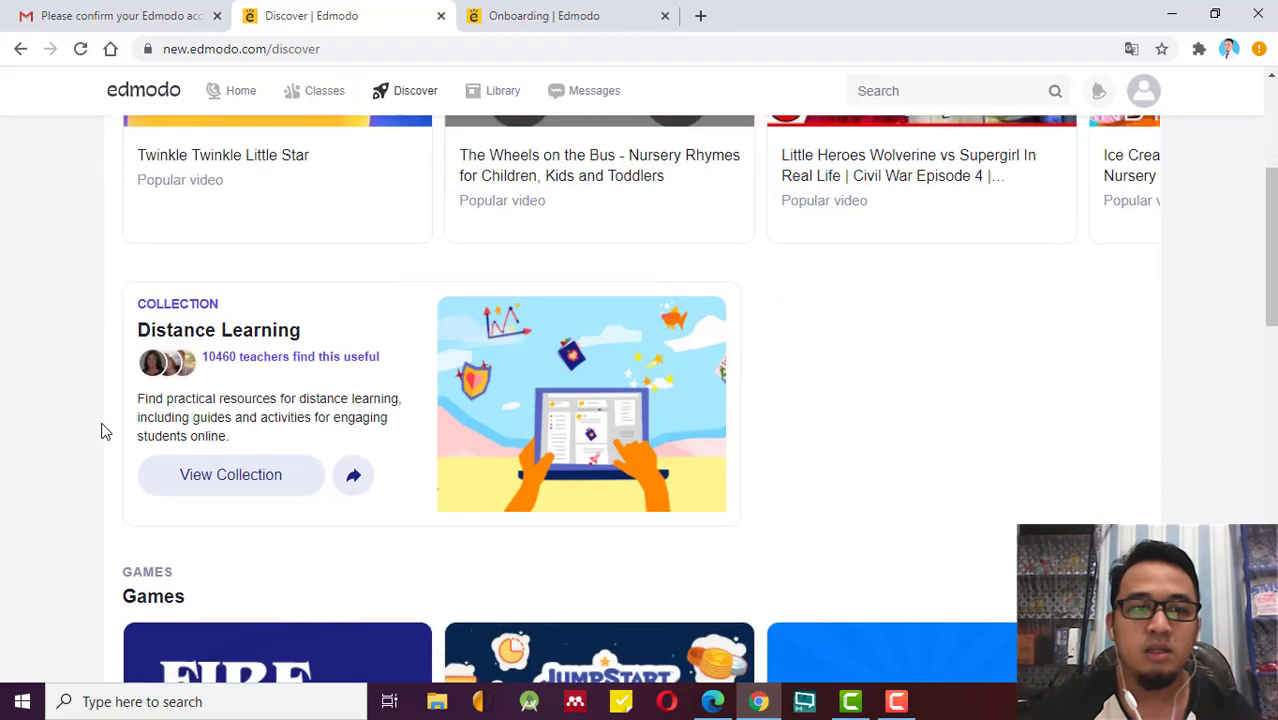
{"action": "scroll", "coordinate": [103, 430], "scroll_direction": "down", "scroll_amount": 6}
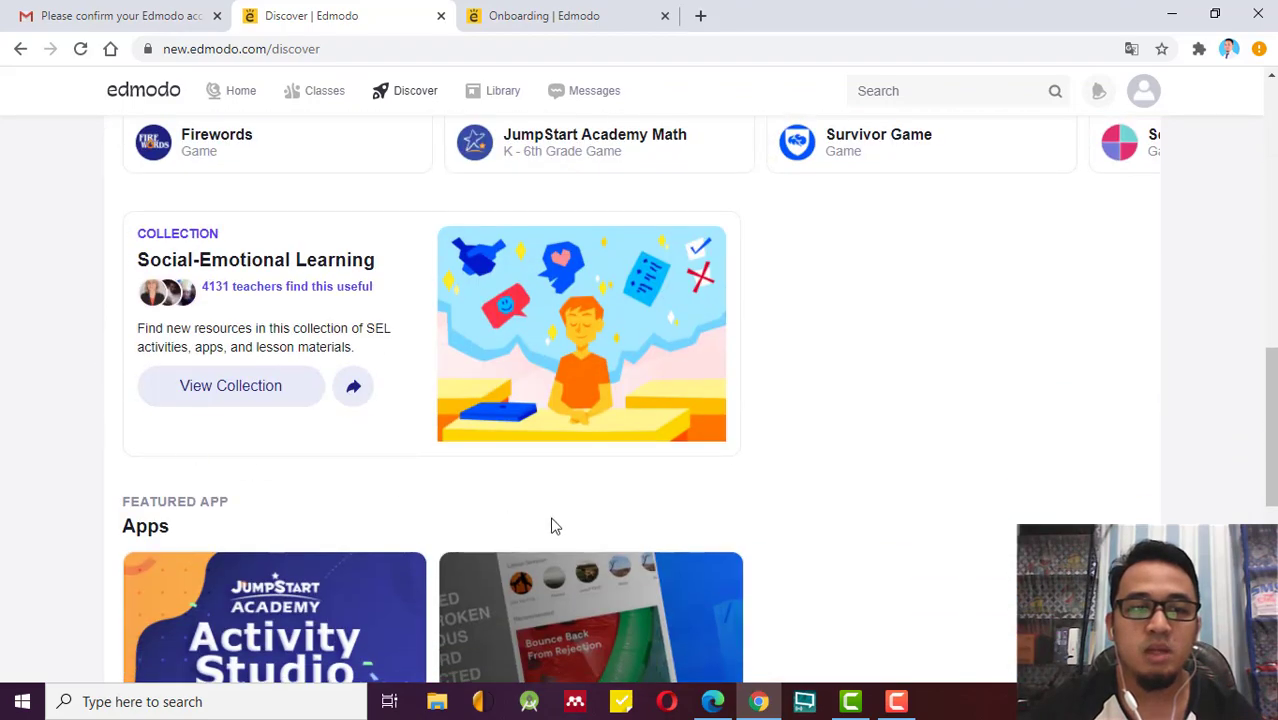
{"action": "scroll", "coordinate": [556, 525], "scroll_direction": "up", "scroll_amount": 3}
{"action": "scroll", "coordinate": [556, 525], "scroll_direction": "up", "scroll_amount": 7}
{"action": "mouse_move", "coordinate": [262, 430]}
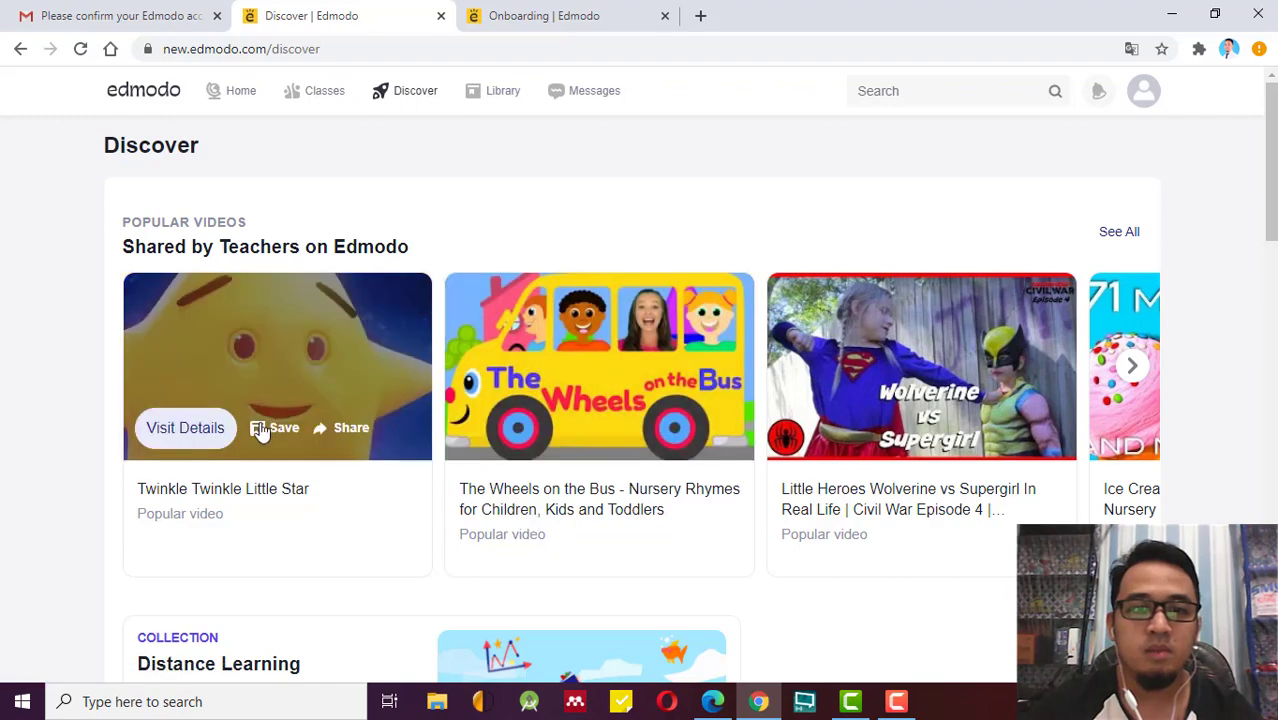
{"action": "scroll", "coordinate": [376, 517], "scroll_direction": "down", "scroll_amount": 5}
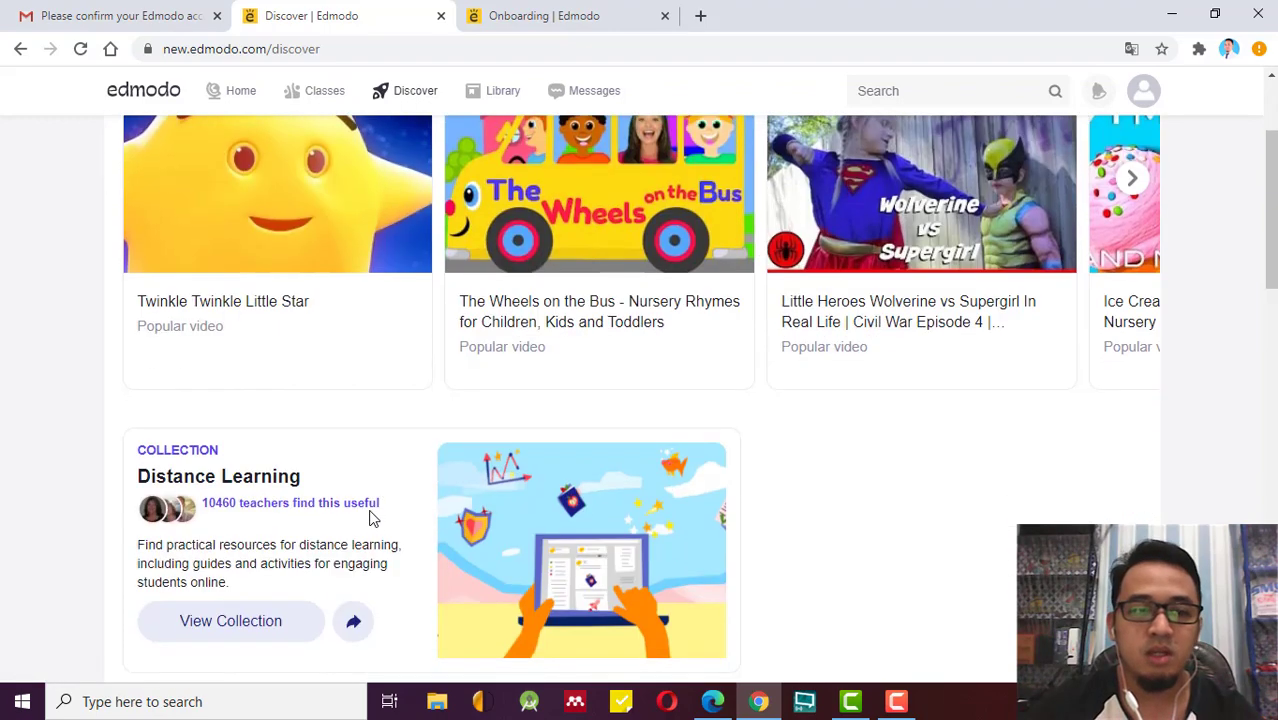
{"action": "scroll", "coordinate": [368, 518], "scroll_direction": "down", "scroll_amount": 8}
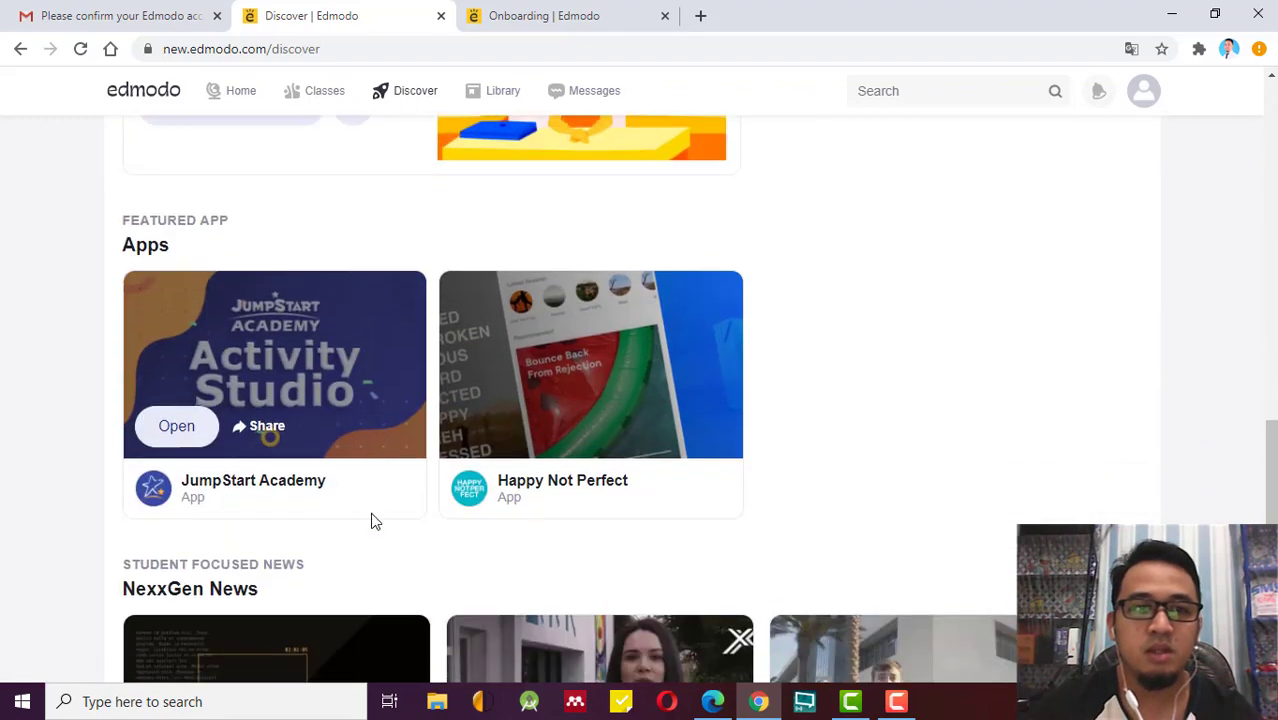
{"action": "scroll", "coordinate": [380, 518], "scroll_direction": "up", "scroll_amount": 6}
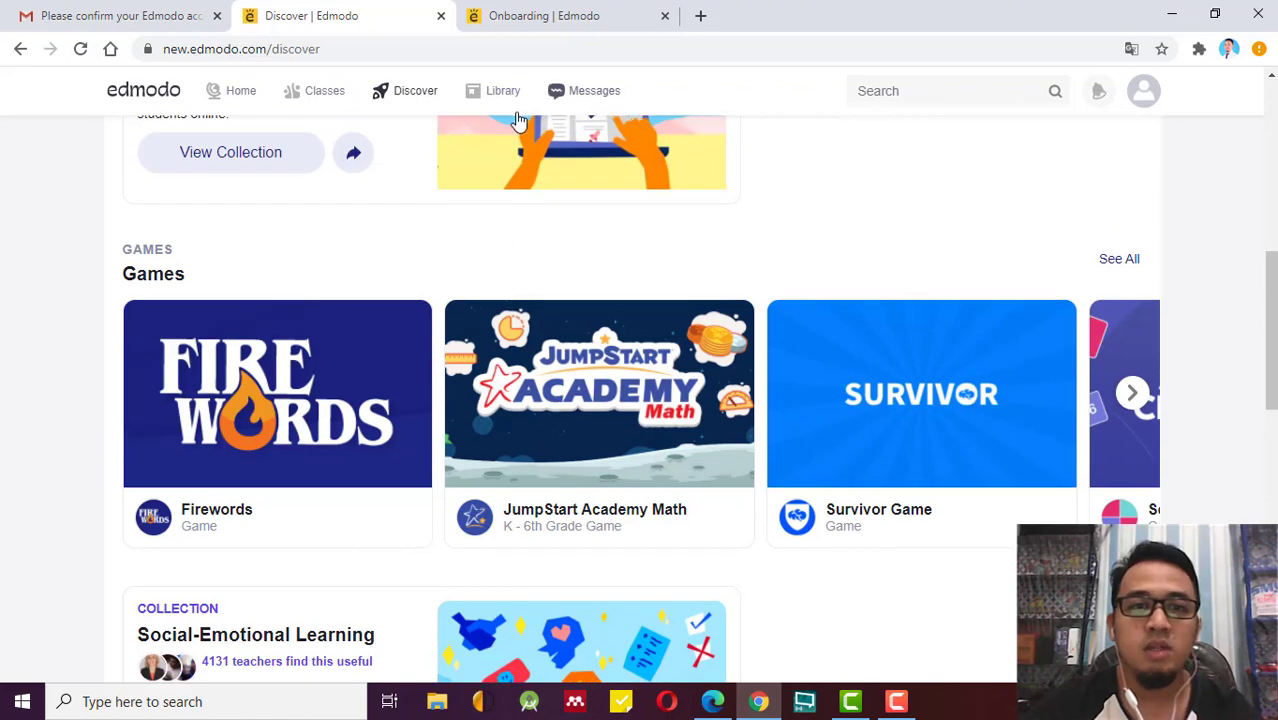
View the empty Library, then switch to the Messages inbox, which has no conversations yet.
{"action": "left_click", "coordinate": [491, 100]}
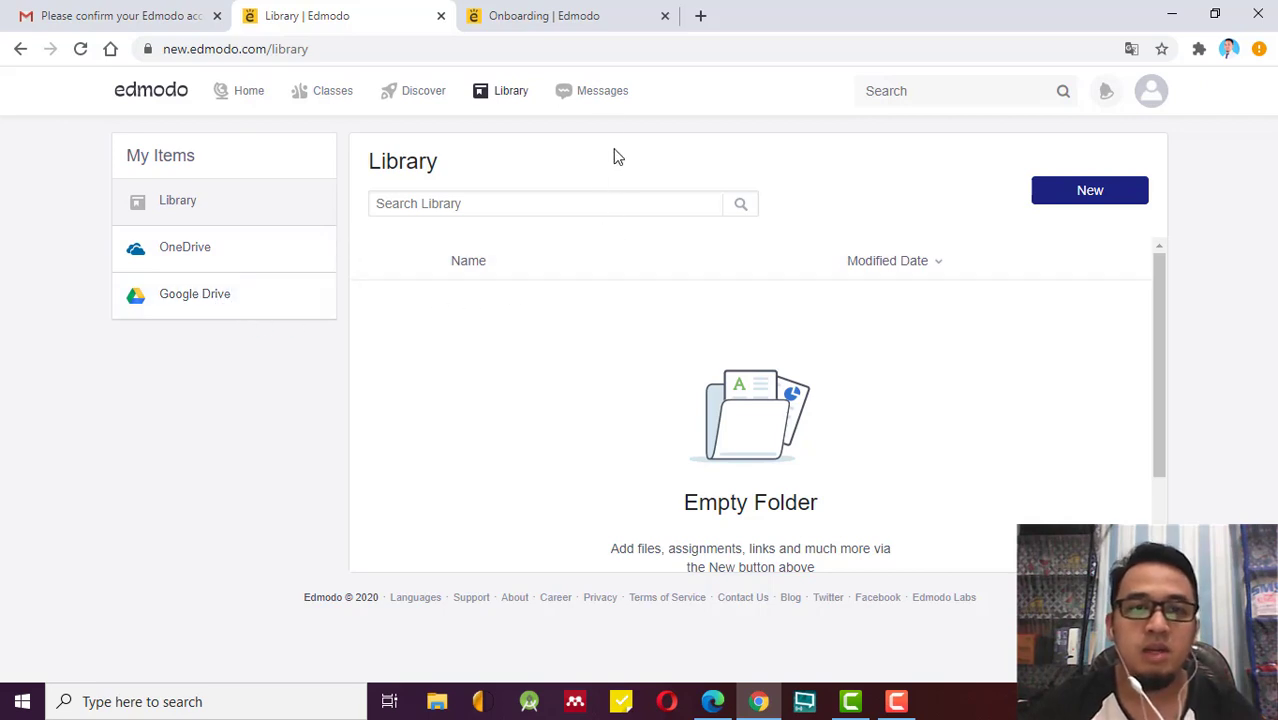
{"action": "left_click", "coordinate": [606, 92]}
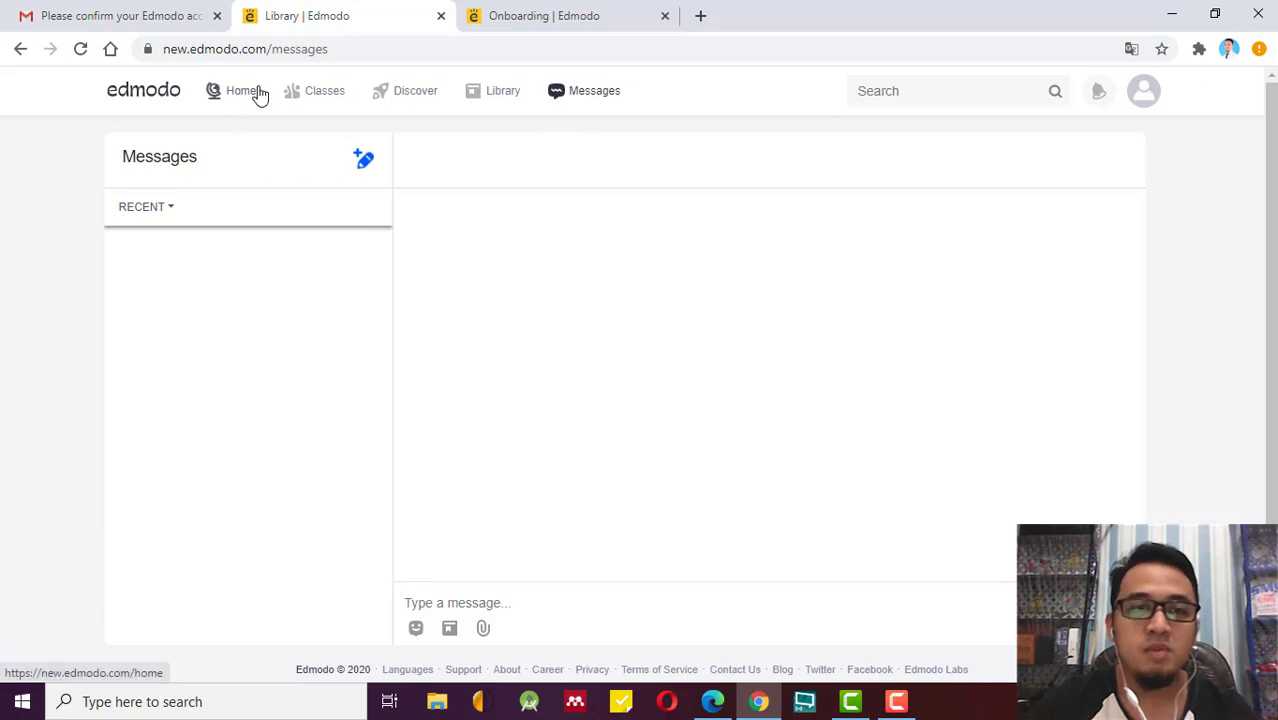
{"action": "mouse_move", "coordinate": [305, 83]}
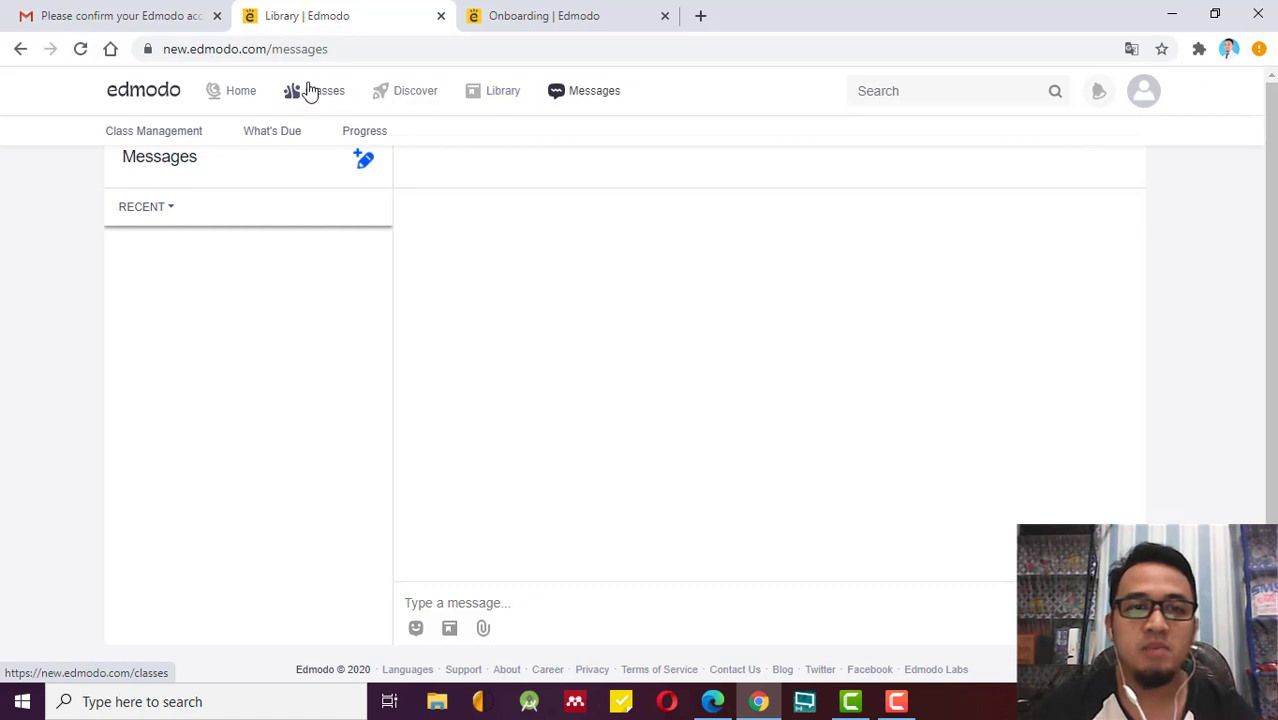
Return to My Classes and choose Create Class from the + Create menu.
{"action": "left_click", "coordinate": [309, 91]}
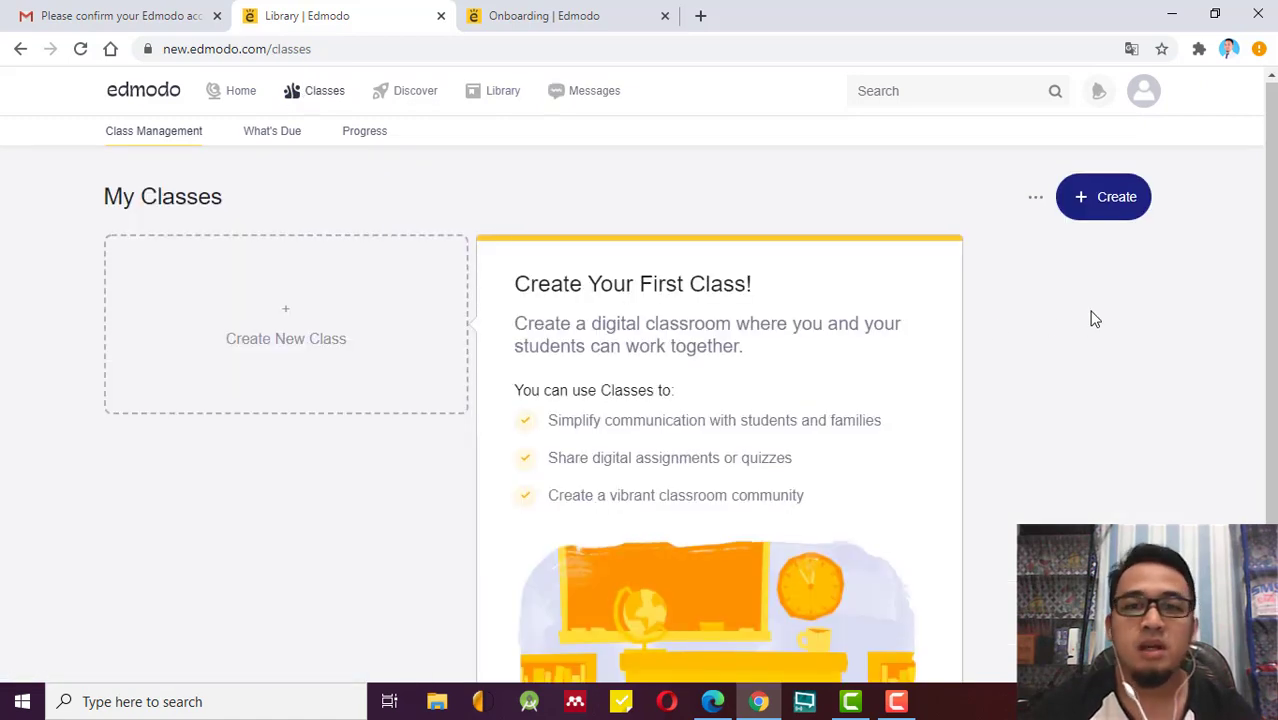
{"action": "scroll", "coordinate": [1094, 318], "scroll_direction": "down", "scroll_amount": 1}
{"action": "scroll", "coordinate": [1094, 318], "scroll_direction": "up", "scroll_amount": 1}
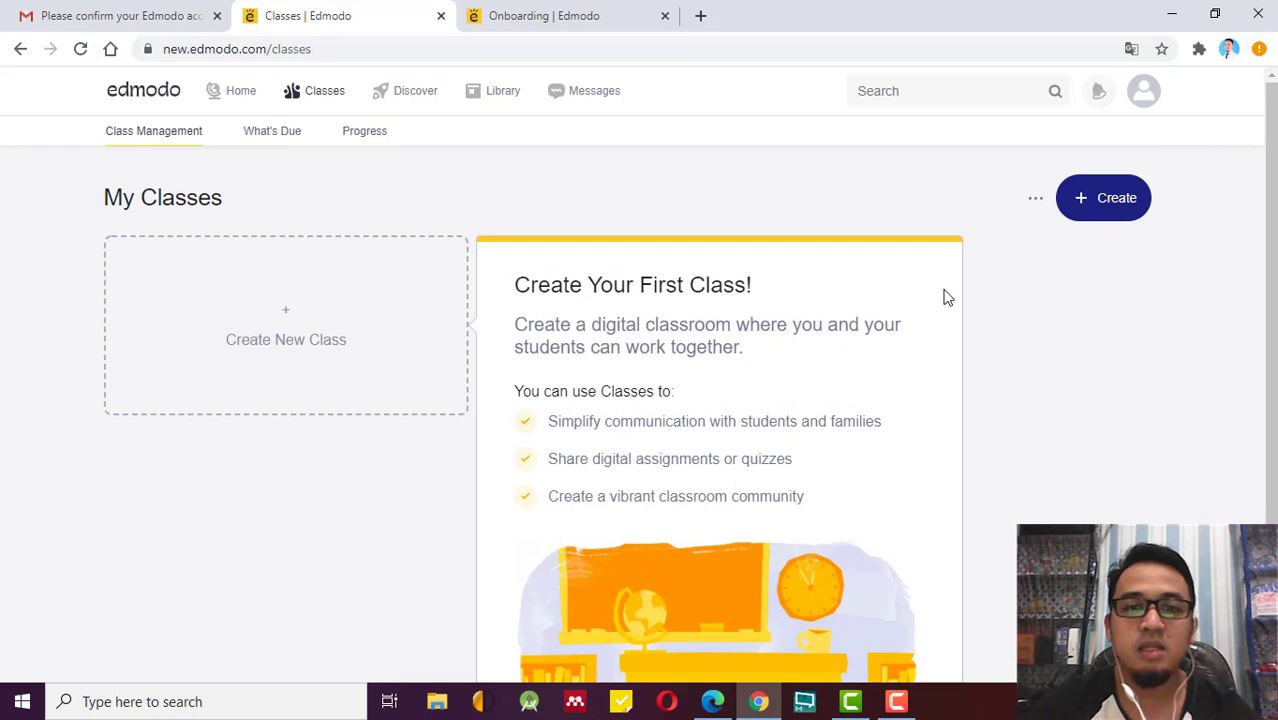
{"action": "left_click", "coordinate": [1117, 203]}
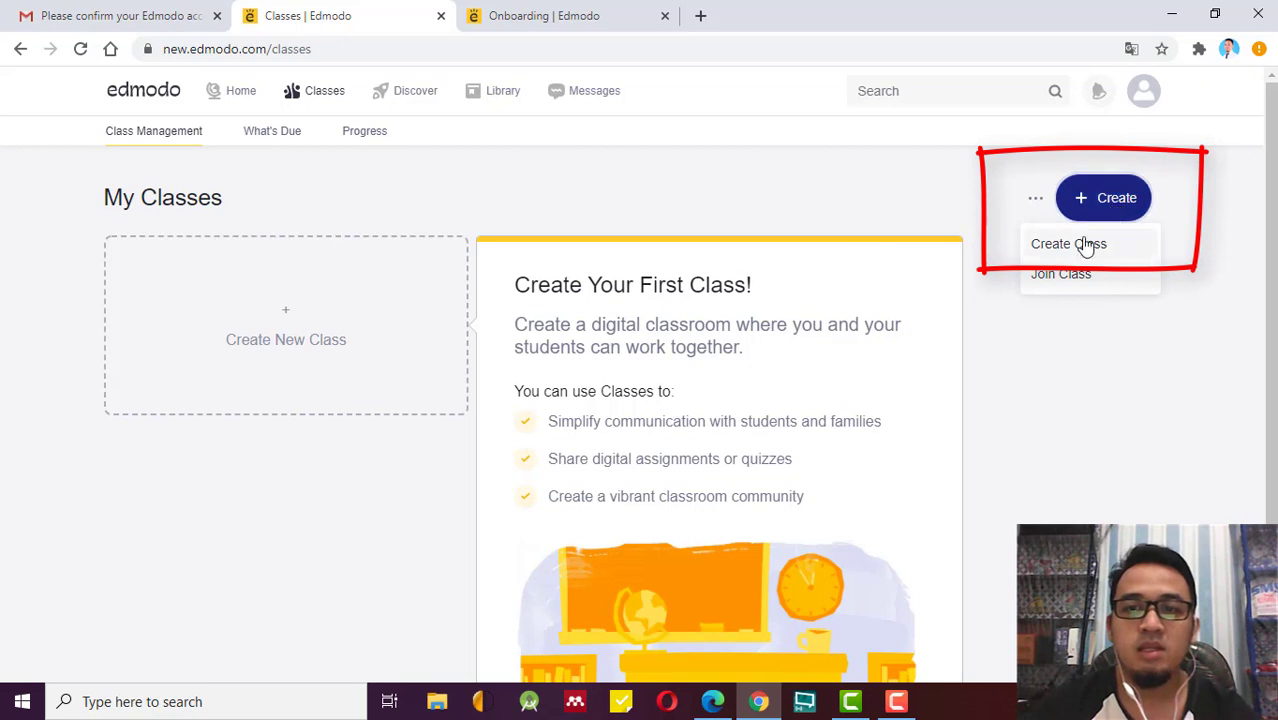
{"action": "left_click", "coordinate": [1086, 245]}
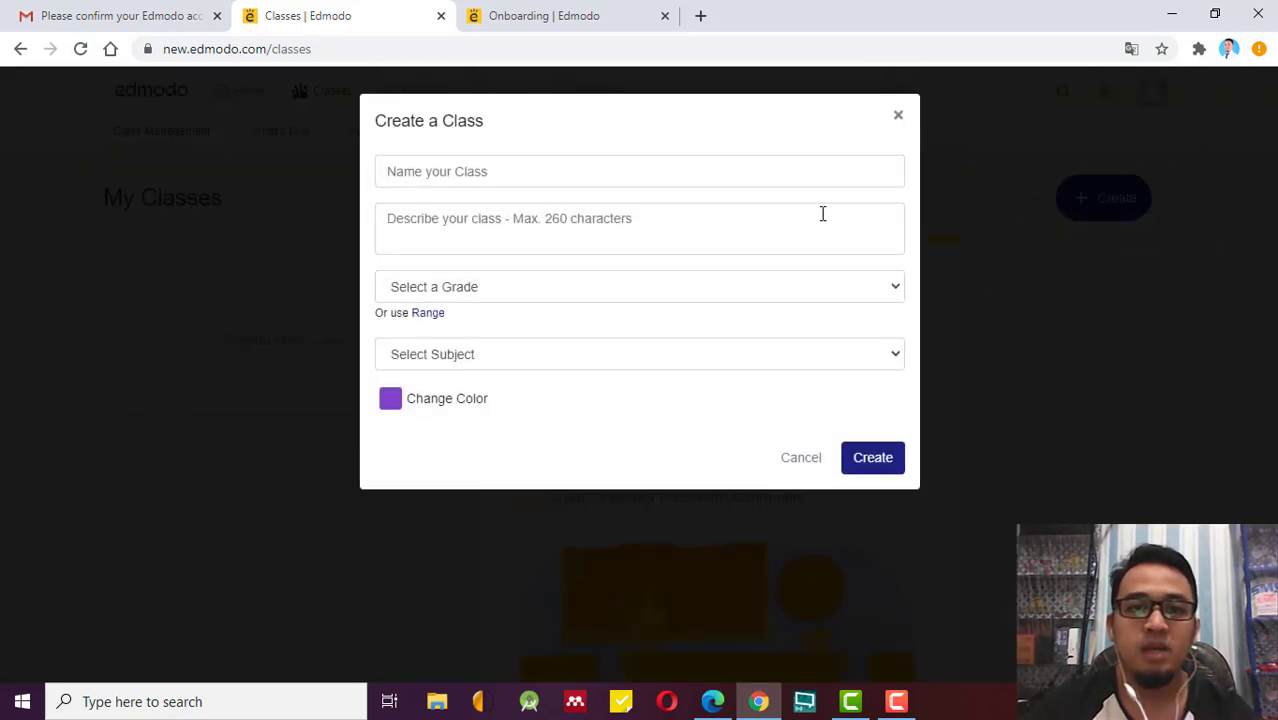
Enter 'Matematika 1' as the class name in place of 'Rekayasa Perangkat'.
{"action": "left_click", "coordinate": [829, 174]}
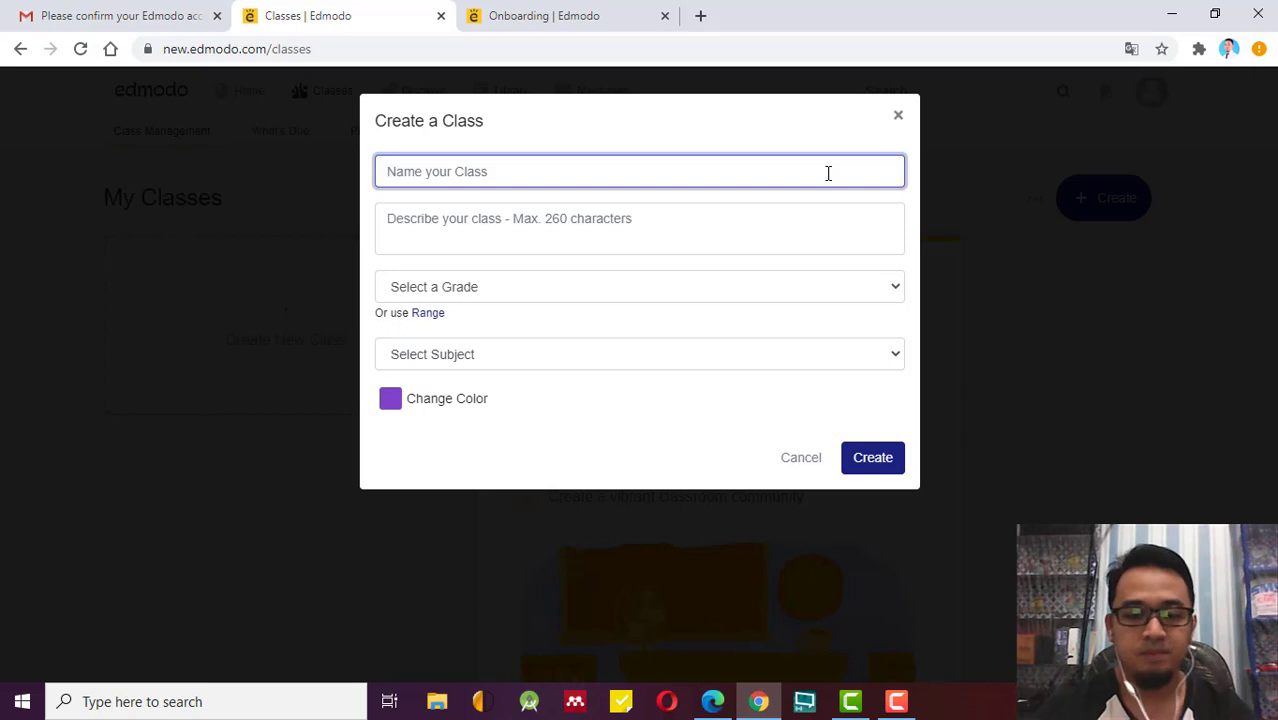
{"action": "type", "text": "R"}
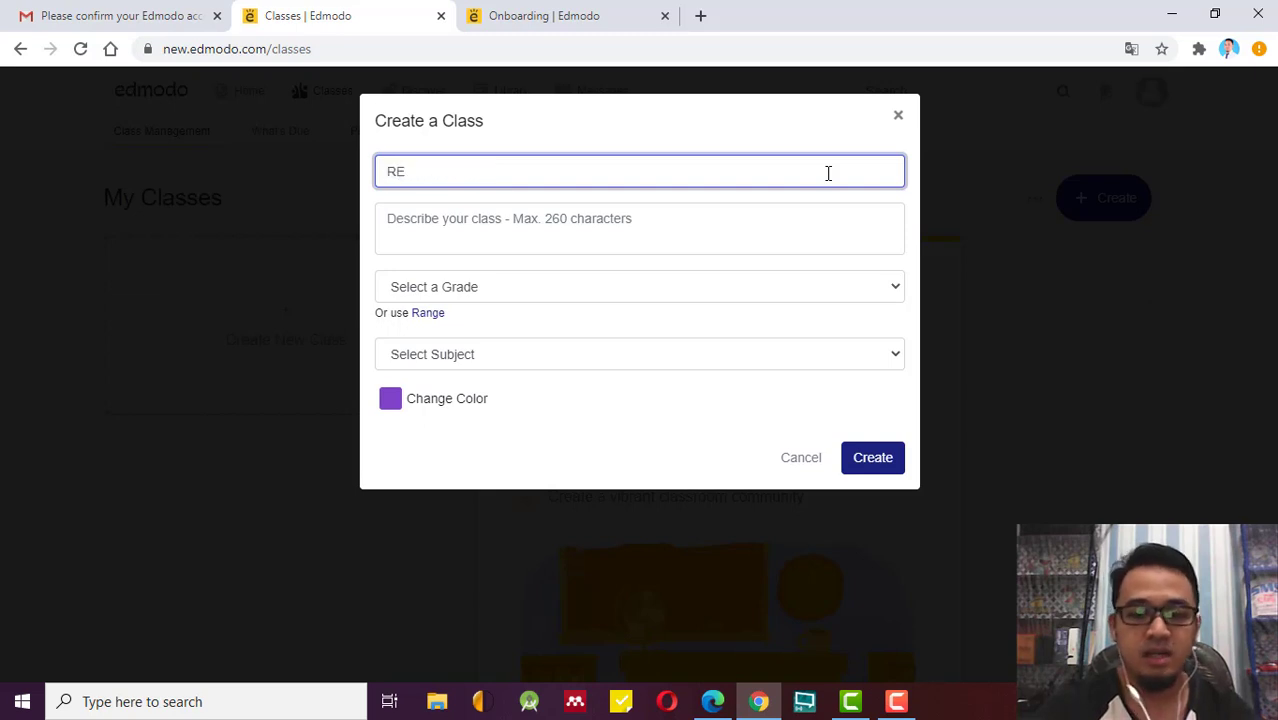
{"action": "type", "text": "ekayasa "}
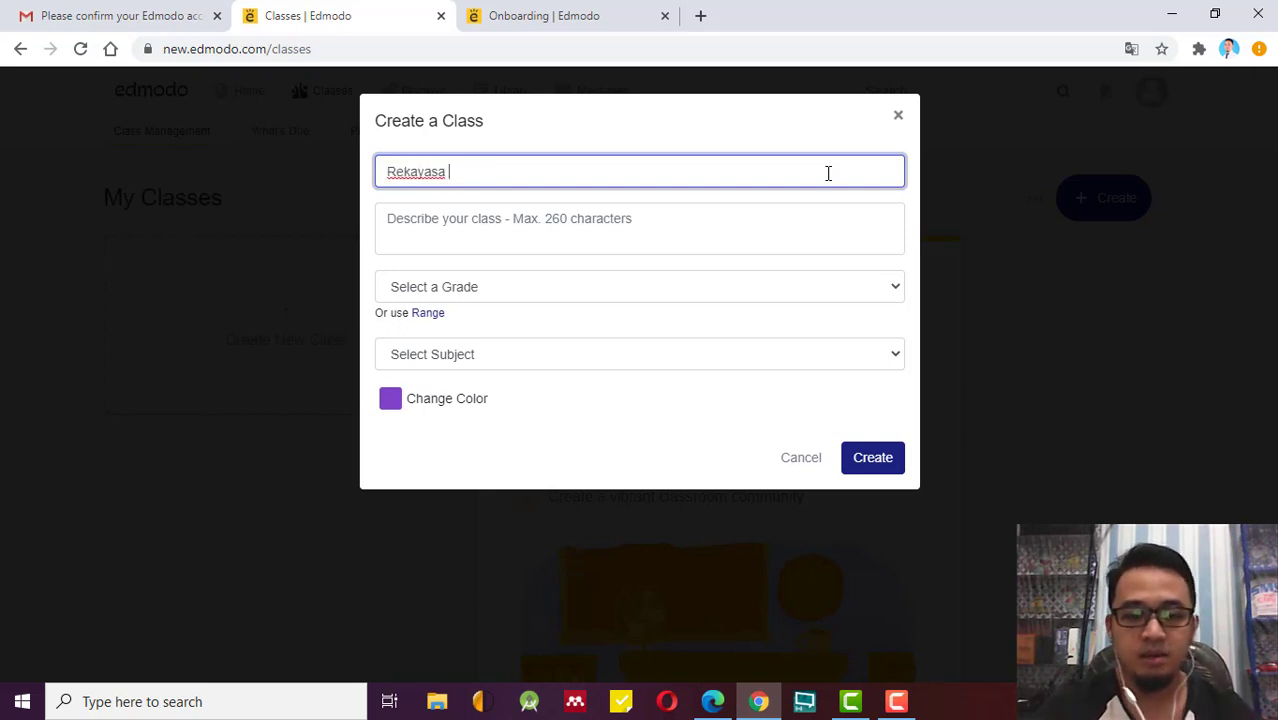
{"action": "type", "text": "Perangkat Lunak"}
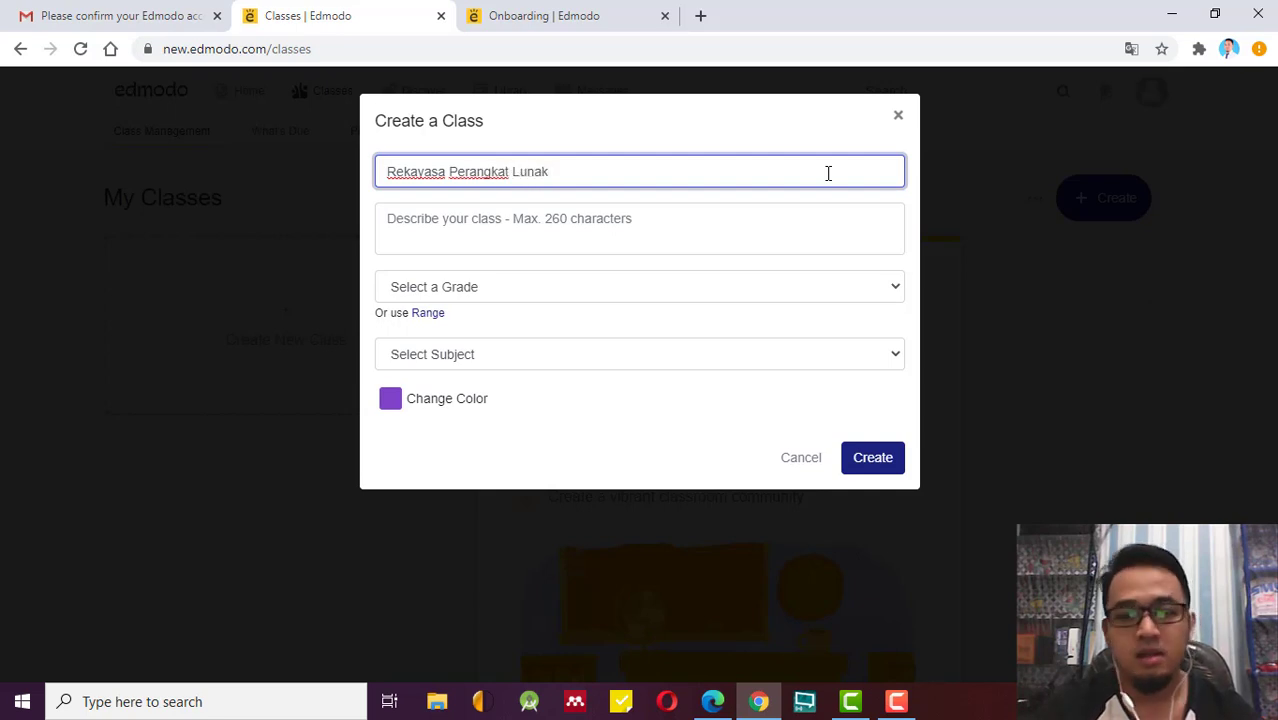
{"action": "key", "text": "BackSpace"}
{"action": "key", "text": "BackSpace"}
{"action": "key", "text": "BackSpace"}
{"action": "key", "text": "BackSpace"}
{"action": "key", "text": "BackSpace"}
{"action": "key", "text": "BackSpace"}
{"action": "key", "text": "BackSpace"}
{"action": "key", "text": "BackSpace"}
{"action": "key", "text": "BackSpace"}
{"action": "key", "text": "BackSpace"}
{"action": "key", "text": "BackSpace"}
{"action": "key", "text": "BackSpace"}
{"action": "key", "text": "BackSpace"}
{"action": "key", "text": "BackSpace"}
{"action": "key", "text": "BackSpace"}
{"action": "key", "text": "BackSpace"}
{"action": "key", "text": "BackSpace"}
{"action": "key", "text": "BackSpace"}
{"action": "key", "text": "BackSpace"}
{"action": "key", "text": "BackSpace"}
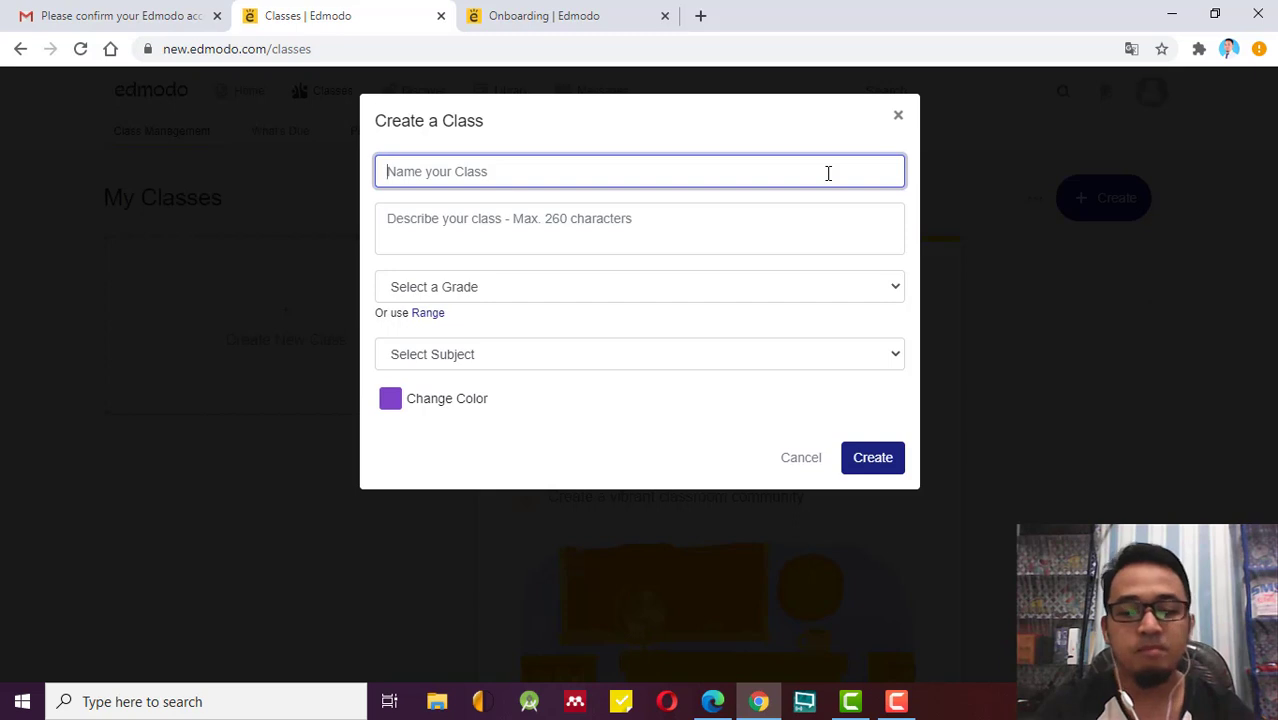
{"action": "type", "text": "Matem"}
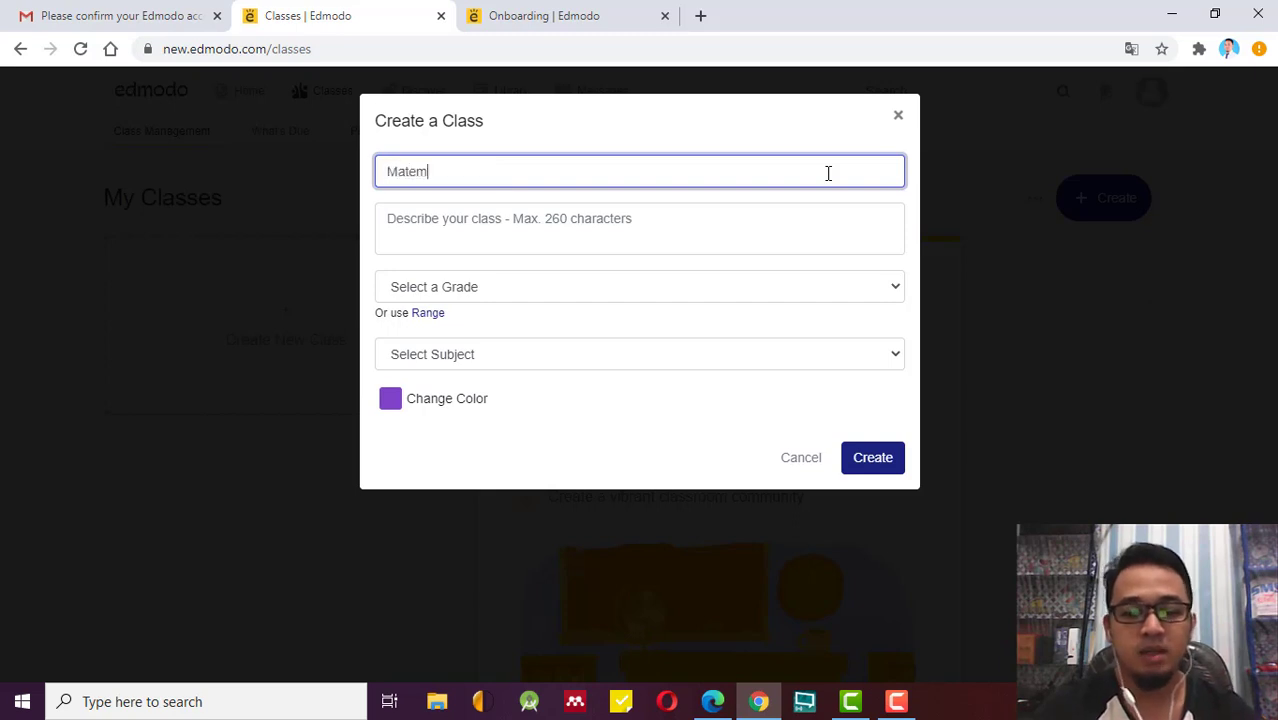
{"action": "type", "text": "atika 1"}
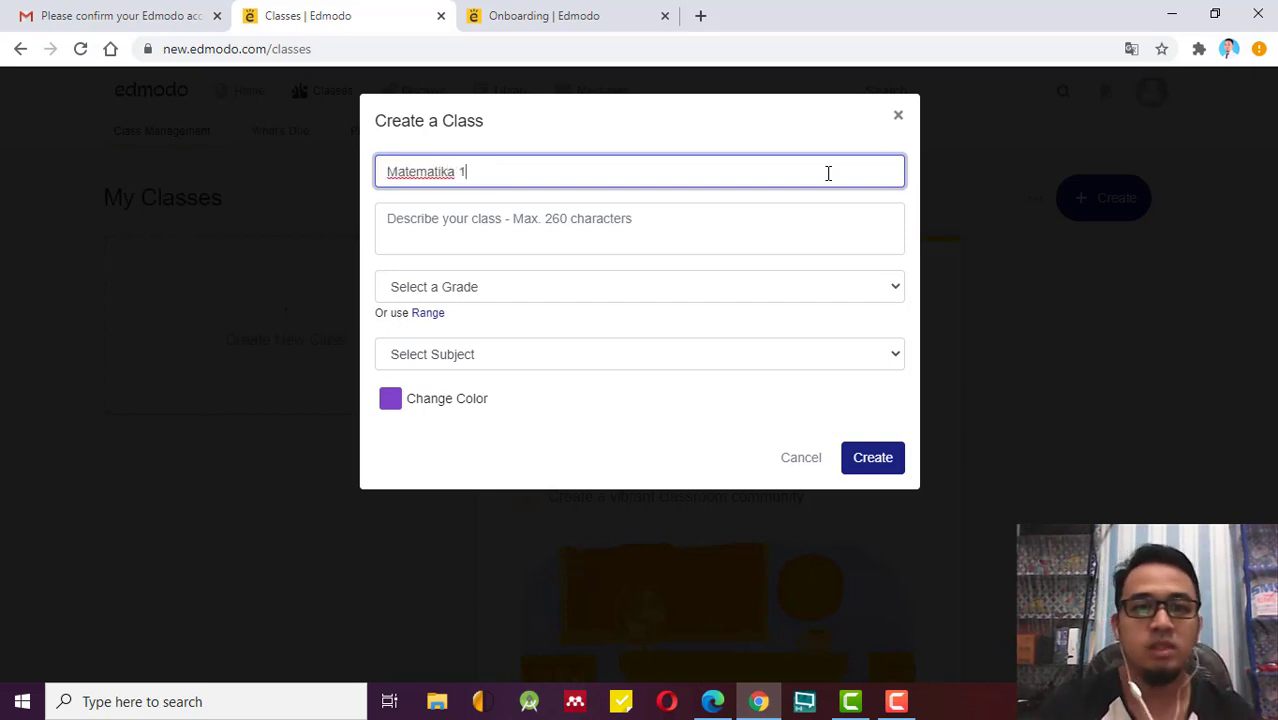
{"action": "left_click", "coordinate": [721, 221]}
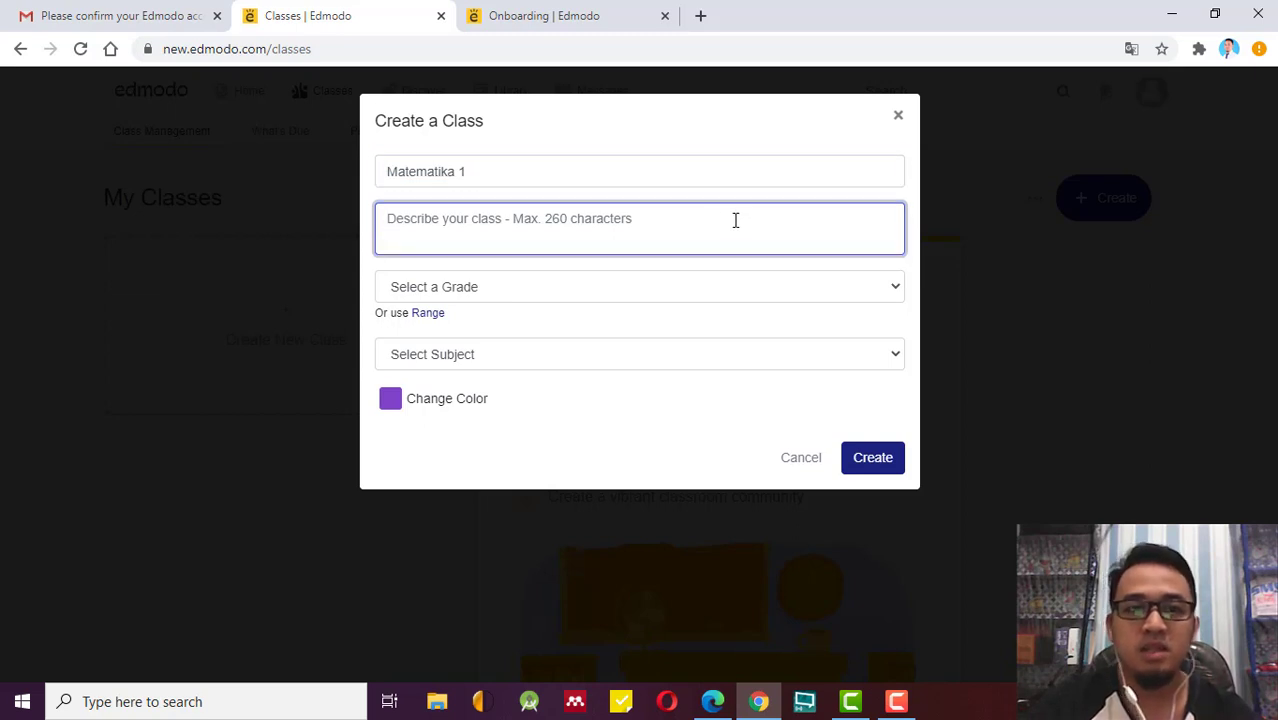
Type the description 'Kelas ini merupakan kelas khusus untuk belajar Matematika 1 secara Online di SMP 100 Semarang'.
{"action": "type", "text": "Kela"}
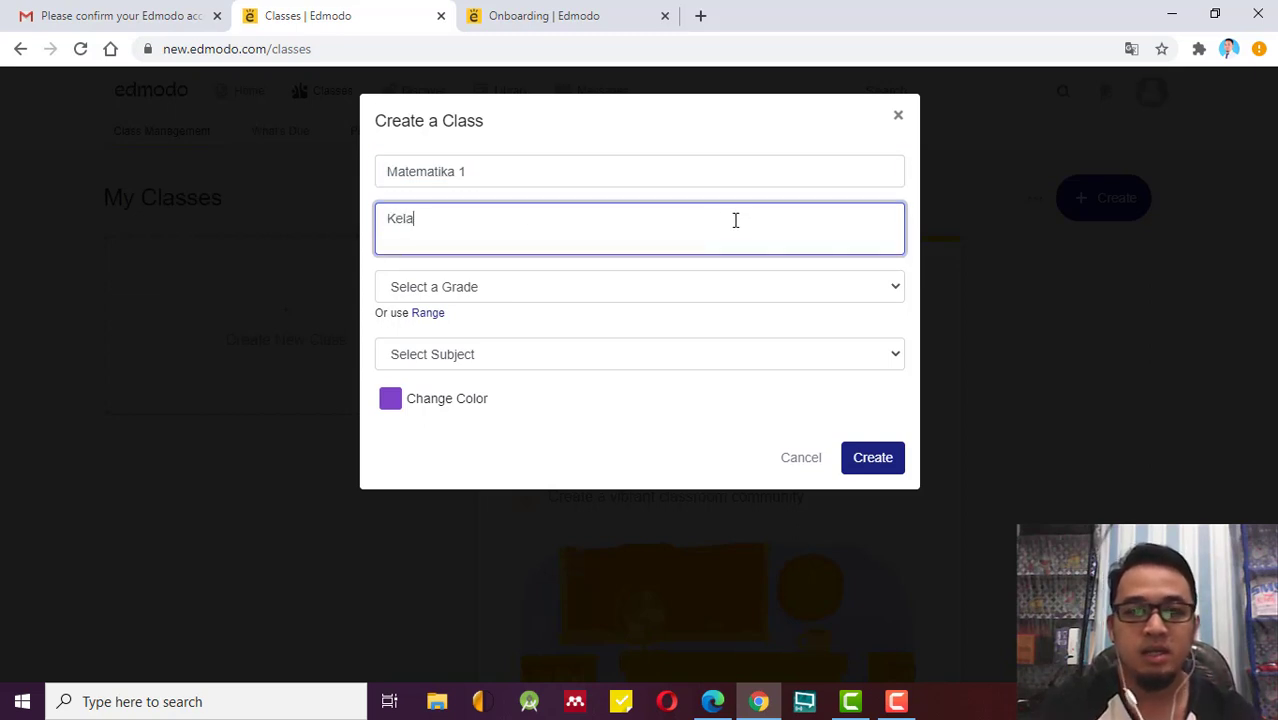
{"action": "type", "text": "s ini mer"}
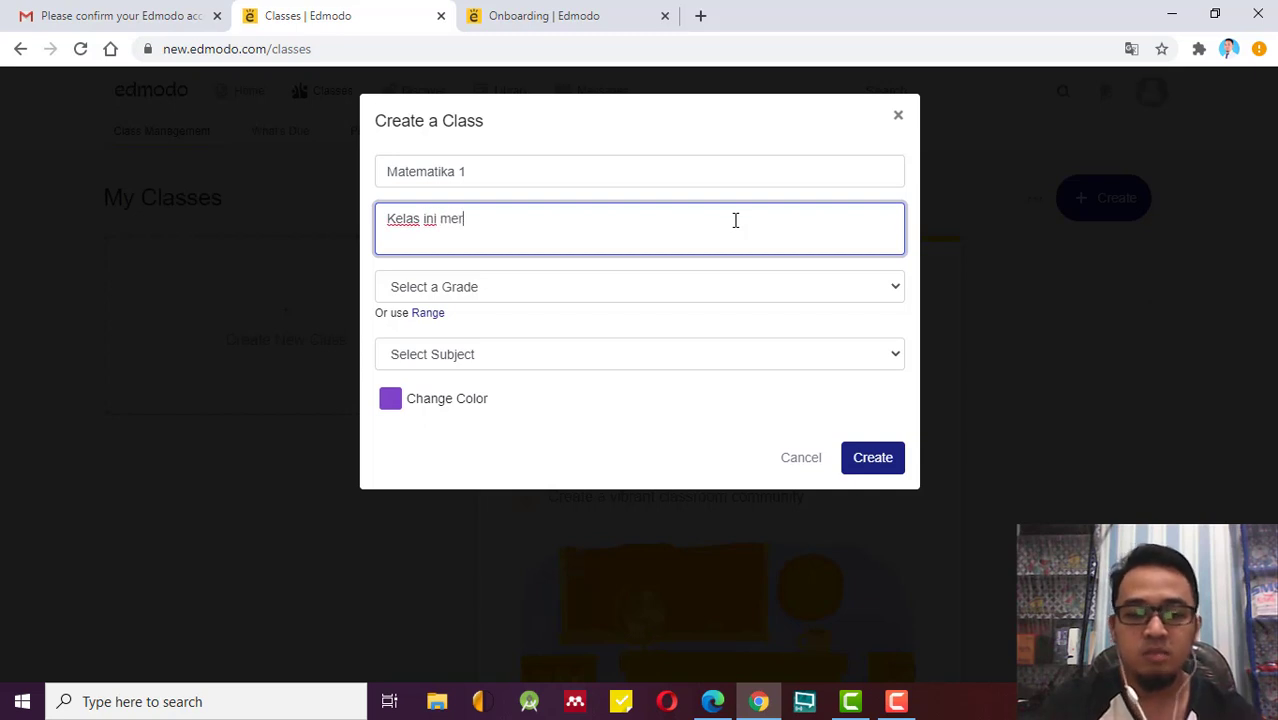
{"action": "type", "text": "upakan kelas"}
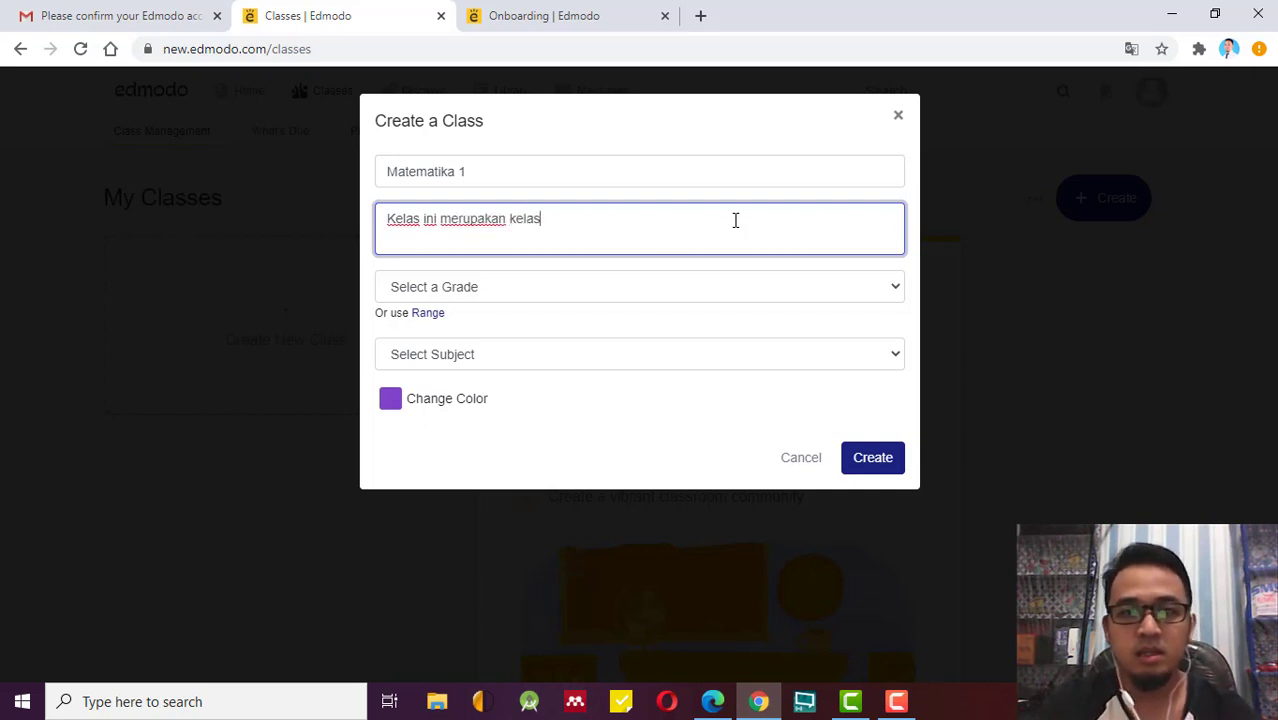
{"action": "type", "text": " khusus "}
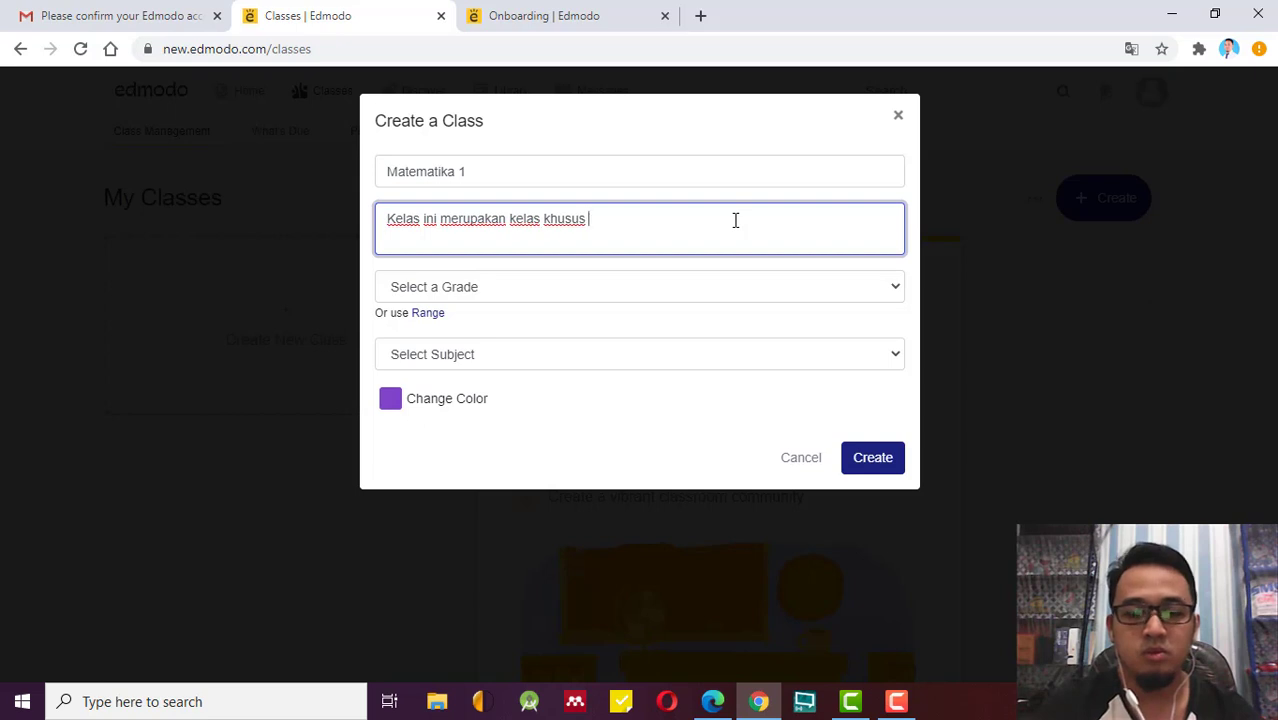
{"action": "type", "text": "untuk "}
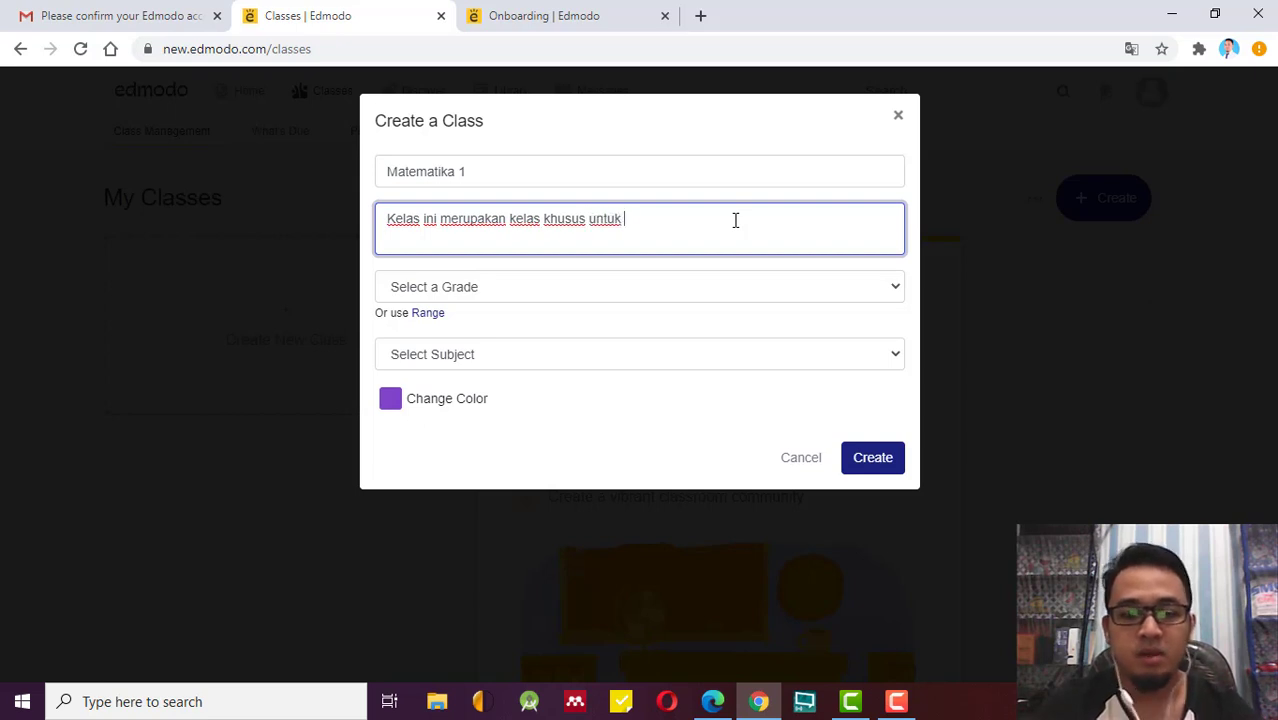
{"action": "type", "text": "belaja"}
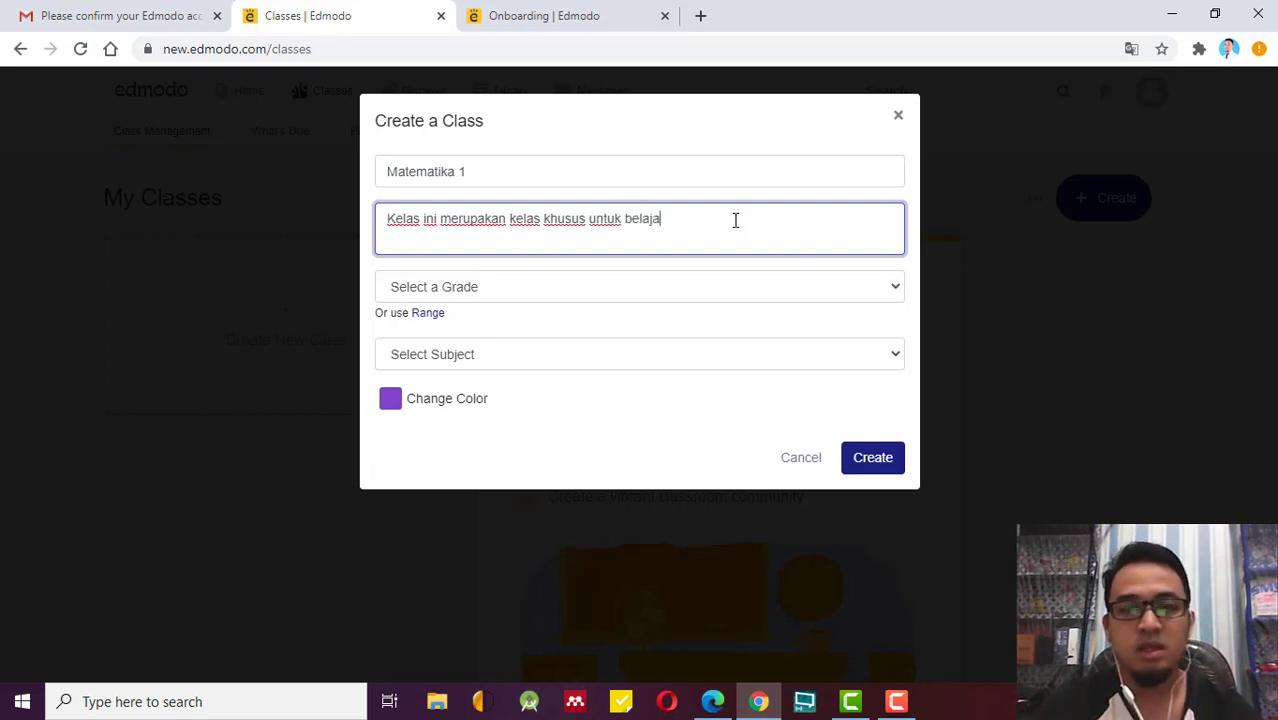
{"action": "type", "text": "r matem"}
{"action": "key", "text": "BackSpace"}
{"action": "key", "text": "BackSpace"}
{"action": "key", "text": "BackSpace"}
{"action": "key", "text": "BackSpace"}
{"action": "key", "text": "BackSpace"}
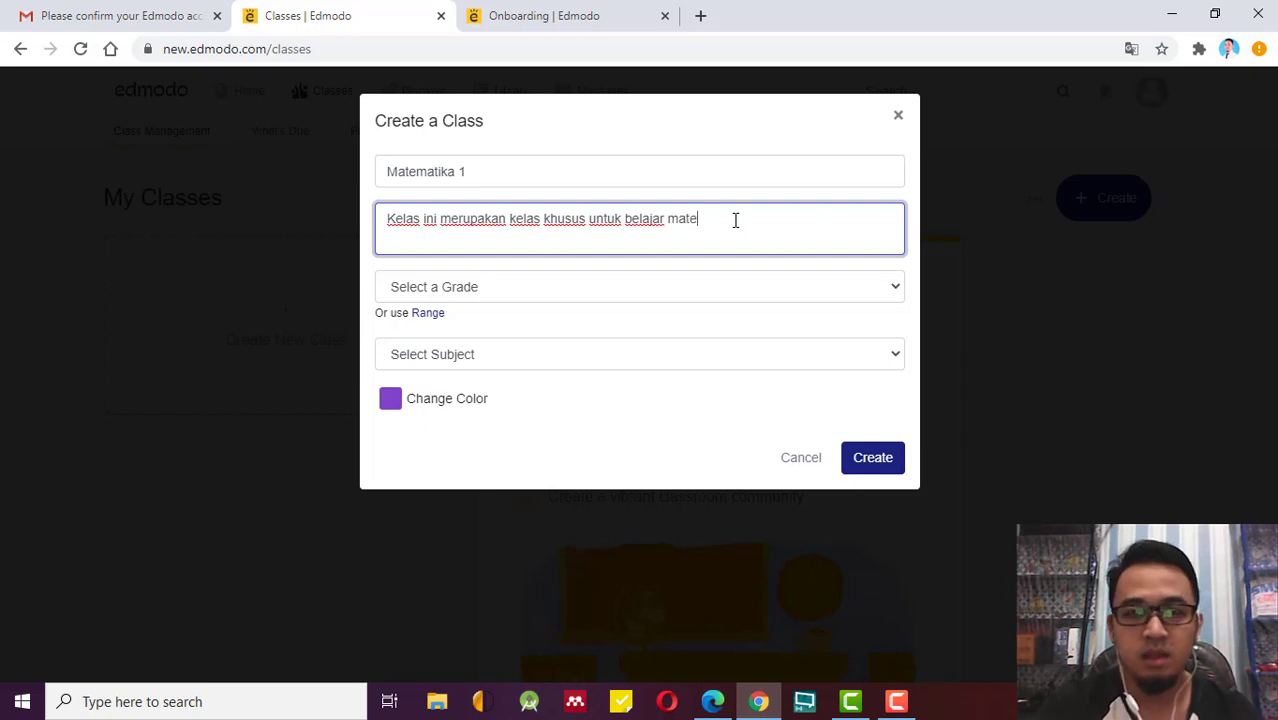
{"action": "type", "text": "Mat"}
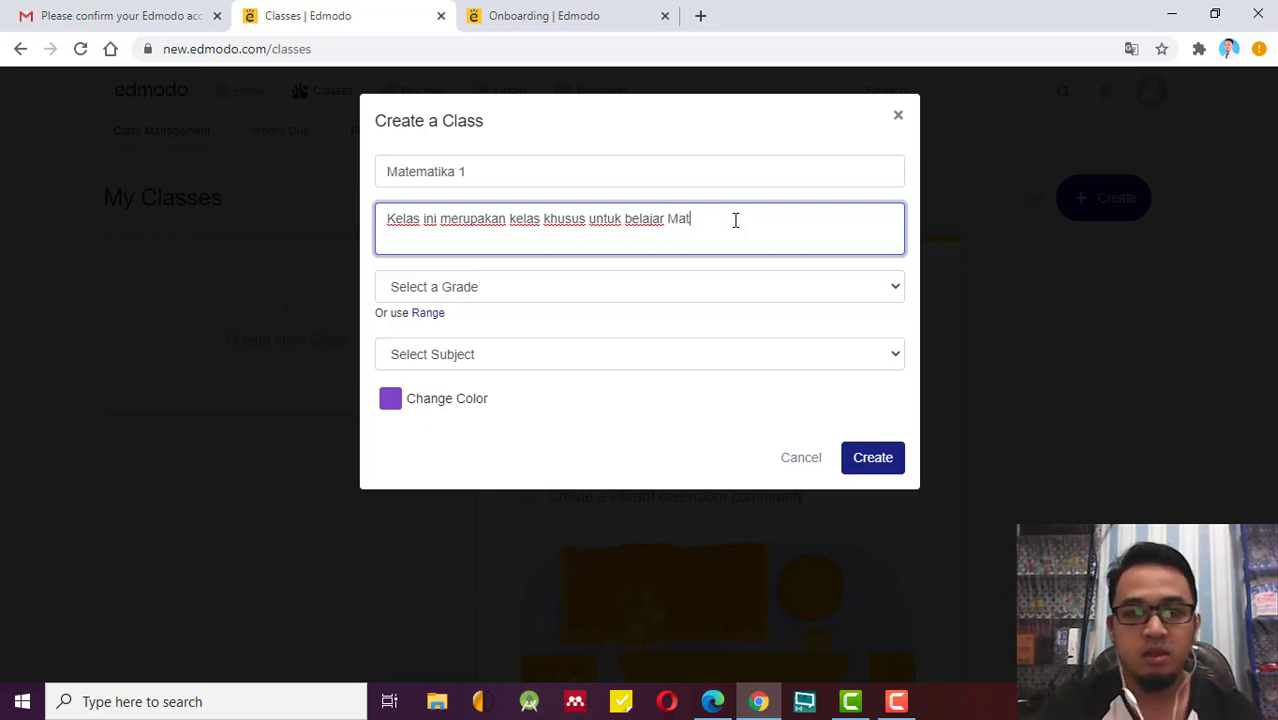
{"action": "type", "text": "ematika 1"}
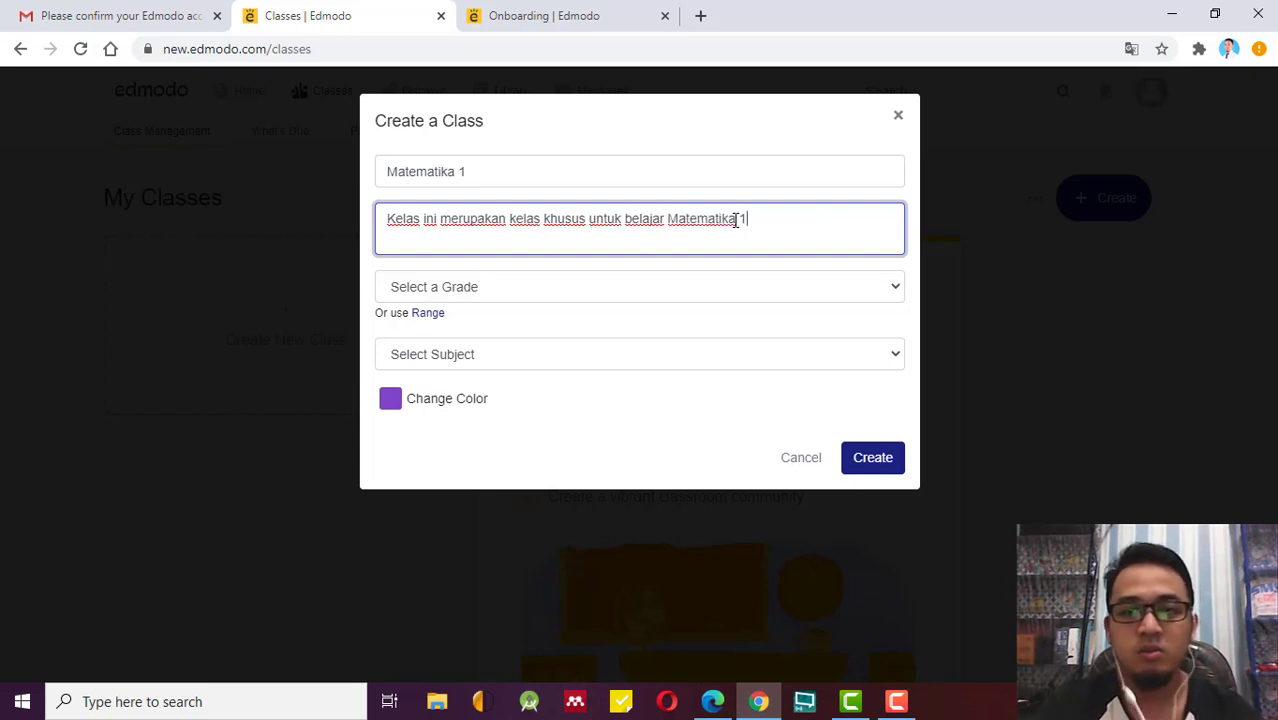
{"action": "type", "text": " secara"}
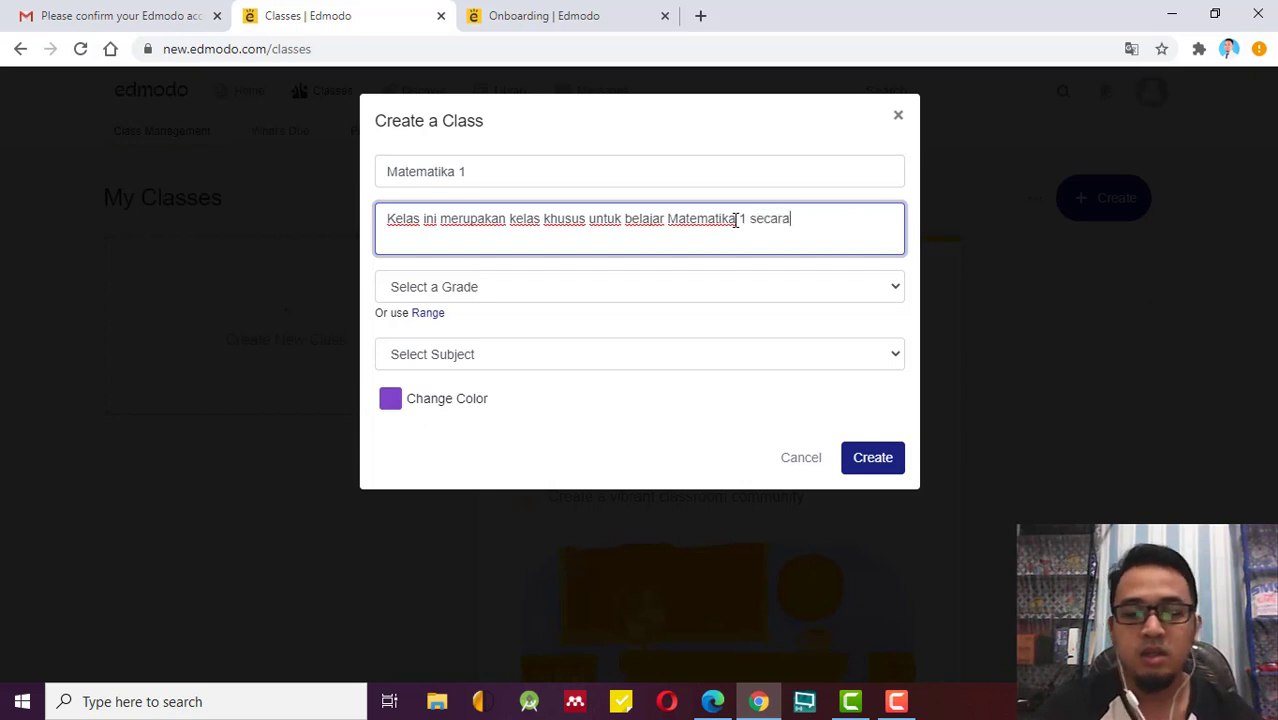
{"action": "type", "text": " Online "}
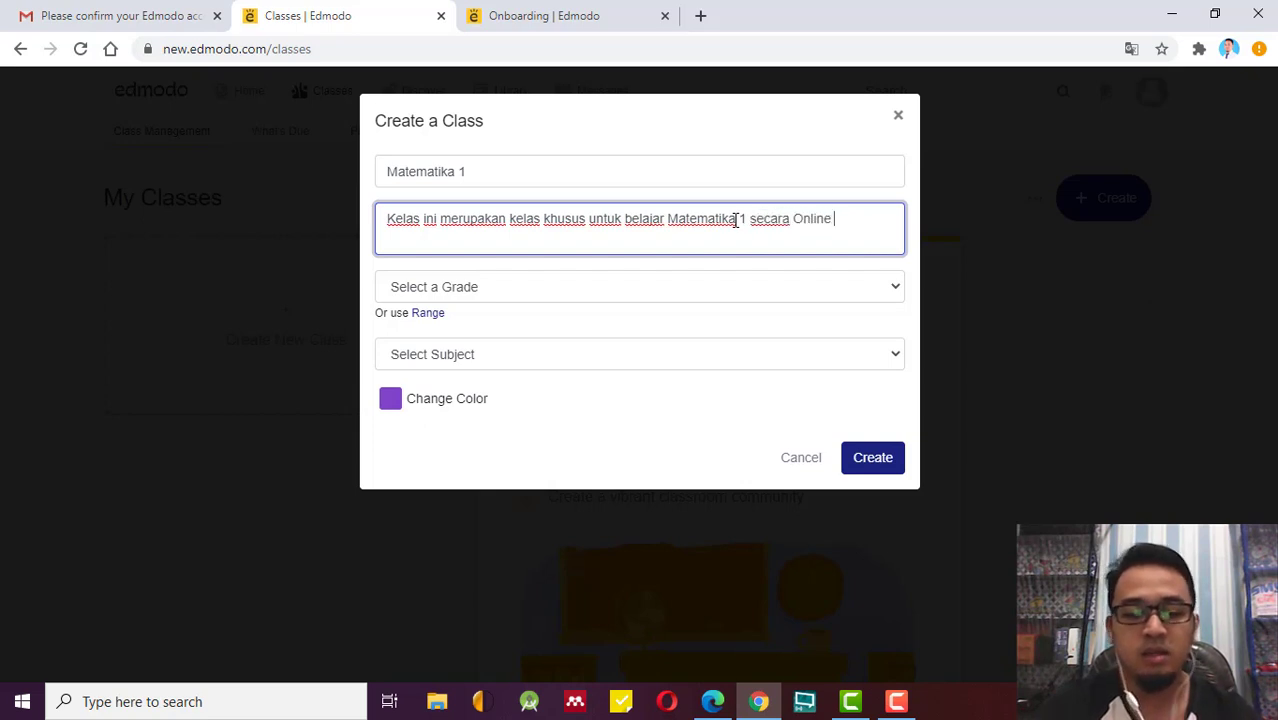
{"action": "type", "text": "di SM"}
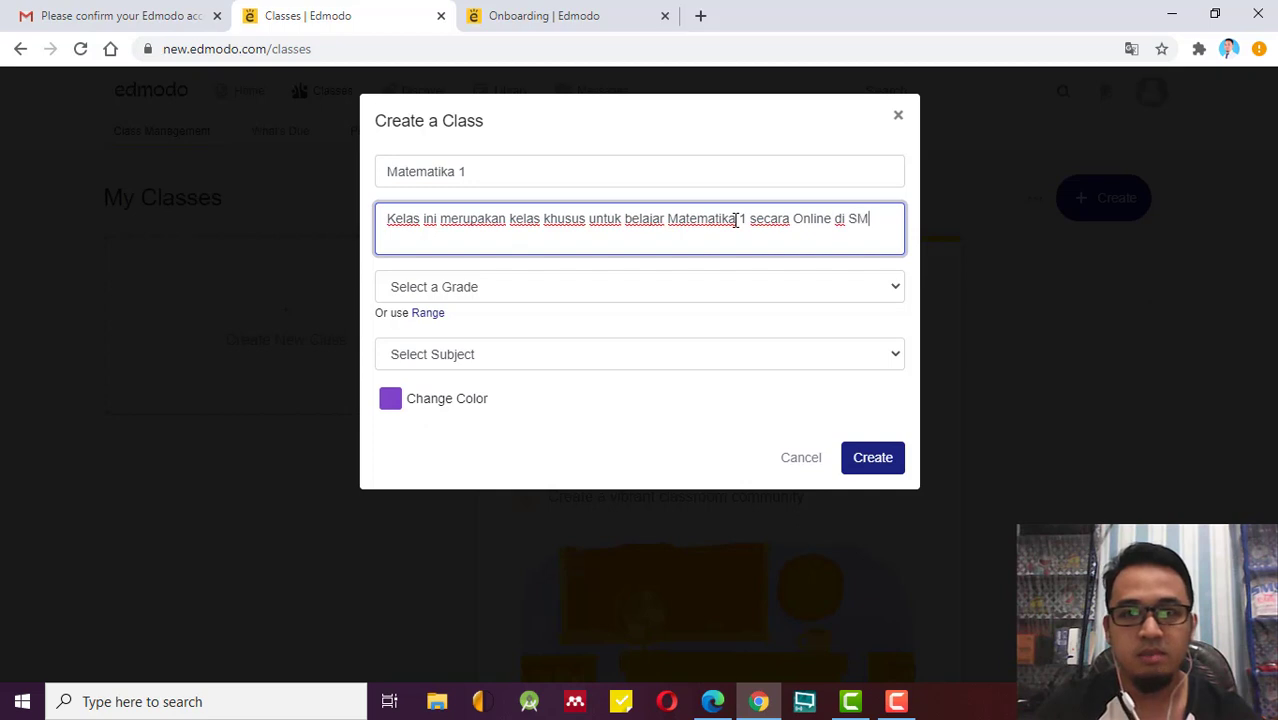
{"action": "type", "text": "P"}
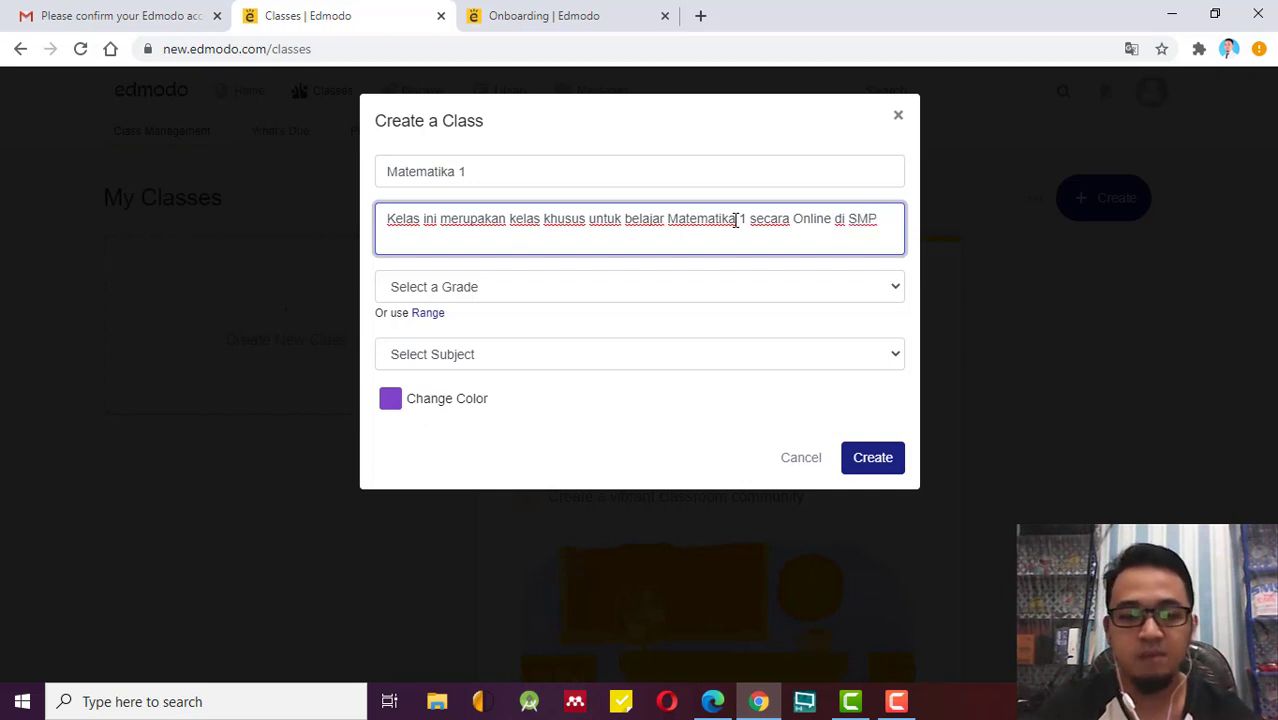
{"action": "key", "text": "BackSpace"}
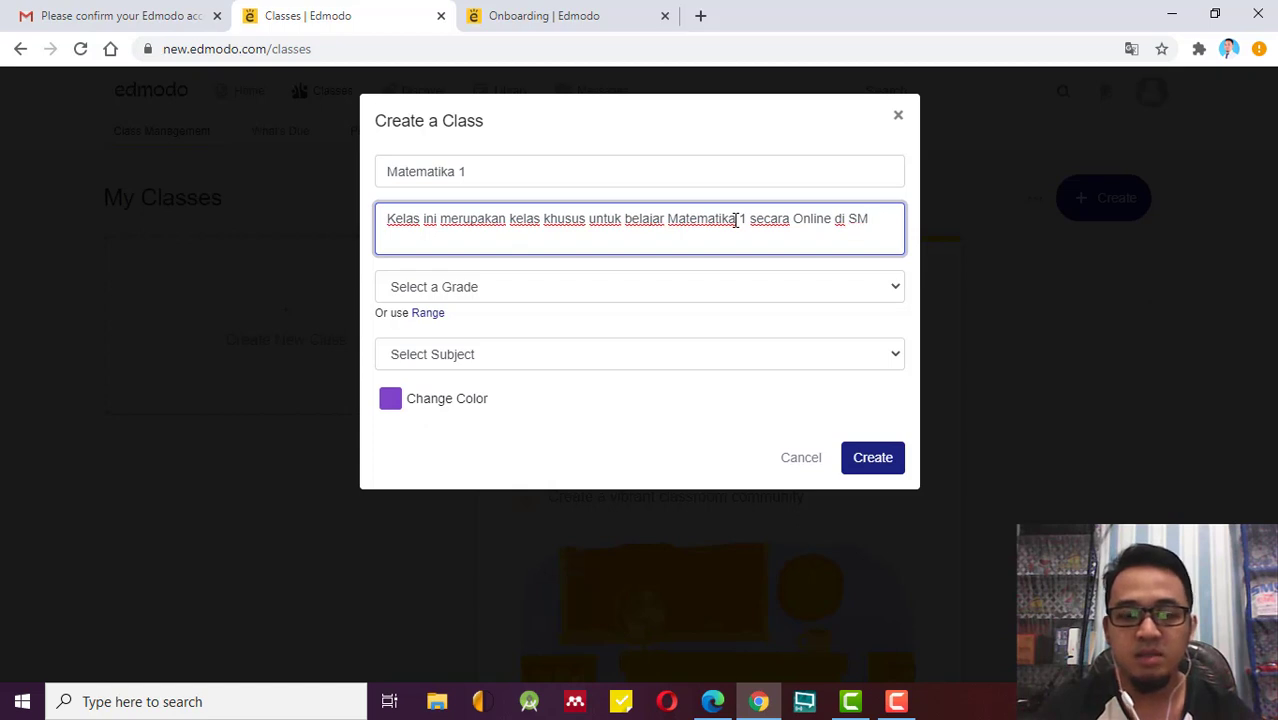
{"action": "type", "text": "P "}
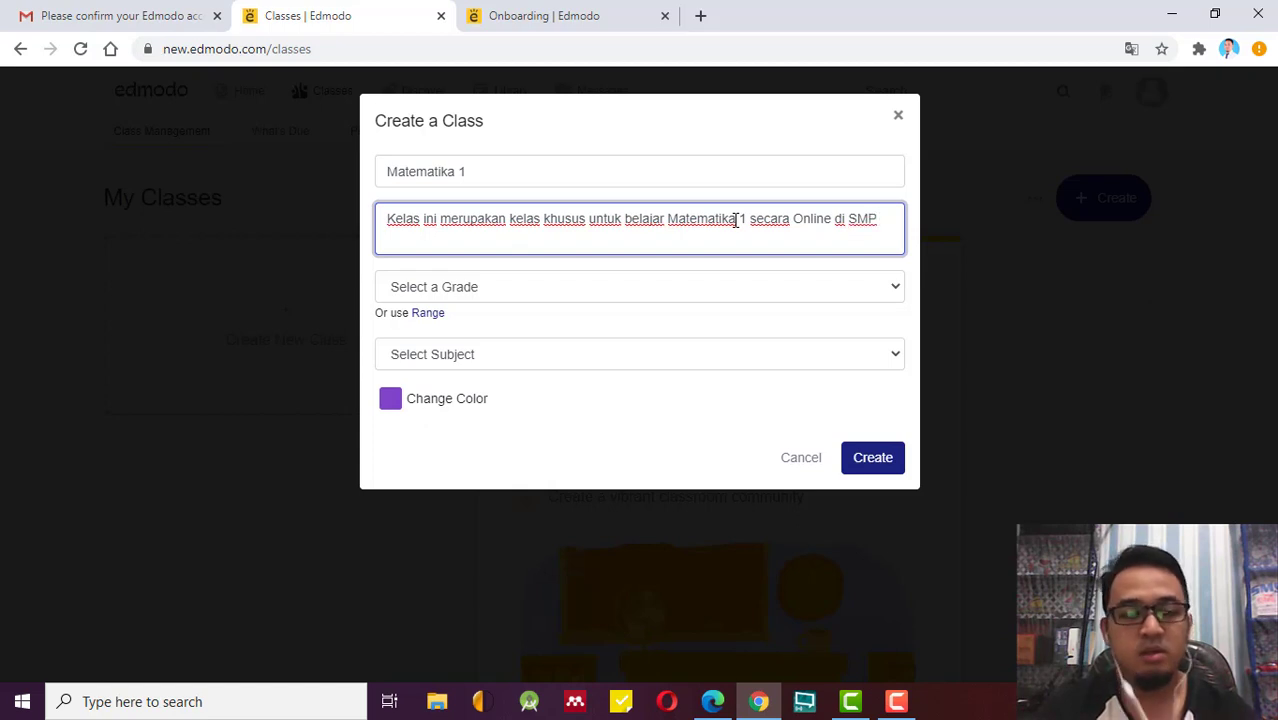
{"action": "type", "text": "100 S"}
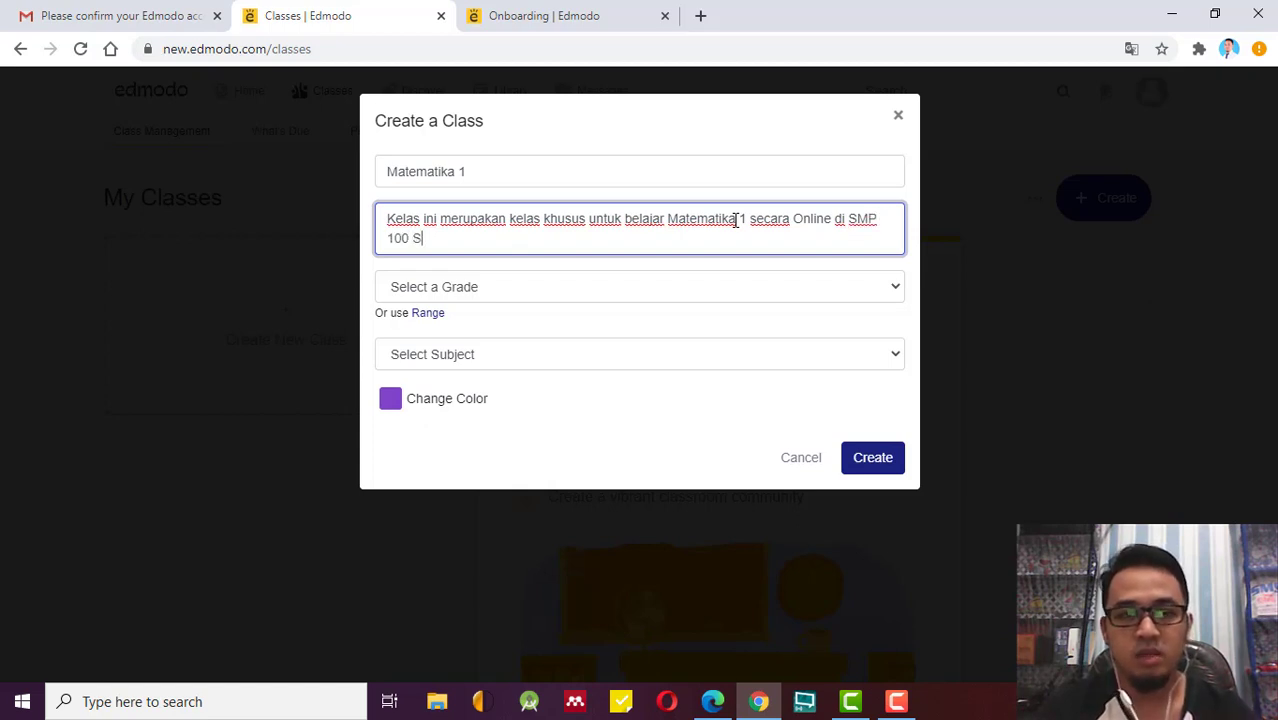
{"action": "type", "text": "emarang"}
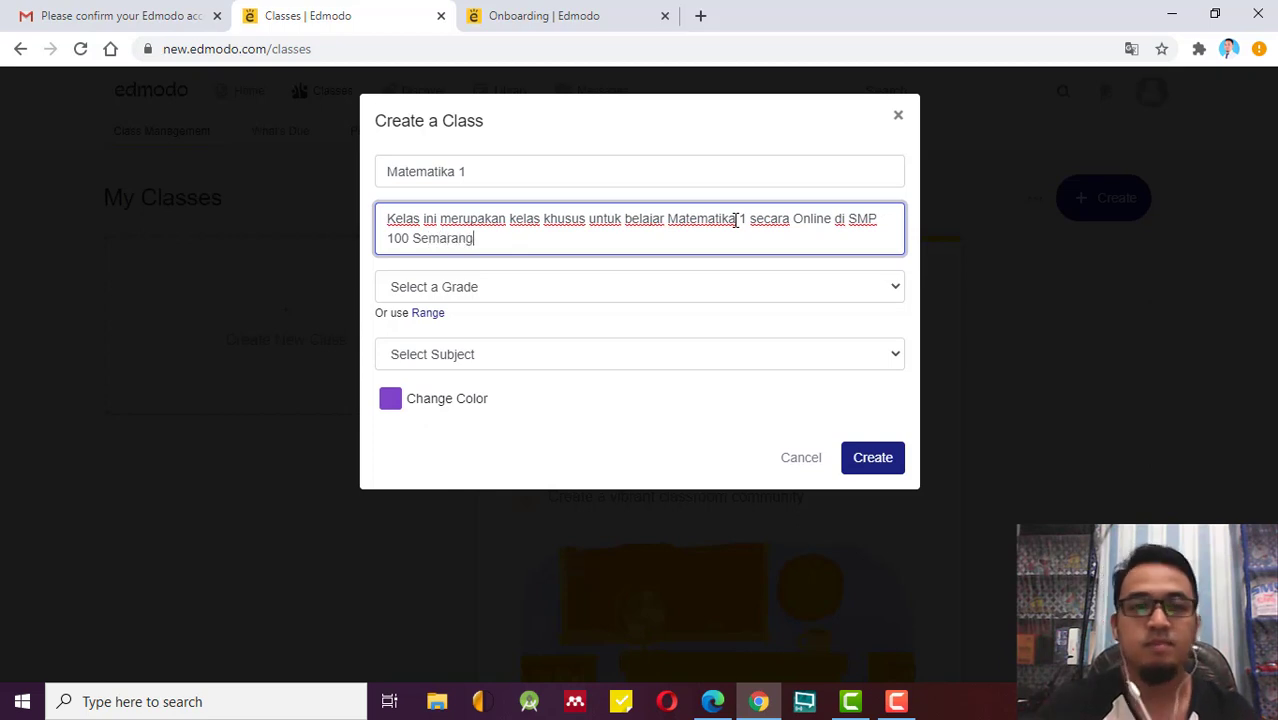
{"action": "left_click", "coordinate": [459, 290]}
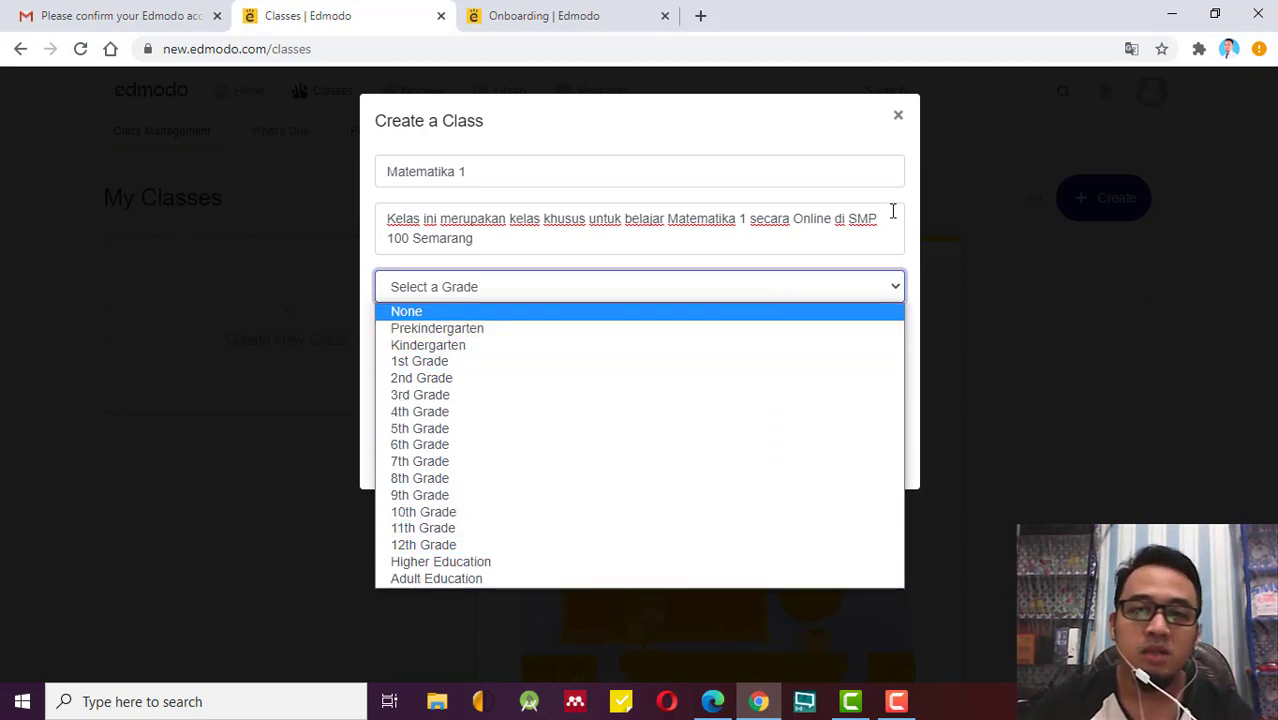
Choose 8th Grade as the class grade level.
{"action": "left_click", "coordinate": [463, 479]}
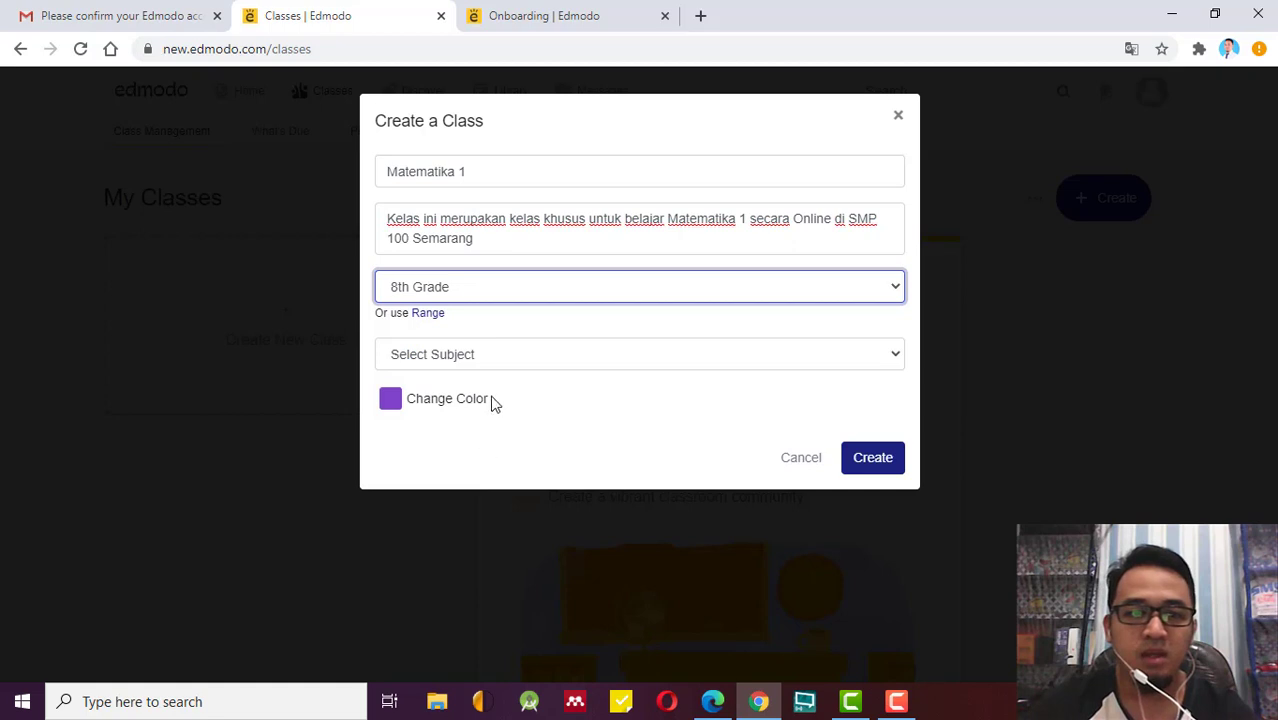
Pick Mathematics as the subject and Computer Science as the sub-subject.
{"action": "left_click", "coordinate": [532, 360]}
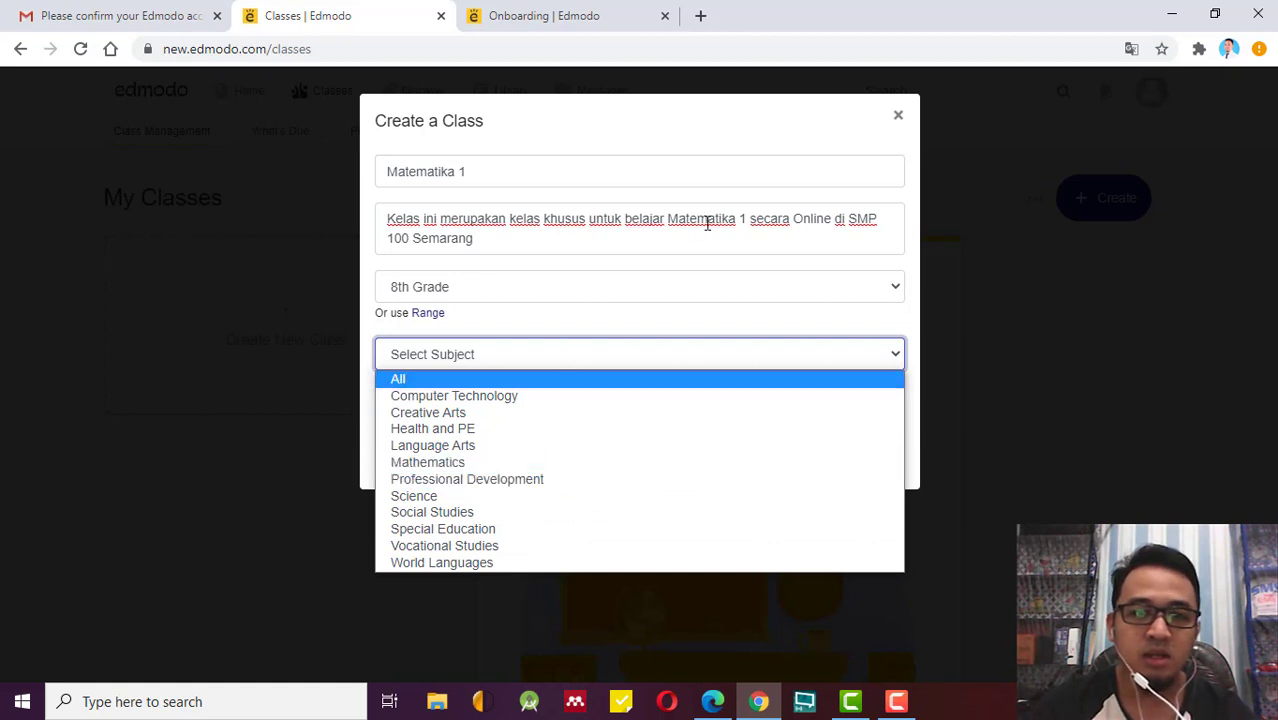
{"action": "left_click", "coordinate": [512, 466]}
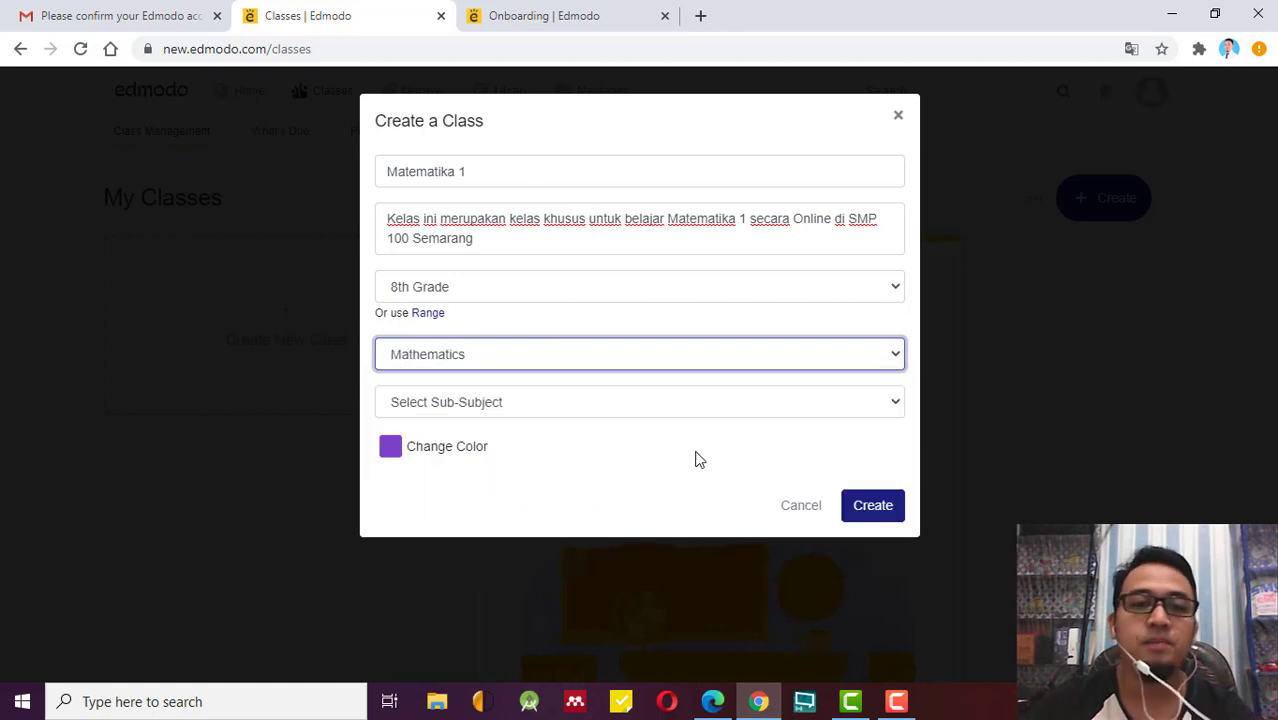
{"action": "left_click", "coordinate": [630, 410]}
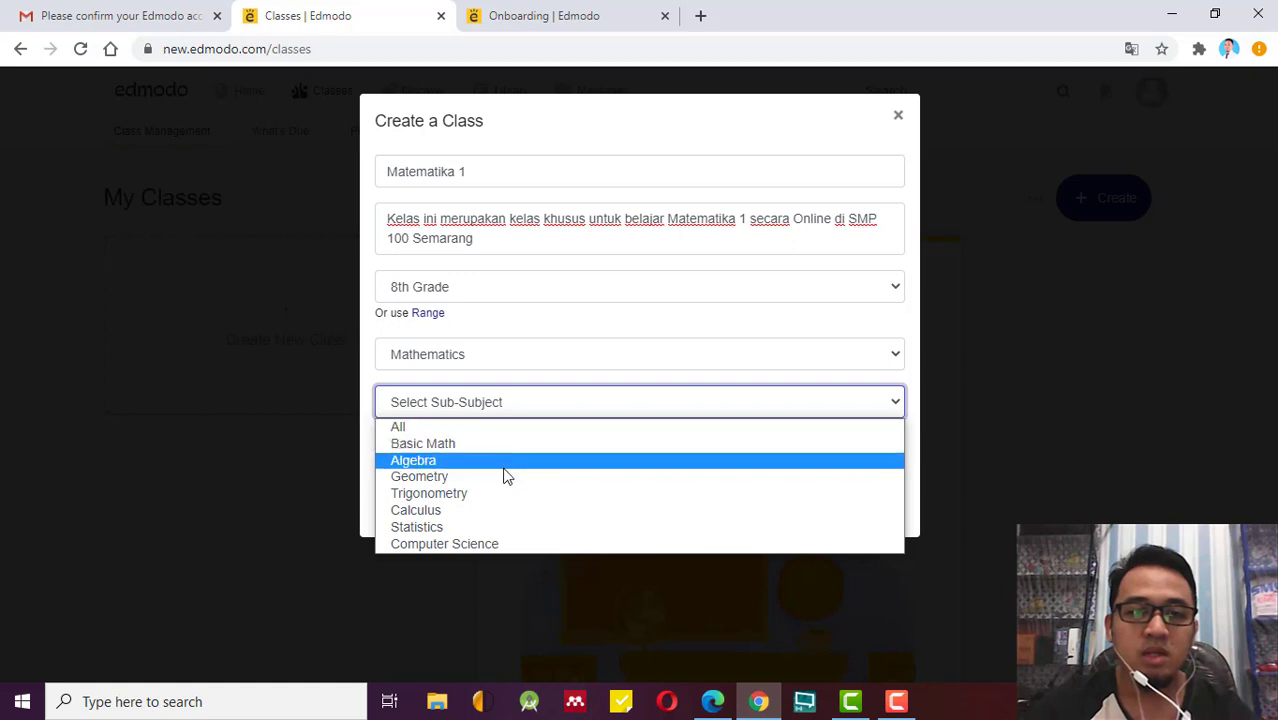
{"action": "left_click", "coordinate": [497, 544]}
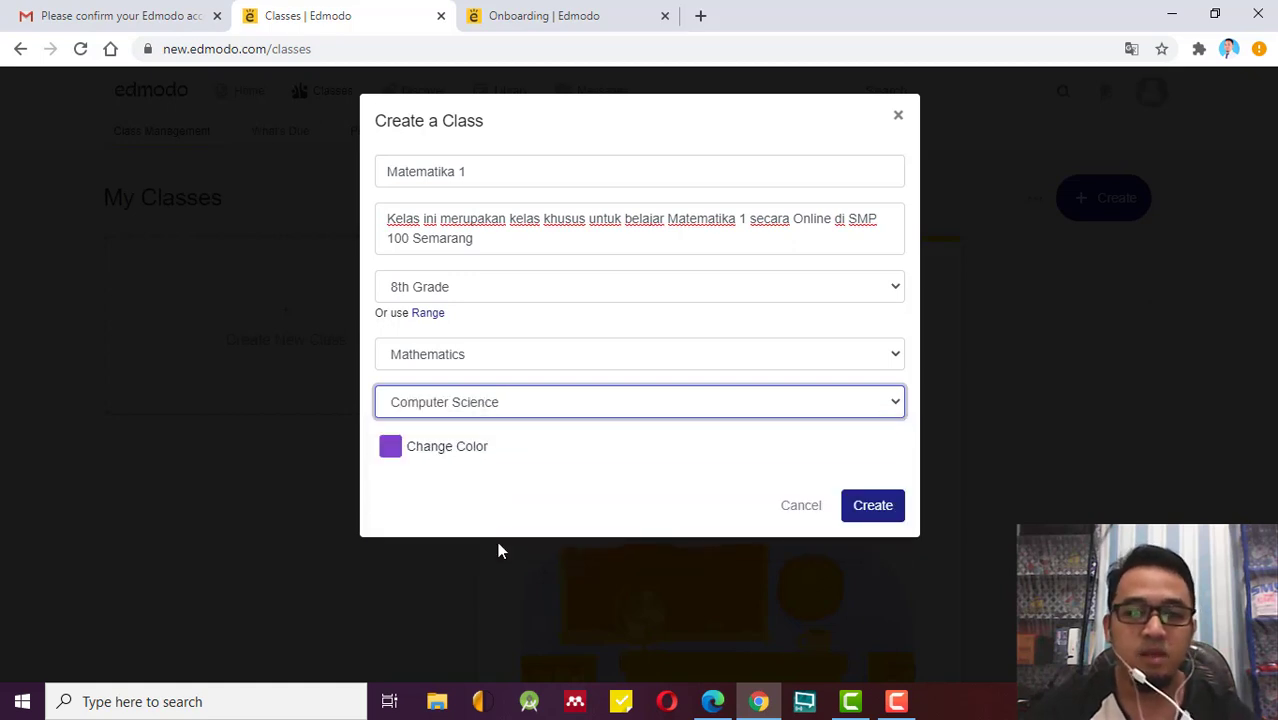
{"action": "left_click", "coordinate": [620, 172]}
Rename the class from 'Matematika 1' to 'Rekayasa Perangkat Lunak'.
{"action": "triple_click", "coordinate": [448, 176]}
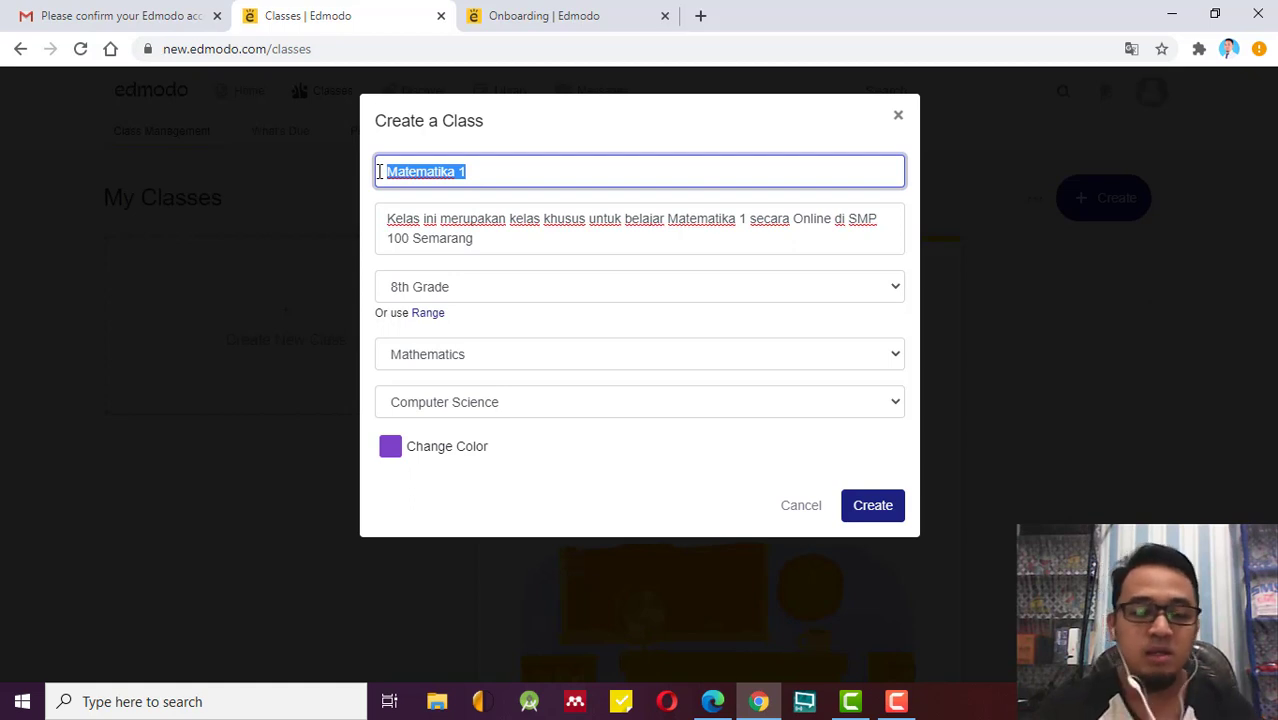
{"action": "type", "text": "Re"}
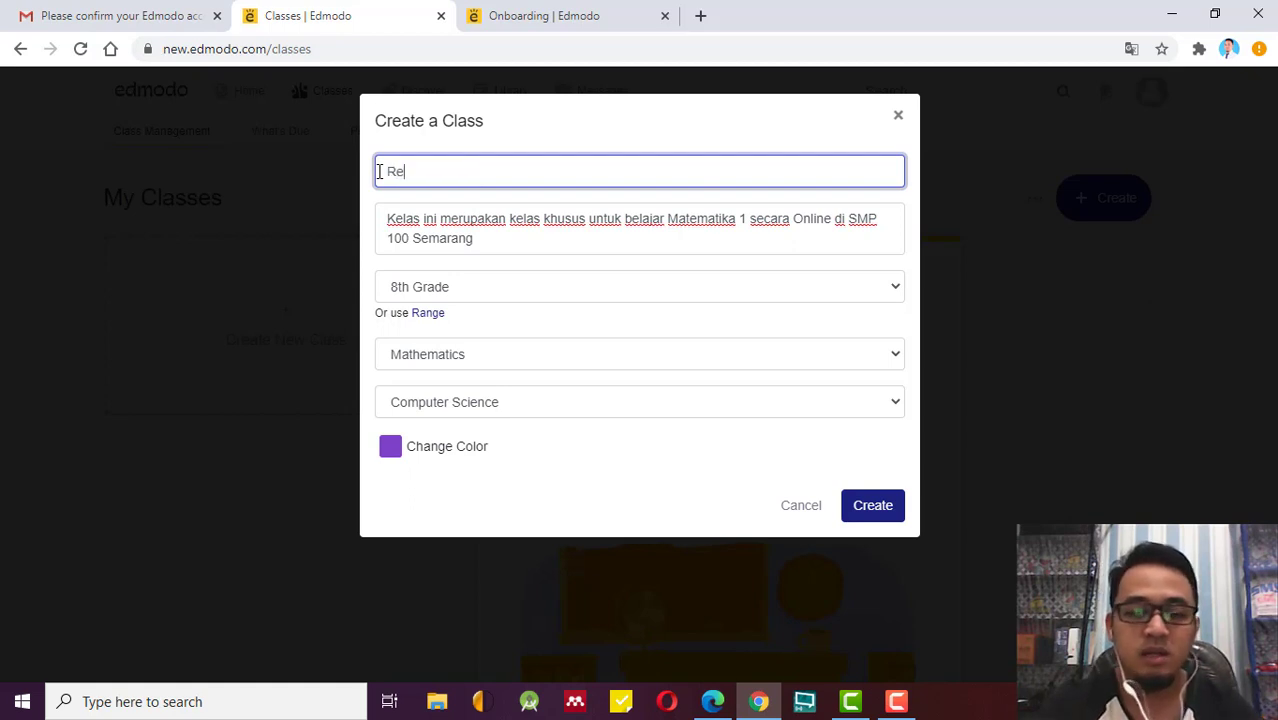
{"action": "type", "text": "kayasa Pe"}
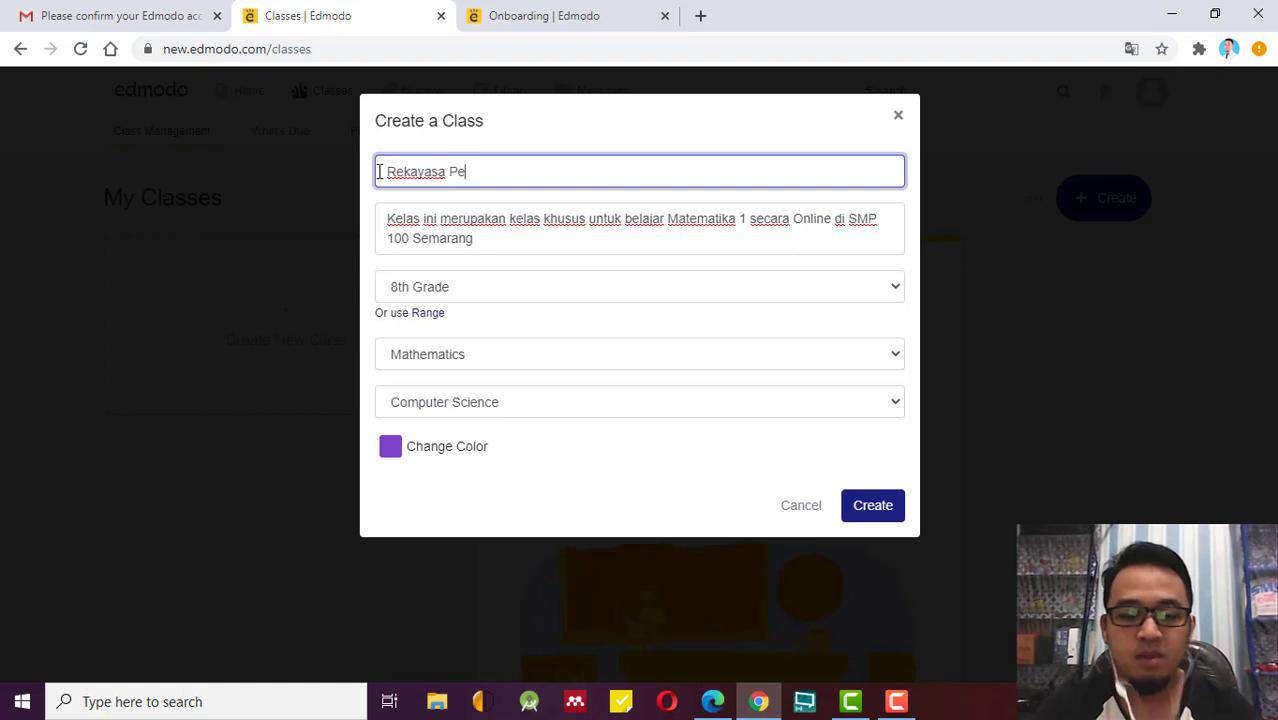
{"action": "type", "text": "rangkat Lunak"}
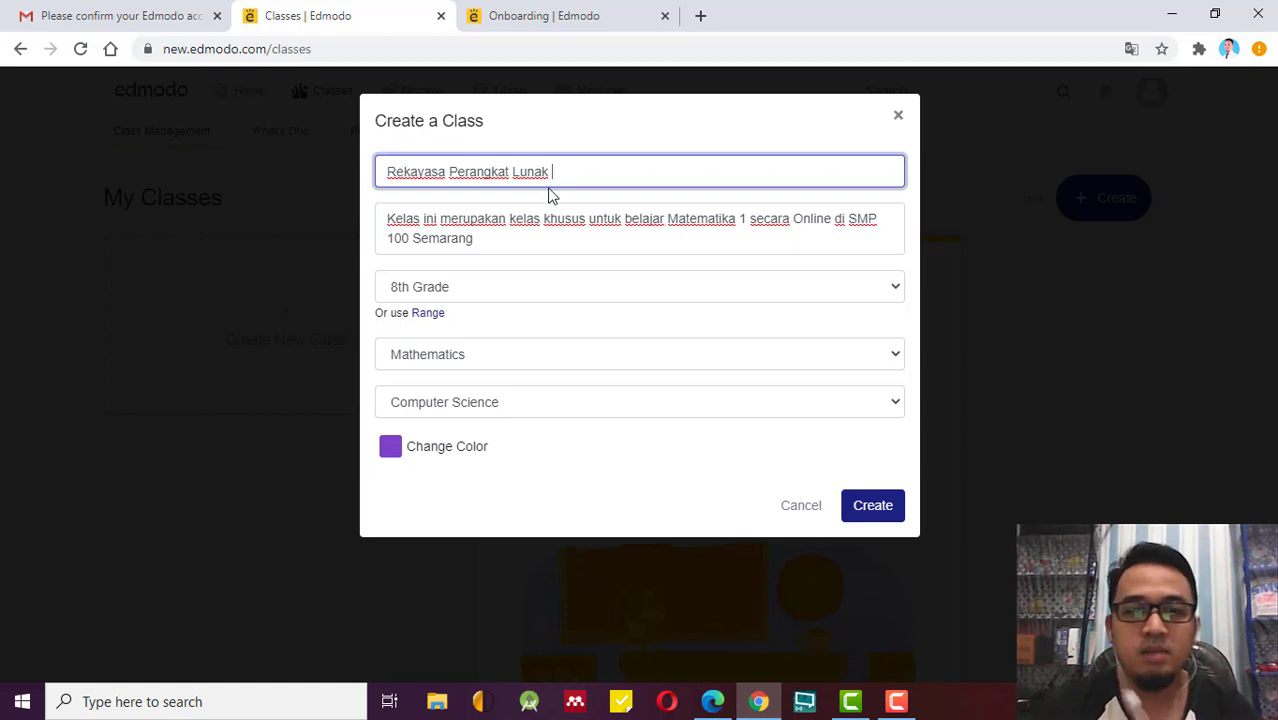
{"action": "left_click", "coordinate": [508, 236]}
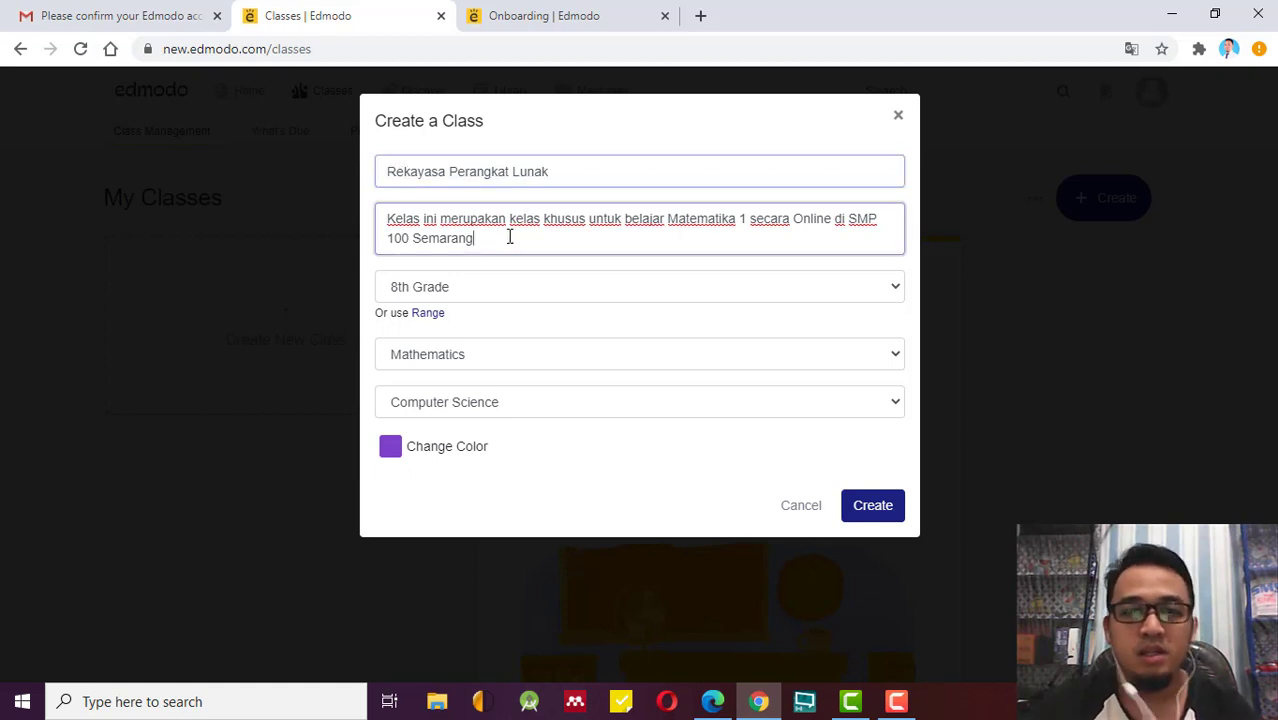
Replace the description's maths wording with 'Rekayasa Perangkat Lunak secara Online'.
{"action": "left_click_drag", "start_coordinate": [474, 237], "coordinate": [627, 224]}
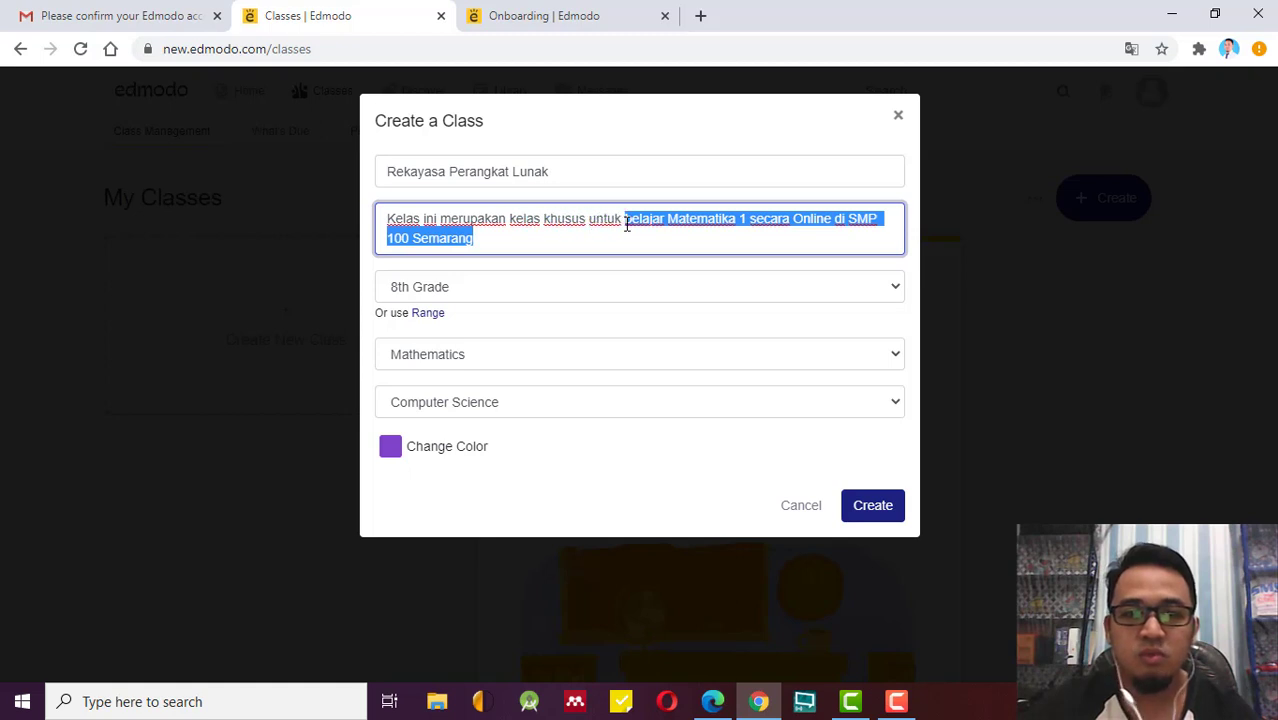
{"action": "left_click", "coordinate": [692, 224]}
{"action": "left_click_drag", "start_coordinate": [666, 218], "coordinate": [715, 237]}
{"action": "key", "text": "BackSpace"}
{"action": "type", "text": "R"}
{"action": "key", "text": "BackSpace"}
{"action": "type", "text": "Rekayas"}
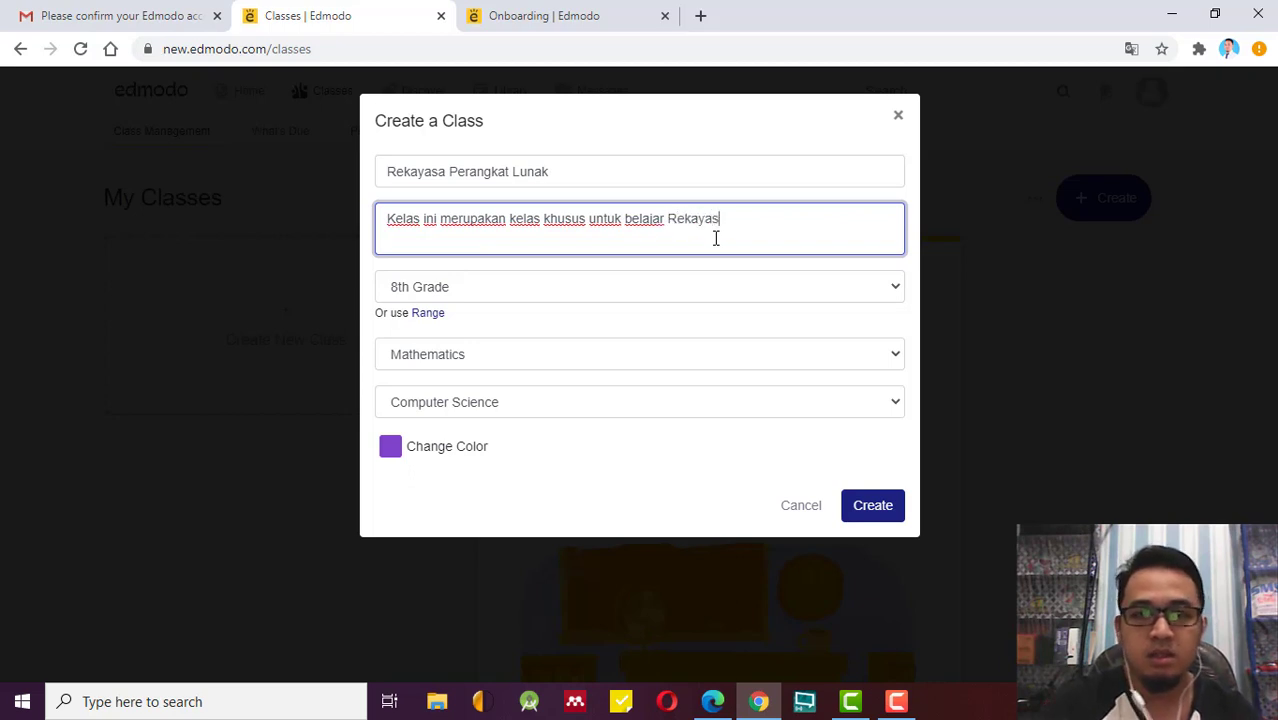
{"action": "type", "text": "a Perangk"}
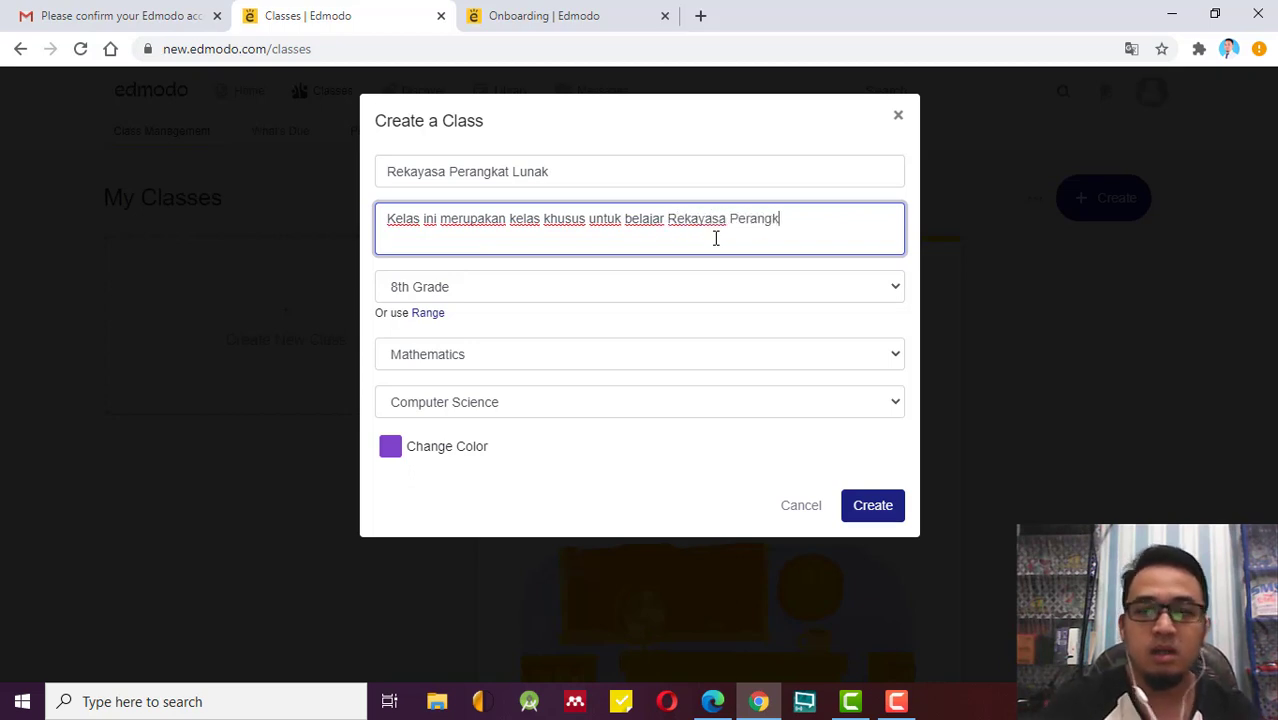
{"action": "type", "text": "at Lunak"}
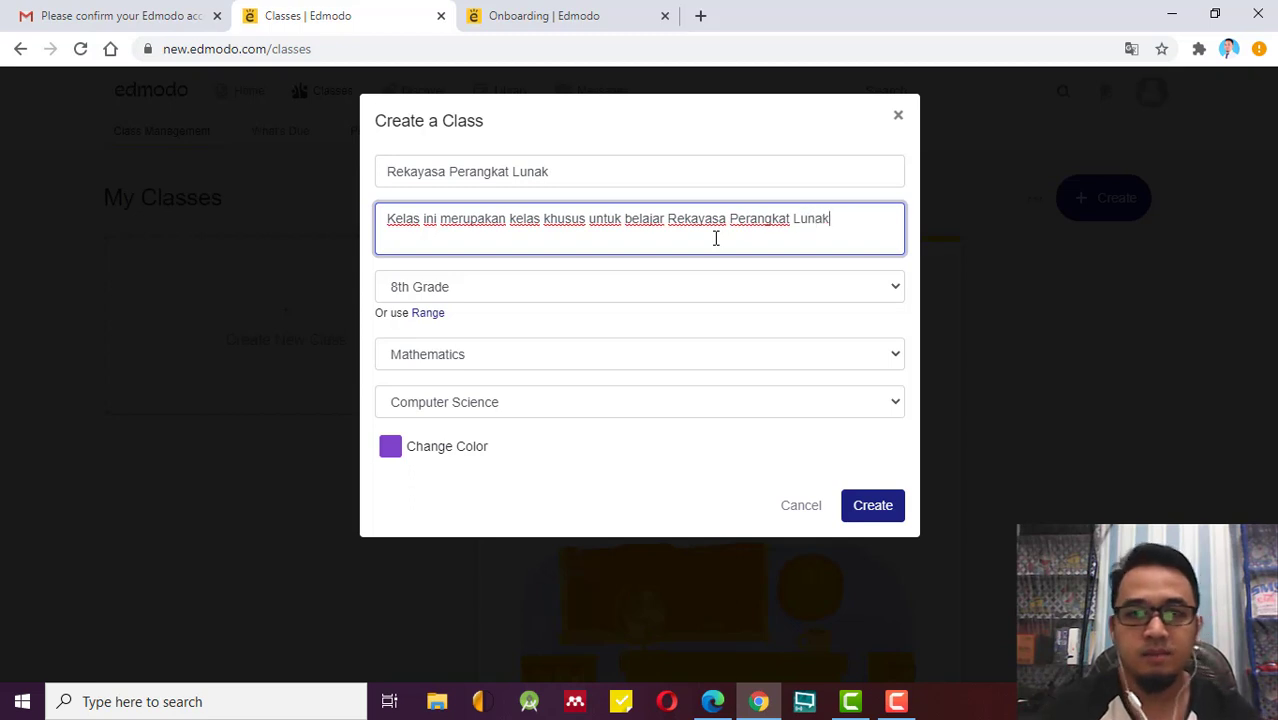
{"action": "type", "text": " secara"}
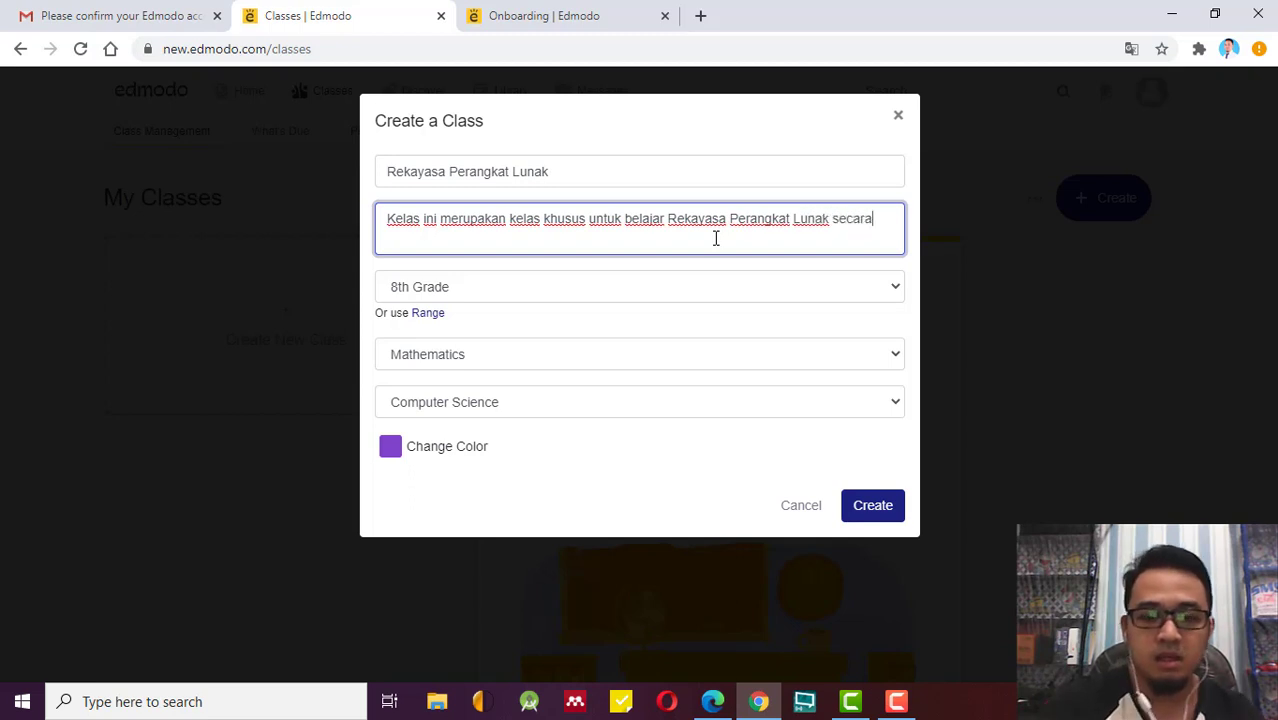
{"action": "type", "text": " Online"}
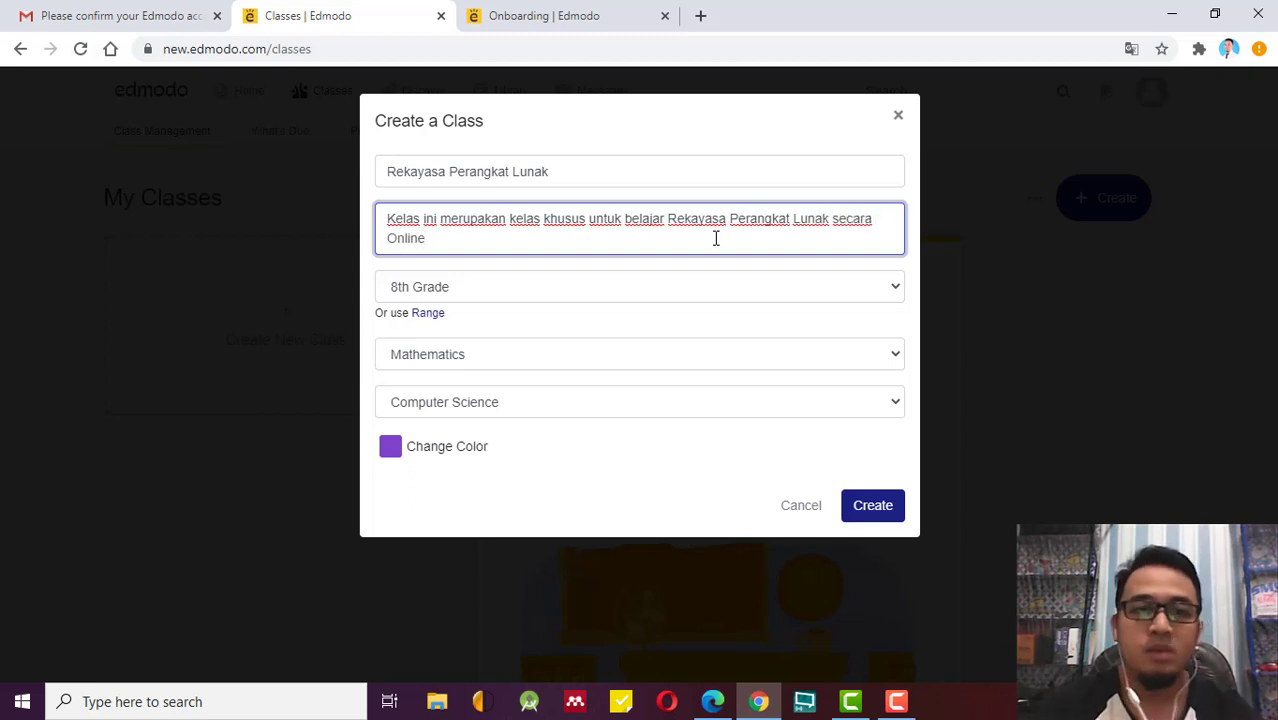
Set the class grade level to 11th Grade, correcting an initial 12th Grade pick.
{"action": "left_click", "coordinate": [487, 286]}
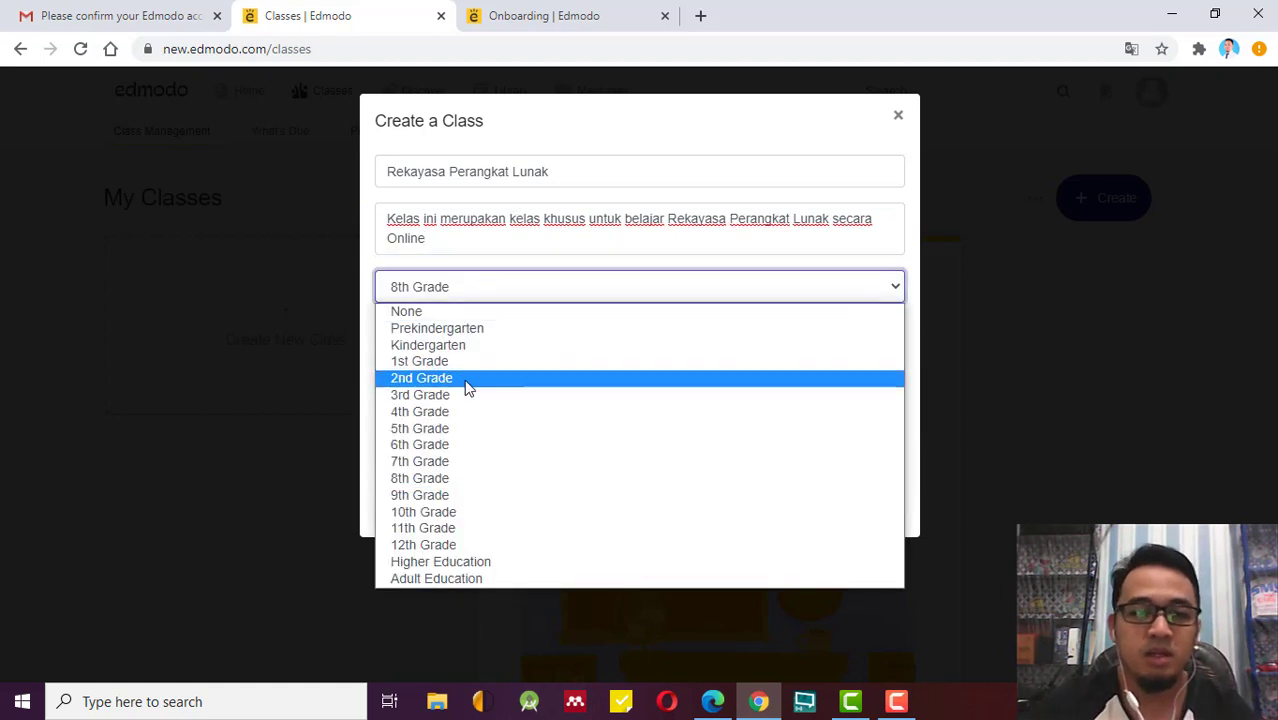
{"action": "left_click", "coordinate": [465, 545]}
{"action": "left_click", "coordinate": [595, 288]}
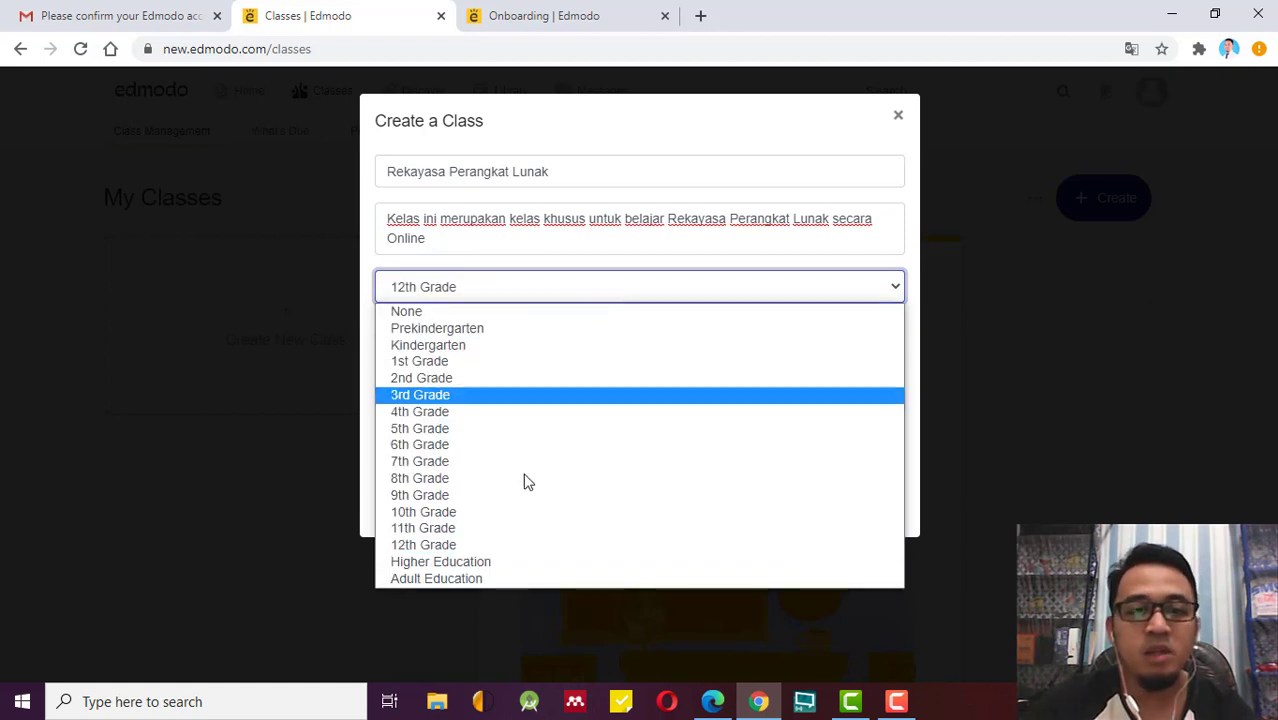
{"action": "left_click", "coordinate": [502, 528]}
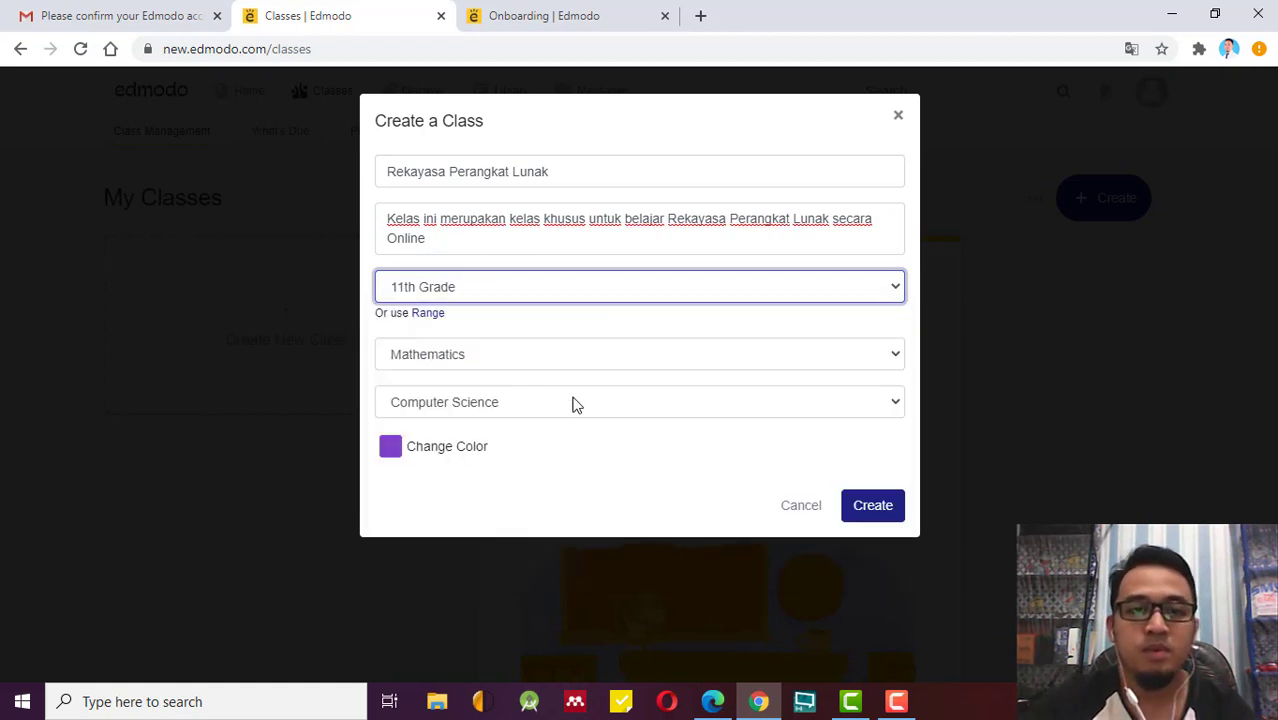
Choose Computer Technology as both the subject and the sub-subject.
{"action": "left_click", "coordinate": [614, 354]}
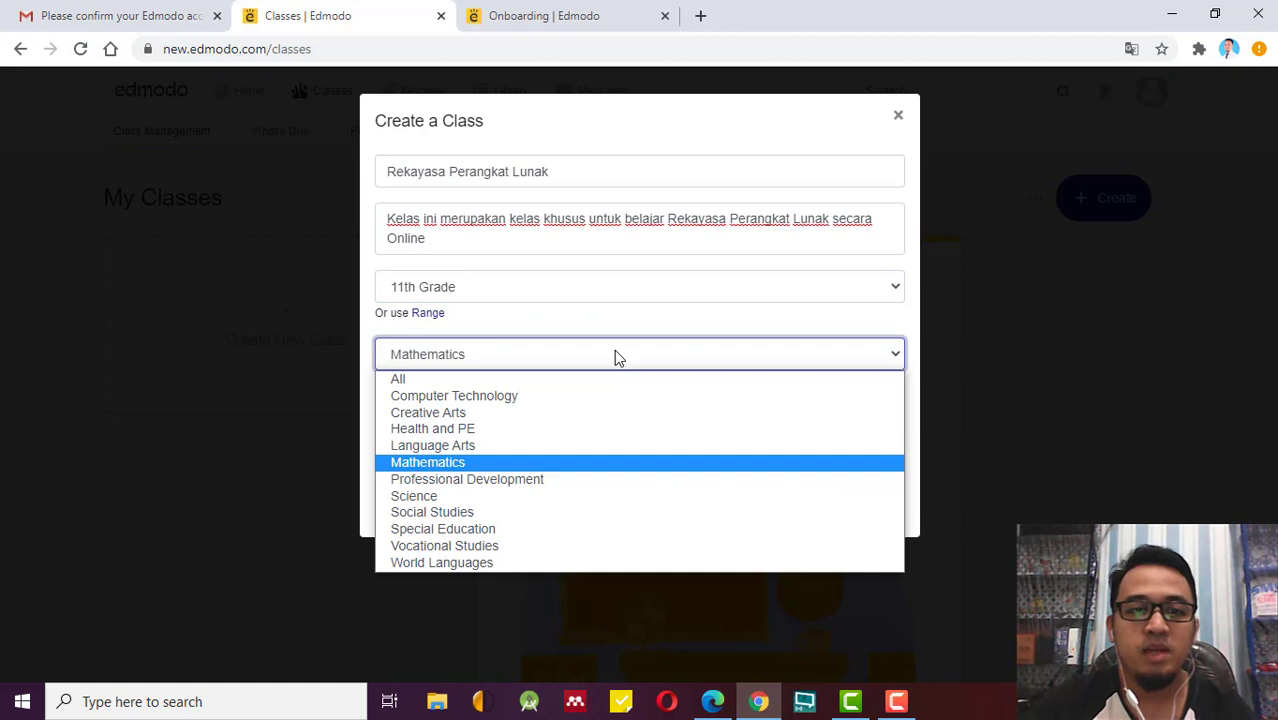
{"action": "left_click", "coordinate": [513, 398]}
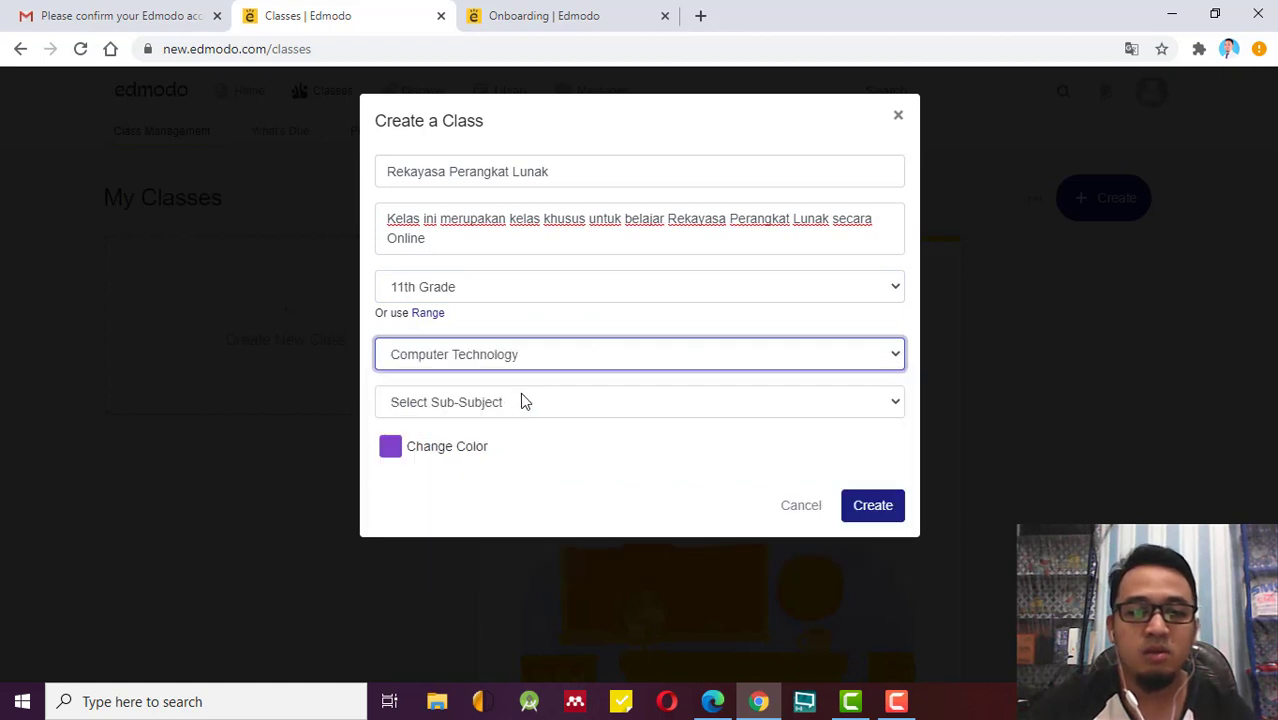
{"action": "left_click", "coordinate": [586, 405]}
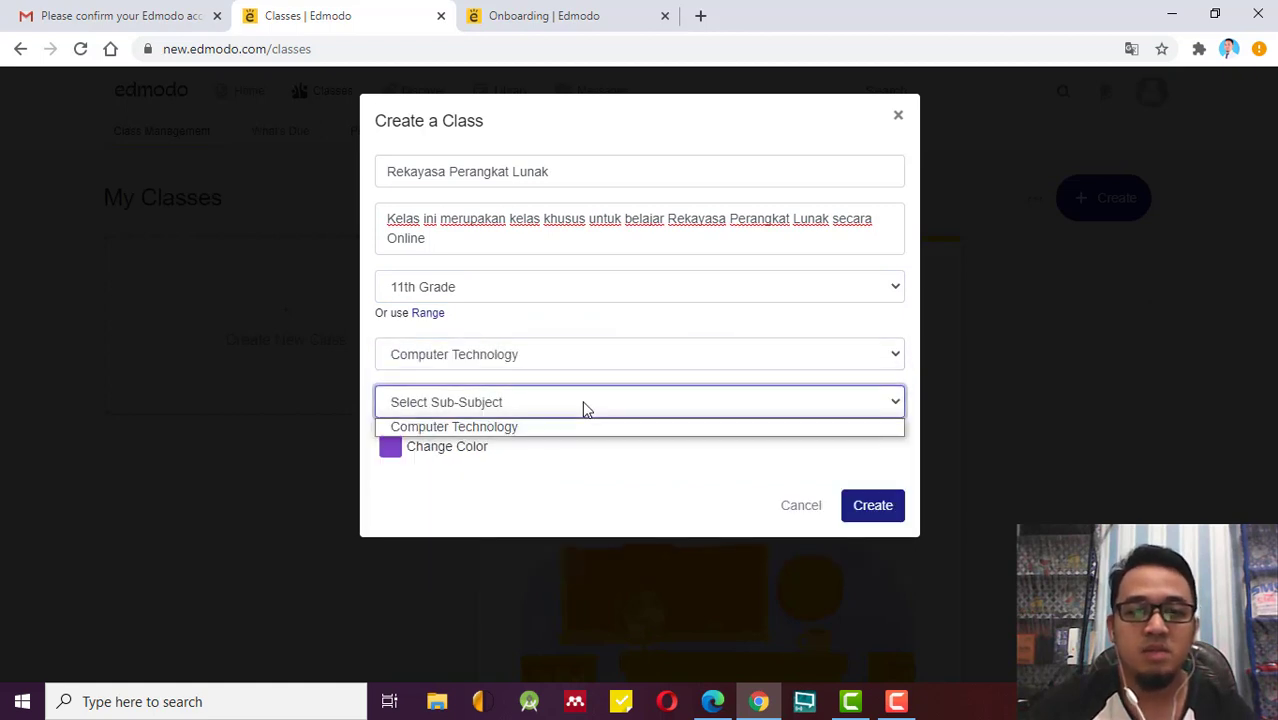
{"action": "left_click", "coordinate": [557, 430]}
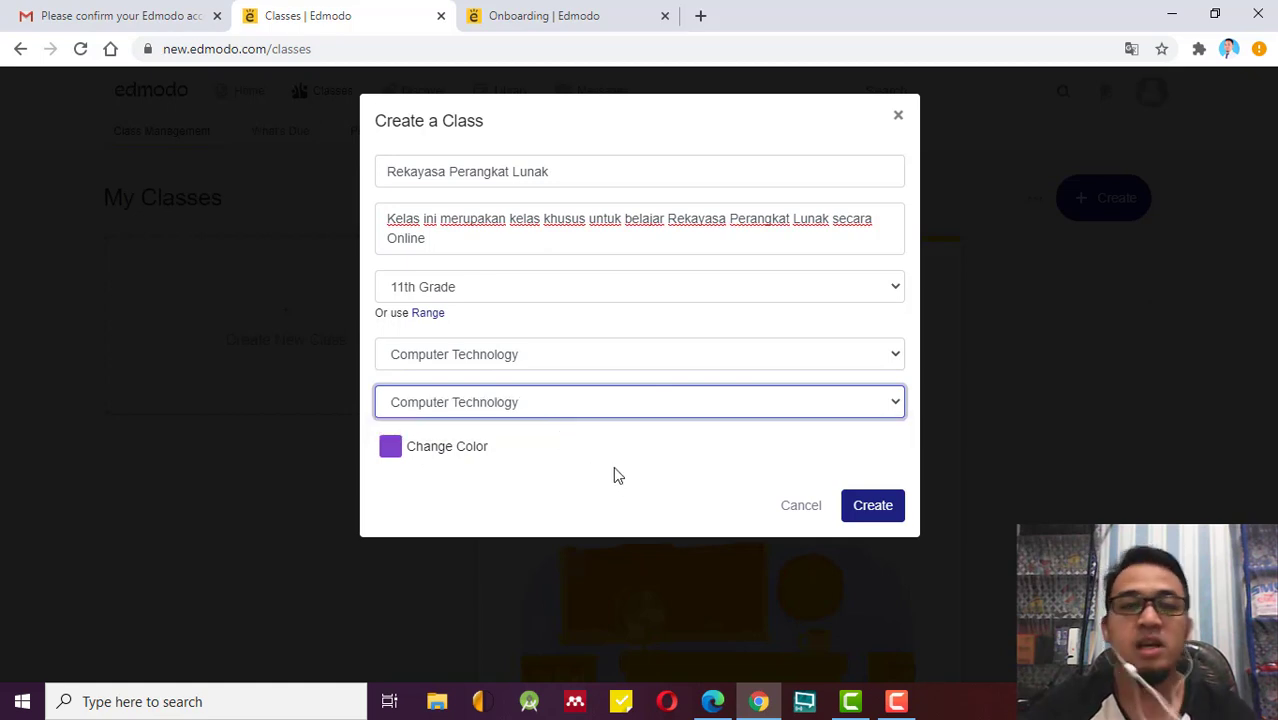
{"action": "left_click", "coordinate": [393, 447]}
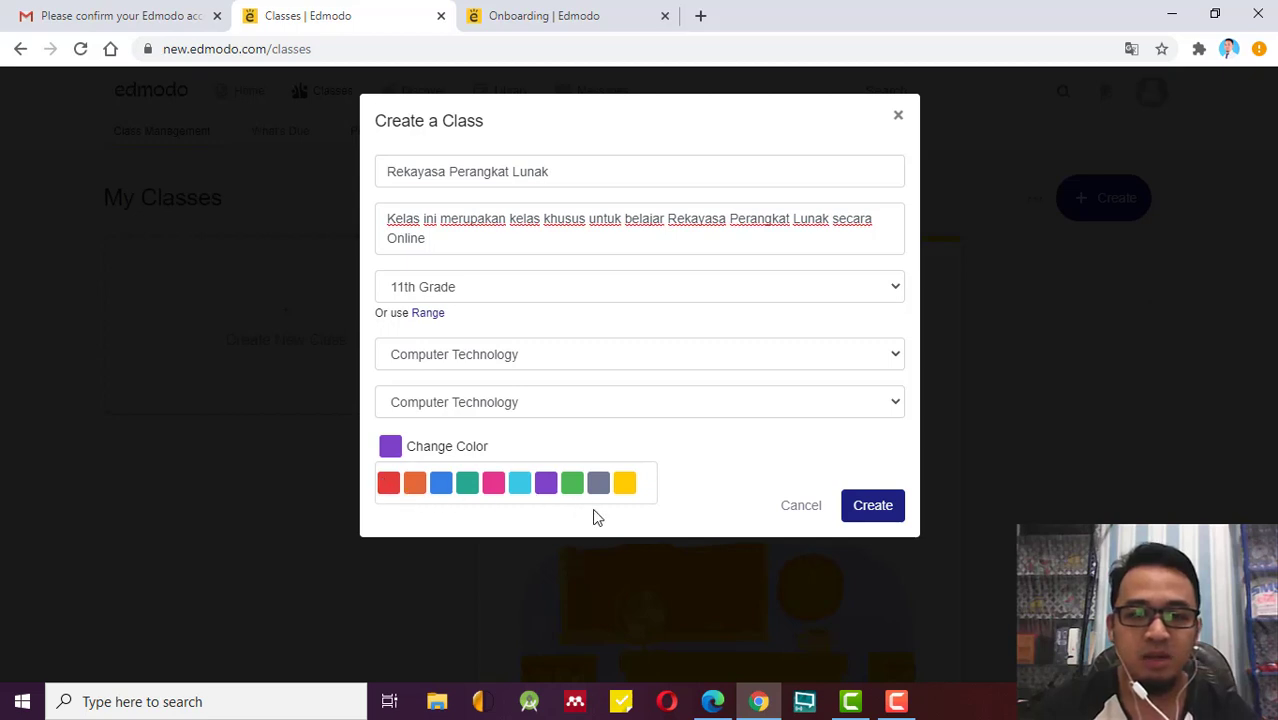
Change the class colour to blue.
{"action": "left_click", "coordinate": [580, 440]}
{"action": "left_click", "coordinate": [390, 449]}
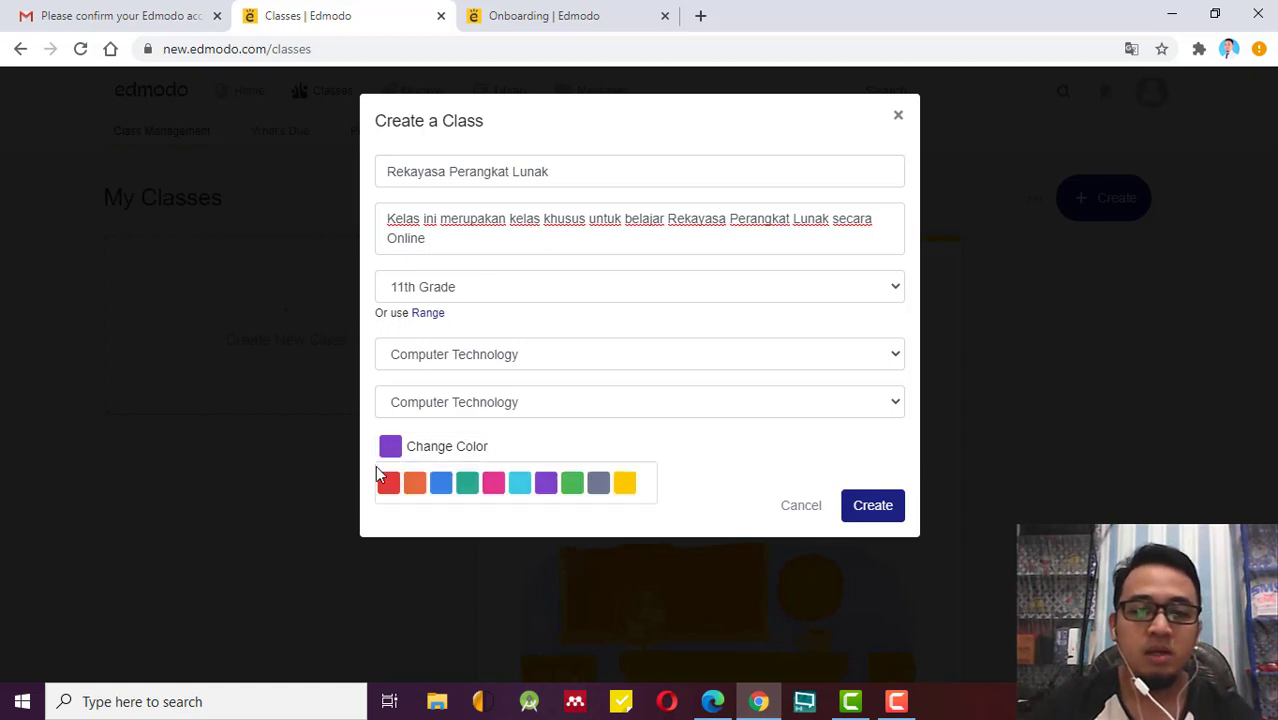
{"action": "left_click", "coordinate": [441, 485]}
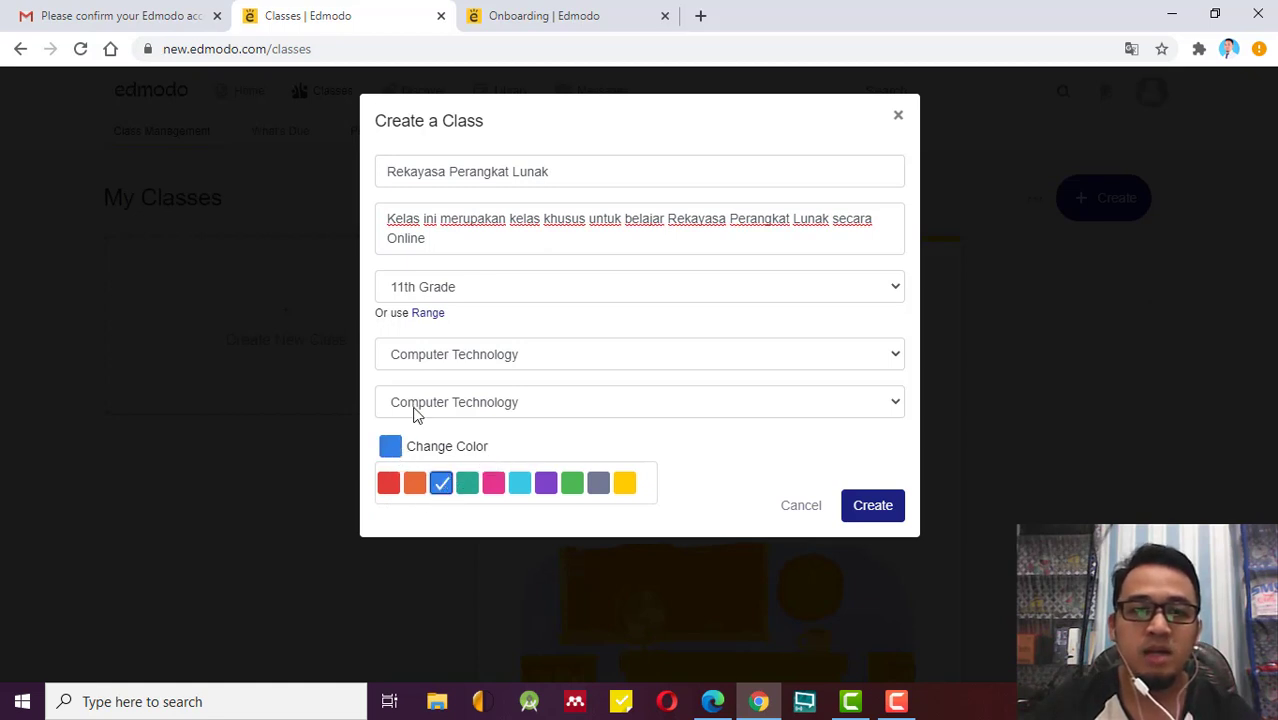
Append '(1)' to the class name and 'Kelompok 1' after 'Lunak' in the description.
{"action": "left_click", "coordinate": [592, 174]}
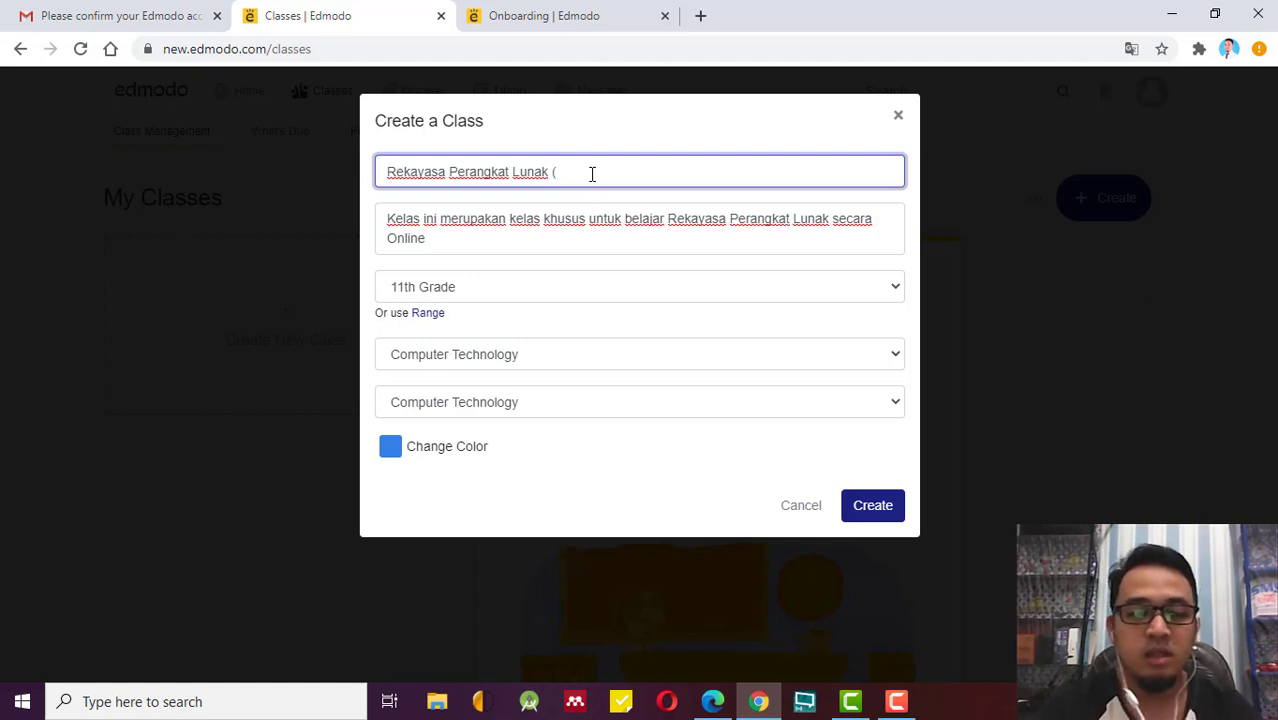
{"action": "type", "text": "(1)"}
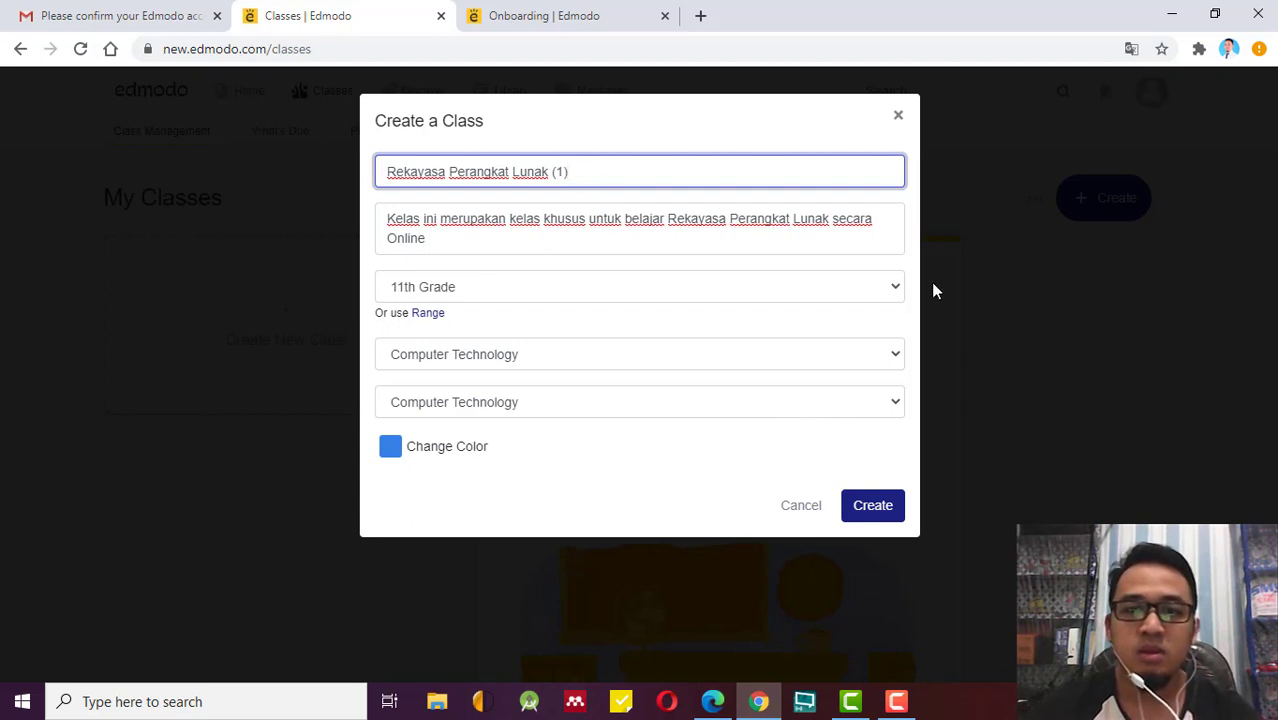
{"action": "left_click", "coordinate": [832, 222]}
{"action": "type", "text": "Kelompok 1"}
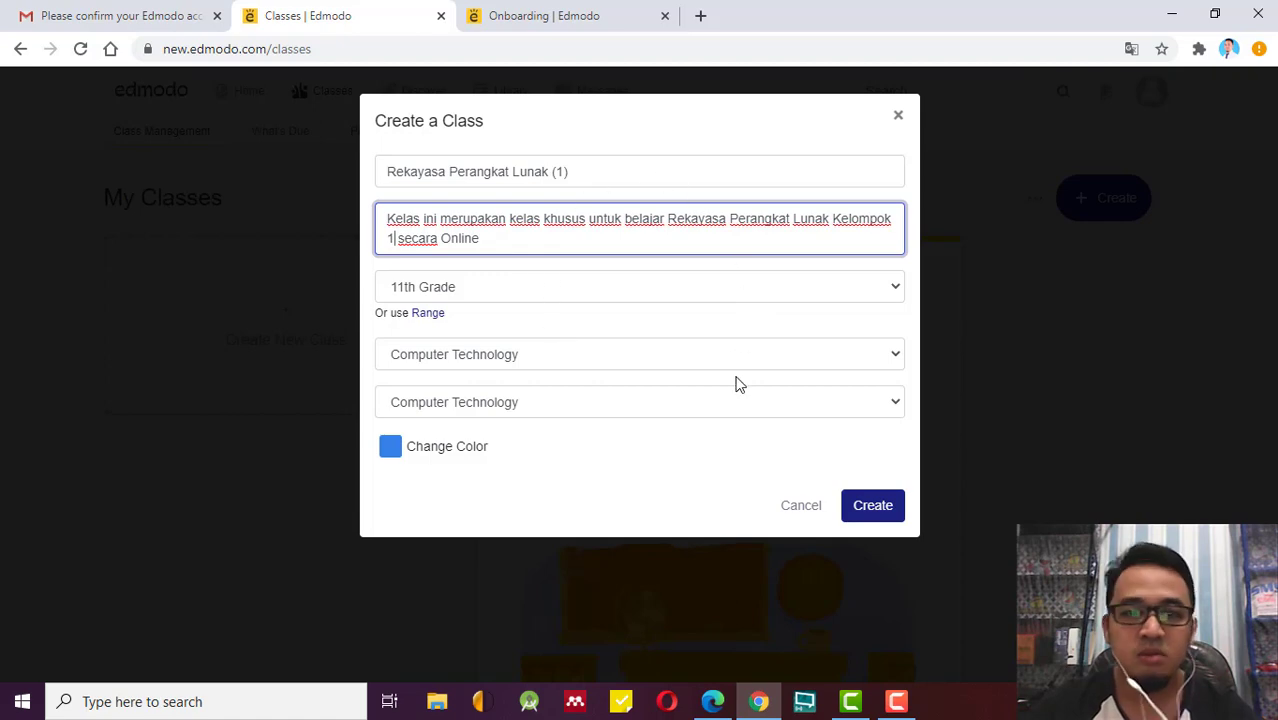
Create the Rekayasa Perangkat Lunak (1) class with these settings.
{"action": "left_click", "coordinate": [887, 512]}
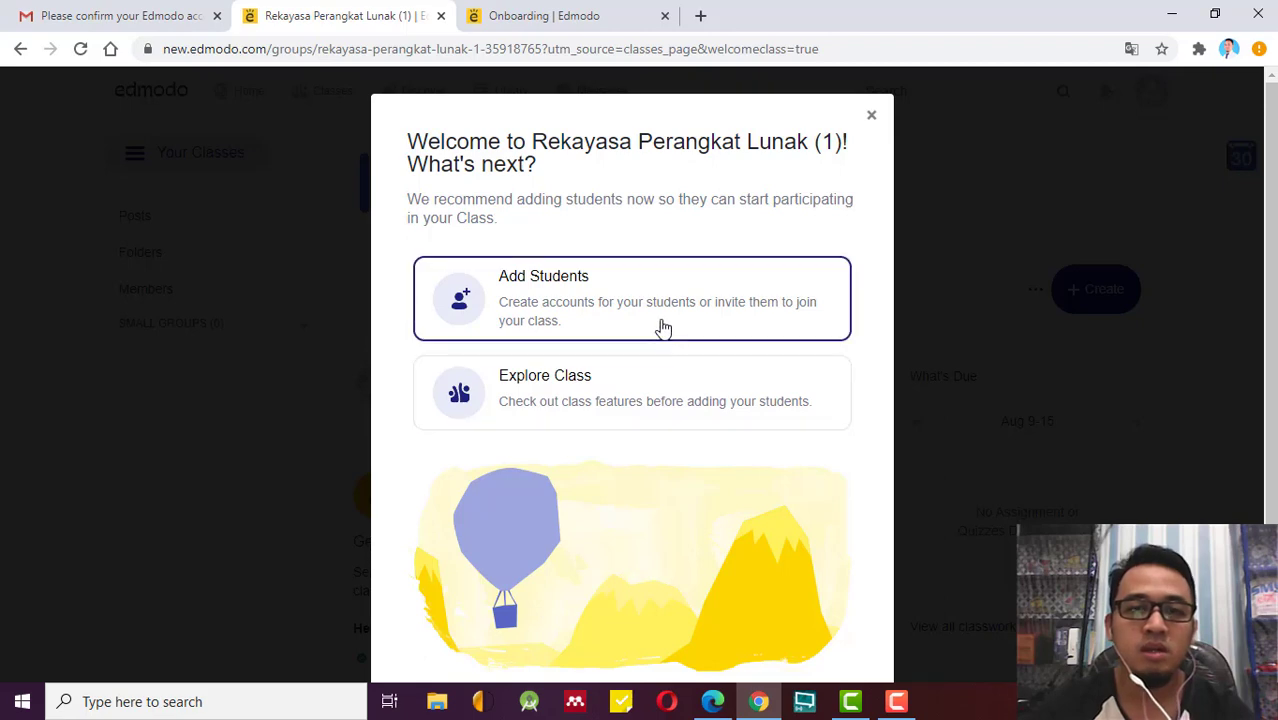
Start adding students and locate the create-student-accounts table.
{"action": "left_click", "coordinate": [686, 304]}
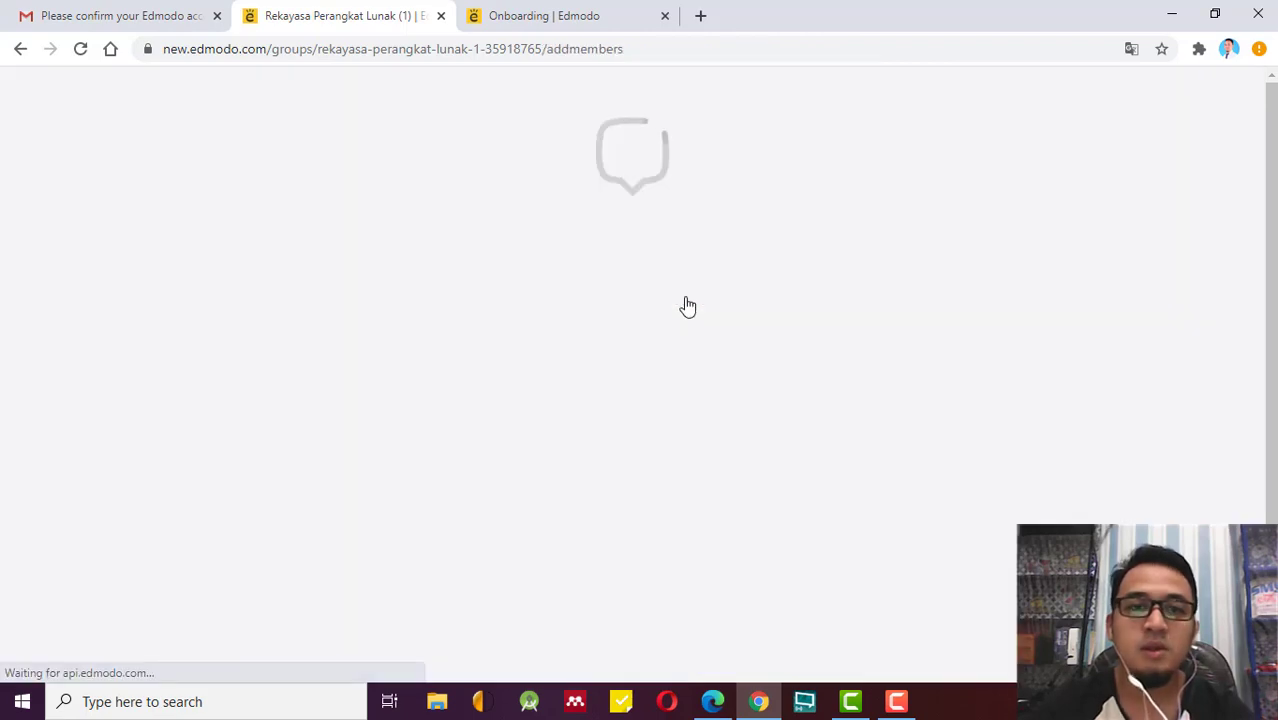
{"action": "scroll", "coordinate": [902, 351], "scroll_direction": "down", "scroll_amount": 3}
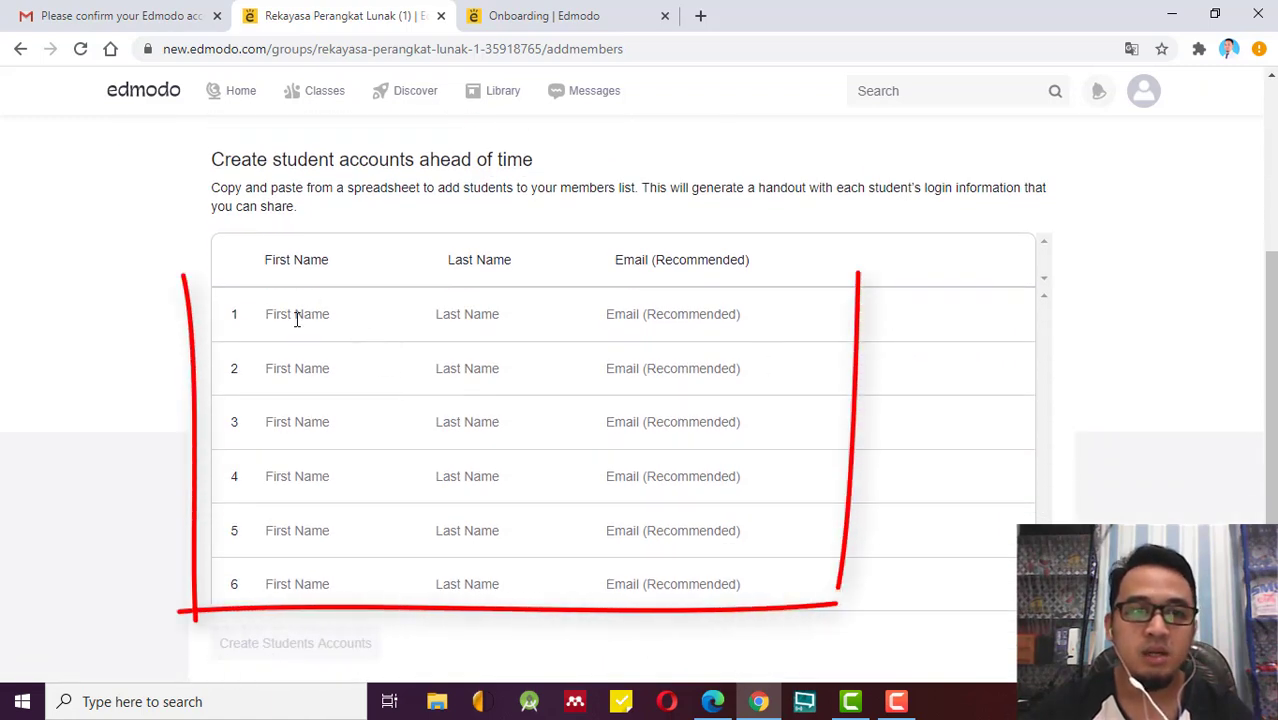
{"action": "left_click", "coordinate": [617, 320]}
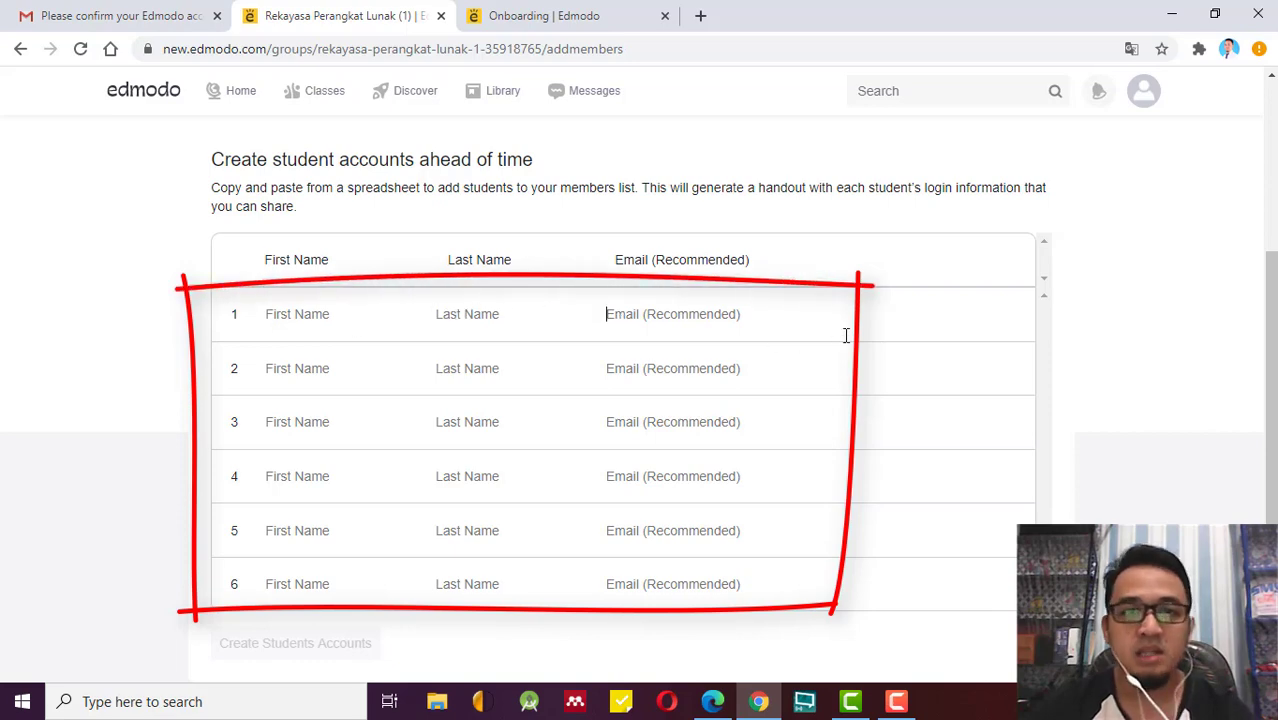
{"action": "scroll", "coordinate": [830, 334], "scroll_direction": "up", "scroll_amount": 2}
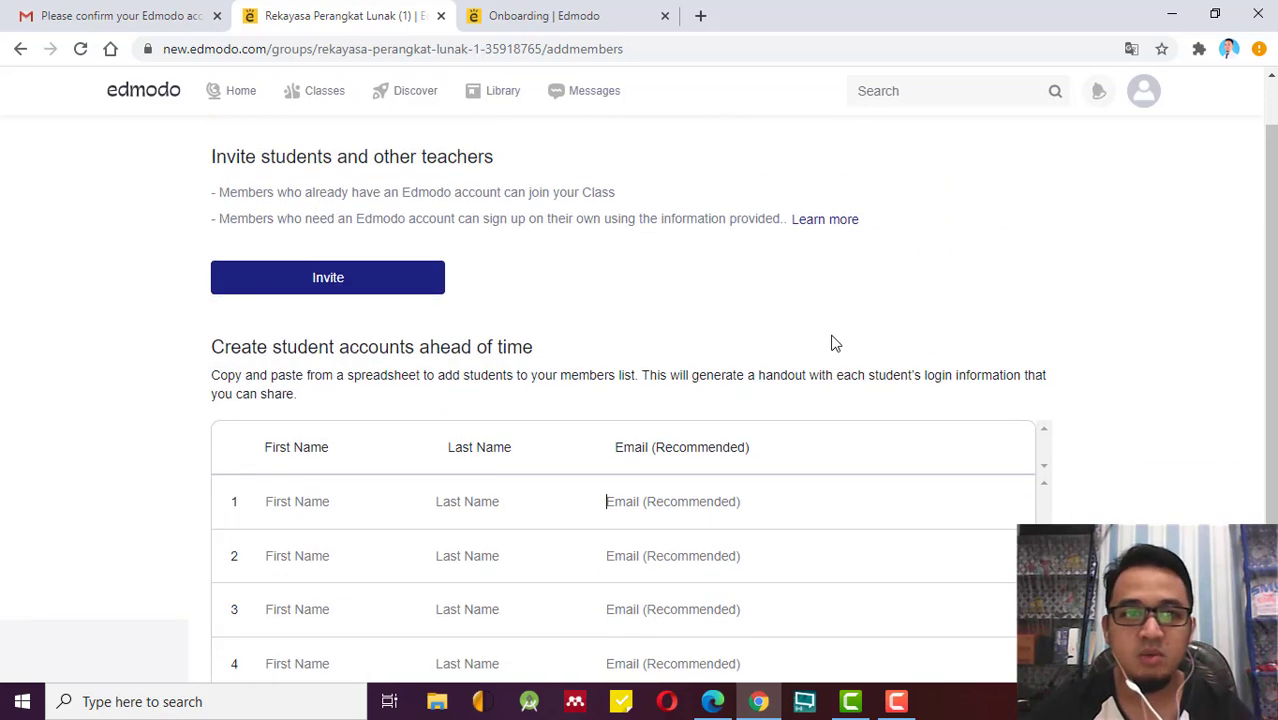
{"action": "scroll", "coordinate": [800, 398], "scroll_direction": "up", "scroll_amount": 1}
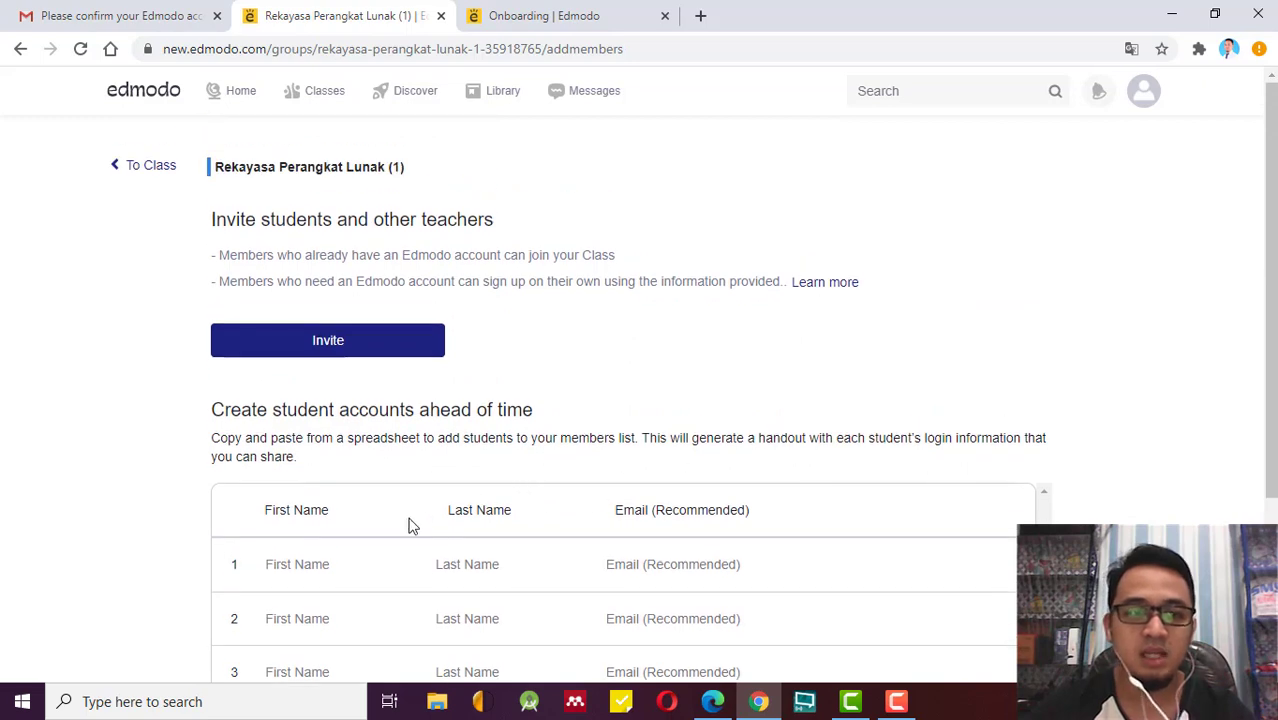
Enter the first student's first name, last name and e-mail address in row 1.
{"action": "left_click", "coordinate": [315, 562]}
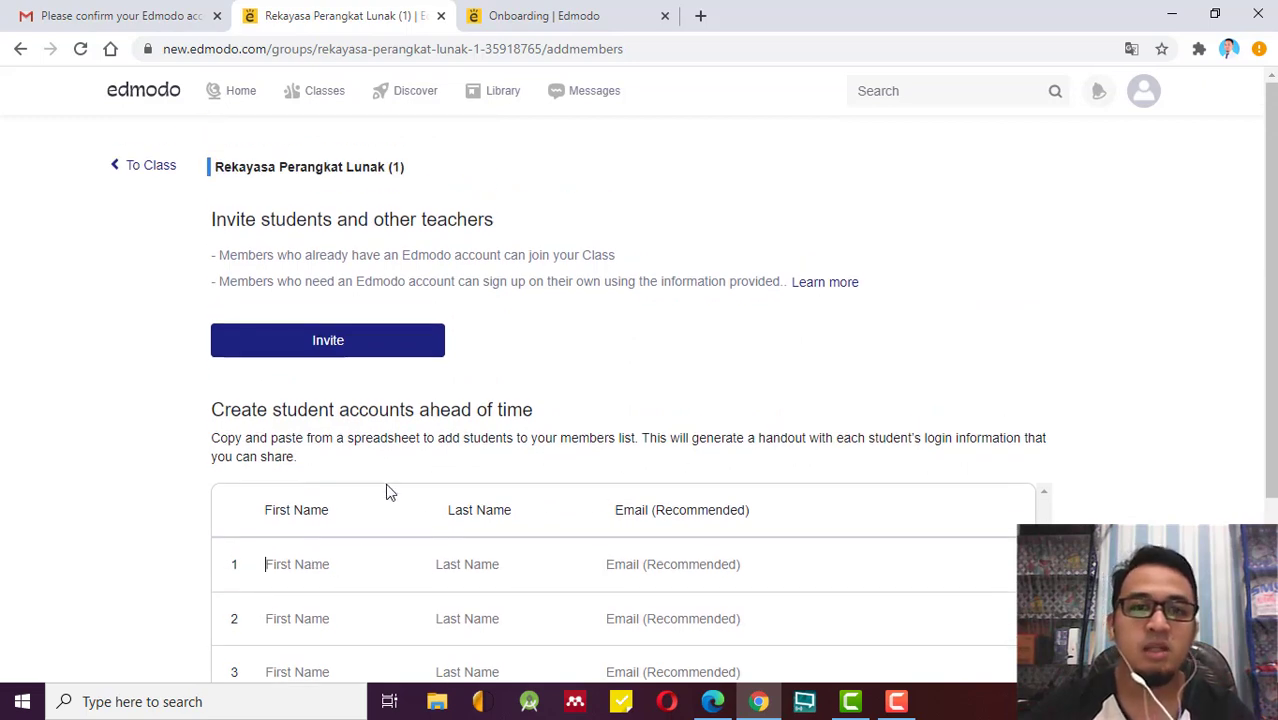
{"action": "scroll", "coordinate": [316, 500], "scroll_direction": "down", "scroll_amount": 1}
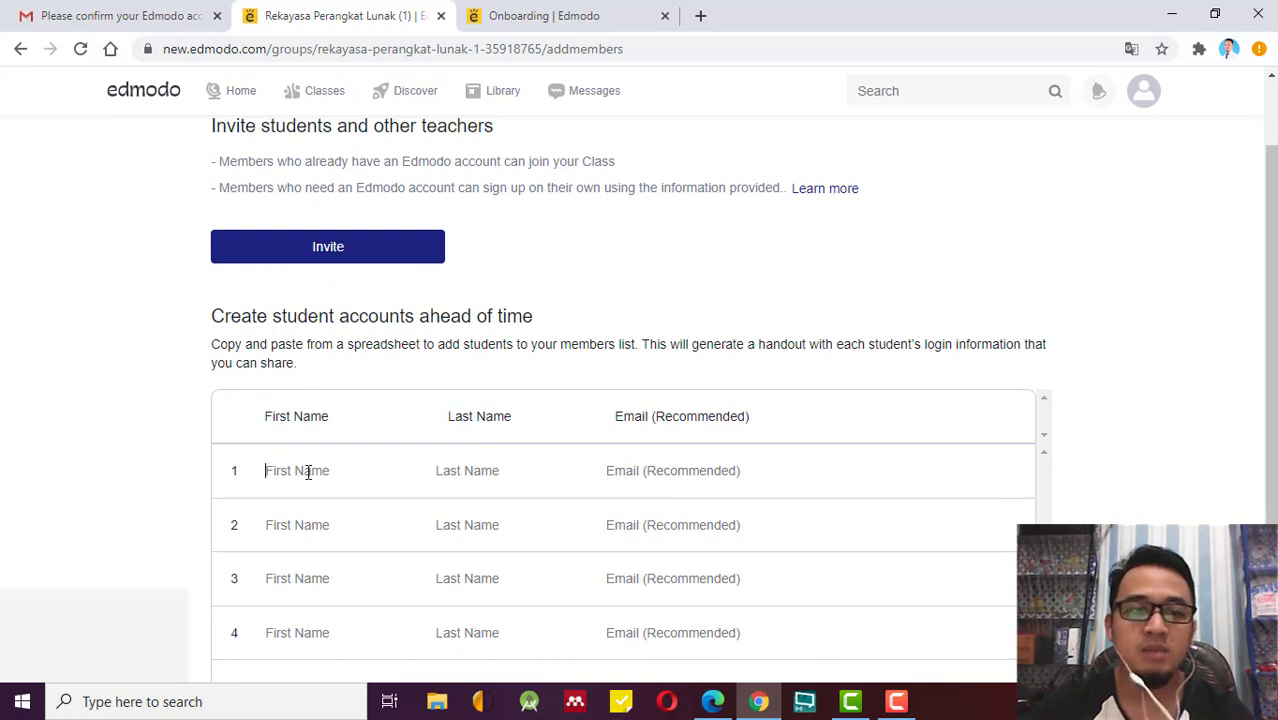
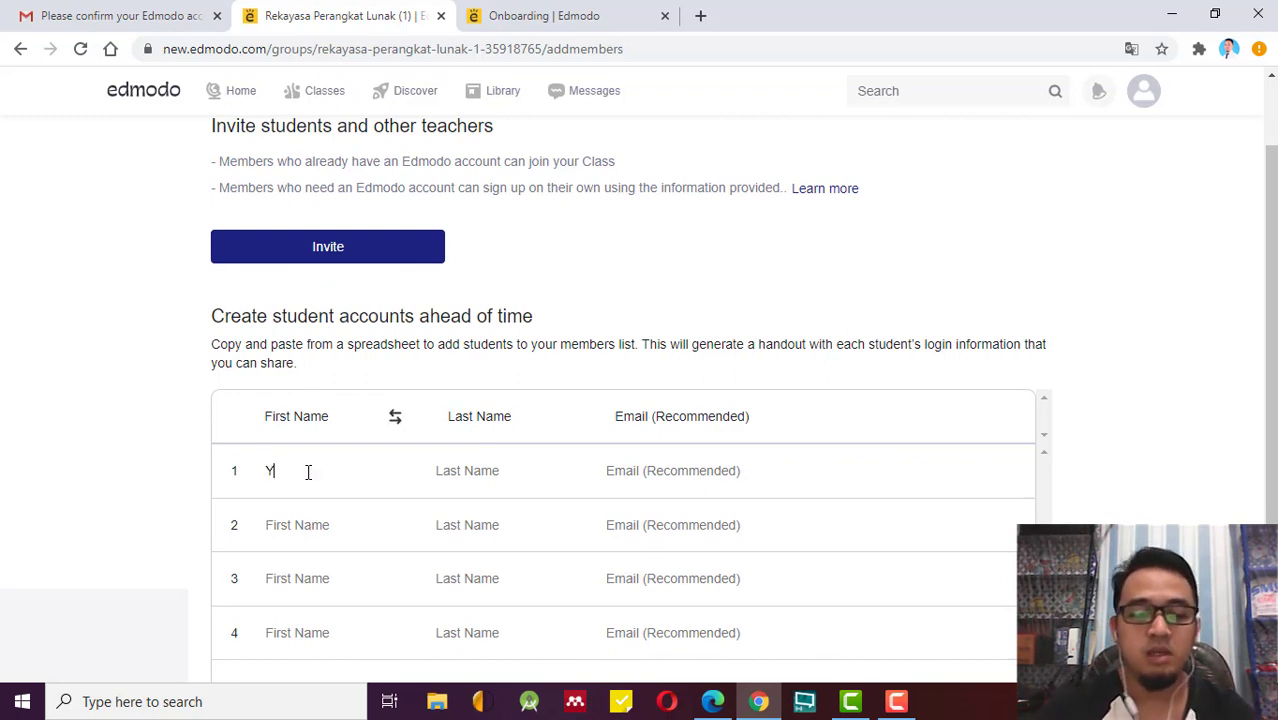
{"action": "key", "text": "Tab"}
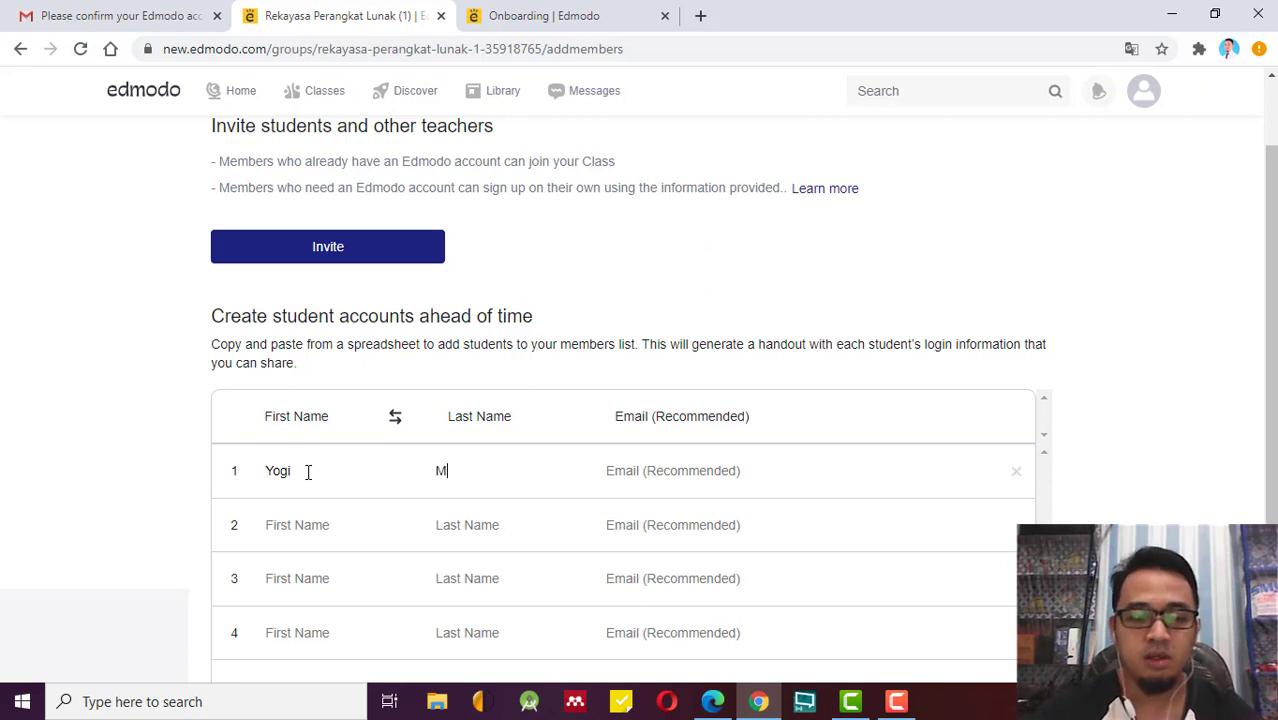
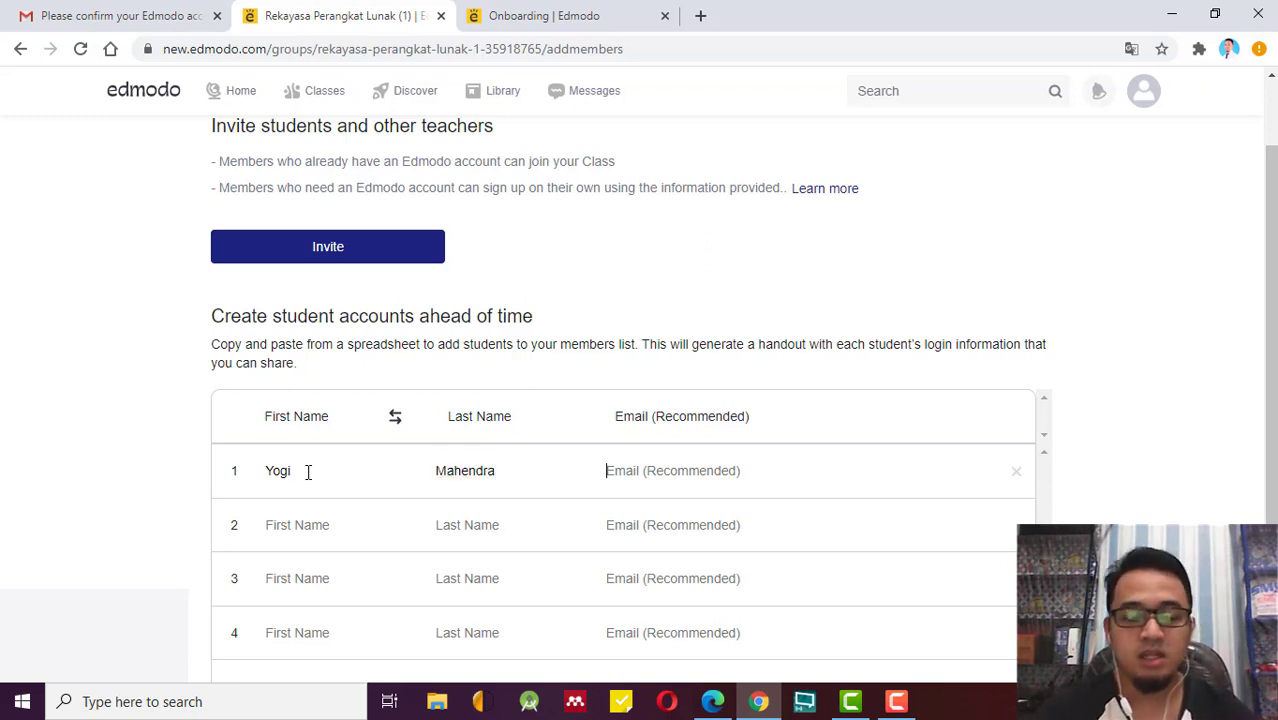
{"action": "key", "text": "Tab"}
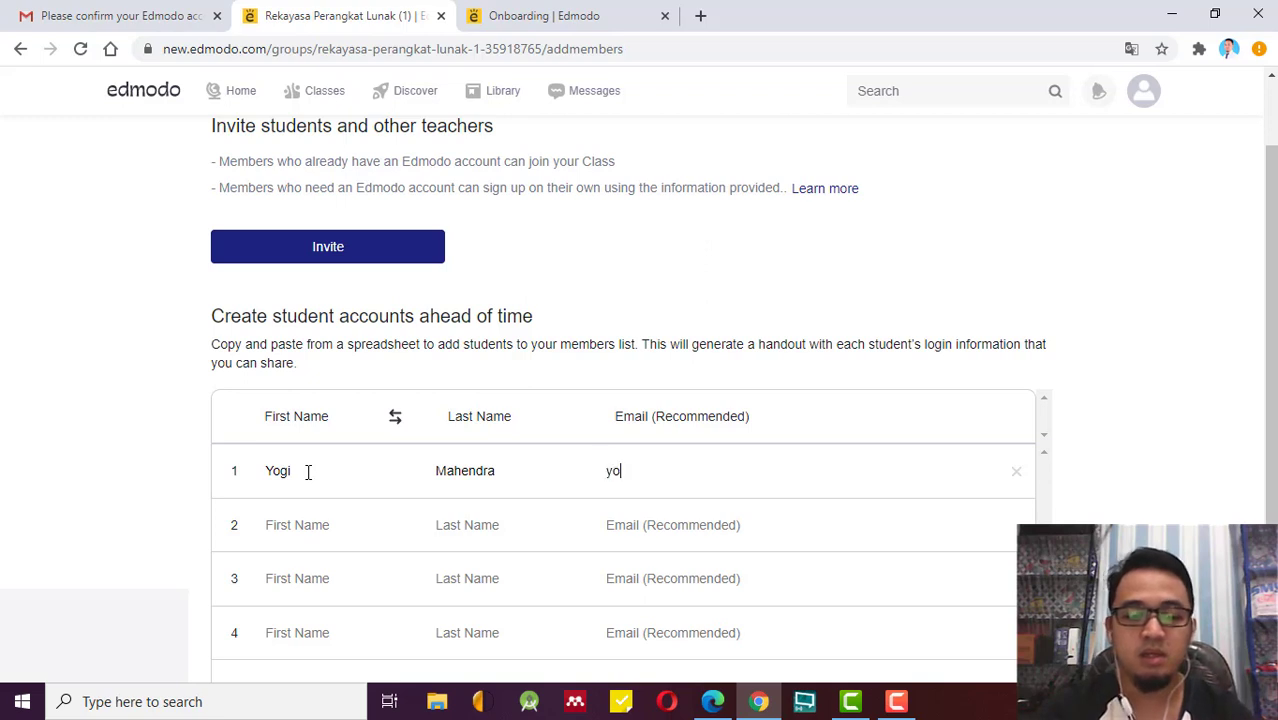
Check the options below the student table on the add-members page.
{"action": "scroll", "coordinate": [380, 470], "scroll_direction": "down", "scroll_amount": 2}
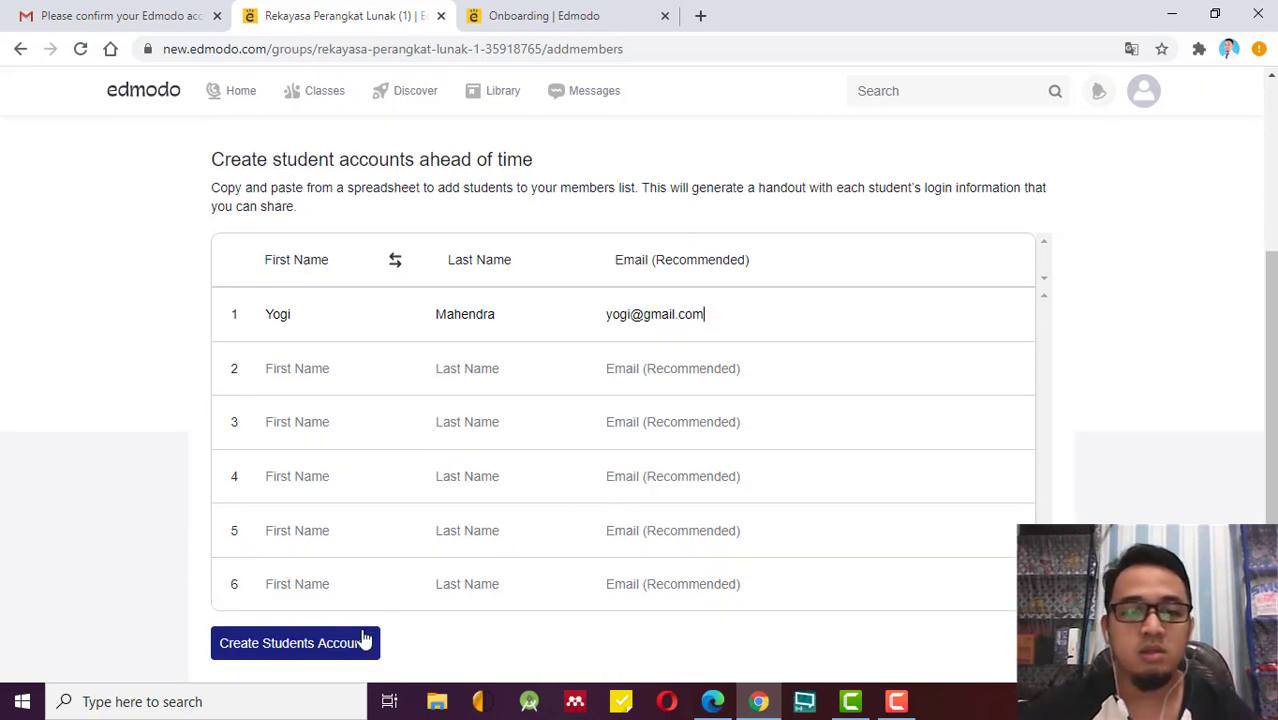
{"action": "left_click", "coordinate": [322, 384]}
{"action": "left_click", "coordinate": [303, 476]}
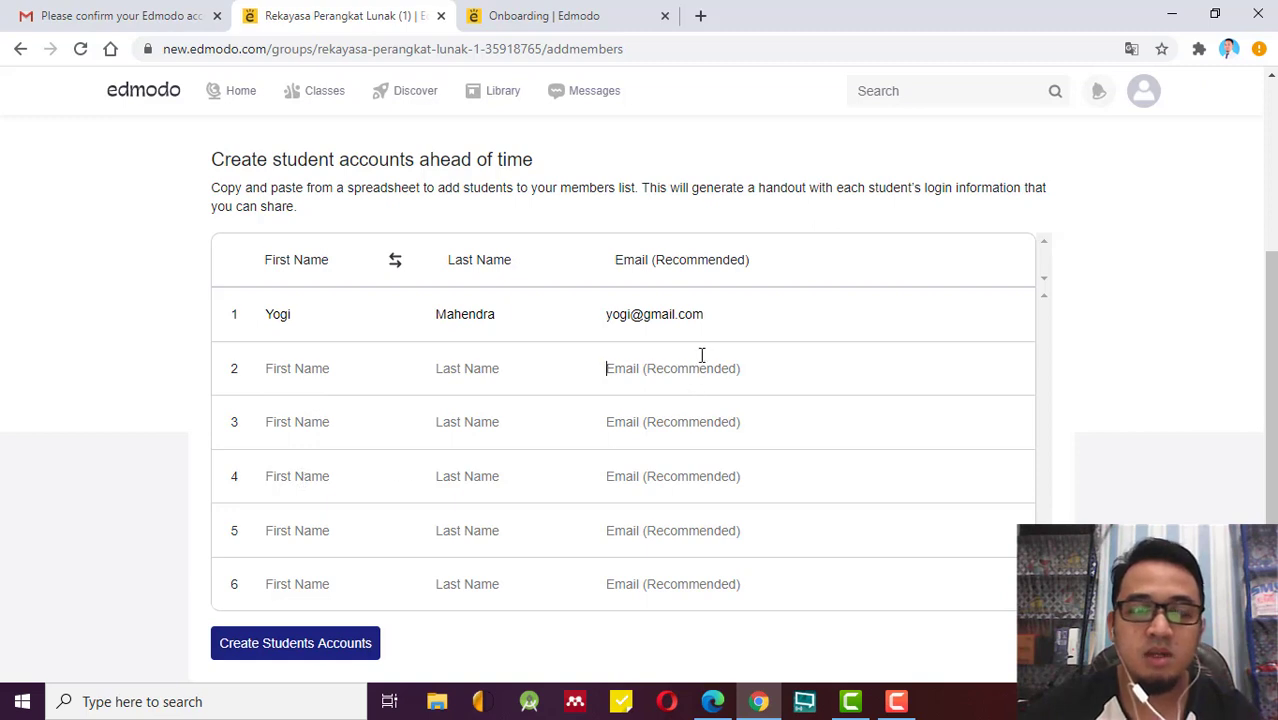
{"action": "left_click", "coordinate": [659, 411]}
{"action": "left_click", "coordinate": [643, 487]}
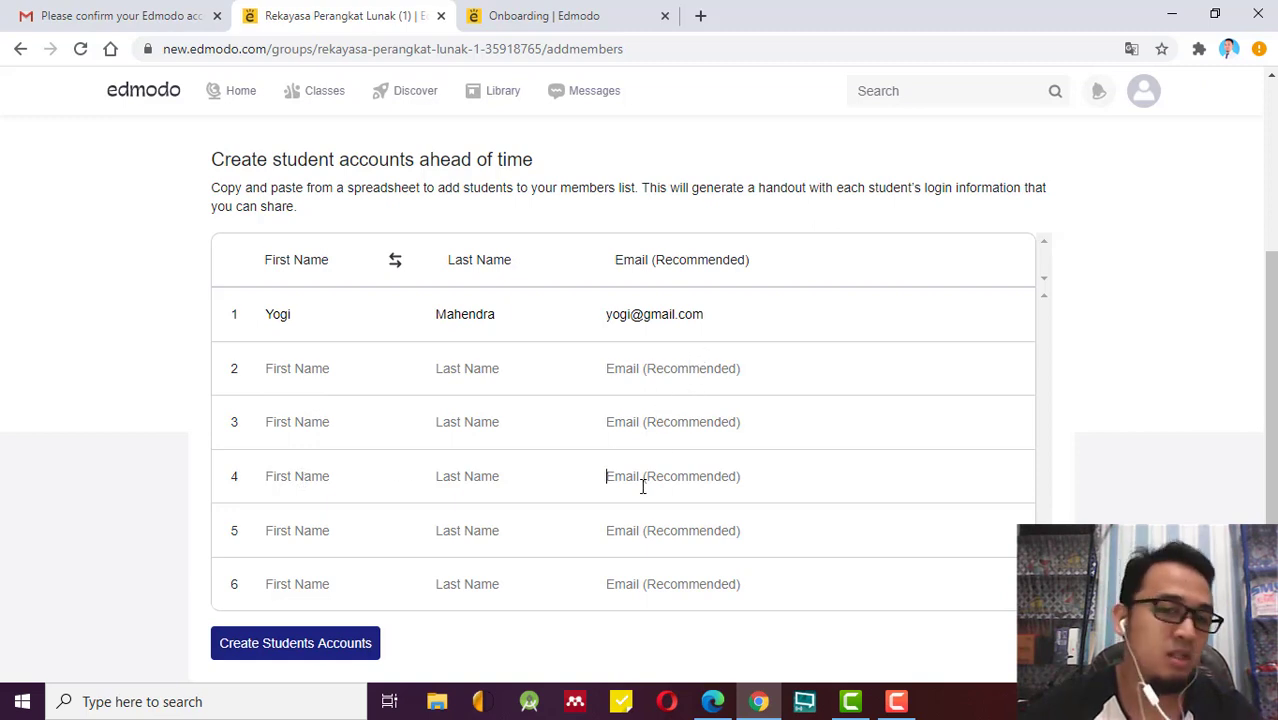
{"action": "scroll", "coordinate": [524, 500], "scroll_direction": "up", "scroll_amount": 3}
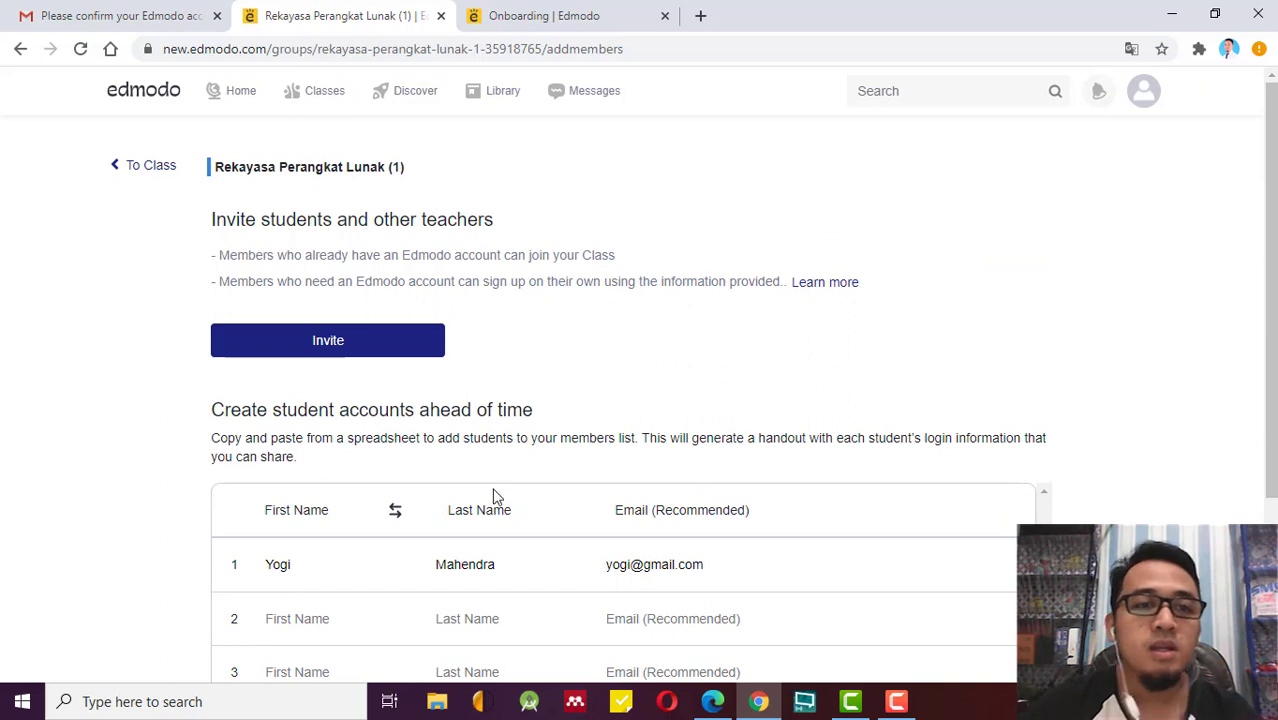
{"action": "scroll", "coordinate": [385, 380], "scroll_direction": "down", "scroll_amount": 3}
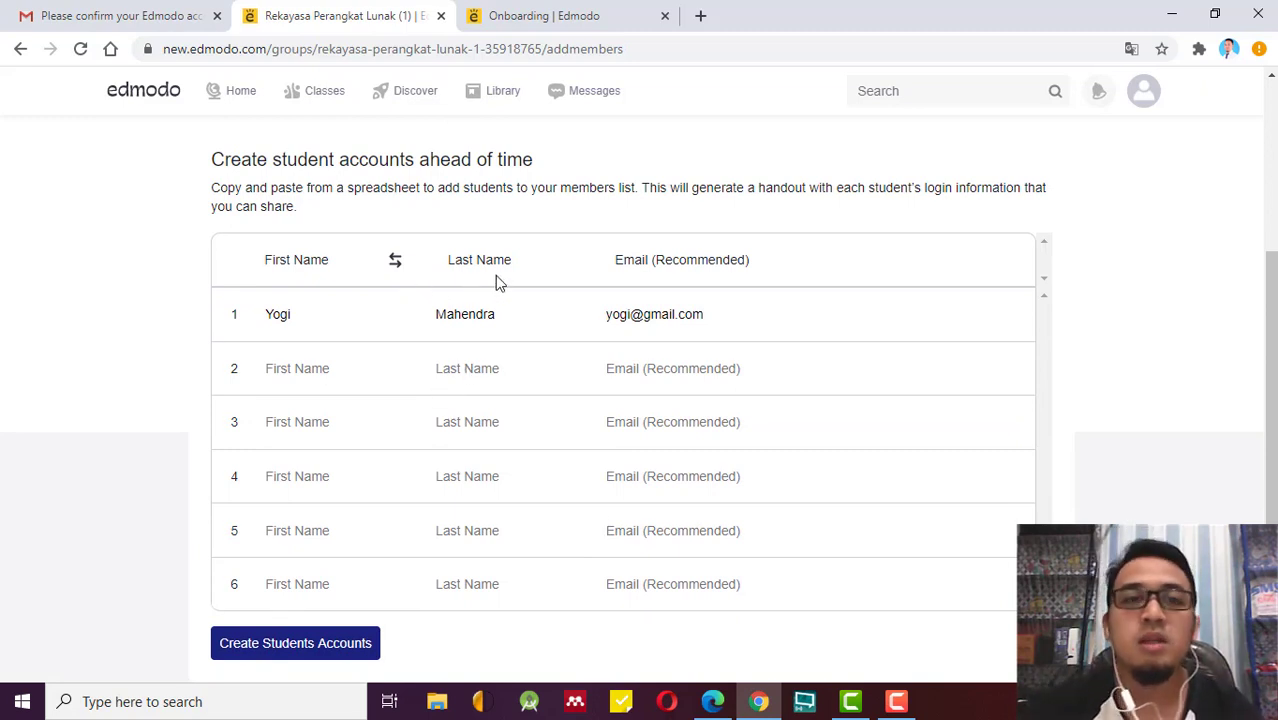
{"action": "scroll", "coordinate": [496, 280], "scroll_direction": "up", "scroll_amount": 3}
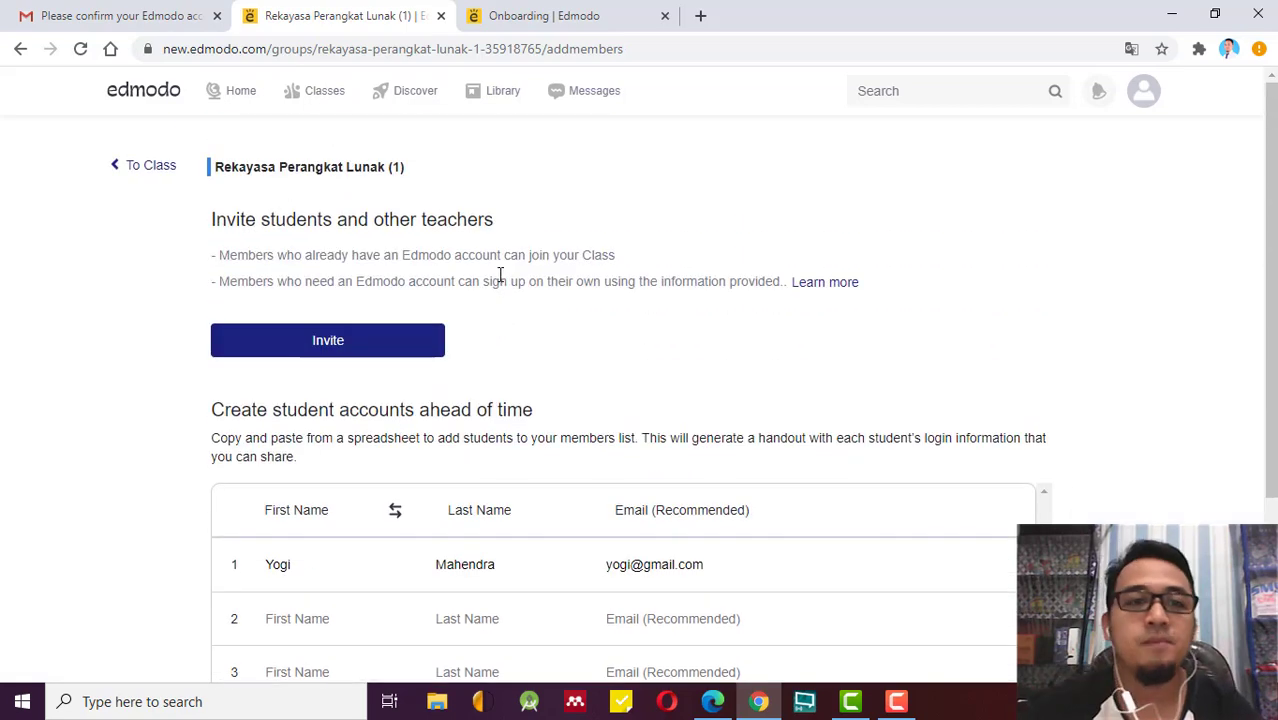
Return to the class page and expand More to reveal the teacher and description lines.
{"action": "left_click", "coordinate": [119, 170]}
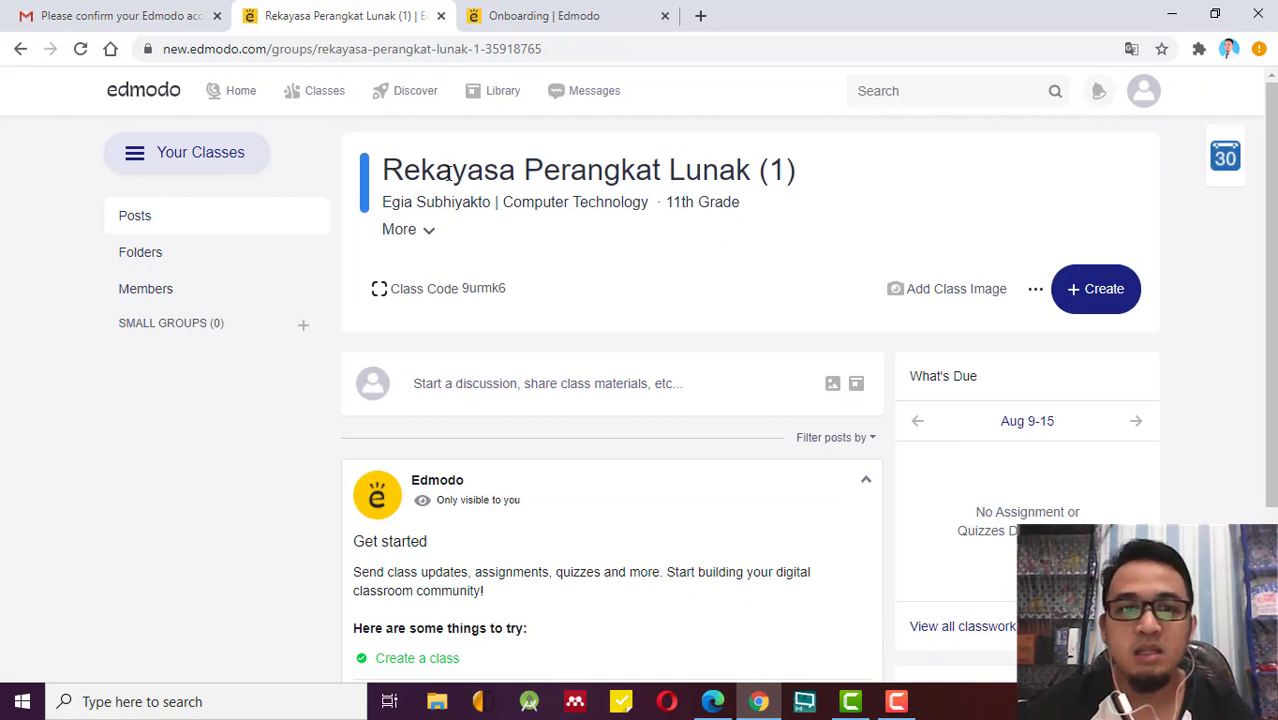
{"action": "left_click", "coordinate": [433, 237]}
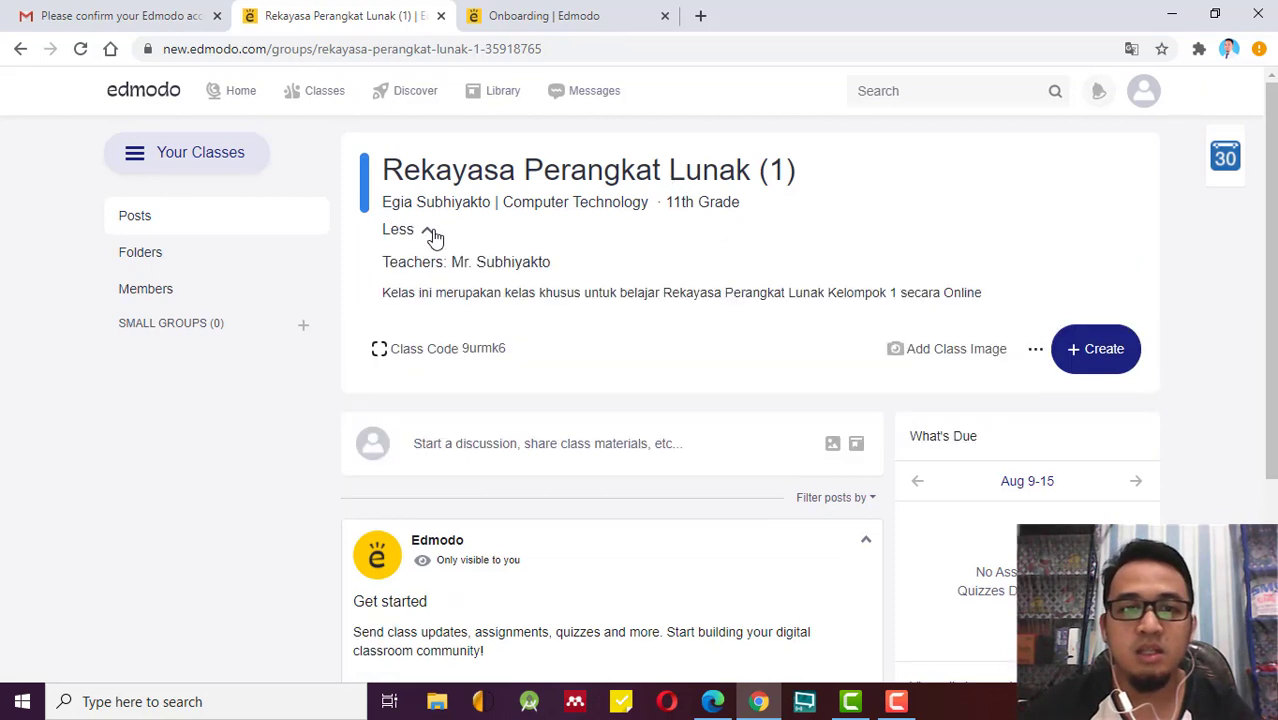
{"action": "left_click_drag", "start_coordinate": [390, 204], "coordinate": [443, 228]}
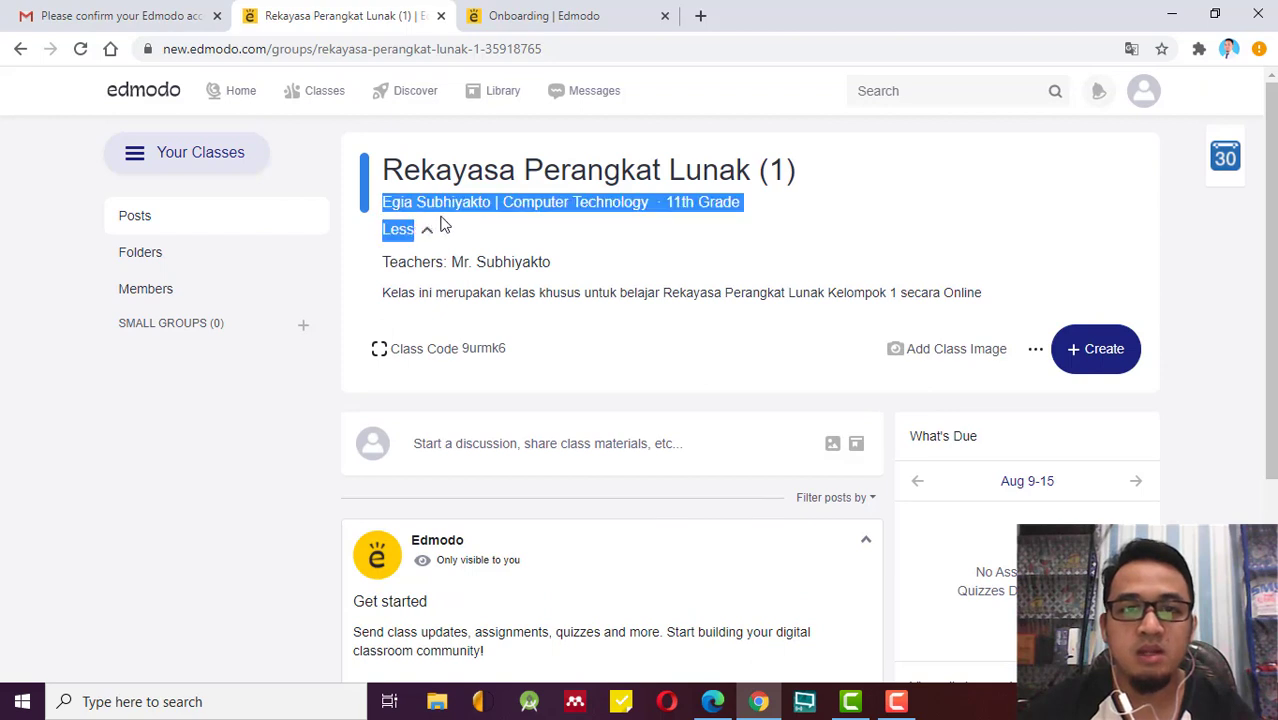
{"action": "left_click", "coordinate": [570, 202]}
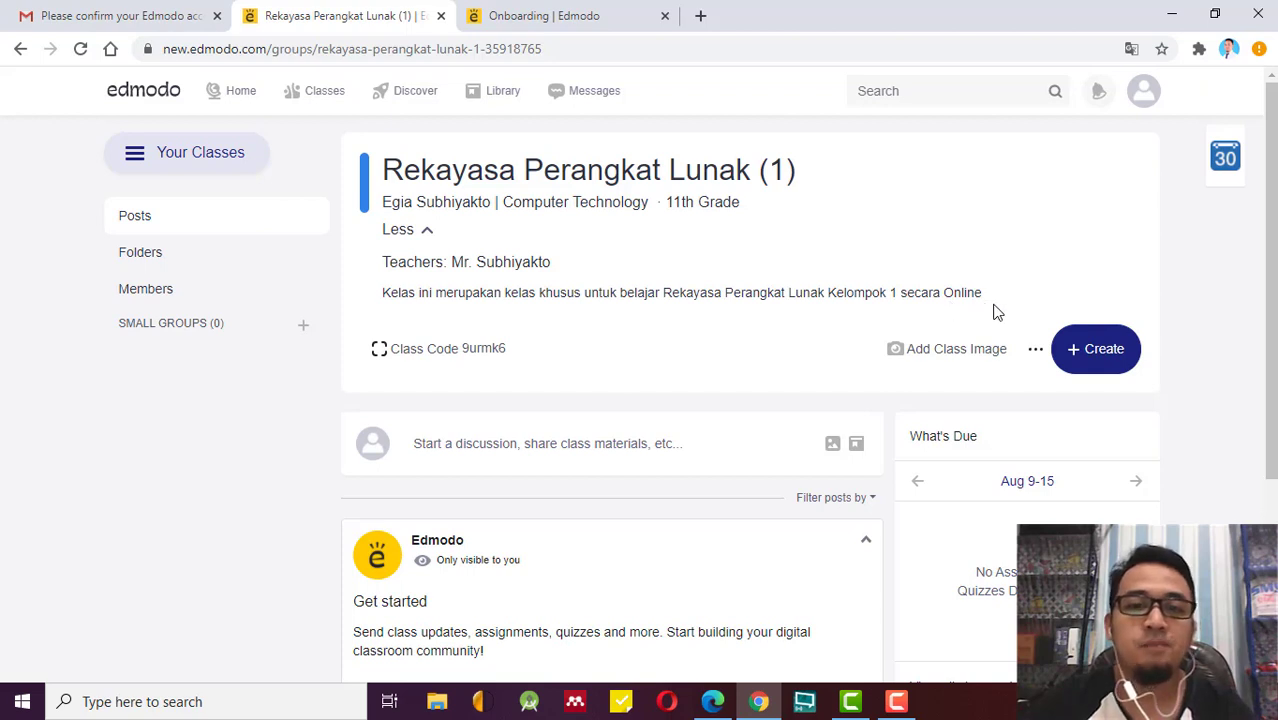
{"action": "left_click_drag", "start_coordinate": [975, 292], "coordinate": [383, 316]}
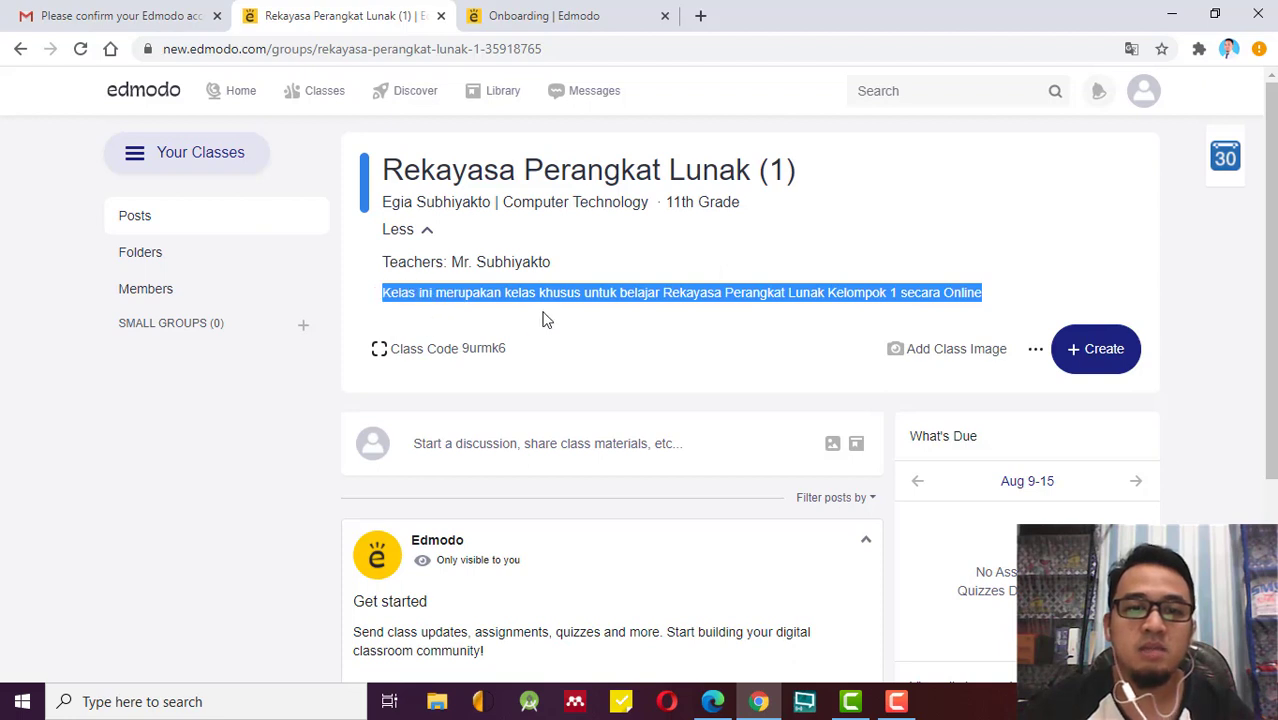
{"action": "left_click", "coordinate": [765, 259]}
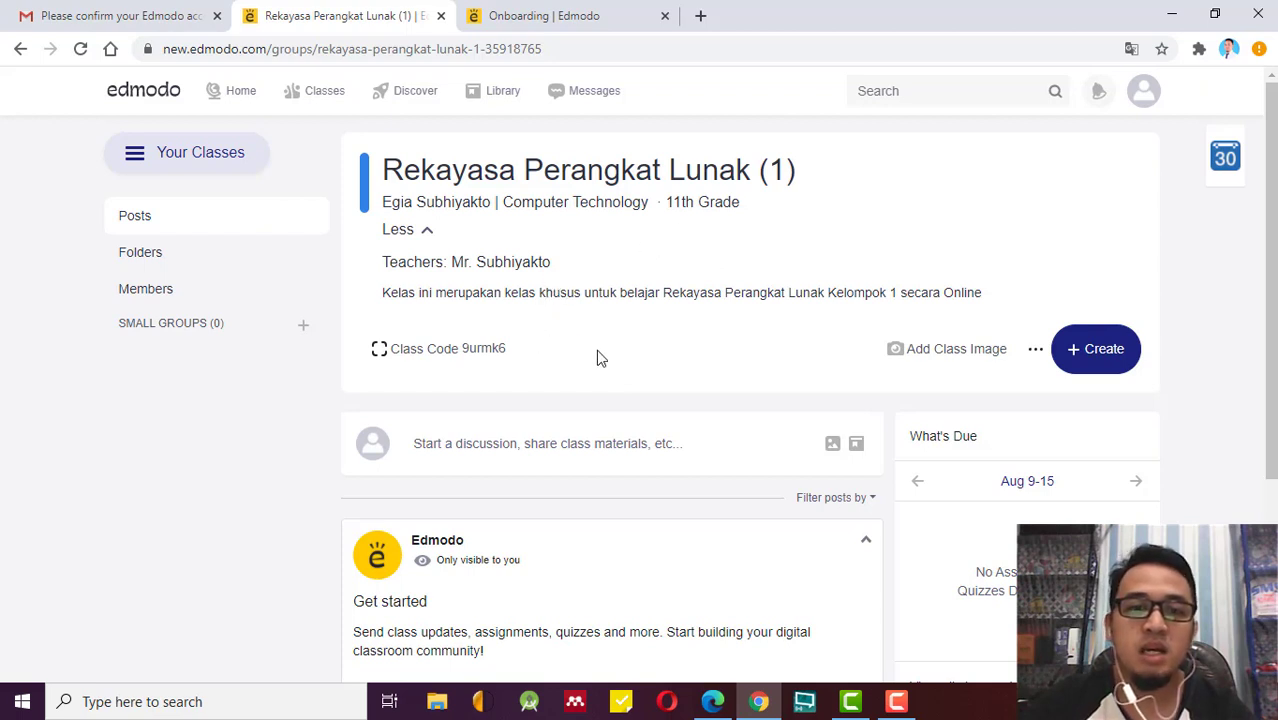
Copy the class join code and switch the Invite people dialog to Share a PDF.
{"action": "left_click", "coordinate": [474, 360]}
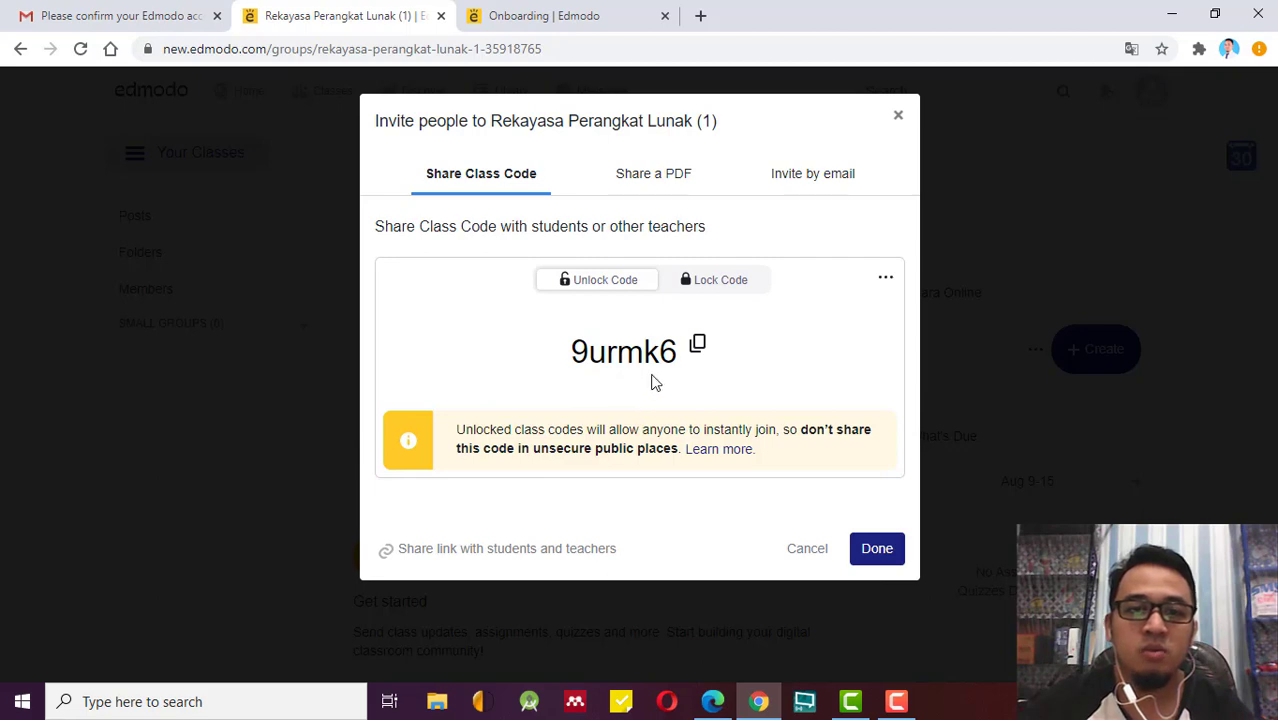
{"action": "left_click", "coordinate": [698, 344]}
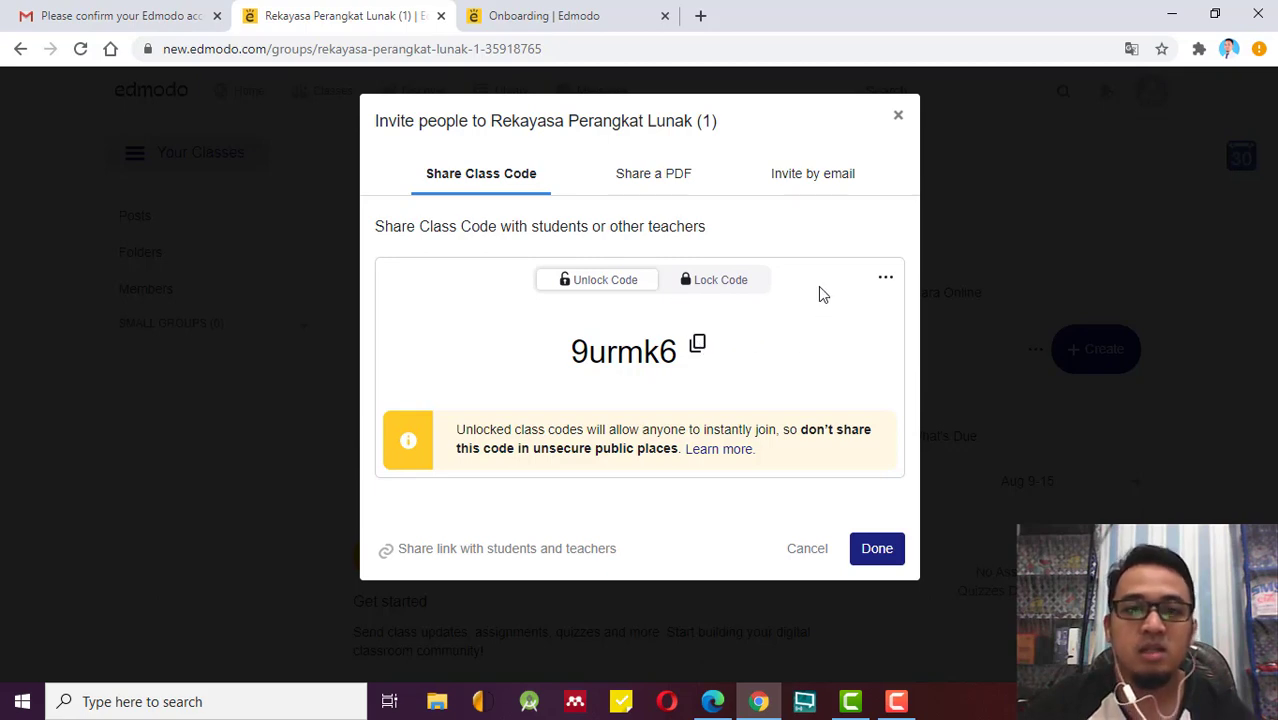
{"action": "left_click", "coordinate": [663, 177]}
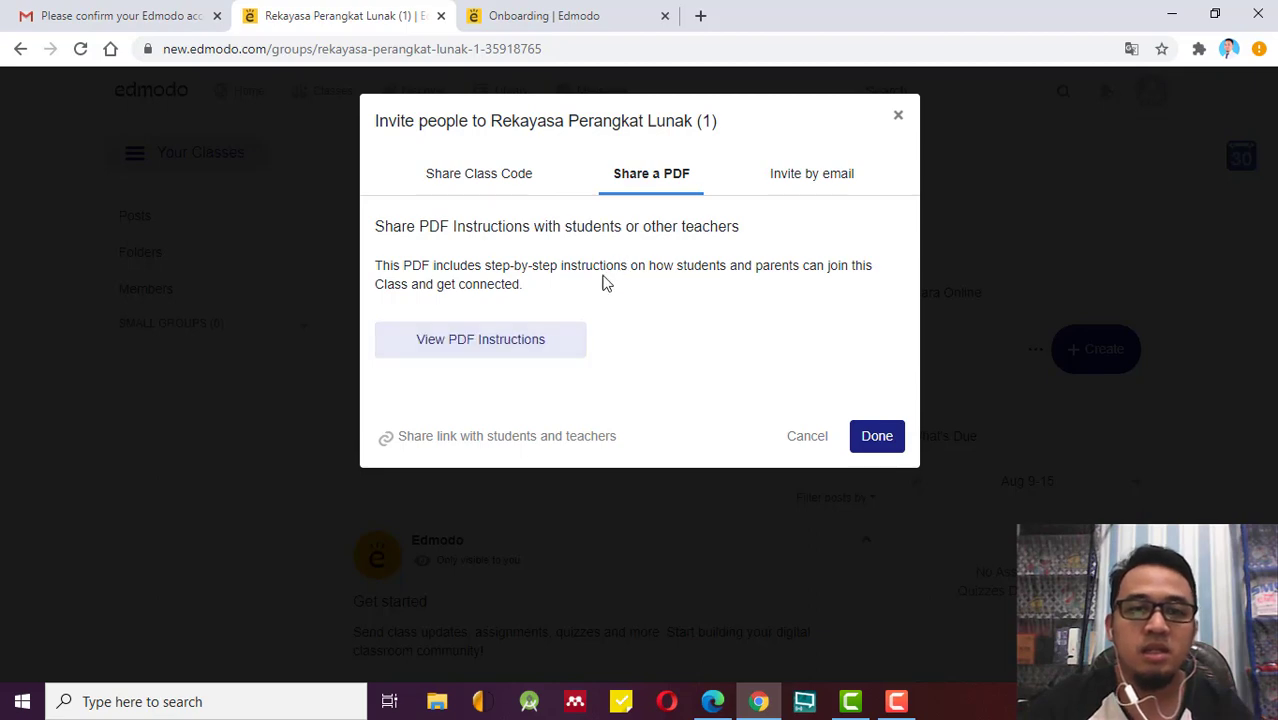
{"action": "left_click", "coordinate": [501, 182]}
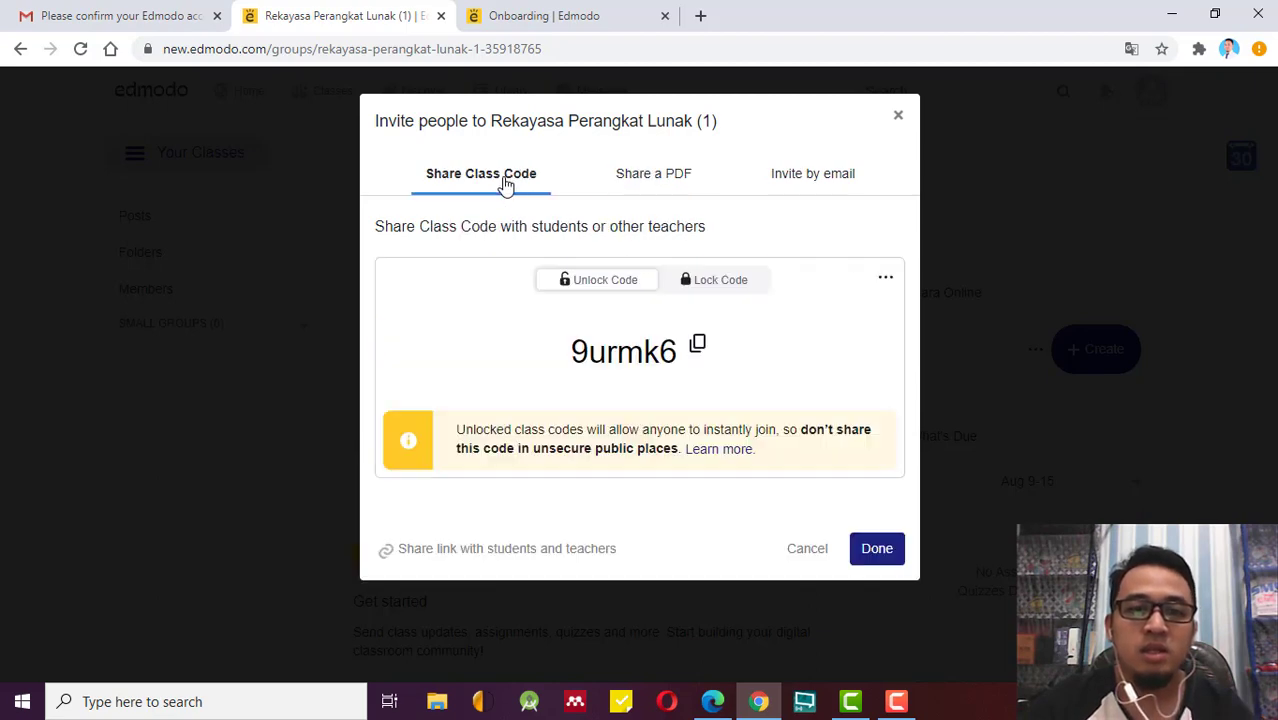
{"action": "left_click", "coordinate": [654, 175]}
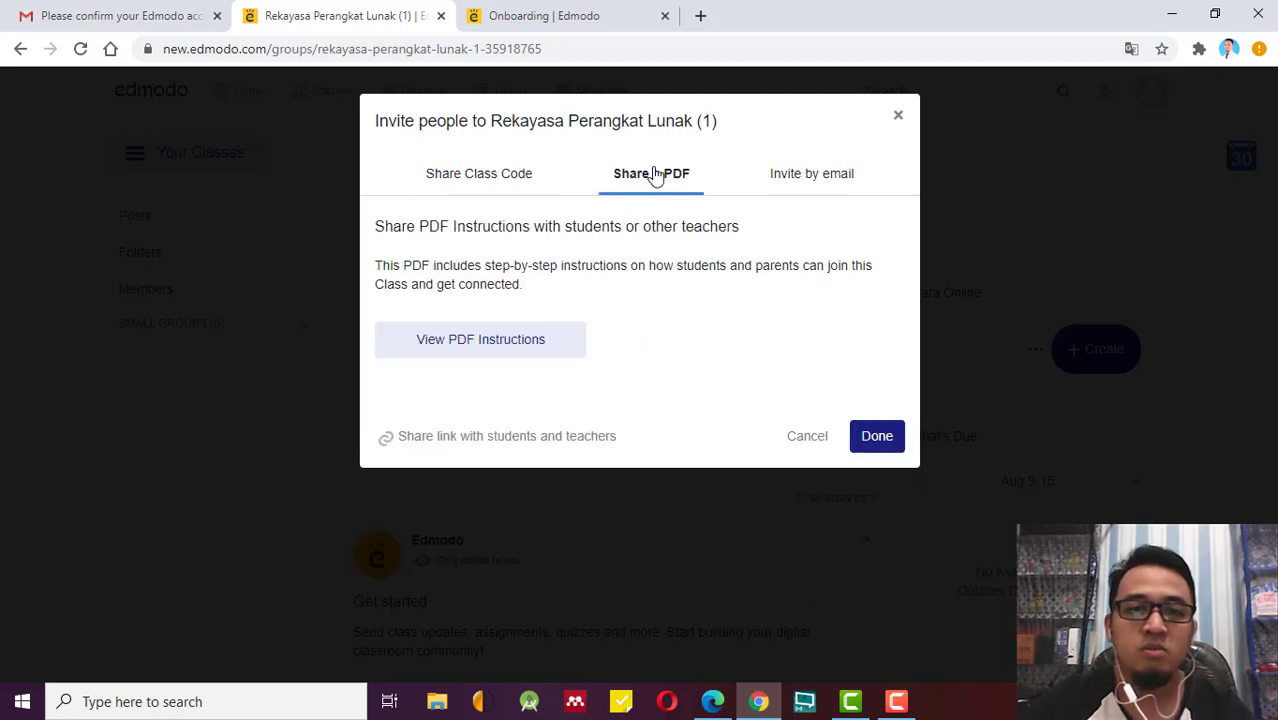
View the PDF join instructions and scroll to the Instructions for Students and Parents.
{"action": "left_click", "coordinate": [487, 352]}
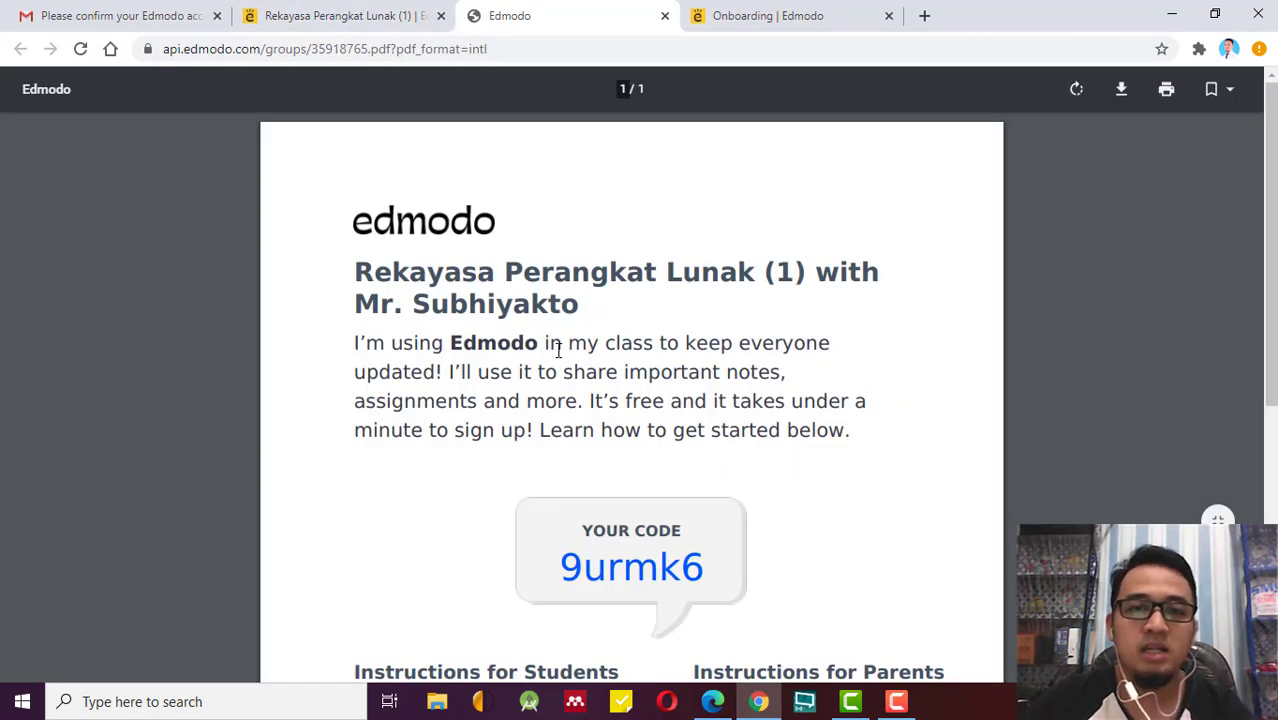
{"action": "scroll", "coordinate": [816, 390], "scroll_direction": "down", "scroll_amount": 2}
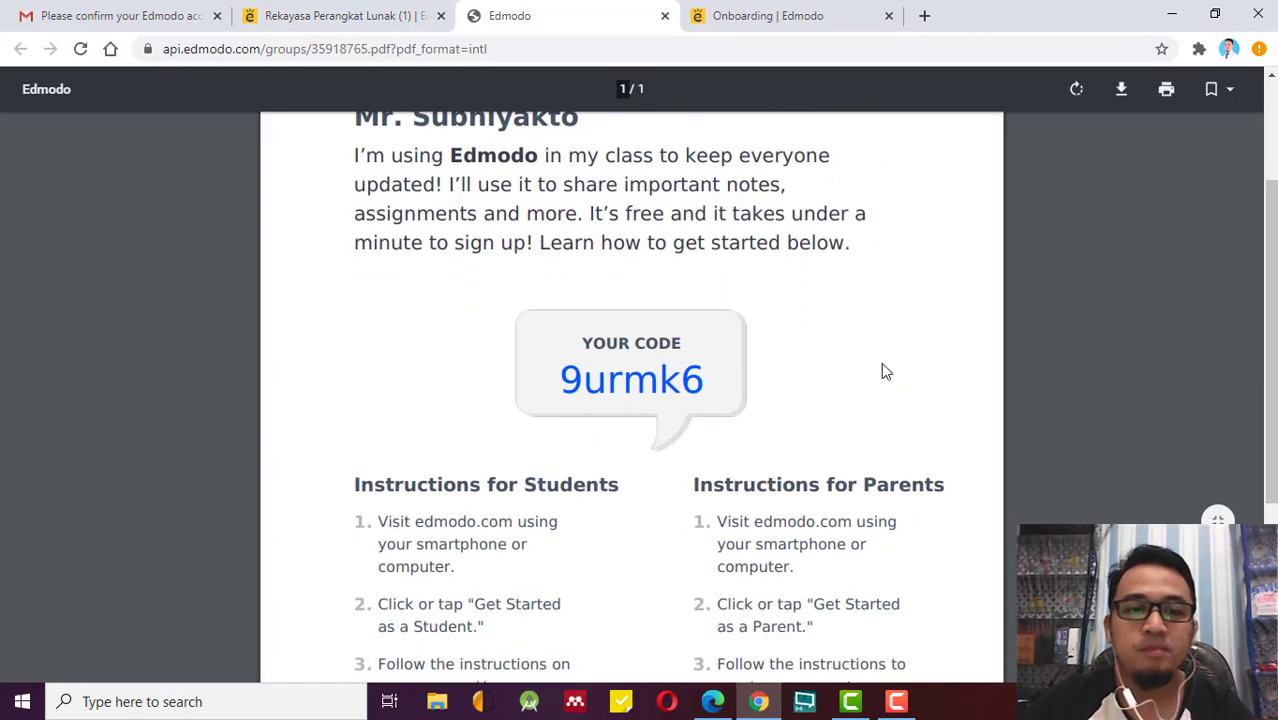
{"action": "scroll", "coordinate": [884, 368], "scroll_direction": "down", "scroll_amount": 3}
{"action": "scroll", "coordinate": [885, 363], "scroll_direction": "up", "scroll_amount": 5}
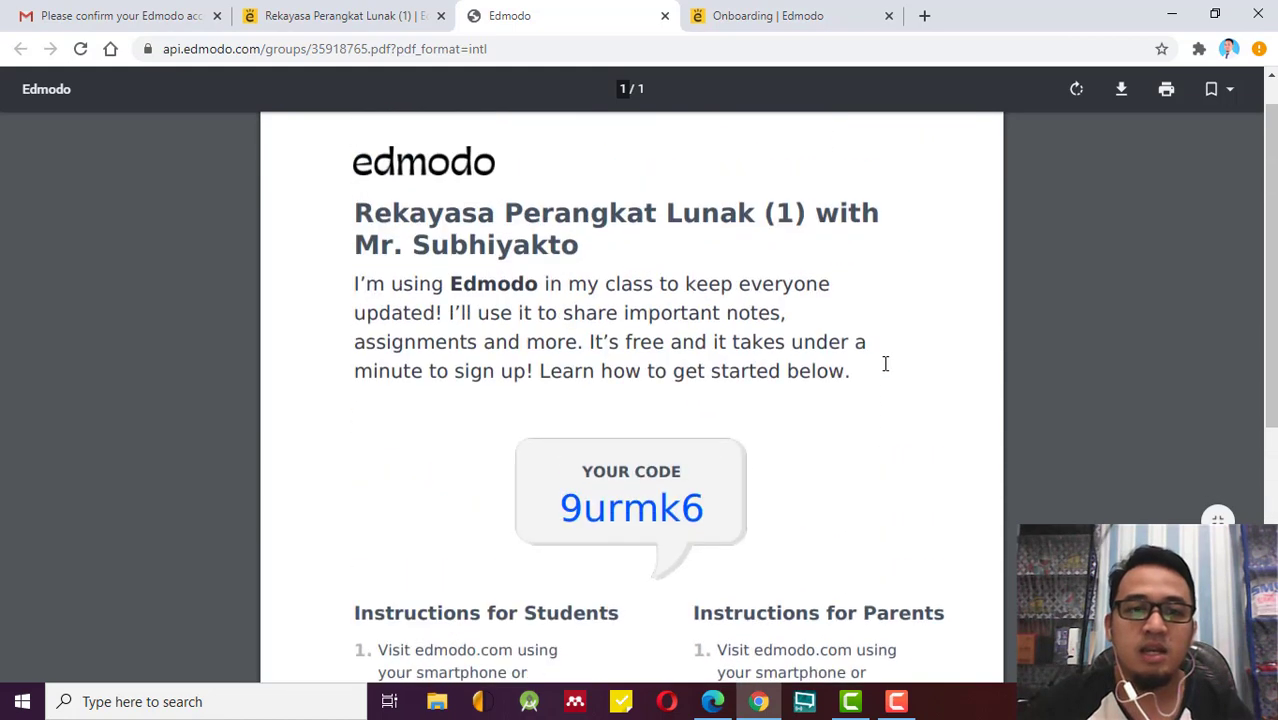
{"action": "scroll", "coordinate": [885, 363], "scroll_direction": "down", "scroll_amount": 1}
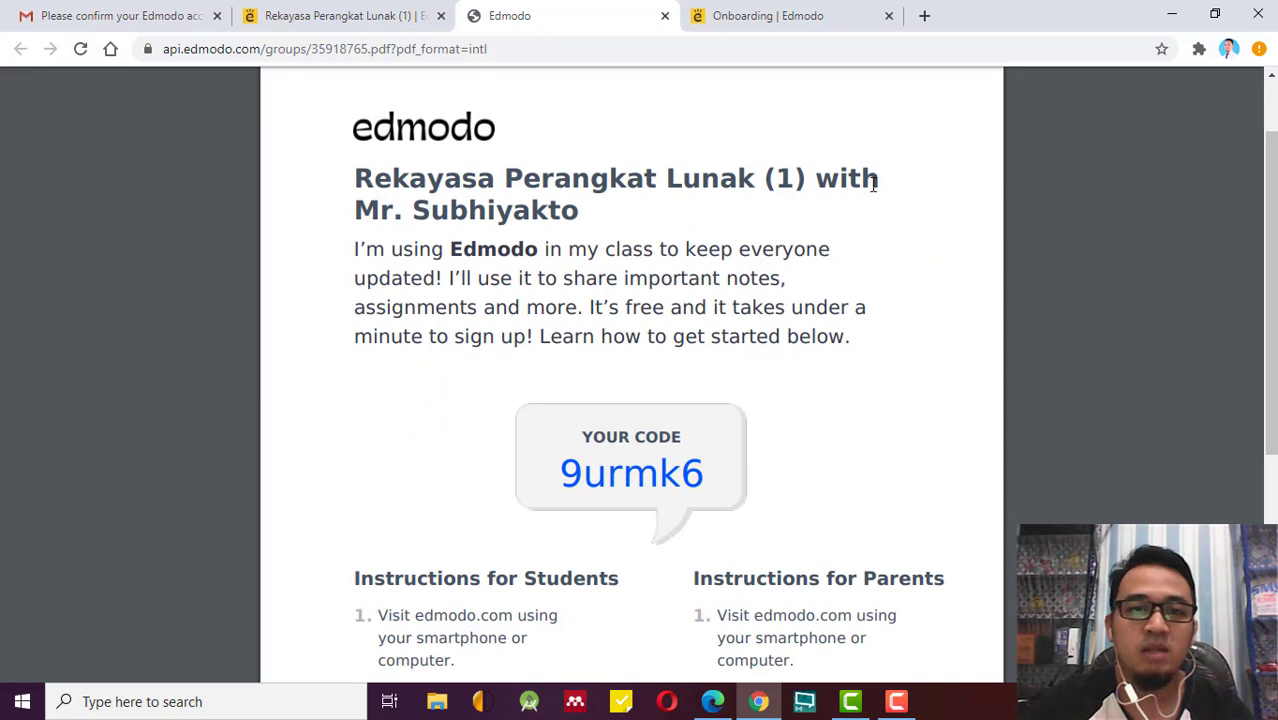
{"action": "scroll", "coordinate": [570, 458], "scroll_direction": "down", "scroll_amount": 1}
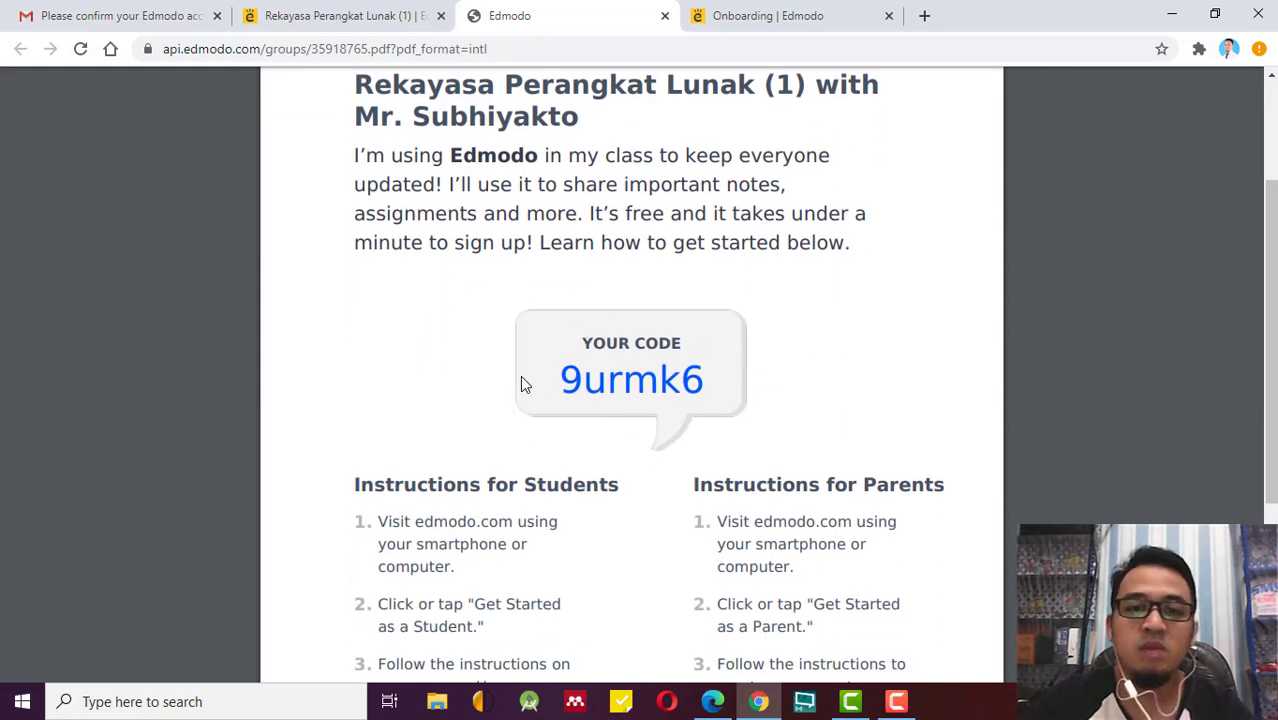
{"action": "scroll", "coordinate": [700, 440], "scroll_direction": "down", "scroll_amount": 2}
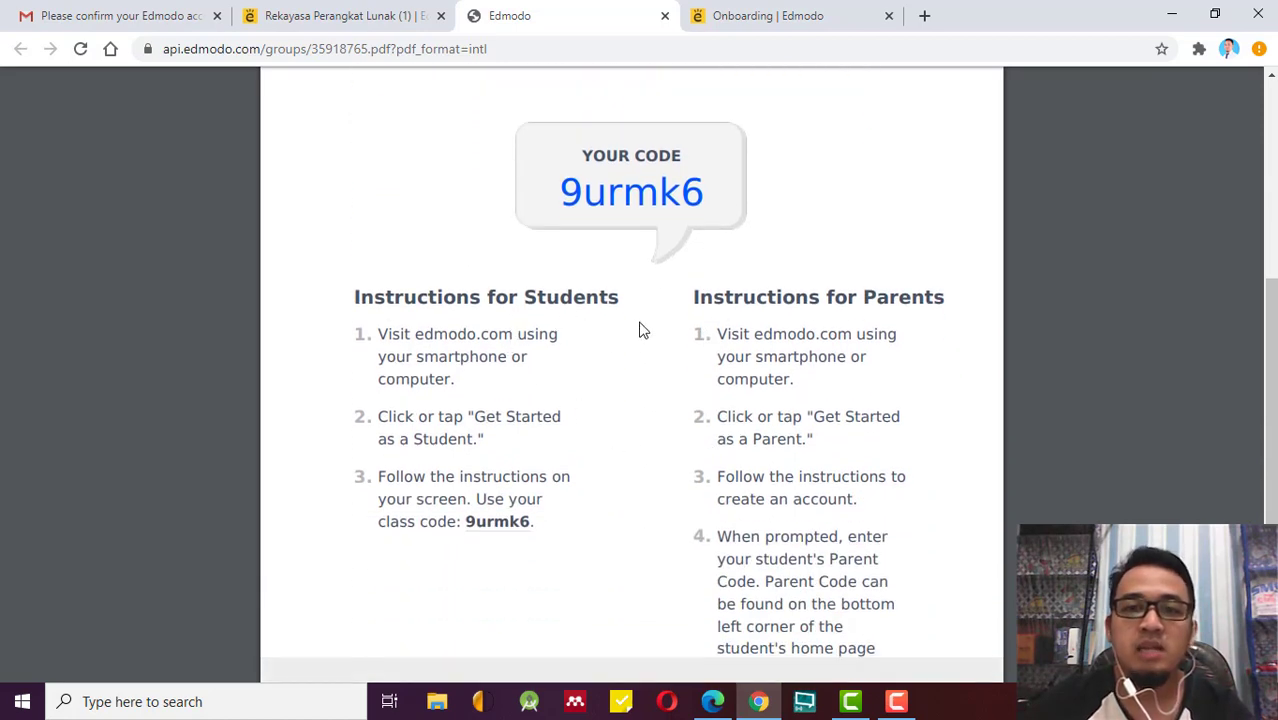
{"action": "scroll", "coordinate": [650, 340], "scroll_direction": "down", "scroll_amount": 1}
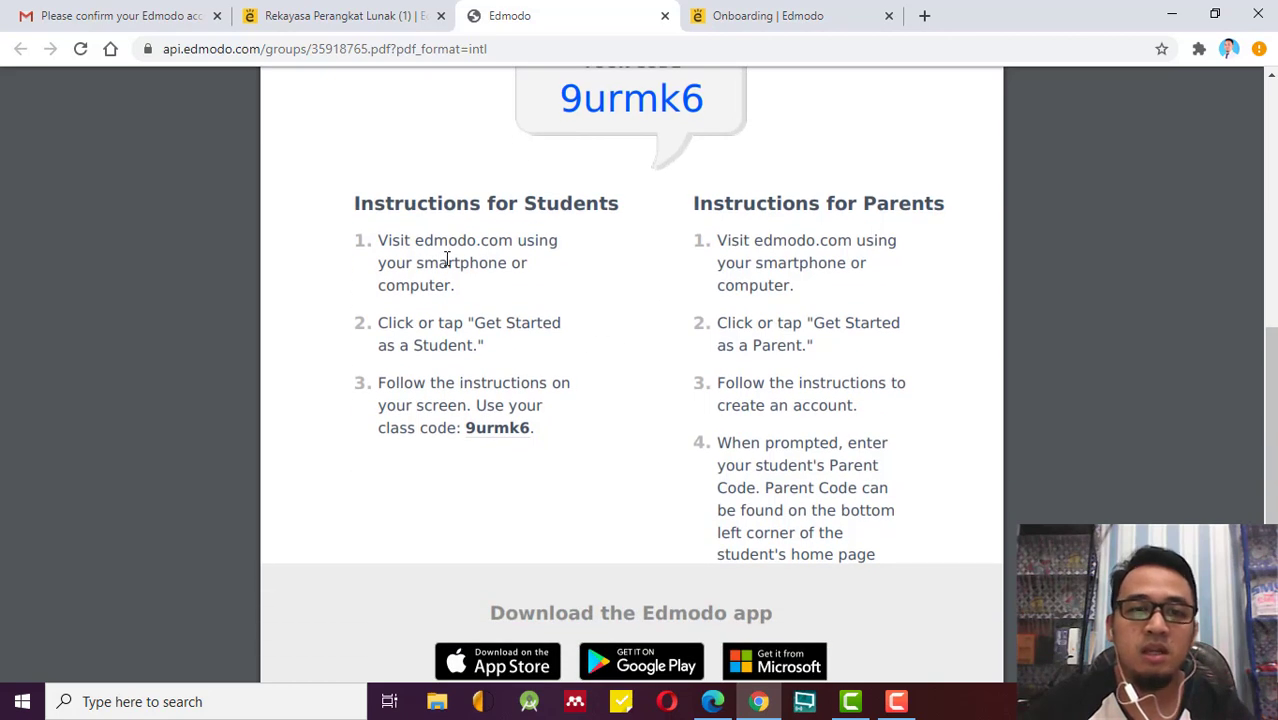
{"action": "left_click_drag", "start_coordinate": [416, 241], "coordinate": [518, 250]}
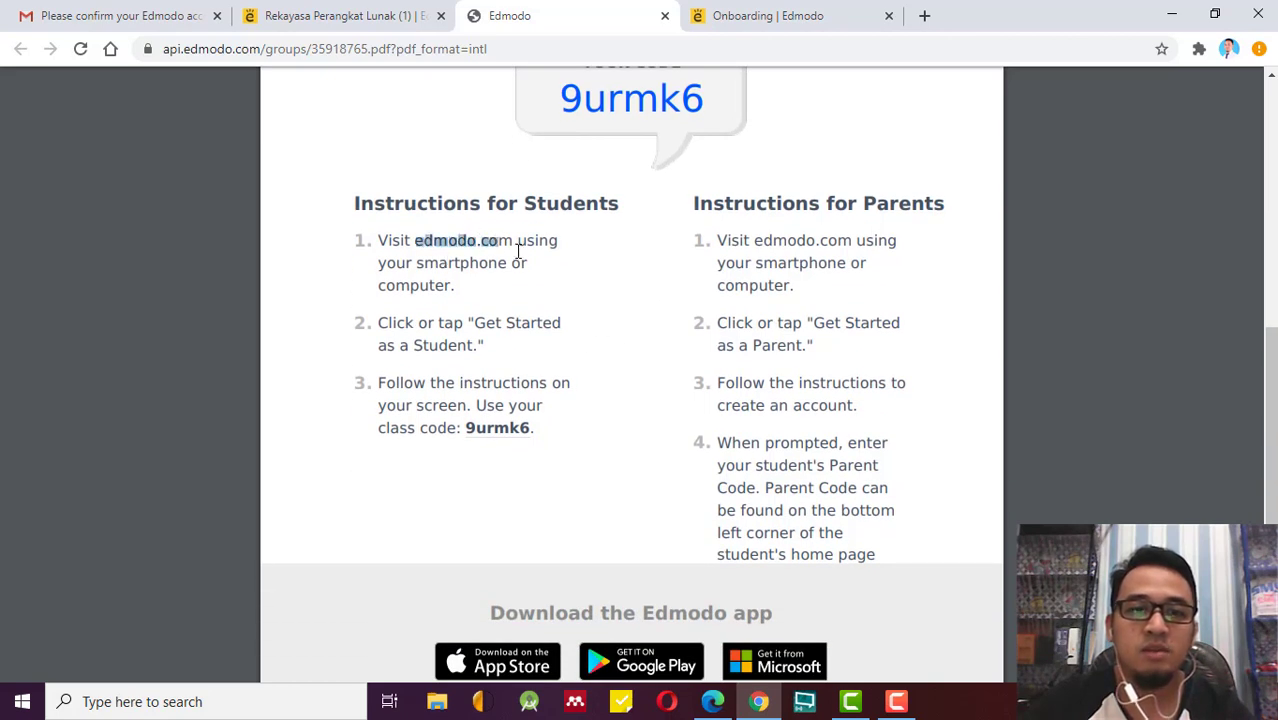
{"action": "left_click_drag", "start_coordinate": [452, 290], "coordinate": [380, 290]}
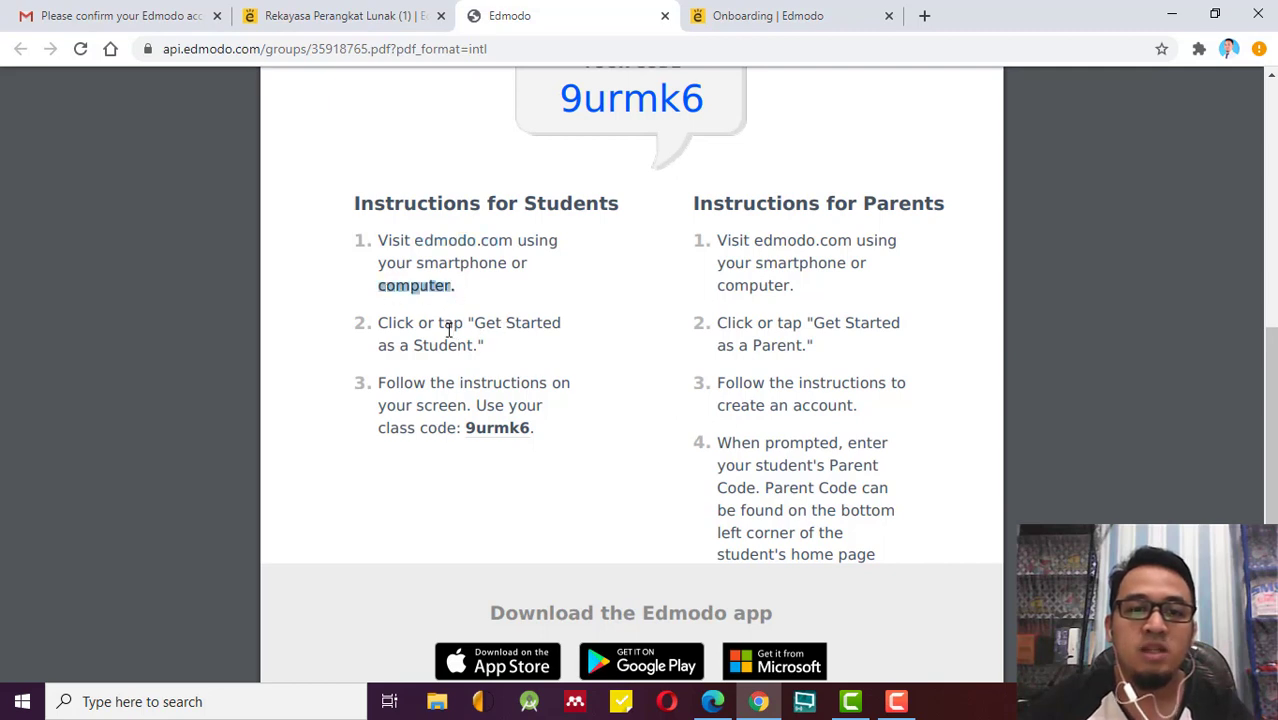
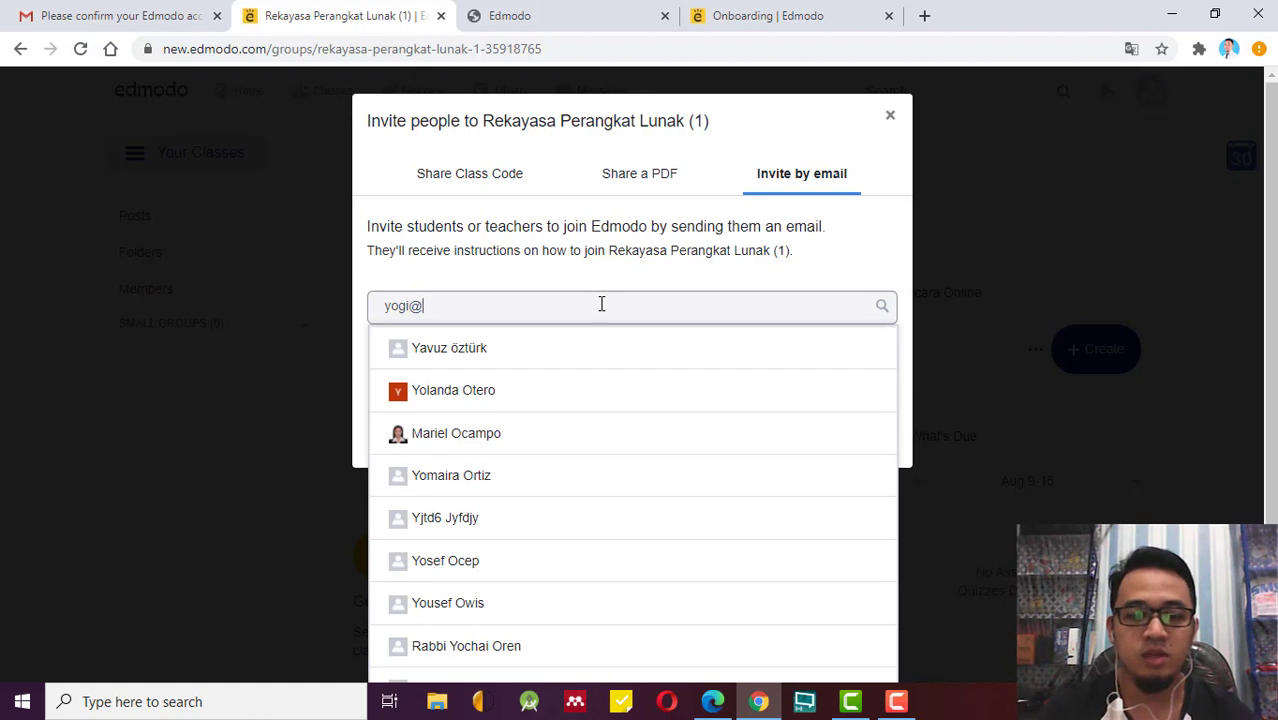
Switch the Rekayasa Perangkat Lunak (1) invite dialog to the Share Class Code view.
{"action": "type", "text": "mail"}
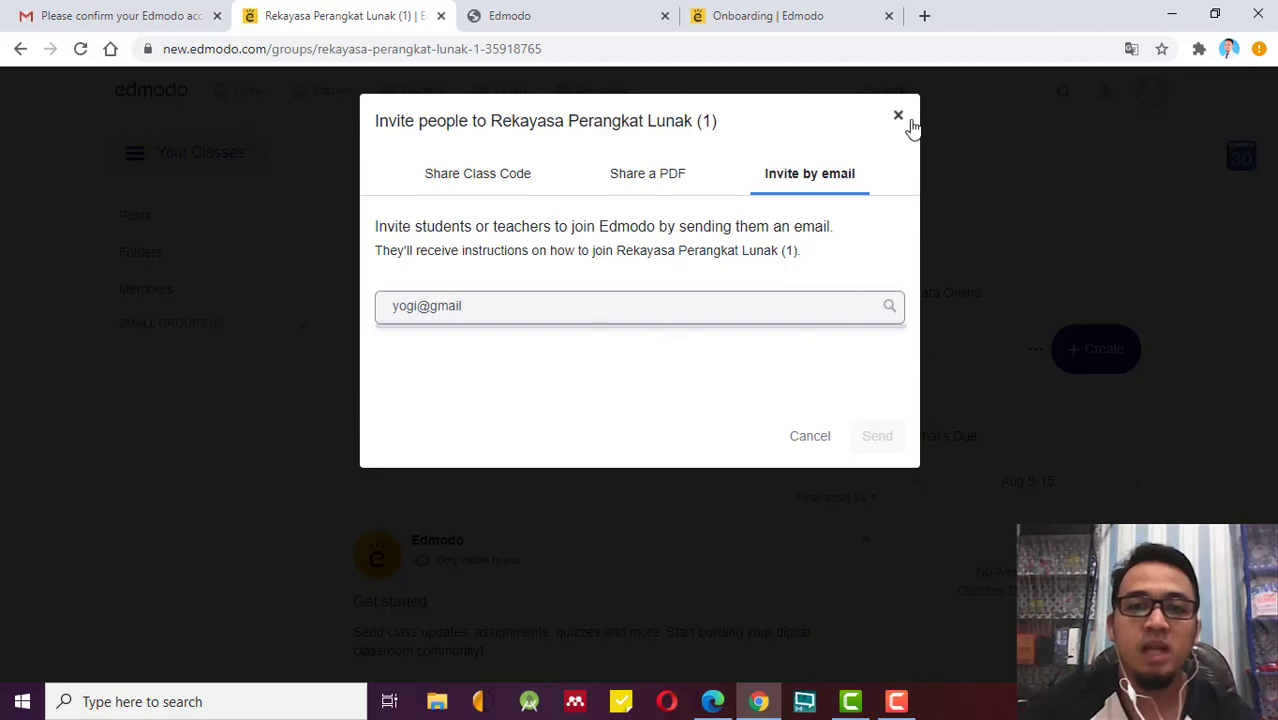
{"action": "left_click", "coordinate": [488, 172]}
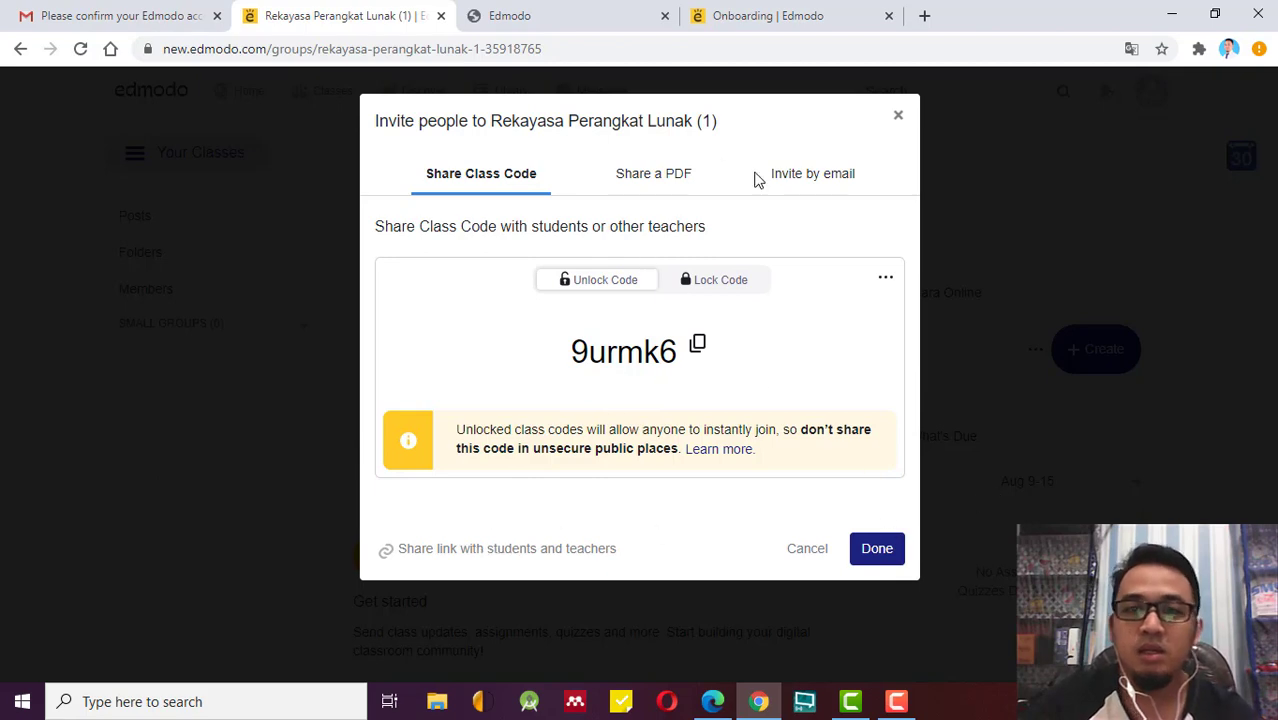
Close the invite dialog with Done and look over the class feed.
{"action": "left_click", "coordinate": [895, 560]}
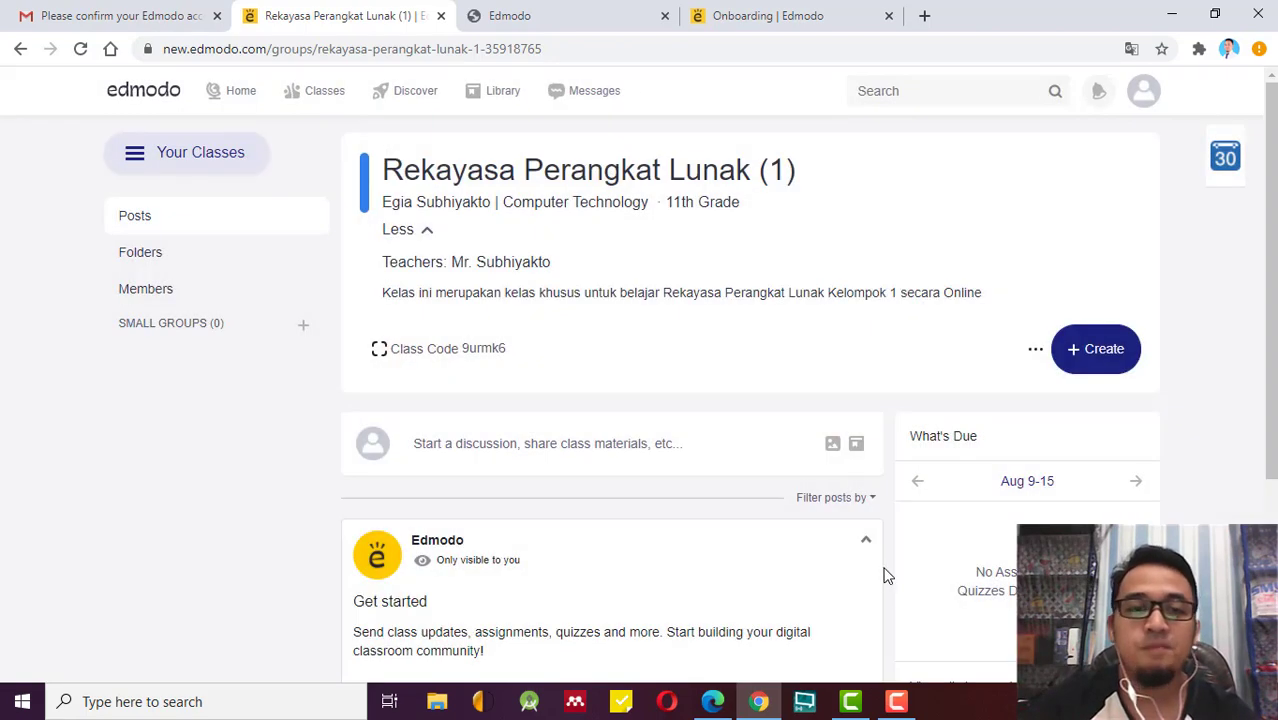
{"action": "scroll", "coordinate": [503, 480], "scroll_direction": "down", "scroll_amount": 2}
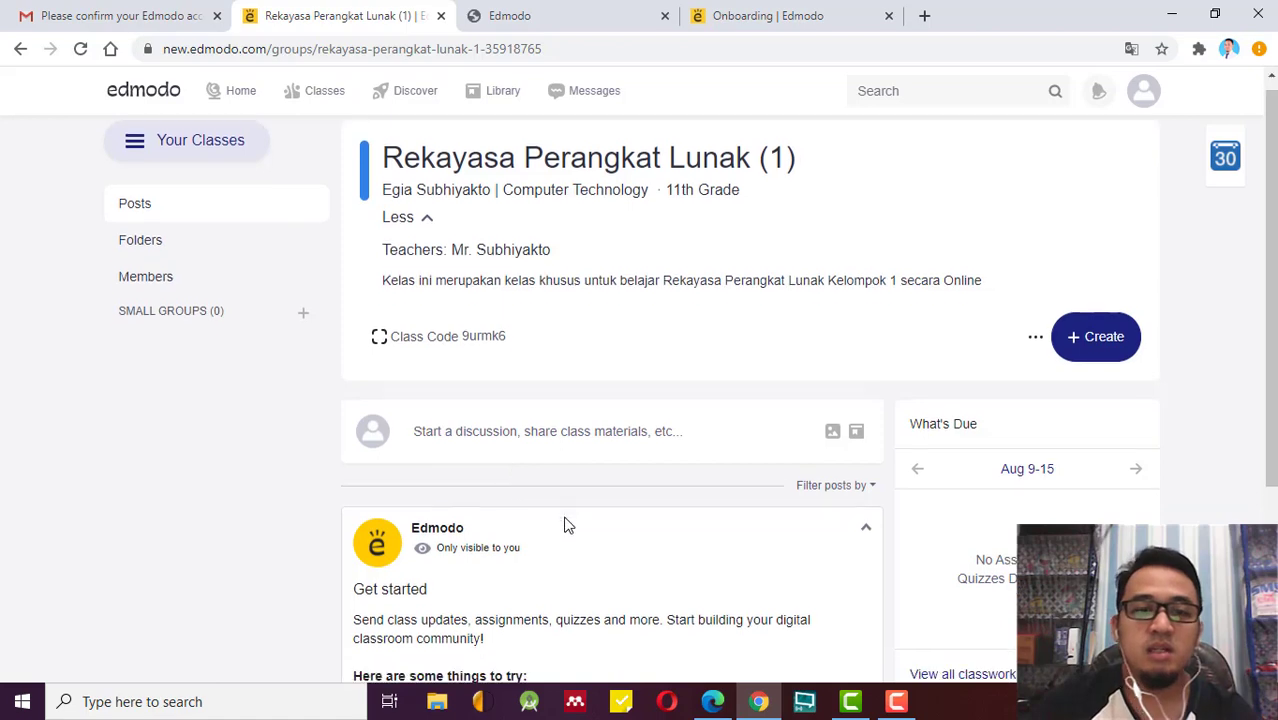
{"action": "scroll", "coordinate": [818, 452], "scroll_direction": "down", "scroll_amount": 1}
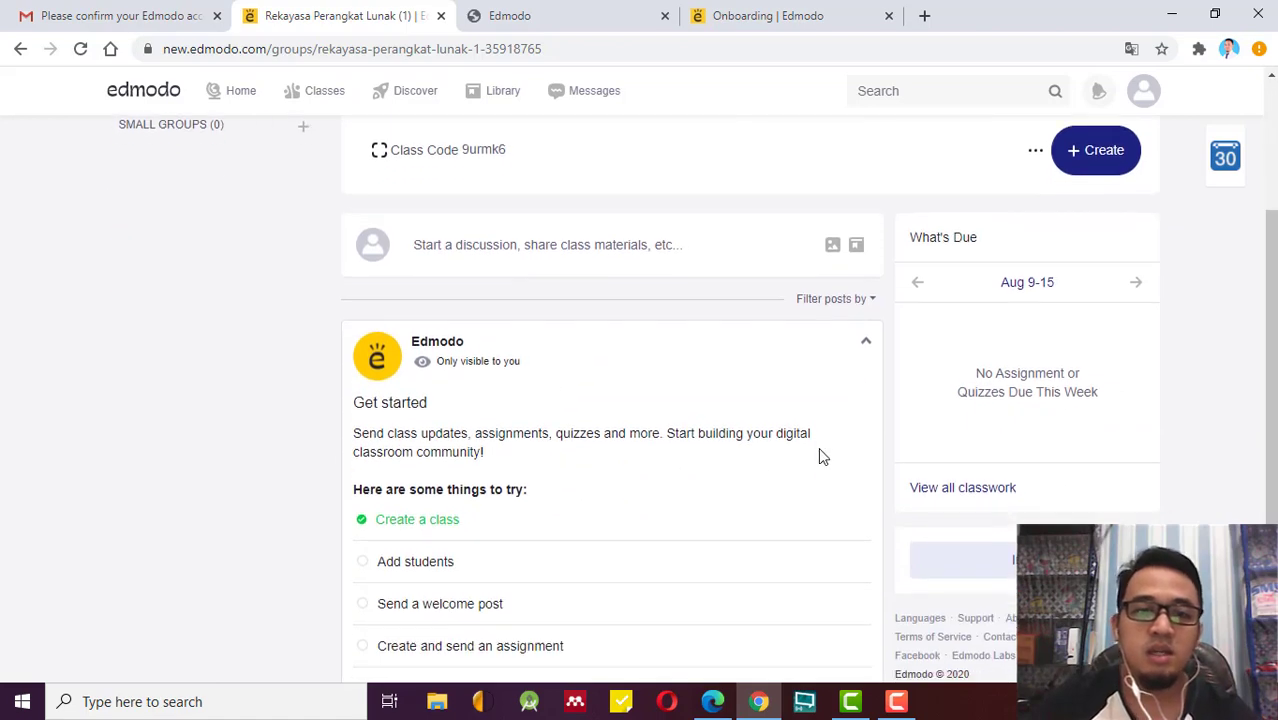
{"action": "scroll", "coordinate": [819, 453], "scroll_direction": "up", "scroll_amount": 3}
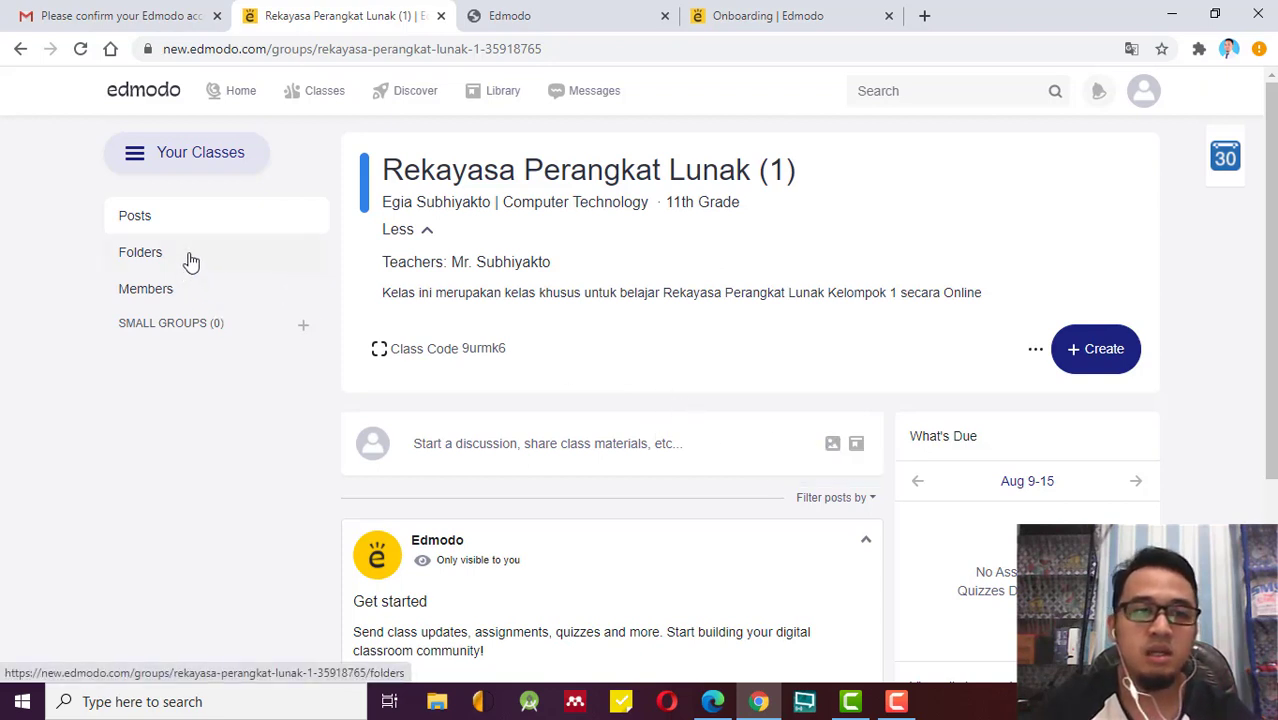
Open the new-post composer, then close it without posting.
{"action": "left_click", "coordinate": [594, 443]}
{"action": "scroll", "coordinate": [926, 414], "scroll_direction": "down", "scroll_amount": 3}
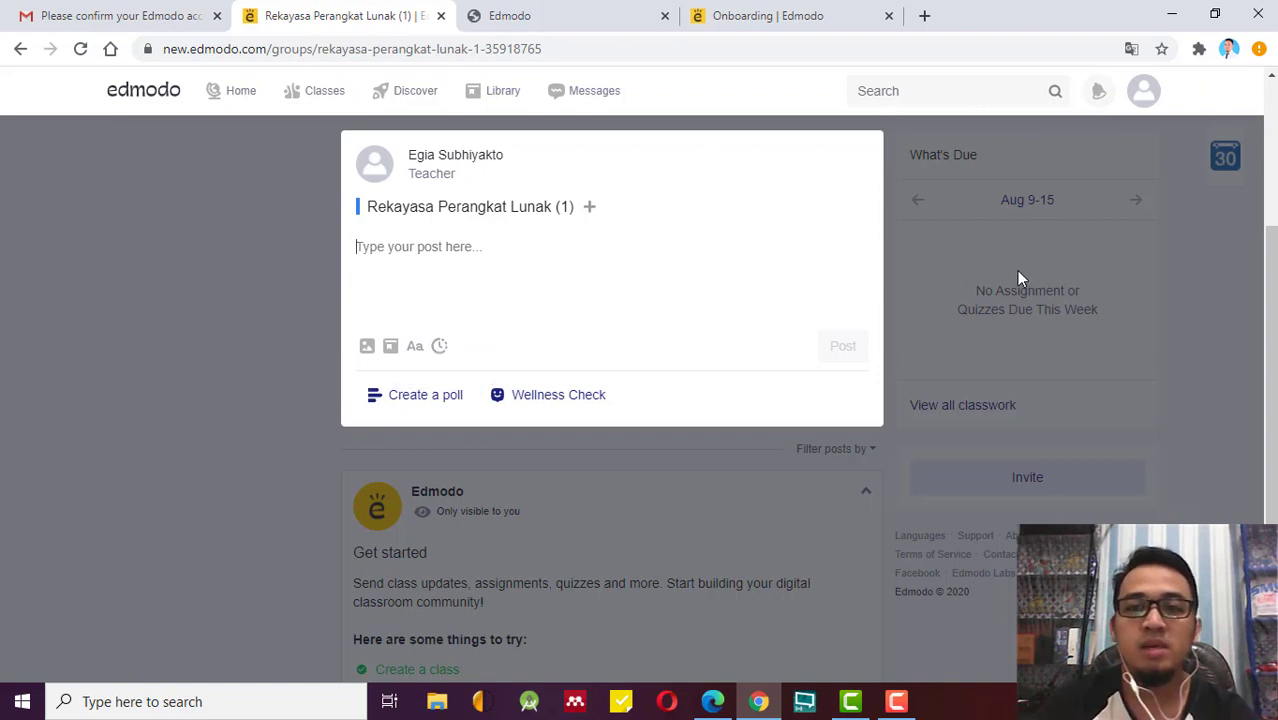
{"action": "left_click", "coordinate": [966, 247]}
{"action": "scroll", "coordinate": [633, 396], "scroll_direction": "up", "scroll_amount": 3}
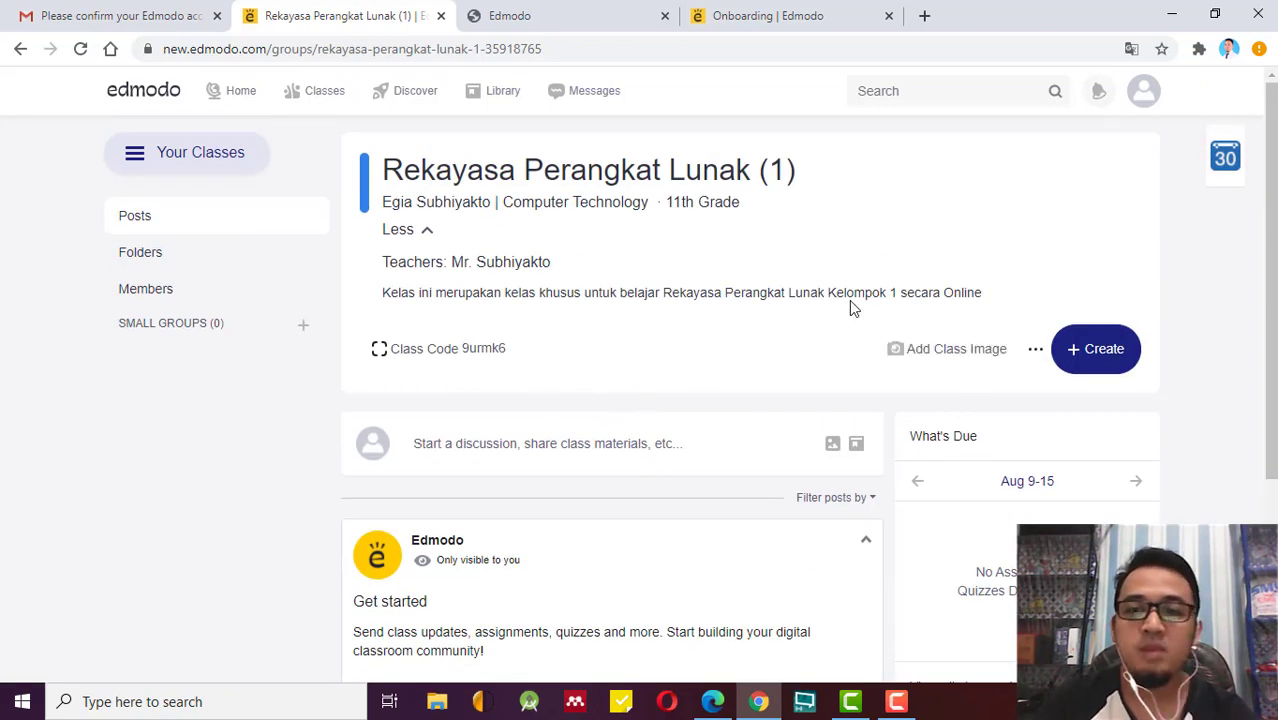
Start a new assignment from the Create menu's Assignment > New option.
{"action": "left_click", "coordinate": [1101, 365]}
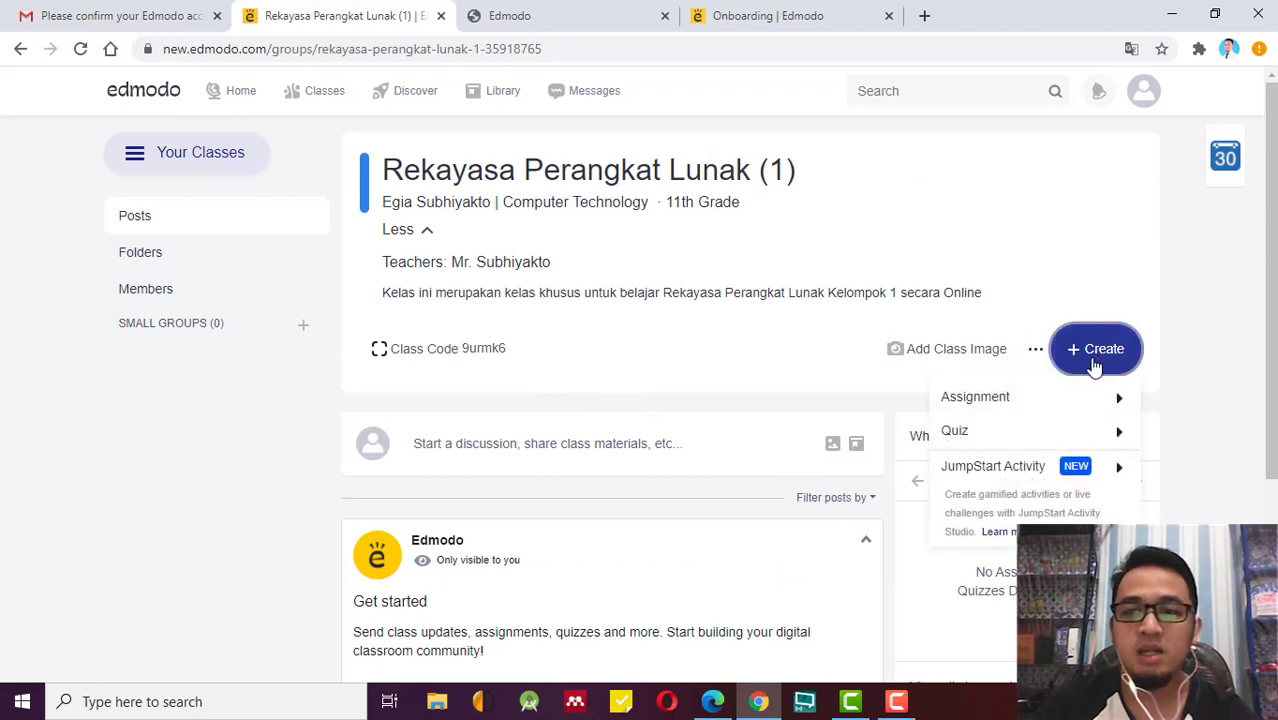
{"action": "mouse_move", "coordinate": [1068, 398]}
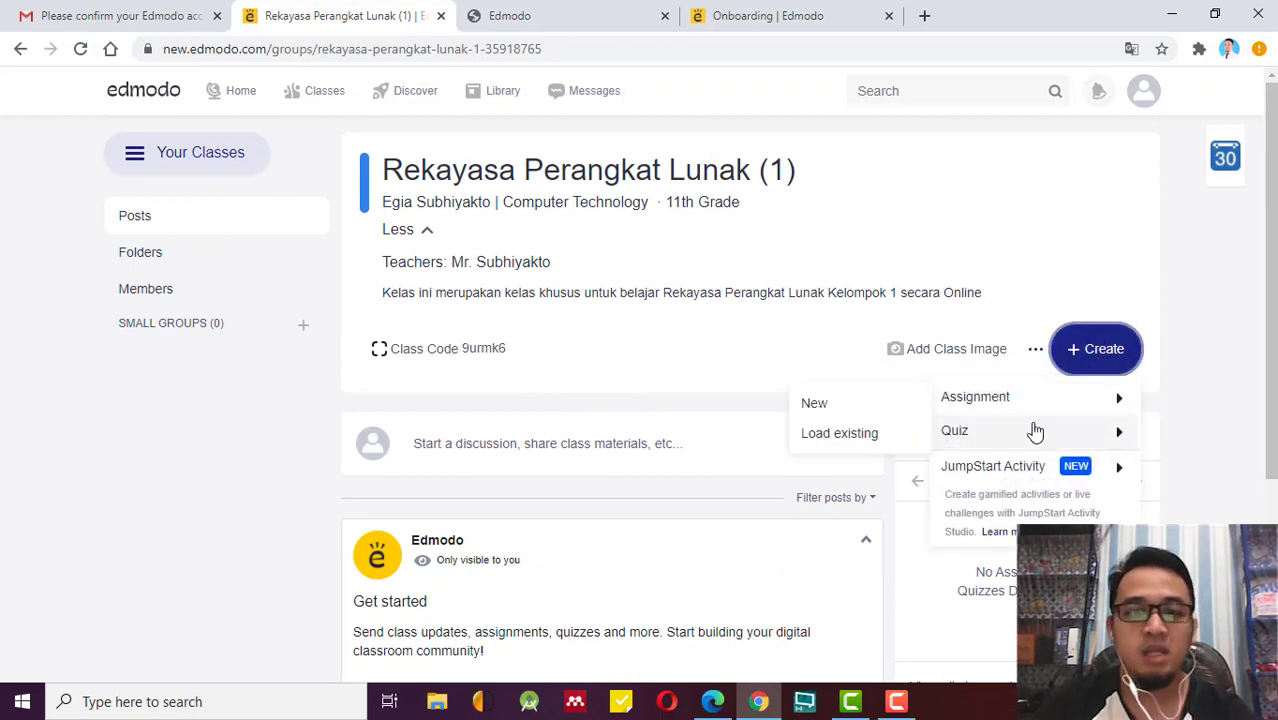
{"action": "mouse_move", "coordinate": [995, 468]}
{"action": "mouse_move", "coordinate": [990, 404]}
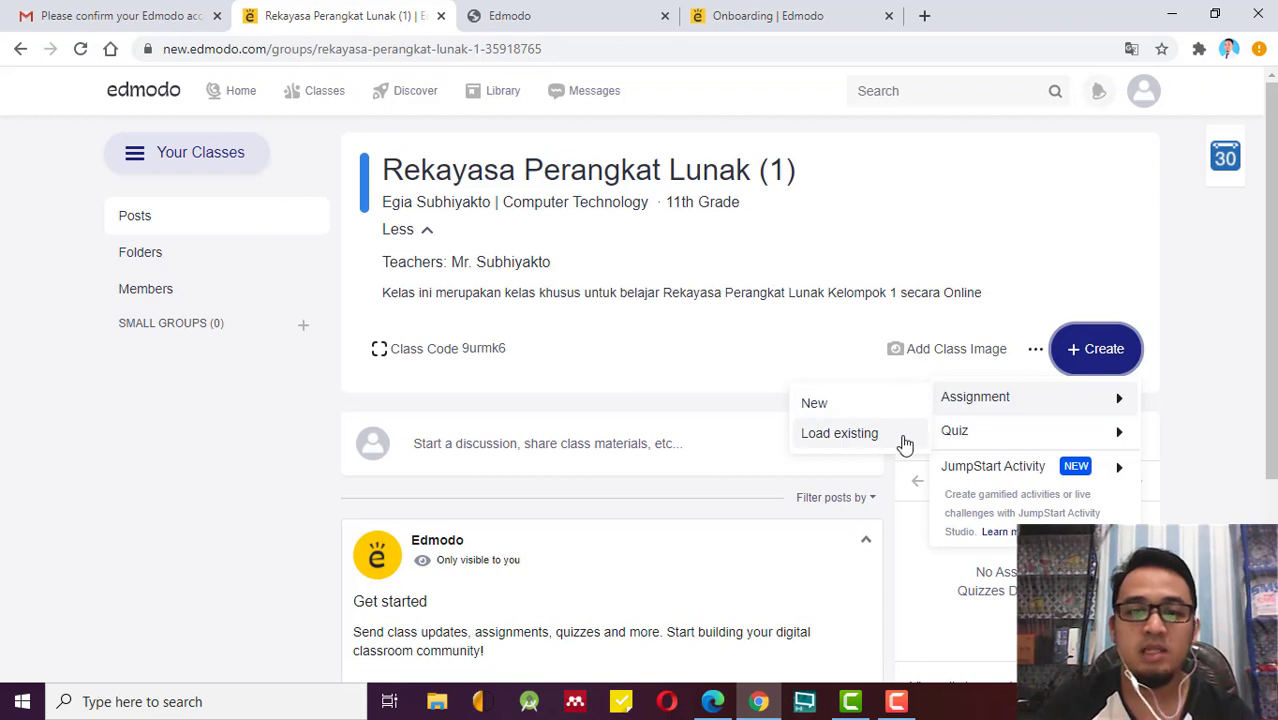
{"action": "left_click", "coordinate": [1210, 418]}
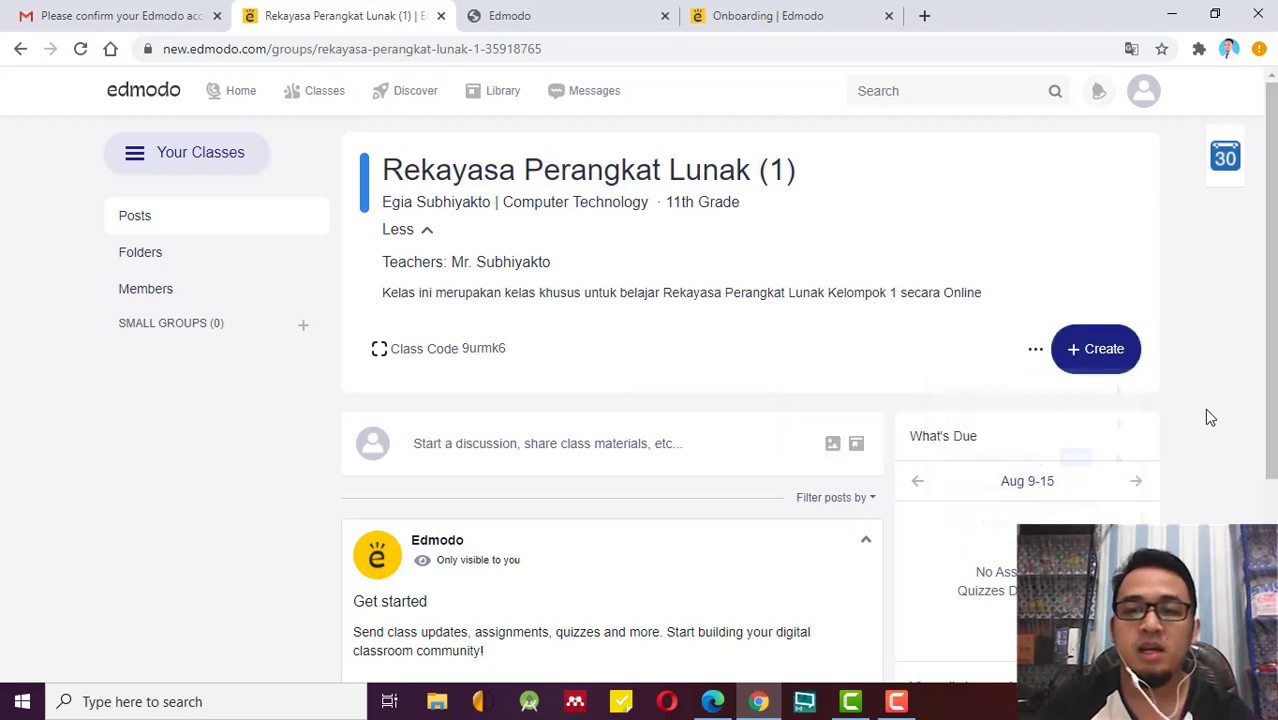
{"action": "left_click", "coordinate": [1104, 374]}
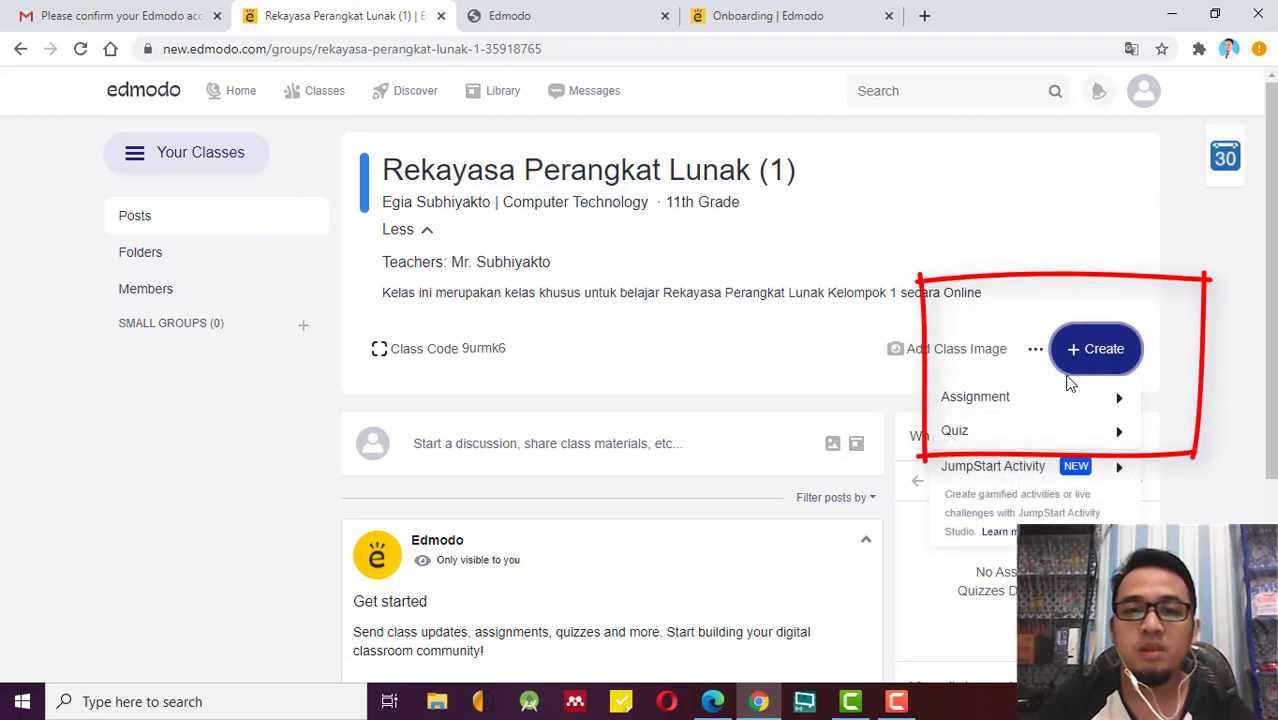
{"action": "mouse_move", "coordinate": [1029, 398]}
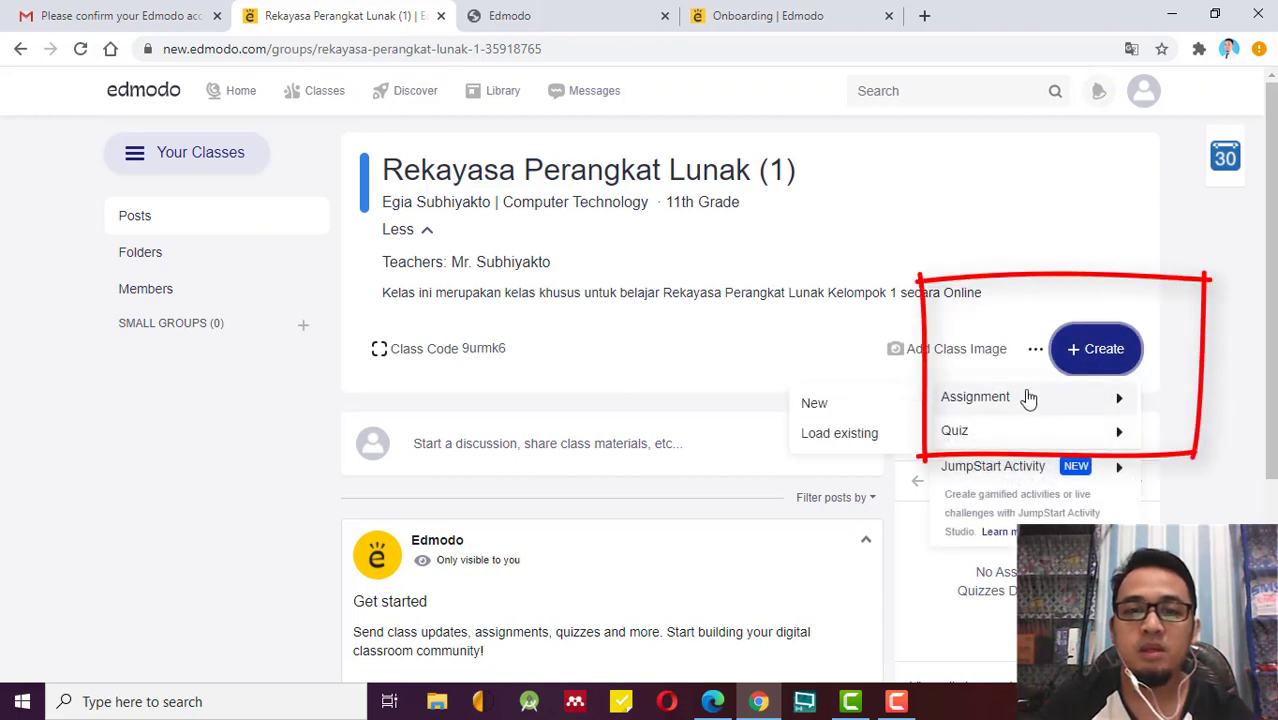
{"action": "left_click", "coordinate": [848, 407]}
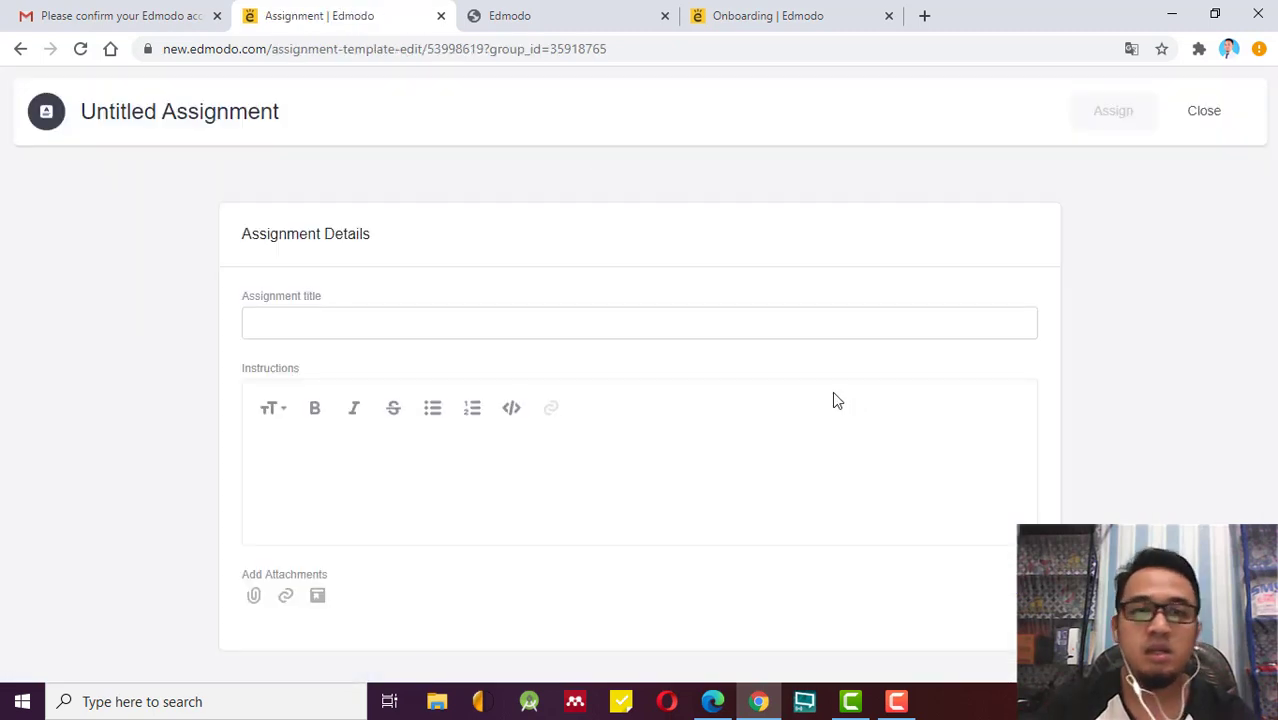
Title the assignment 'Analisis Kebutuhan Perangkat Lunak (Bagian 1)' and enter '1. Buatlah kelompok maksimal 5 orang'.
{"action": "left_click", "coordinate": [761, 322]}
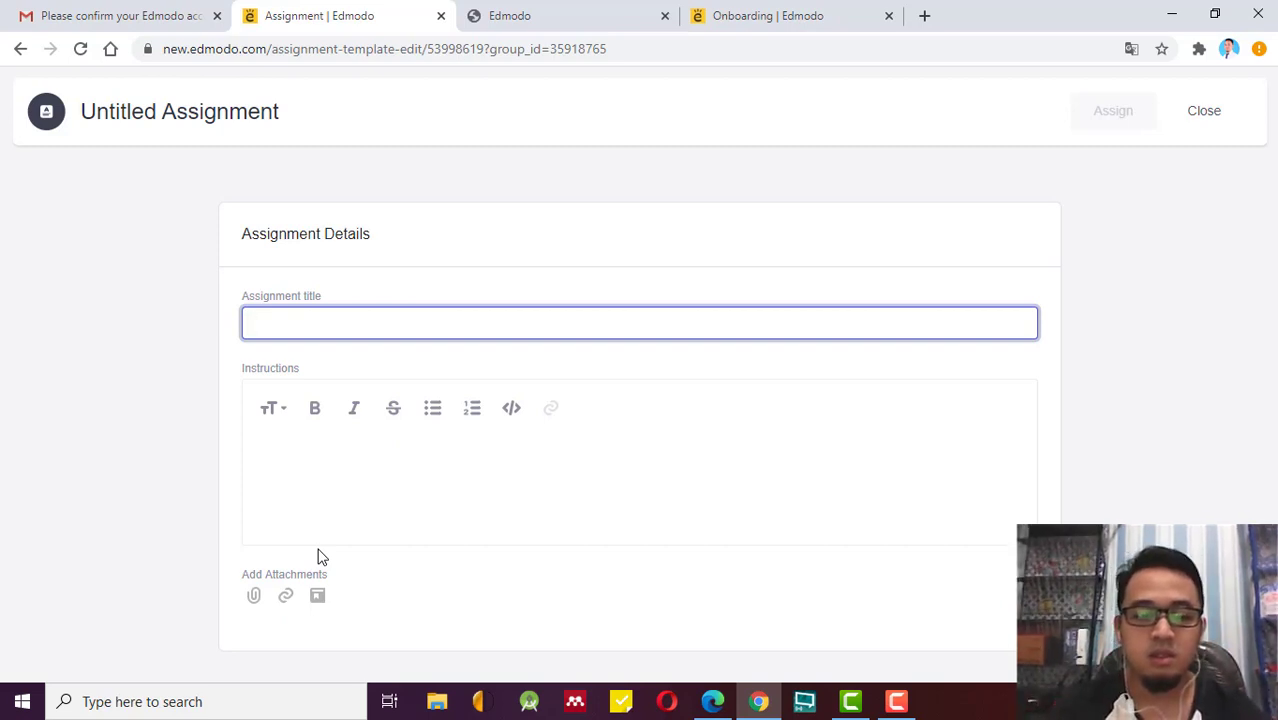
{"action": "type", "text": "Analisis "}
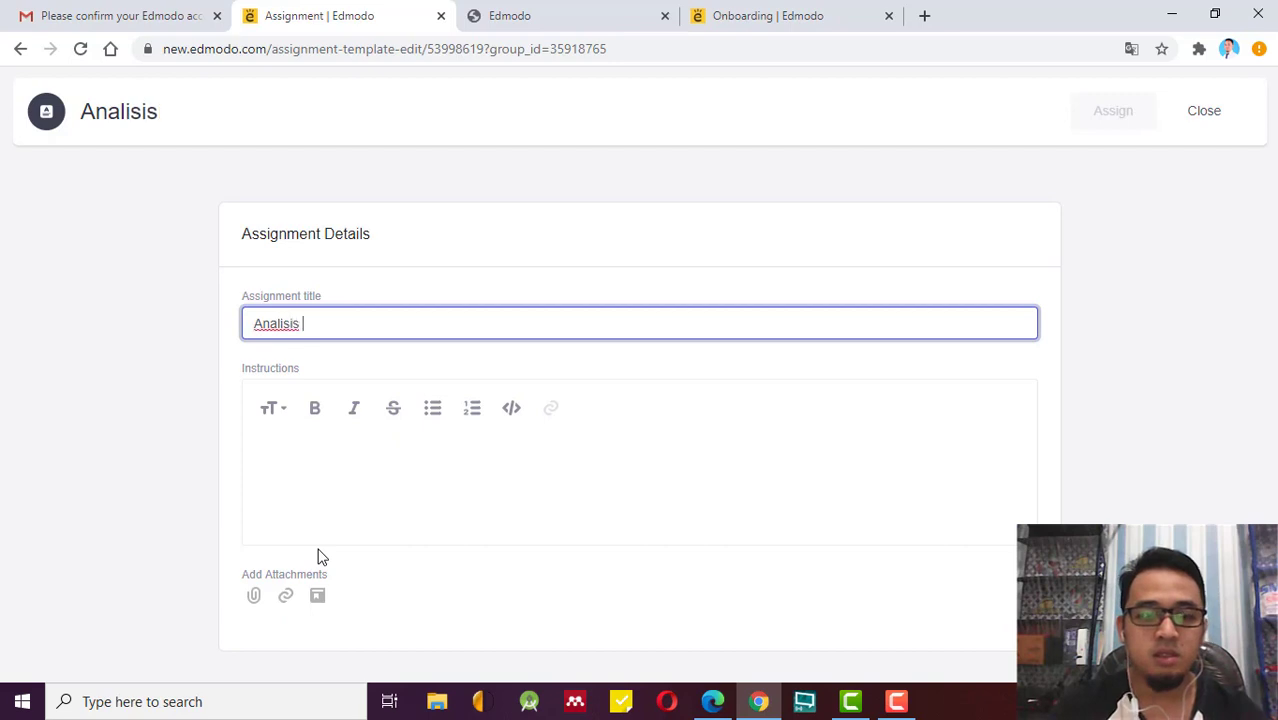
{"action": "type", "text": "Kebutuhan"}
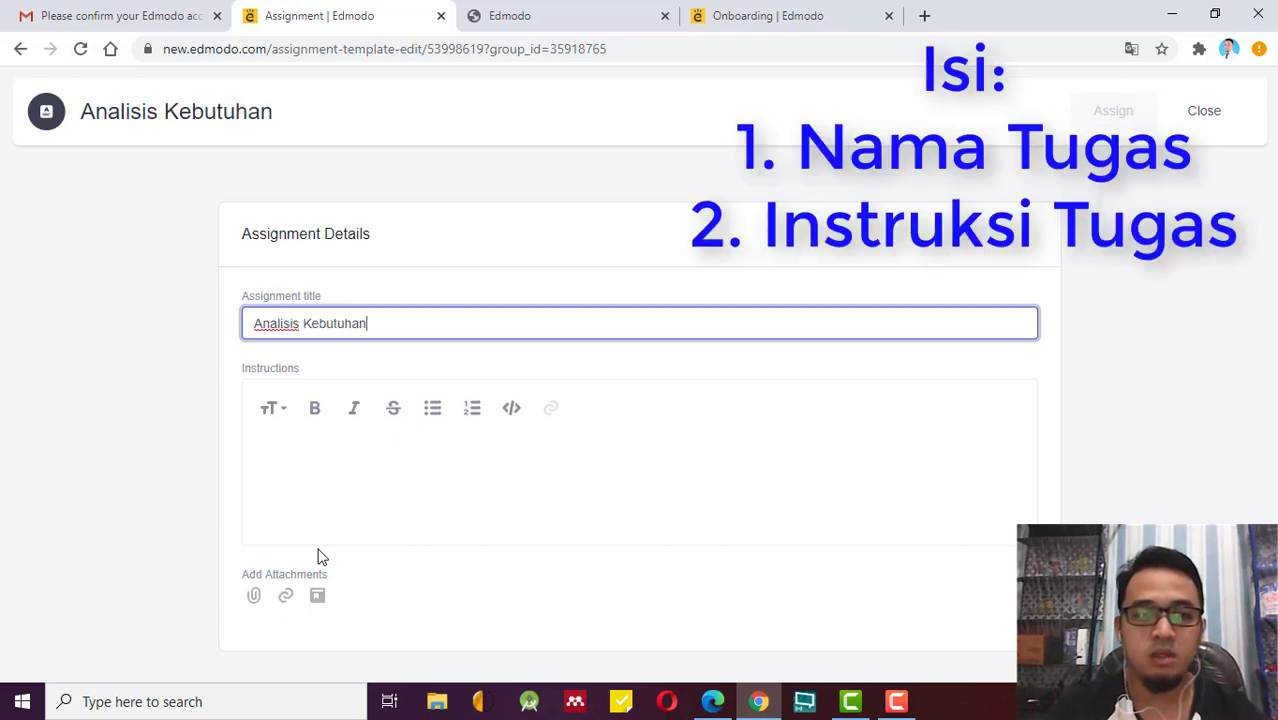
{"action": "type", "text": " Perangkat"}
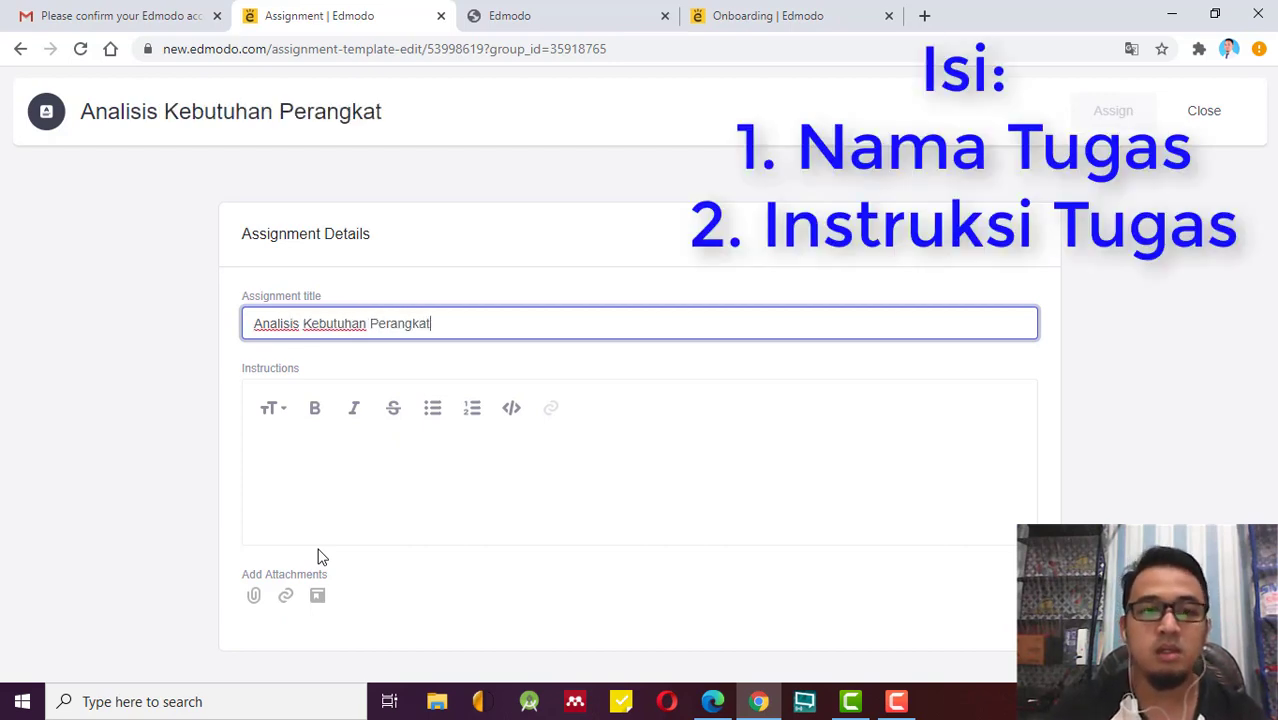
{"action": "type", "text": " Lunak"}
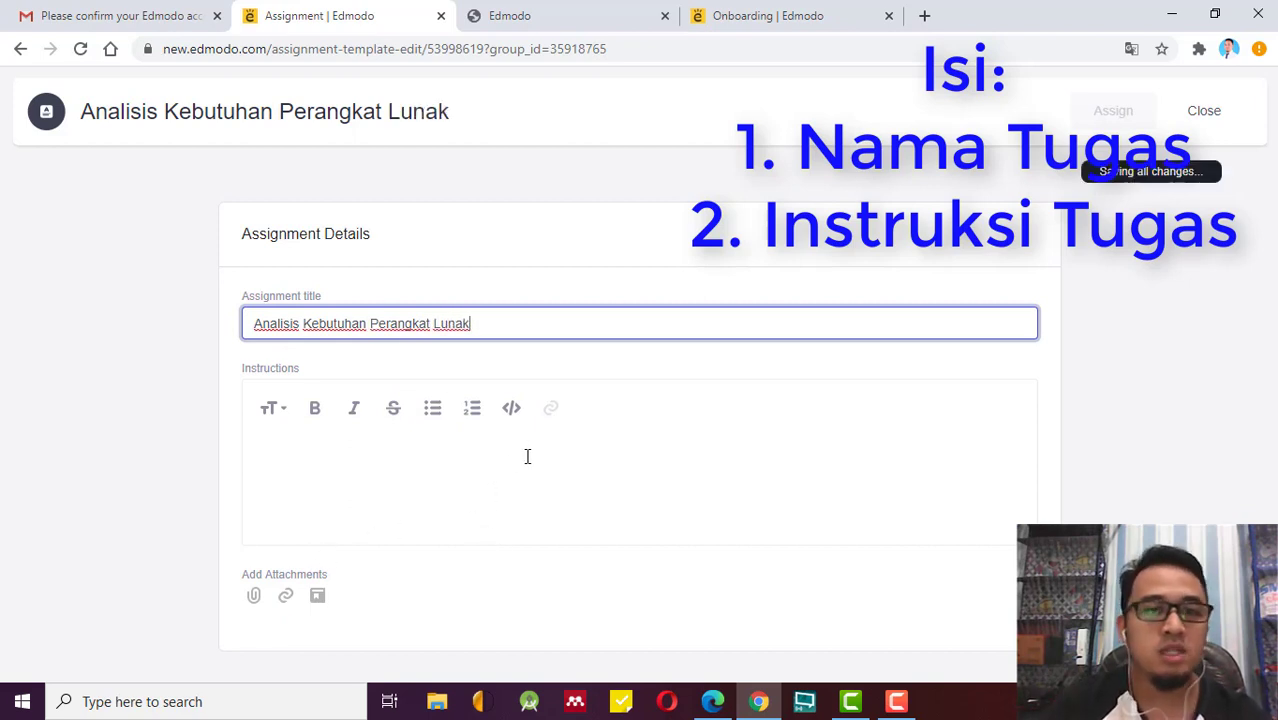
{"action": "type", "text": " ("}
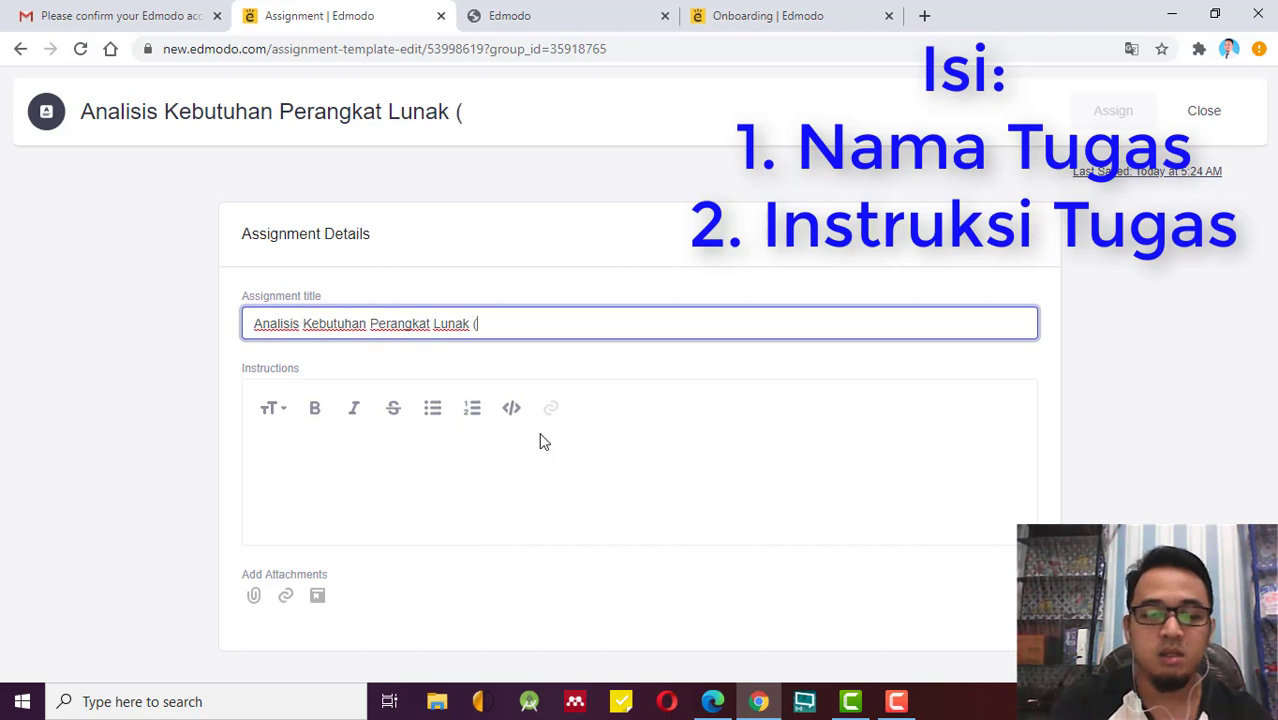
{"action": "type", "text": "Bagian 1"}
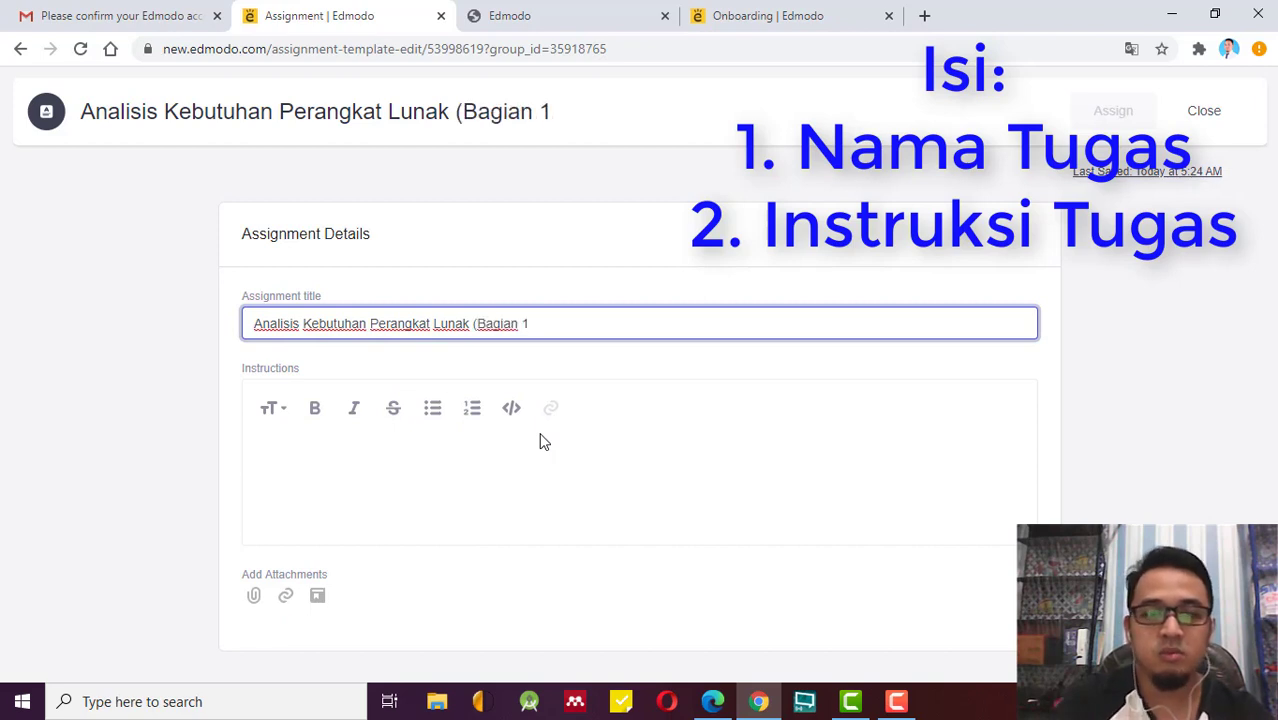
{"action": "type", "text": ")"}
{"action": "left_click", "coordinate": [453, 460]}
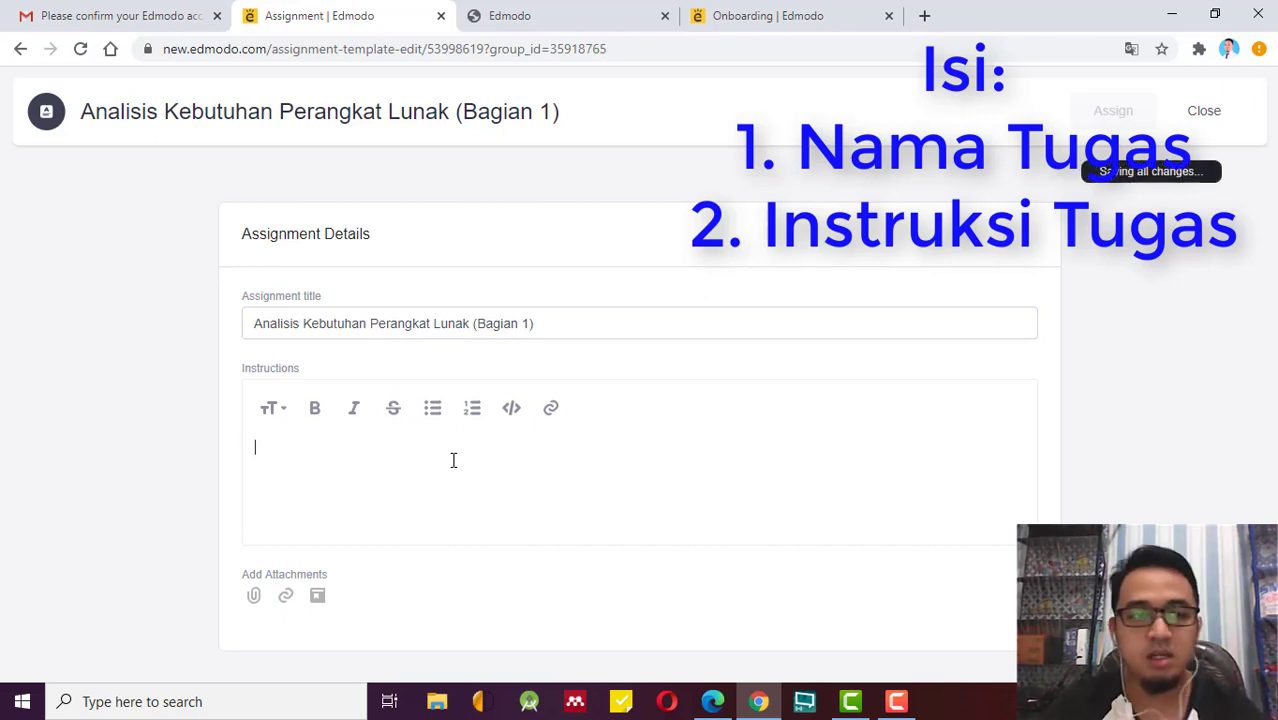
{"action": "type", "text": "1."}
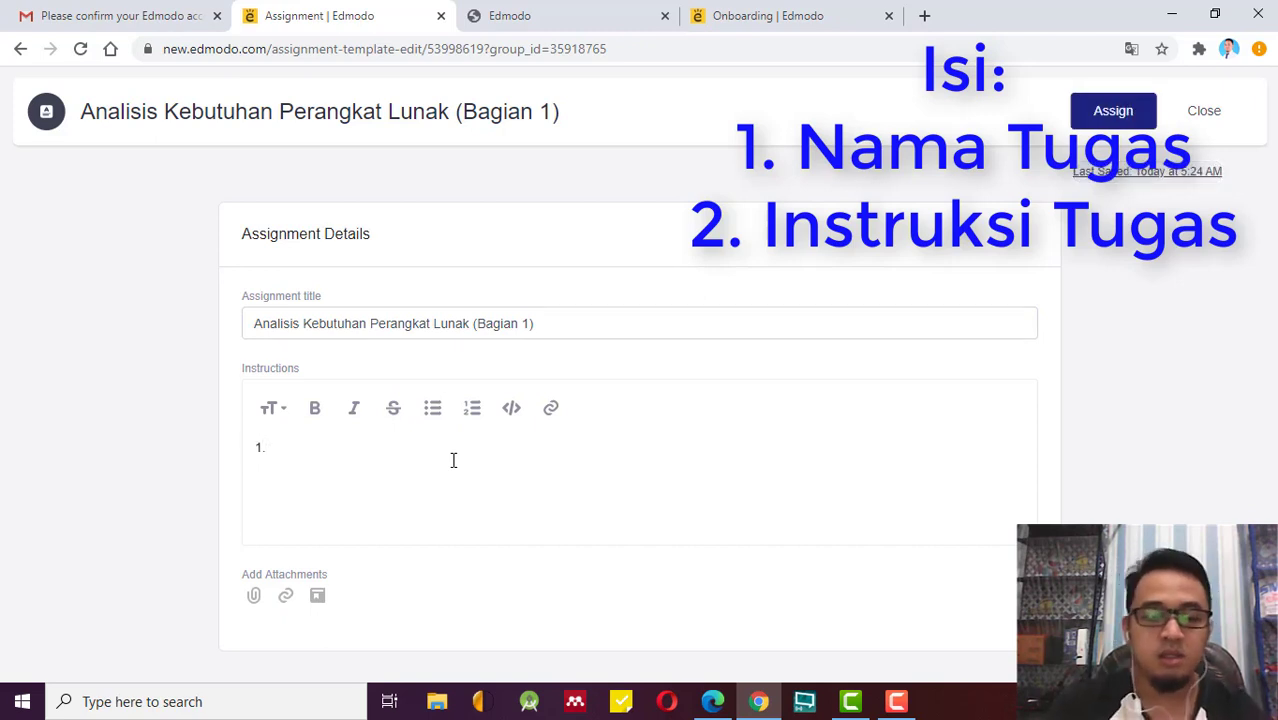
{"action": "type", "text": " Buatlah ke"}
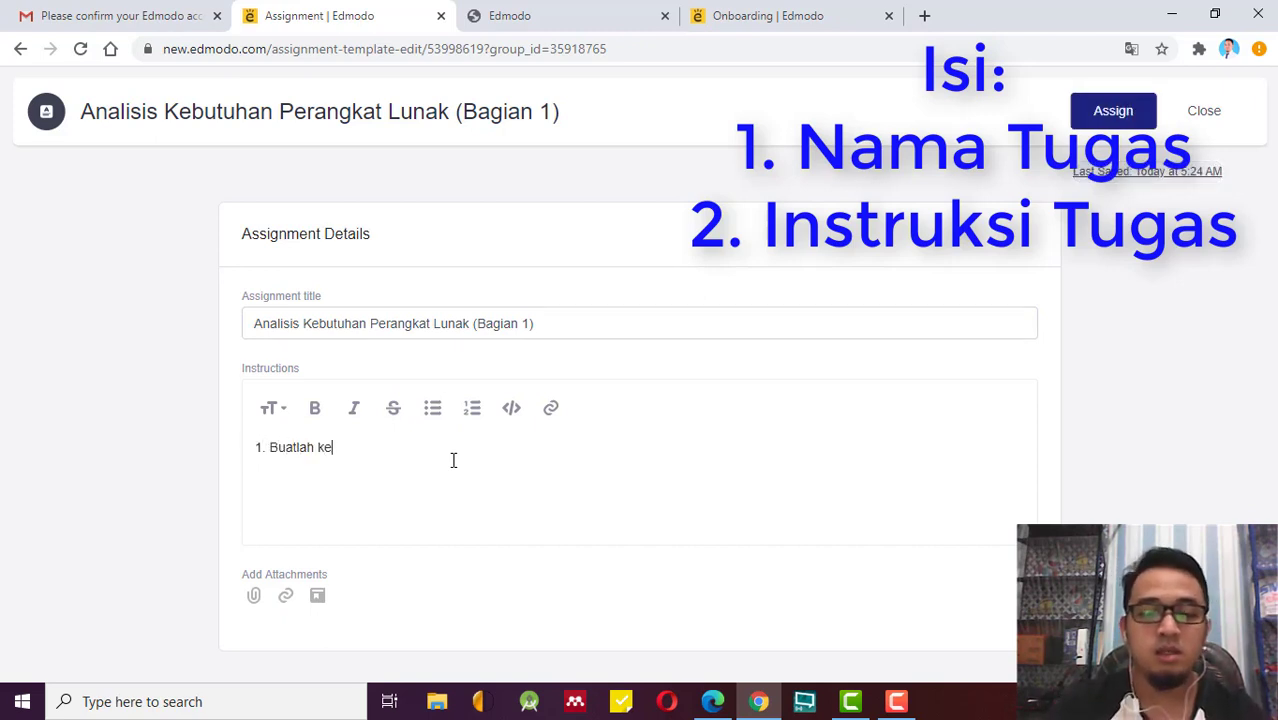
{"action": "type", "text": "lompok ma"}
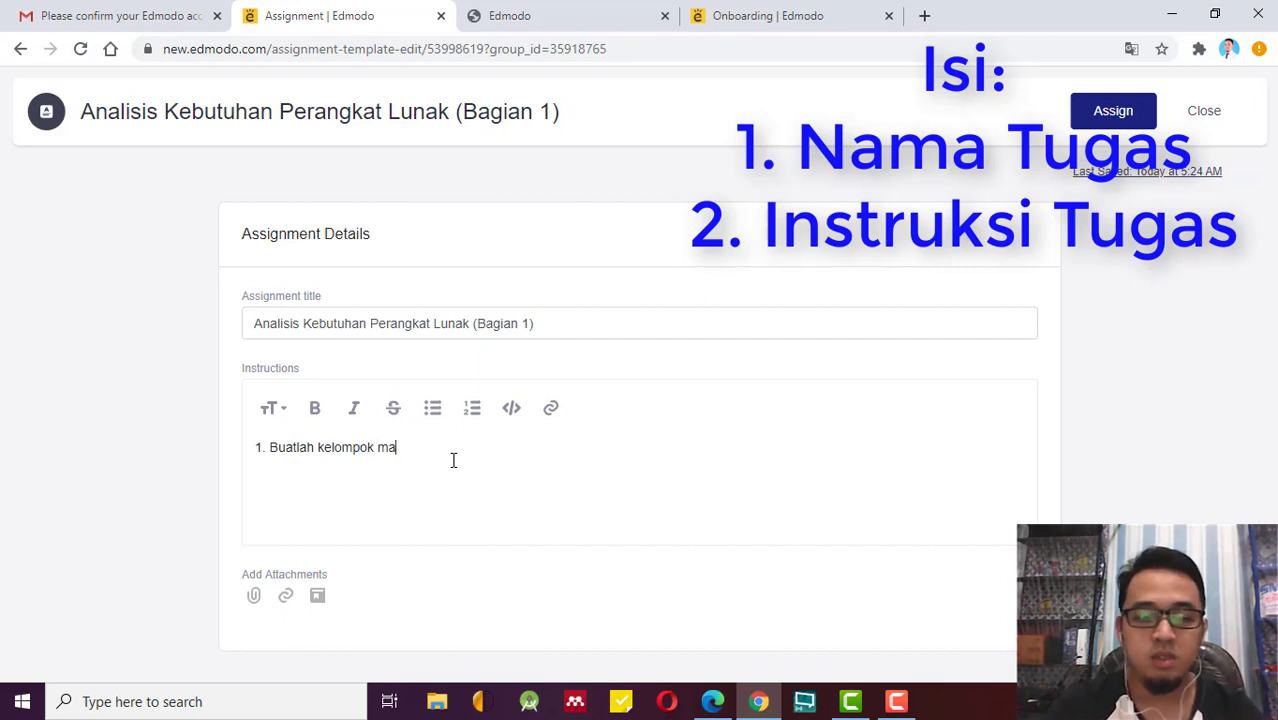
{"action": "type", "text": "ksimal 5 orang"}
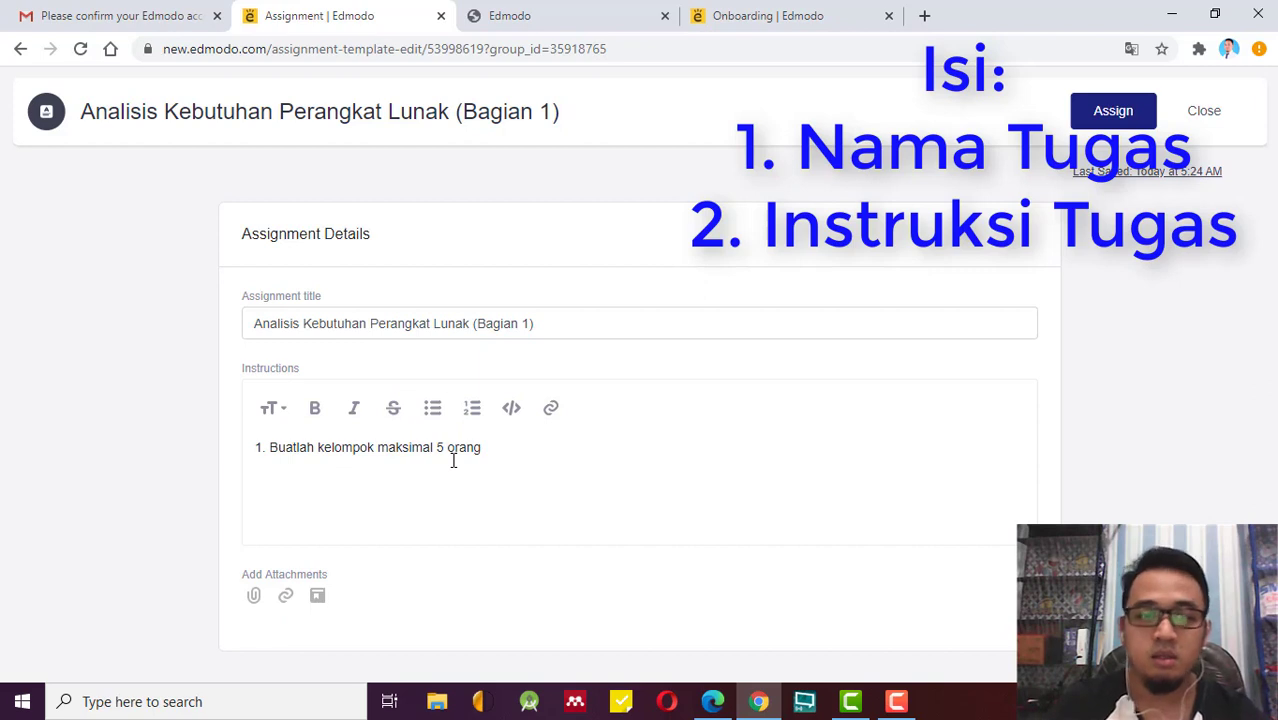
Add instruction 2 on choosing the software topic and instruction 3 on the template-based report.
{"action": "key", "text": "Return"}
{"action": "type", "text": "2. "}
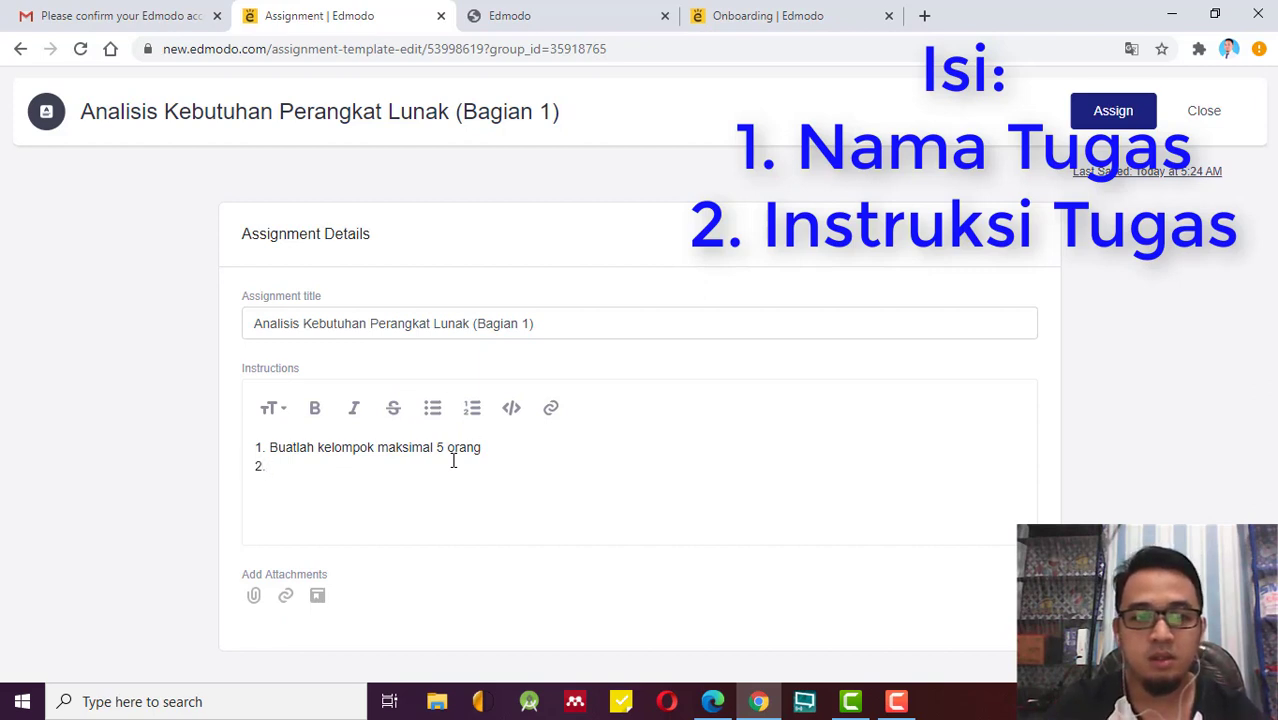
{"action": "type", "text": "Be"}
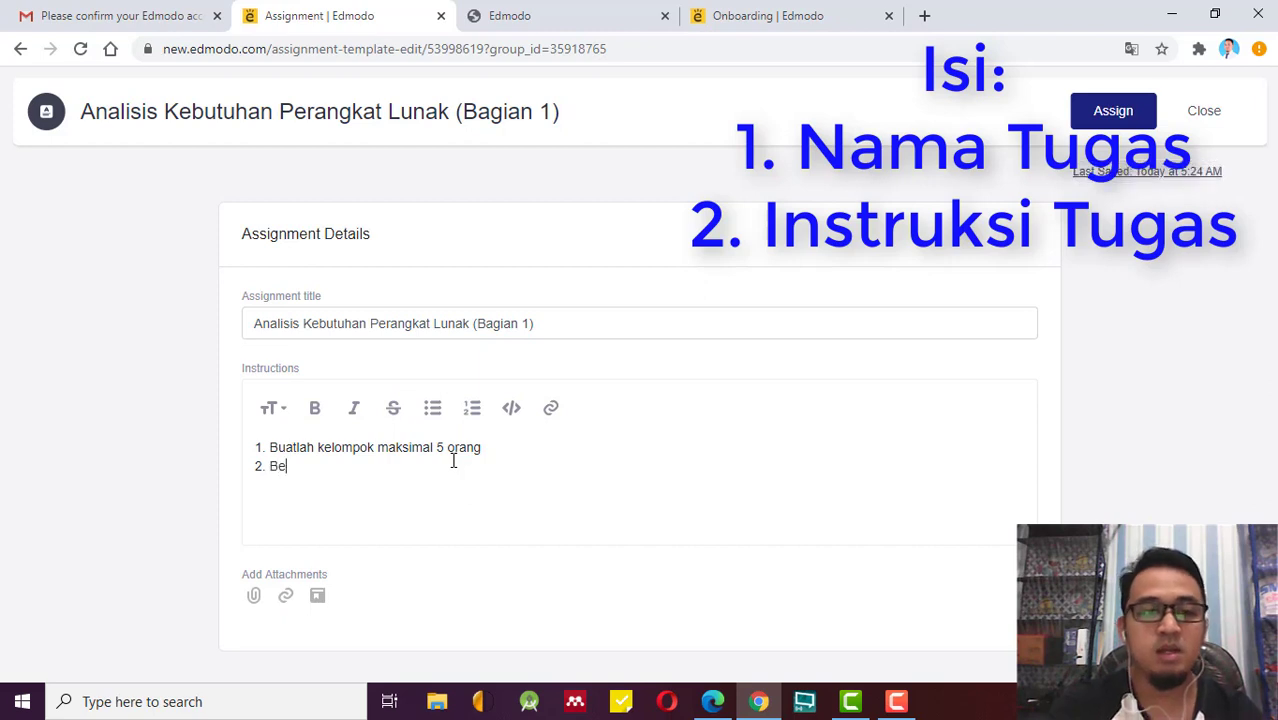
{"action": "type", "text": "rdasark"}
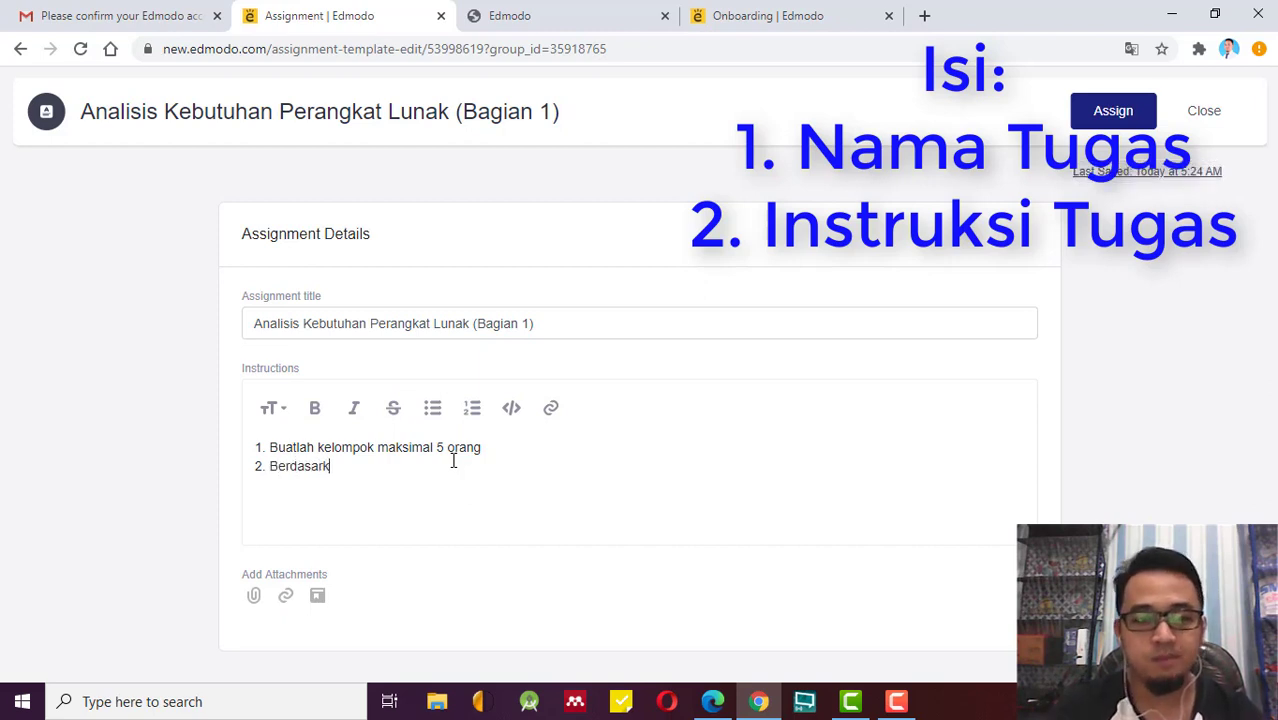
{"action": "type", "text": "an hasil "}
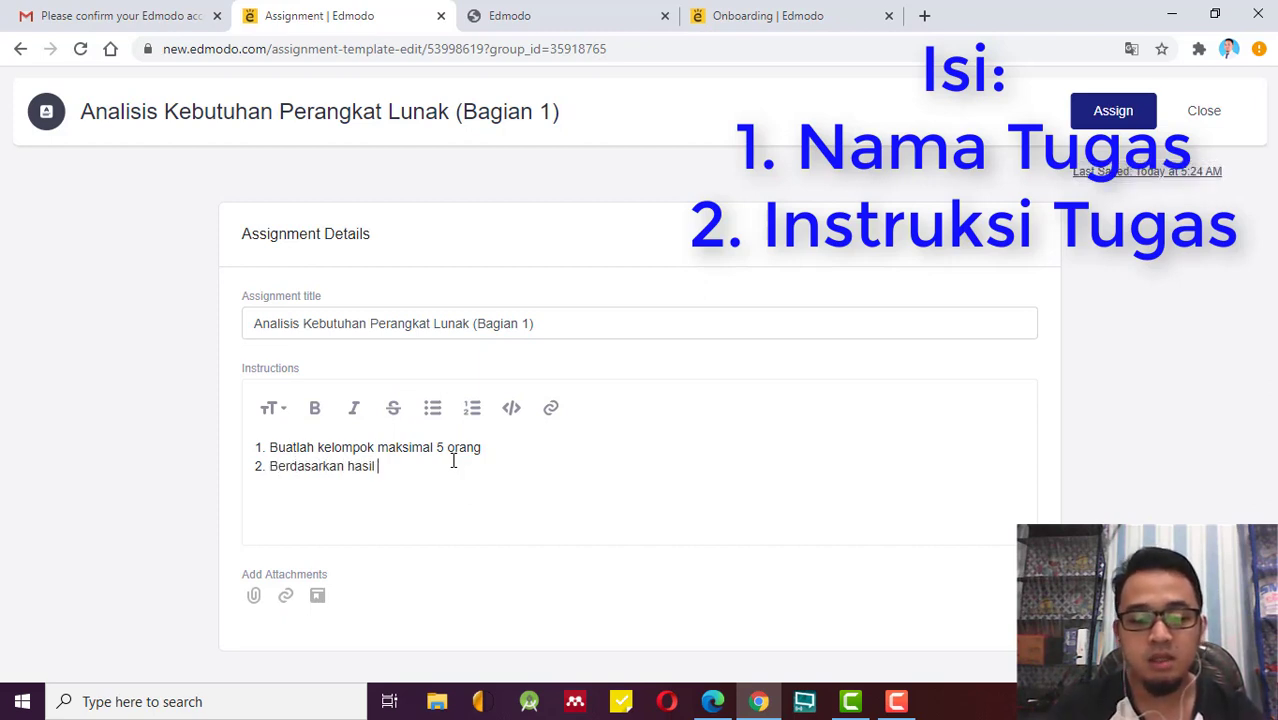
{"action": "type", "text": "observasi"}
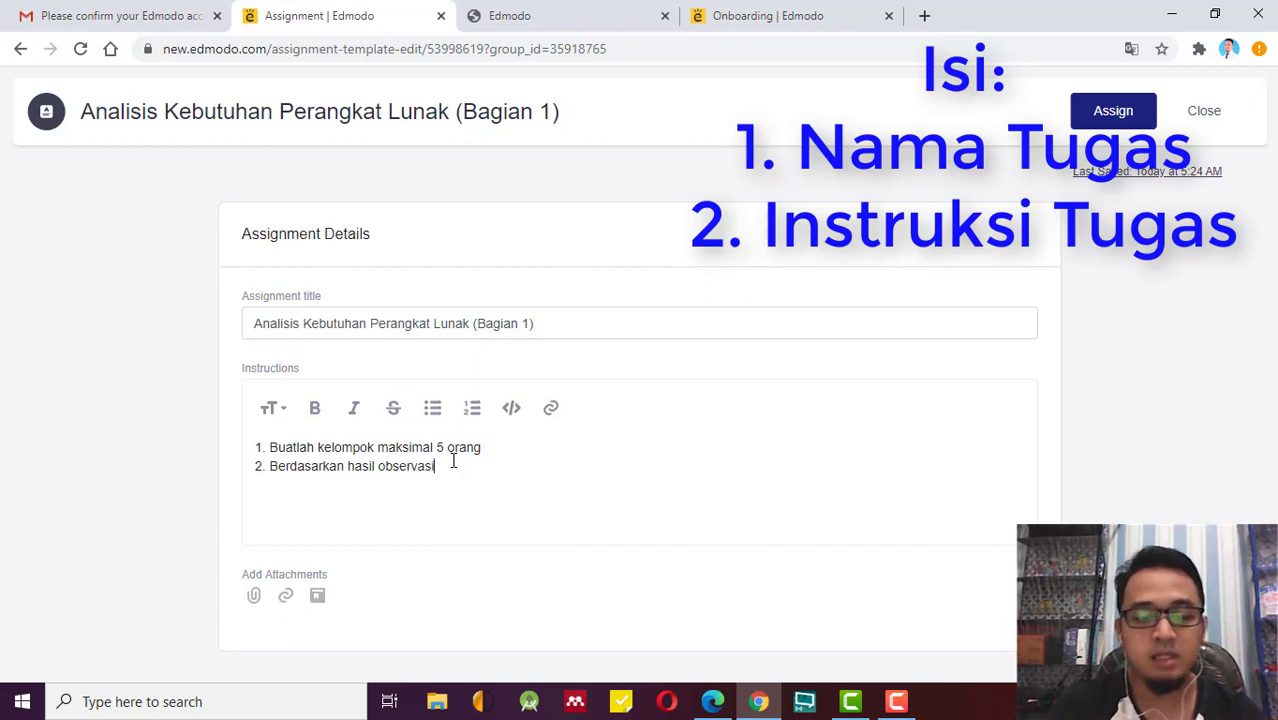
{"action": "type", "text": " Anda,"}
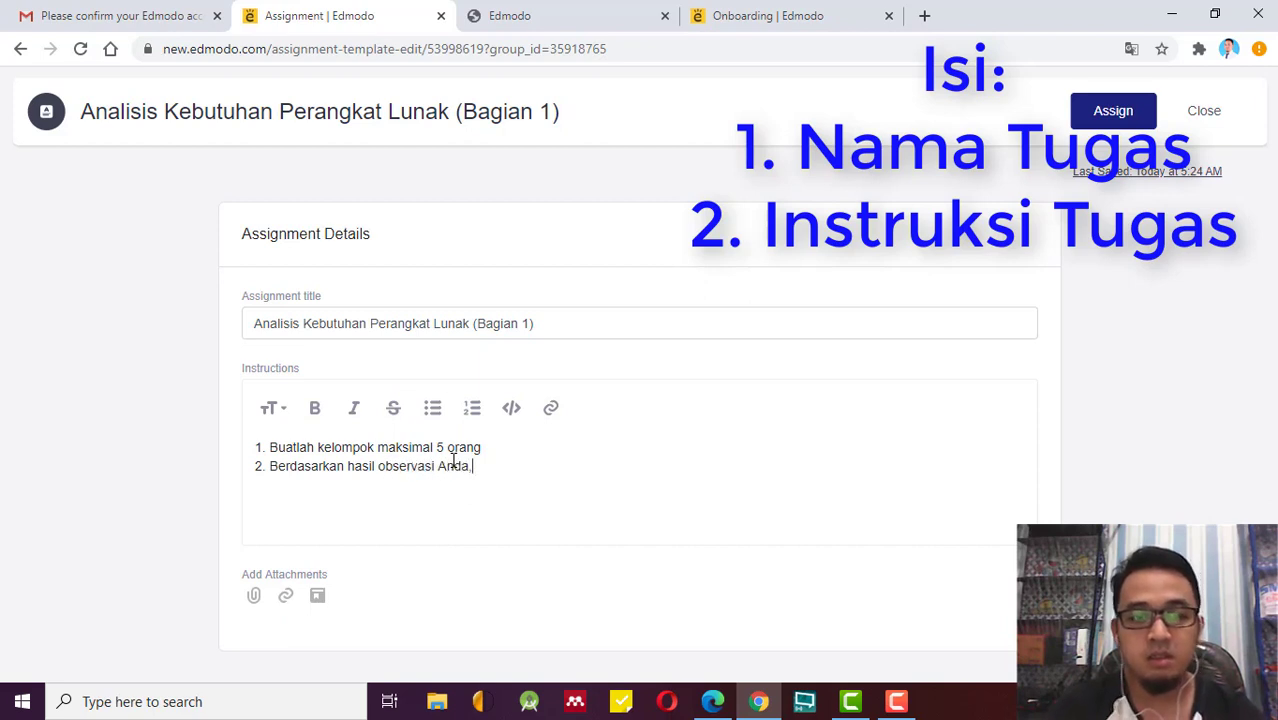
{"action": "type", "text": " tentukan "}
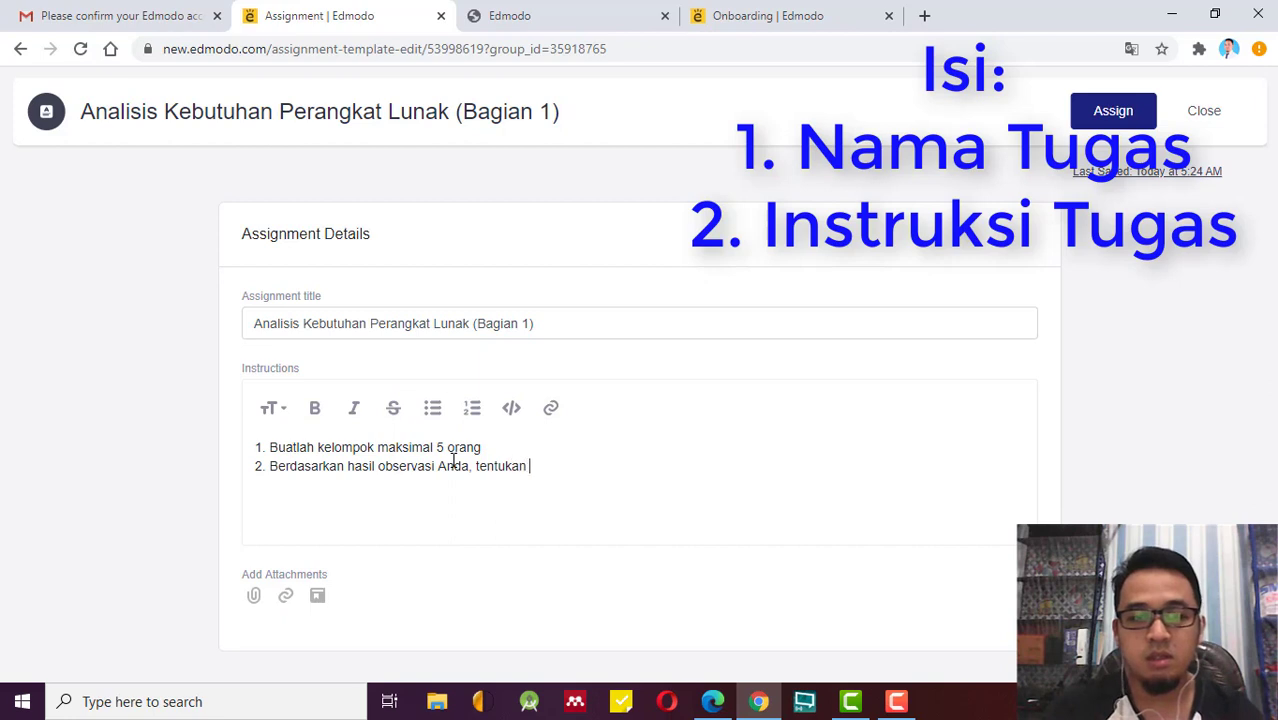
{"action": "type", "text": "topi"}
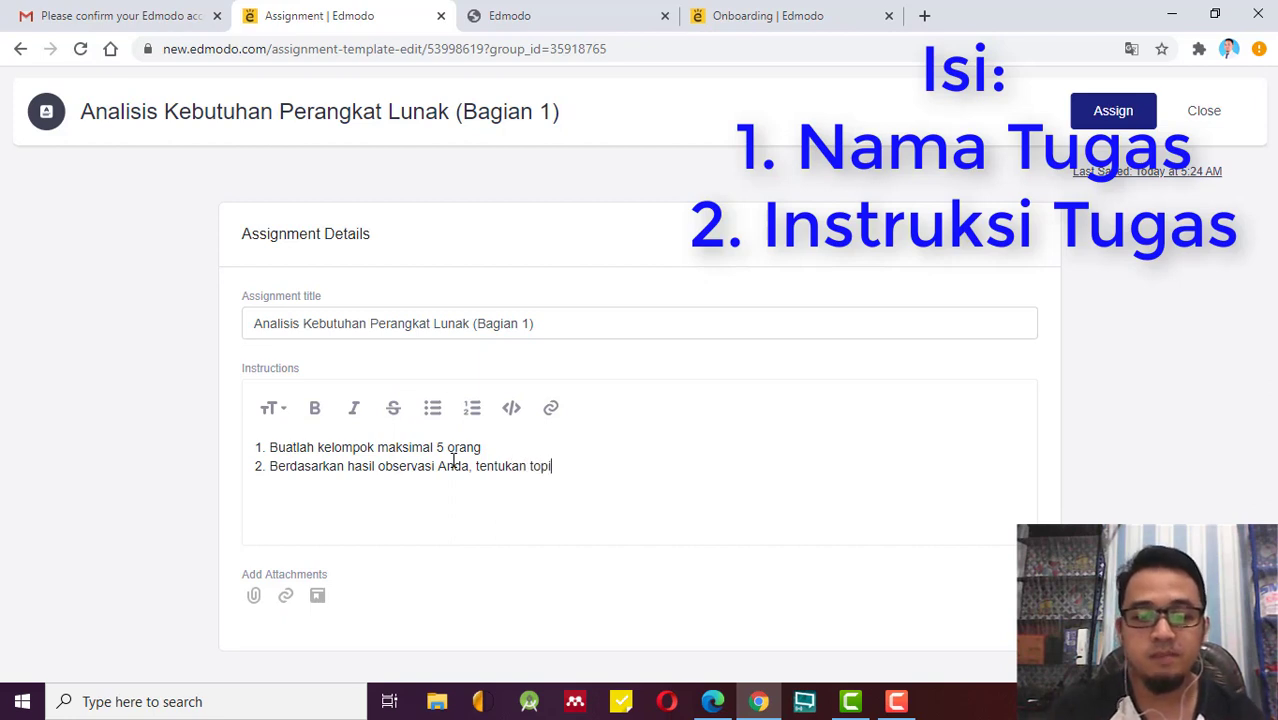
{"action": "type", "text": "k perangkat"}
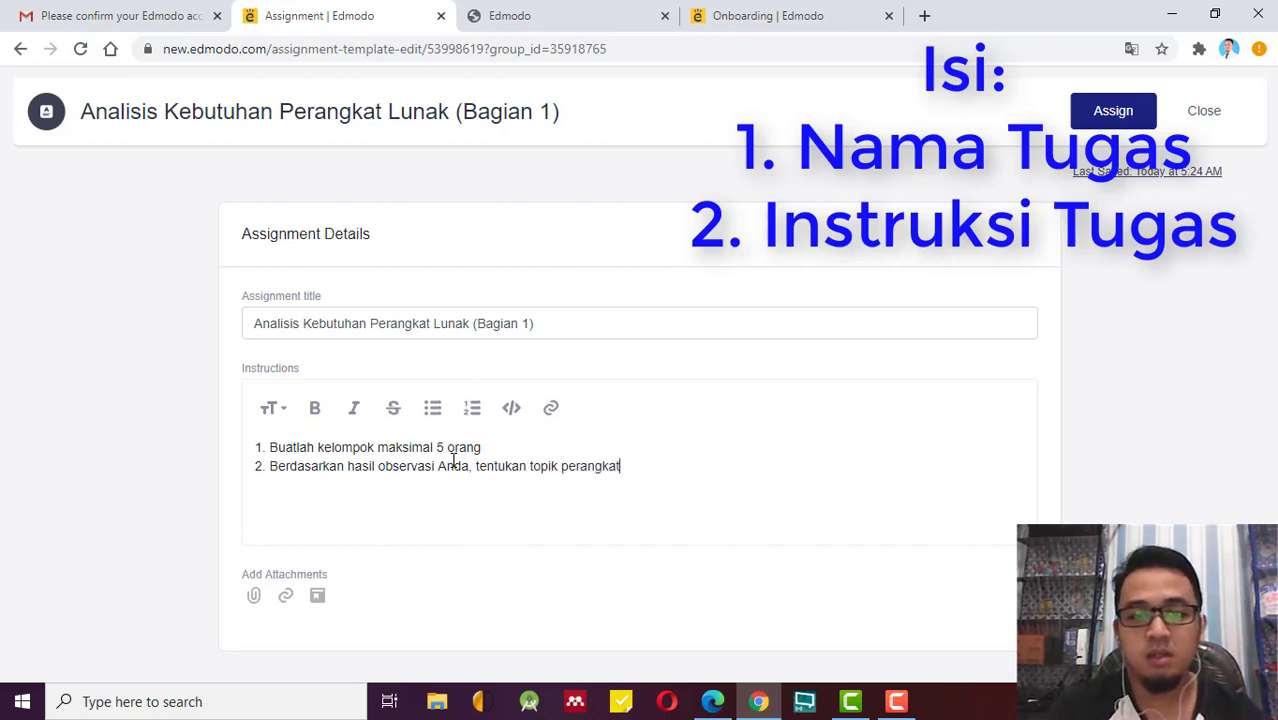
{"action": "type", "text": " lunak ya"}
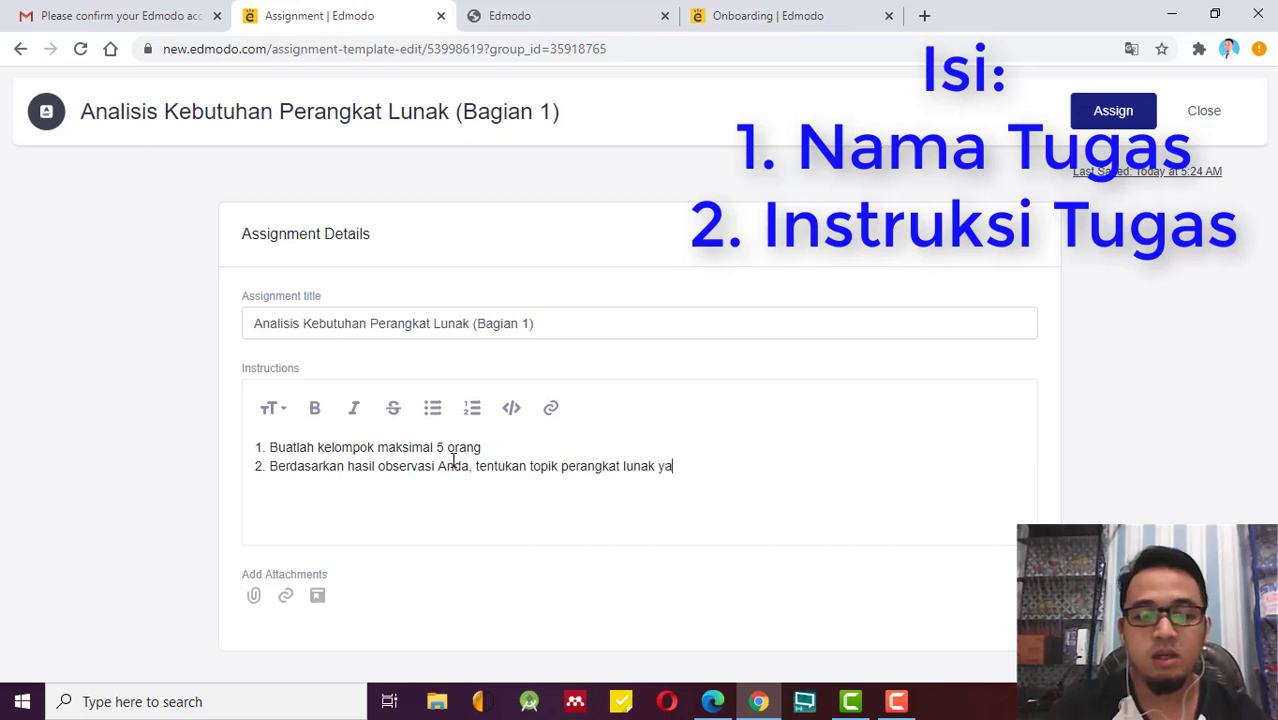
{"action": "type", "text": "ng akan di a"}
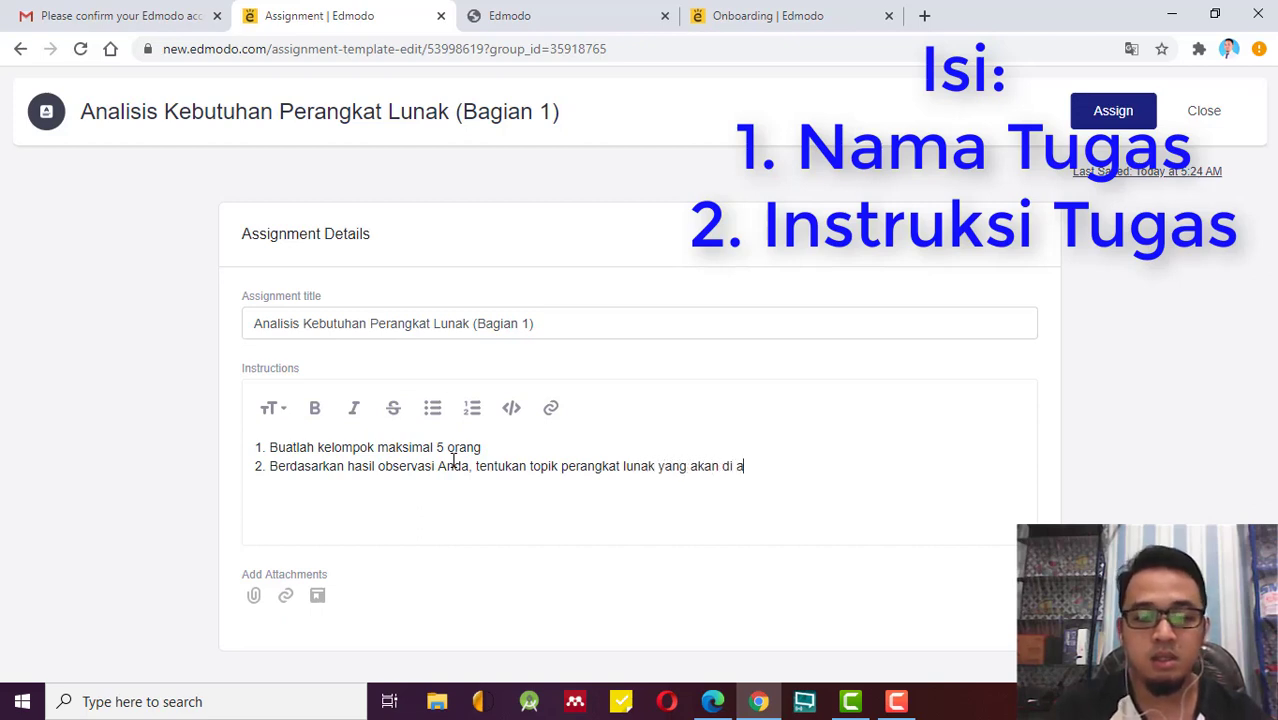
{"action": "type", "text": "nalisis"}
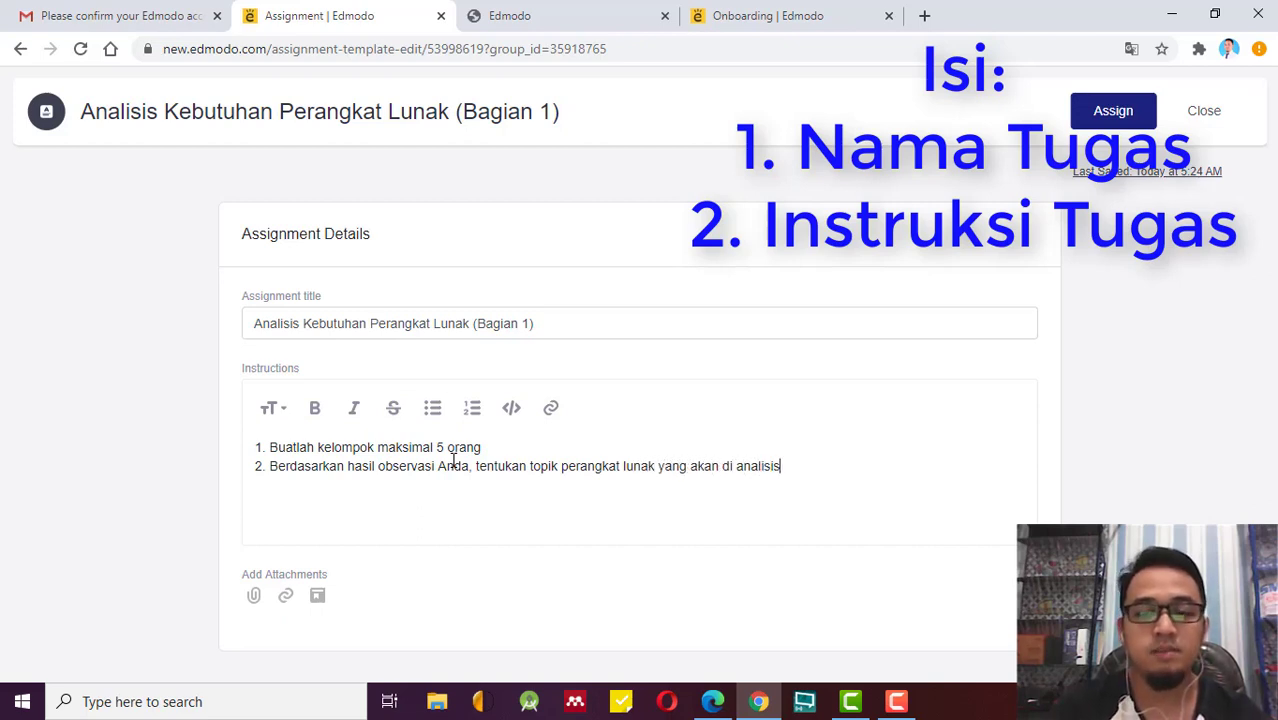
{"action": "key", "text": "Return"}
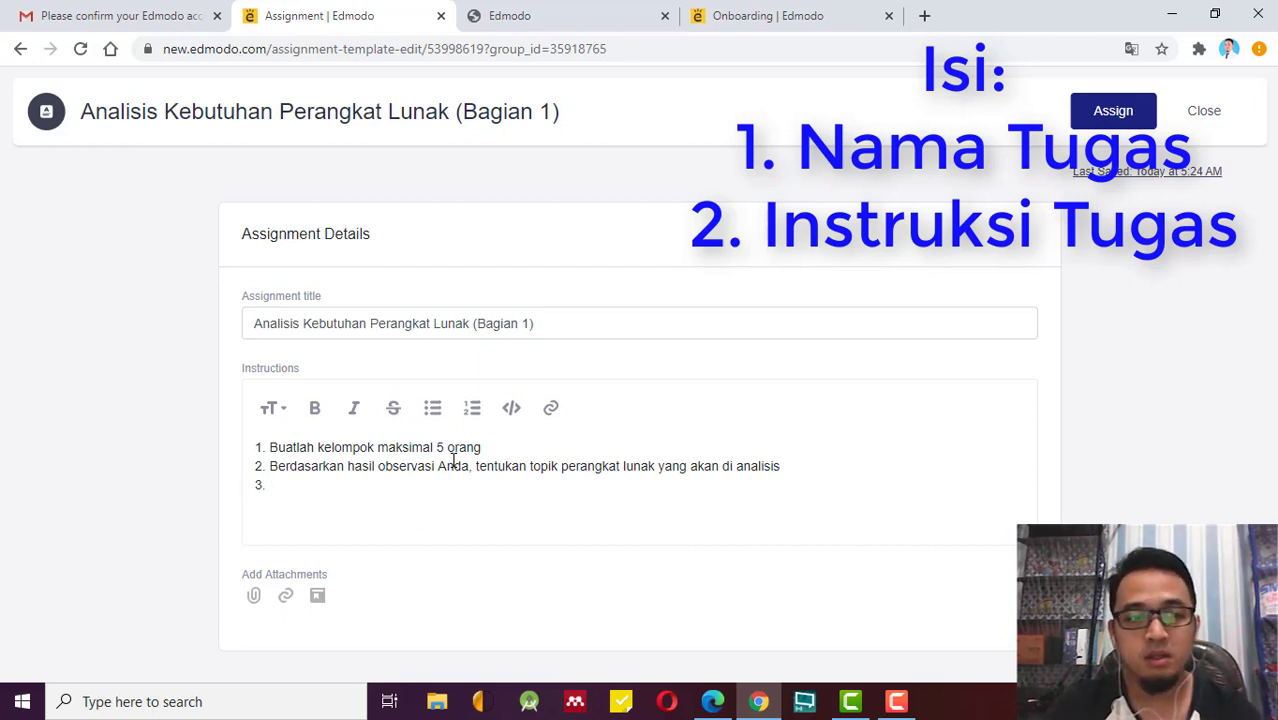
{"action": "type", "text": "Buat"}
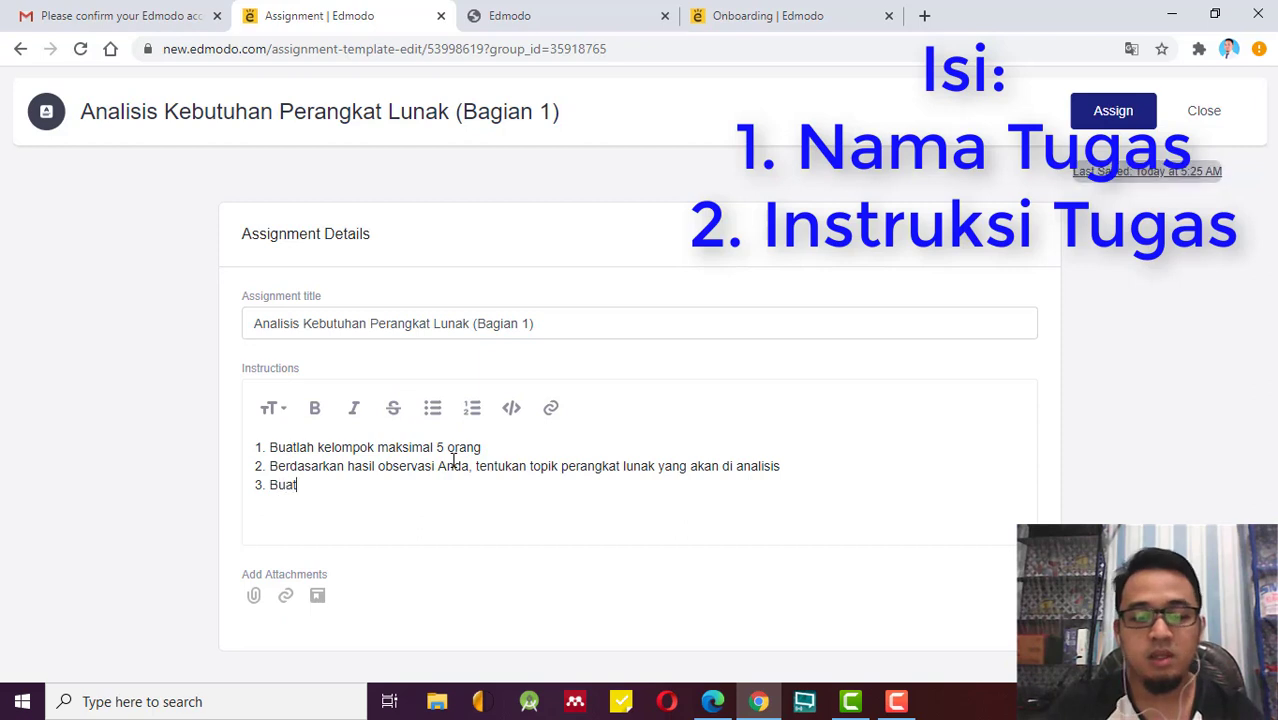
{"action": "type", "text": "lah "}
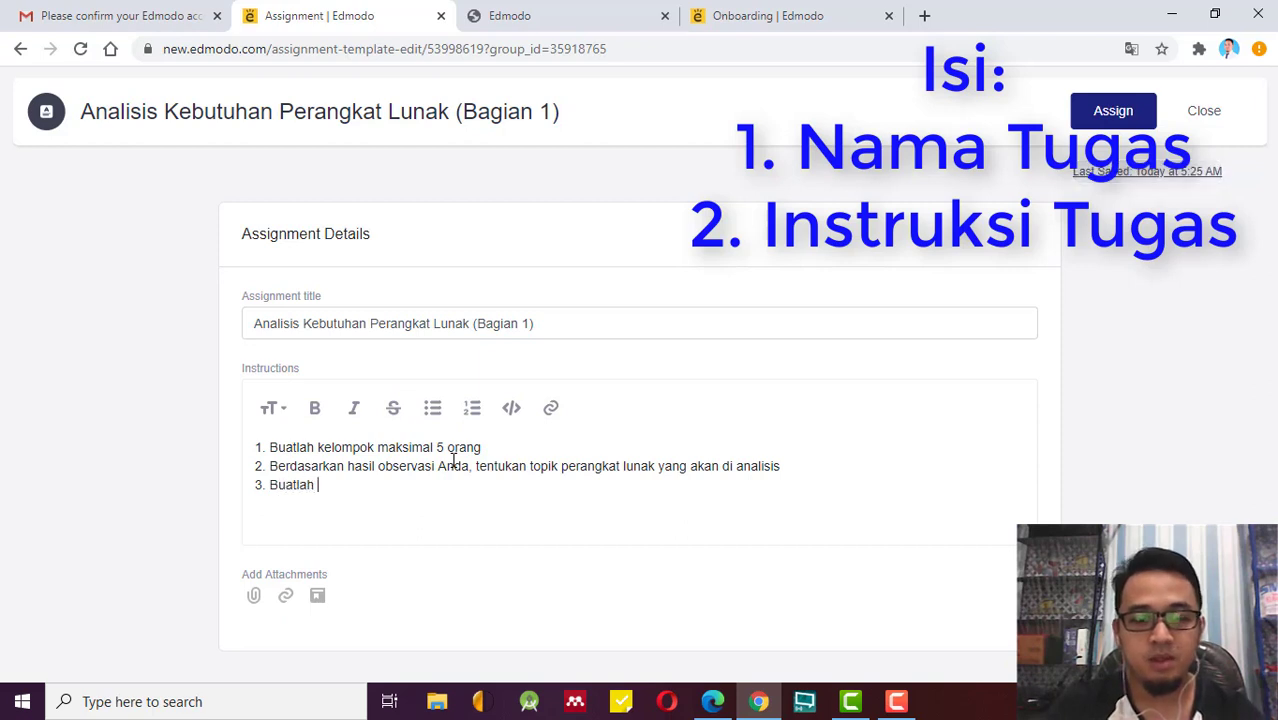
{"action": "type", "text": "laporan"}
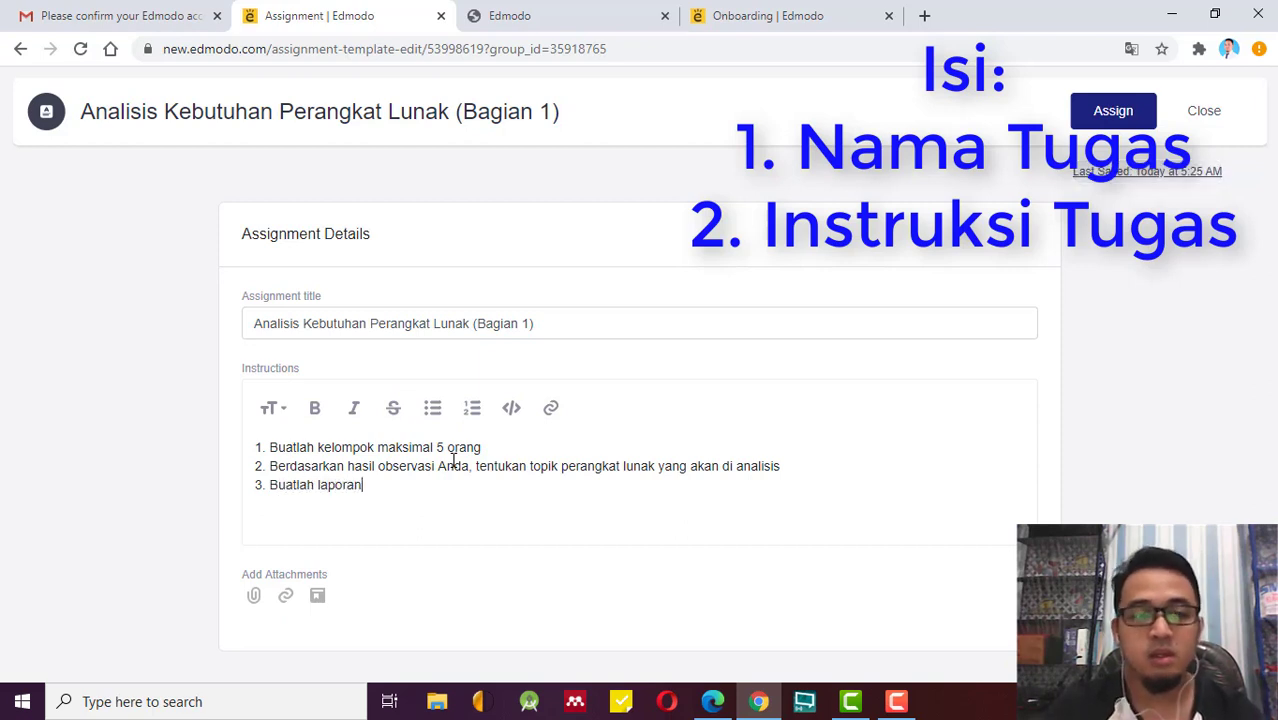
{"action": "type", "text": " mengen"}
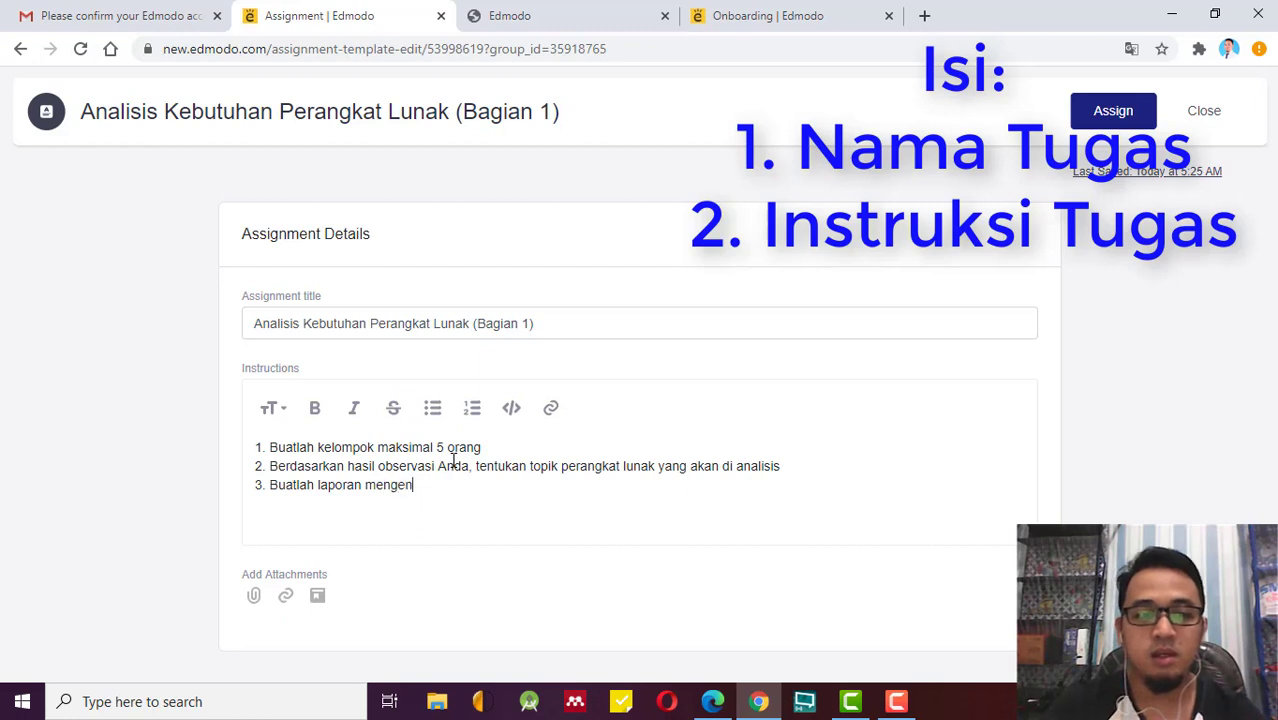
{"action": "type", "text": "ai analisis "}
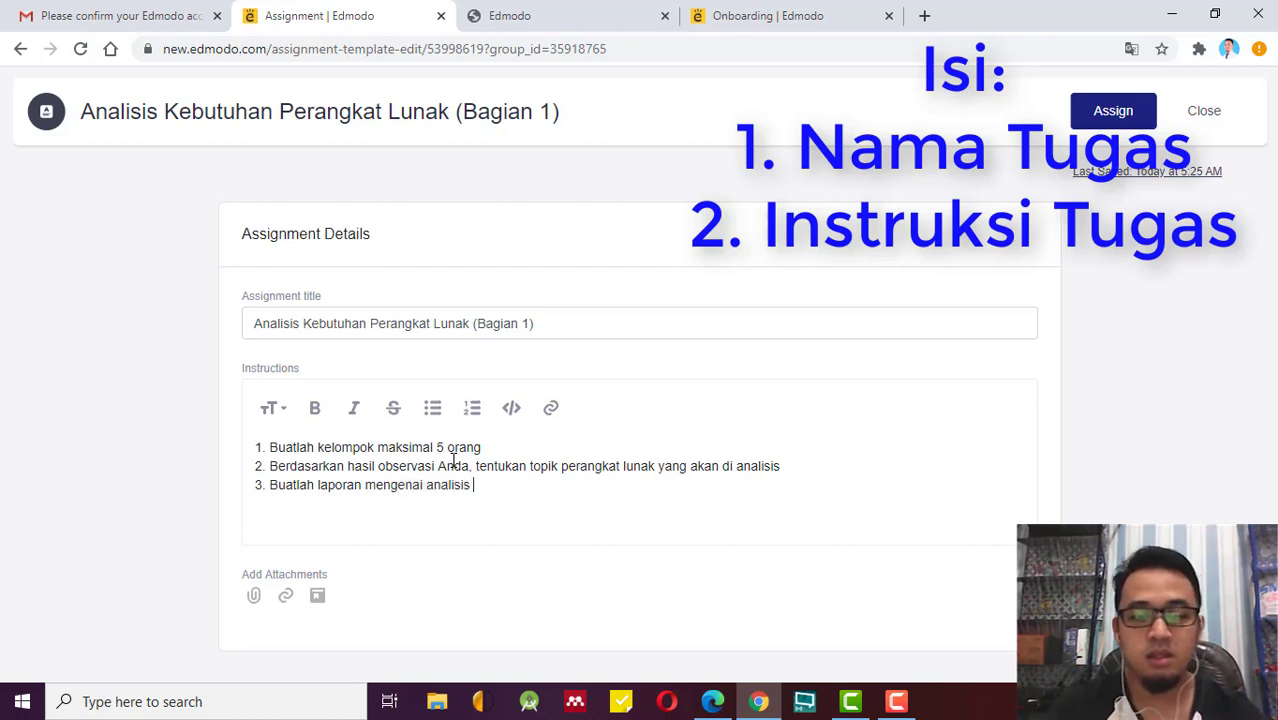
{"action": "type", "text": "perangkat"}
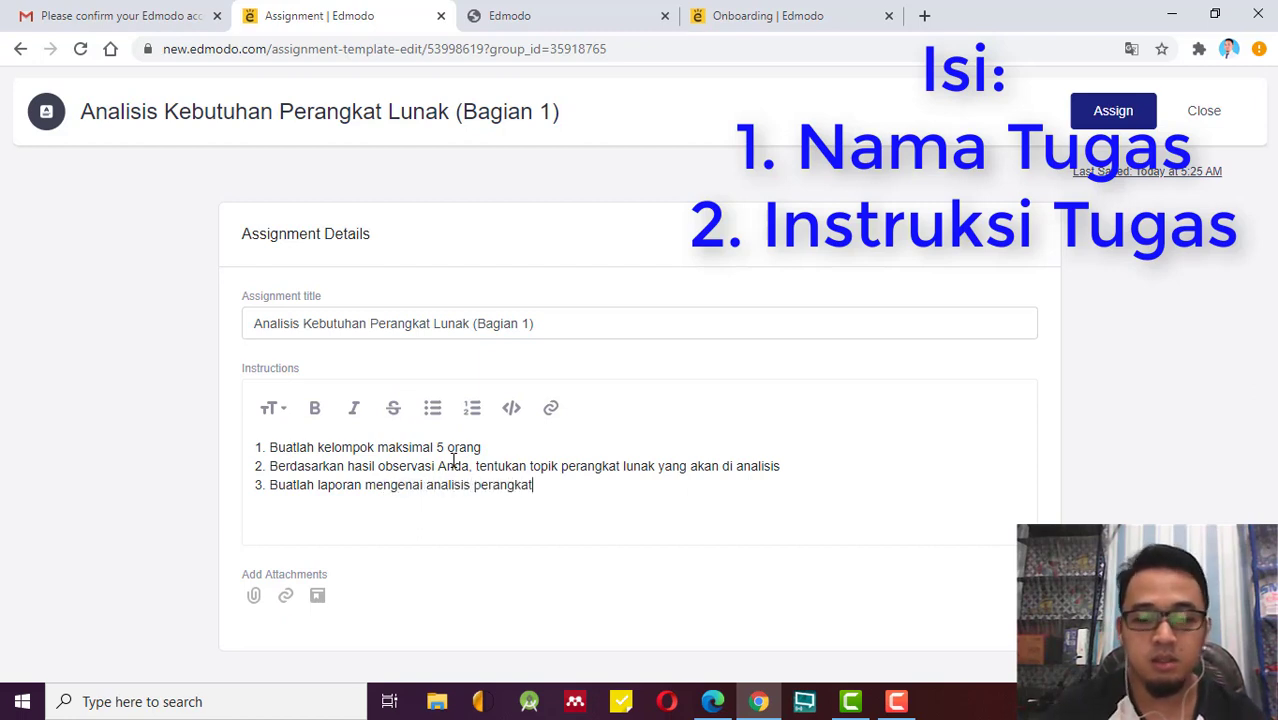
{"action": "type", "text": " lunak"}
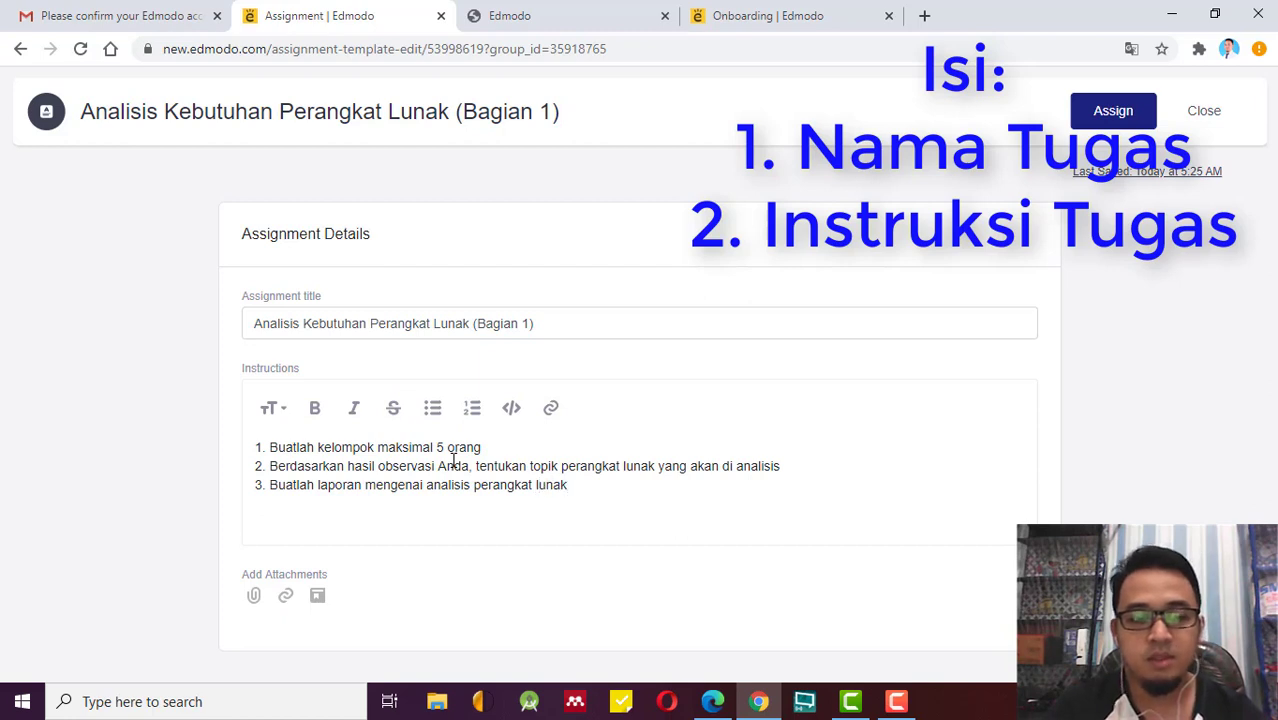
{"action": "type", "text": " sesuai"}
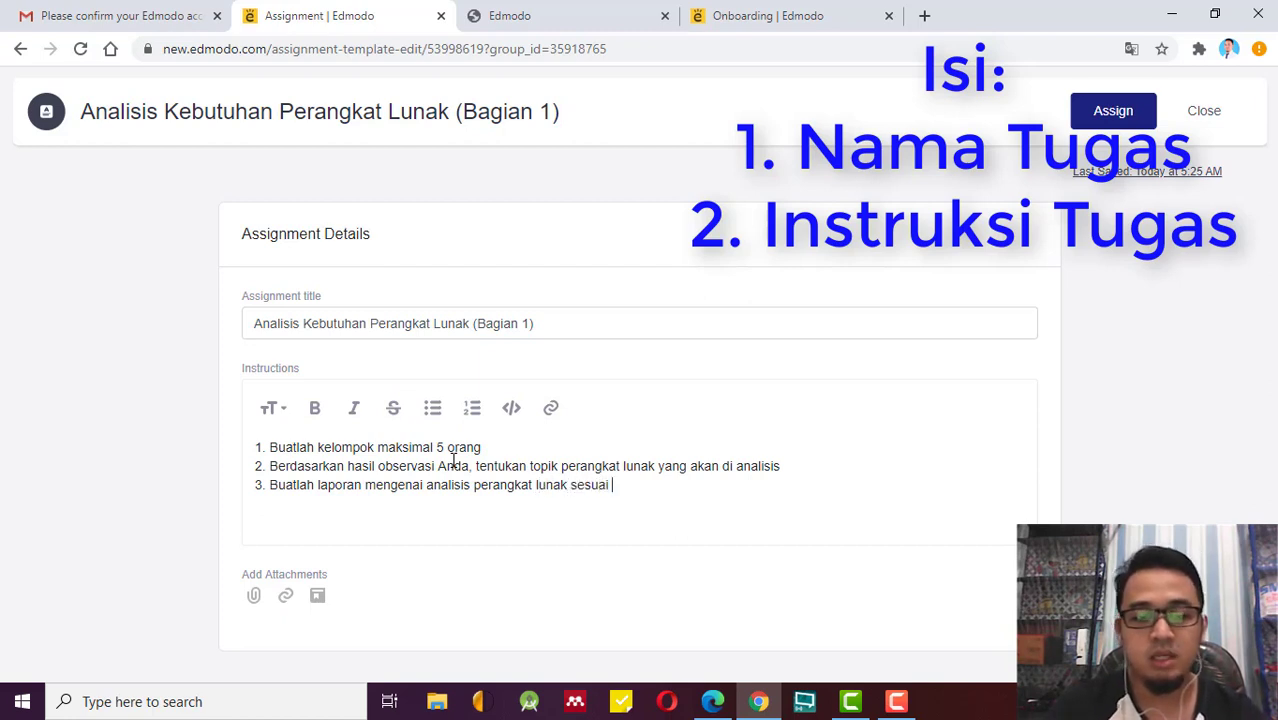
{"action": "type", "text": " template"}
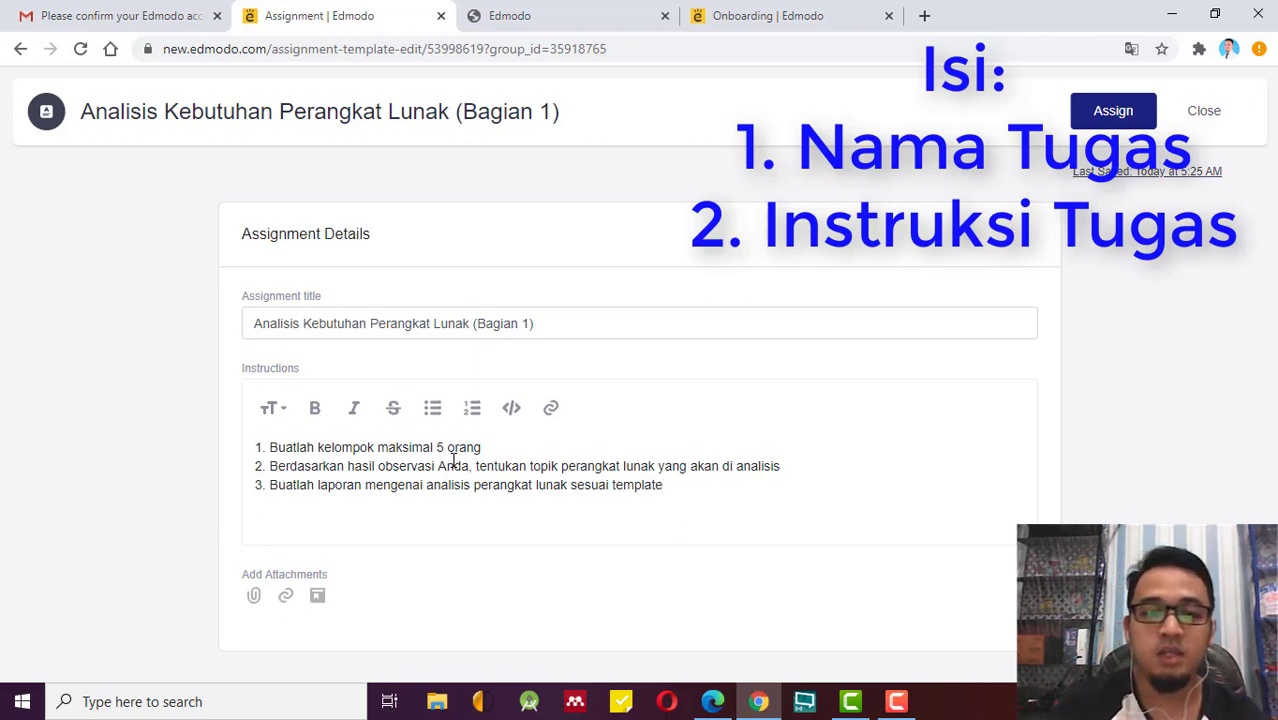
{"action": "type", "text": " (ter"}
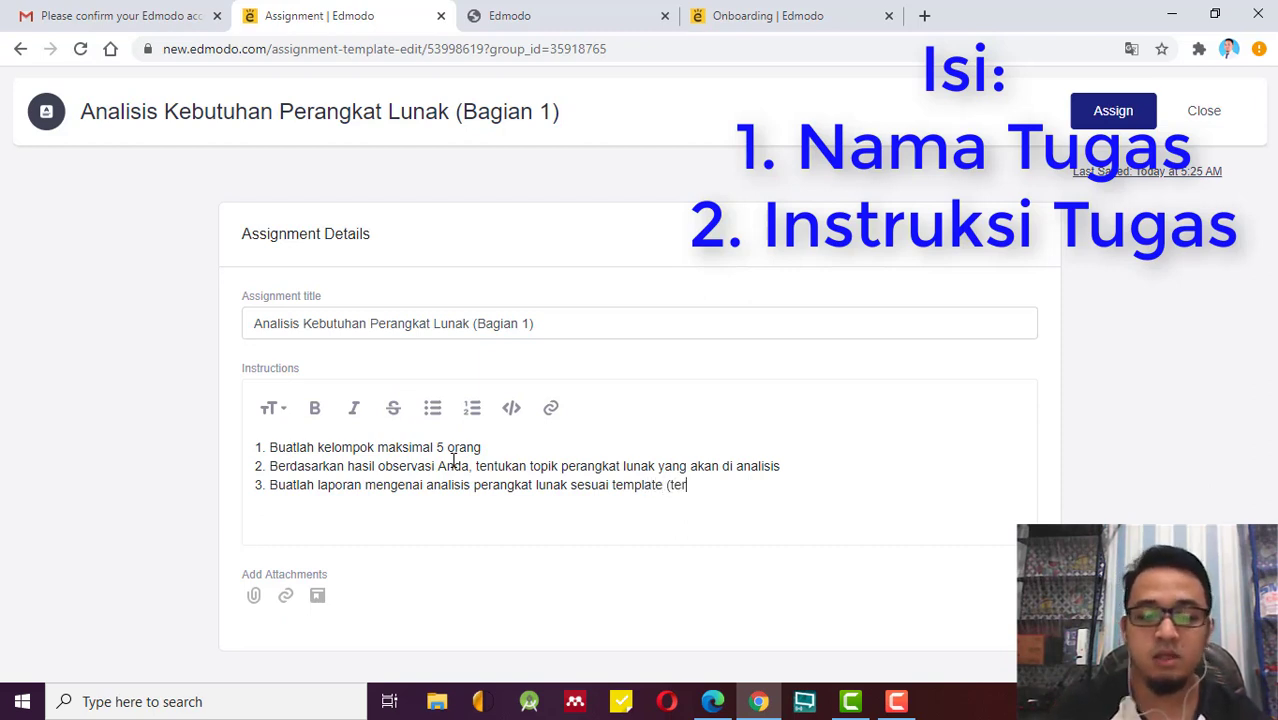
{"action": "type", "text": "lampir"}
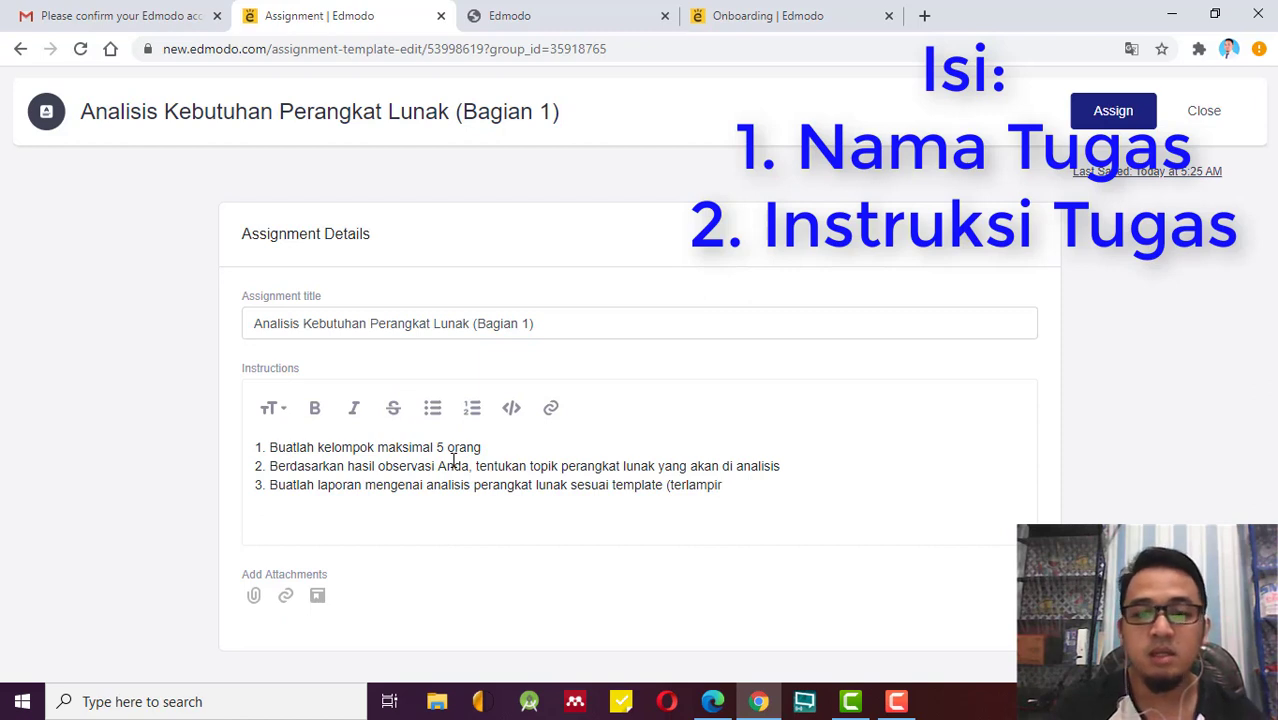
{"action": "type", "text": ")"}
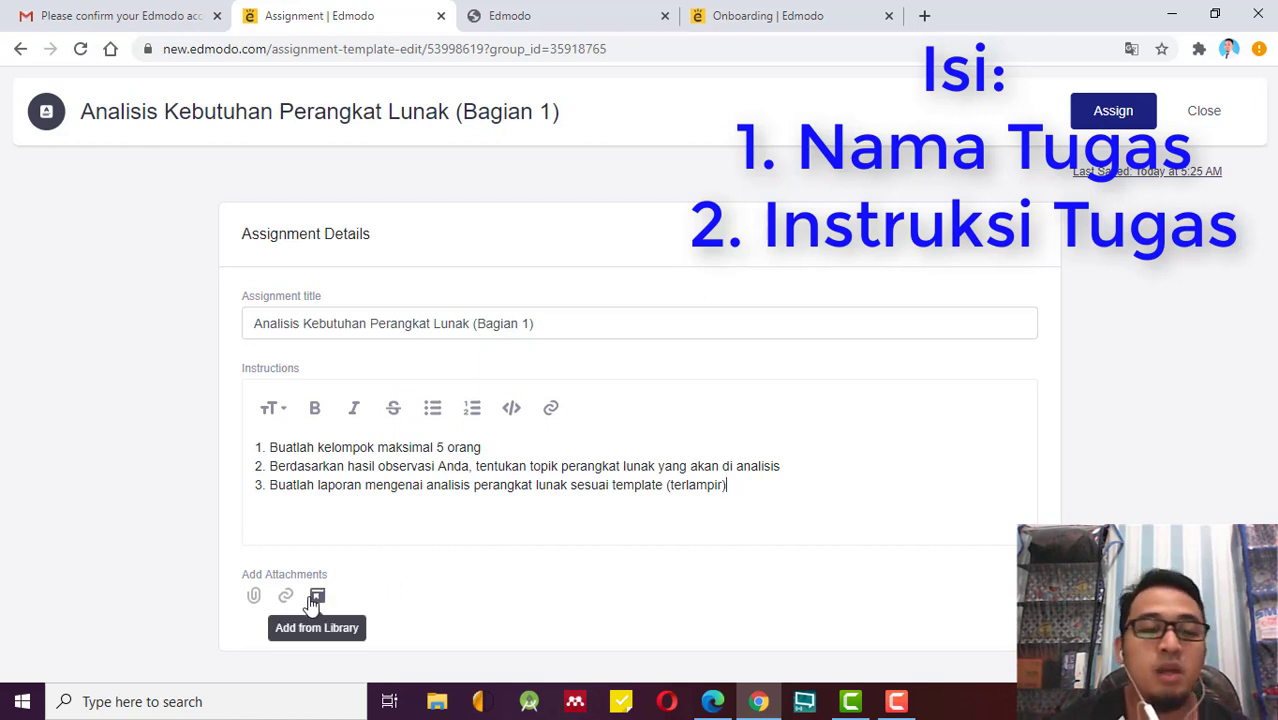
Attach the Word file Template SKPL Udinus.docx to the assignment.
{"action": "left_click", "coordinate": [253, 597]}
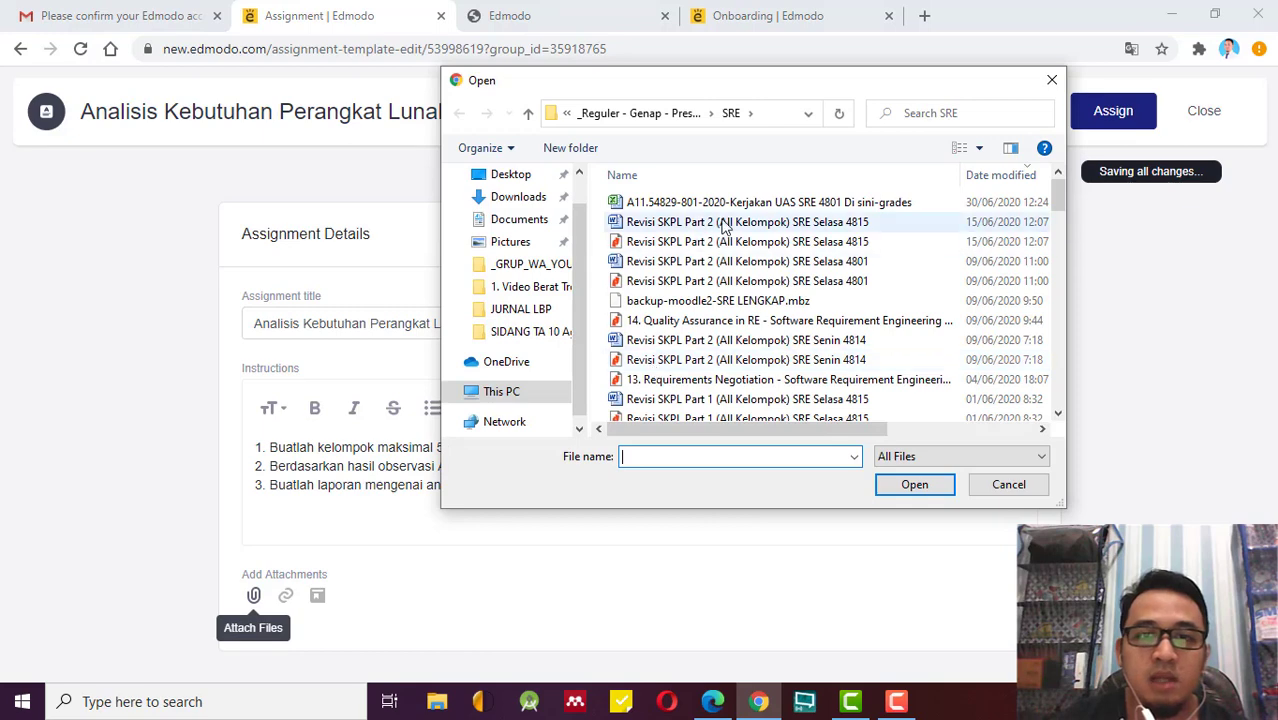
{"action": "scroll", "coordinate": [863, 365], "scroll_direction": "down", "scroll_amount": 1}
{"action": "scroll", "coordinate": [863, 365], "scroll_direction": "down", "scroll_amount": 8}
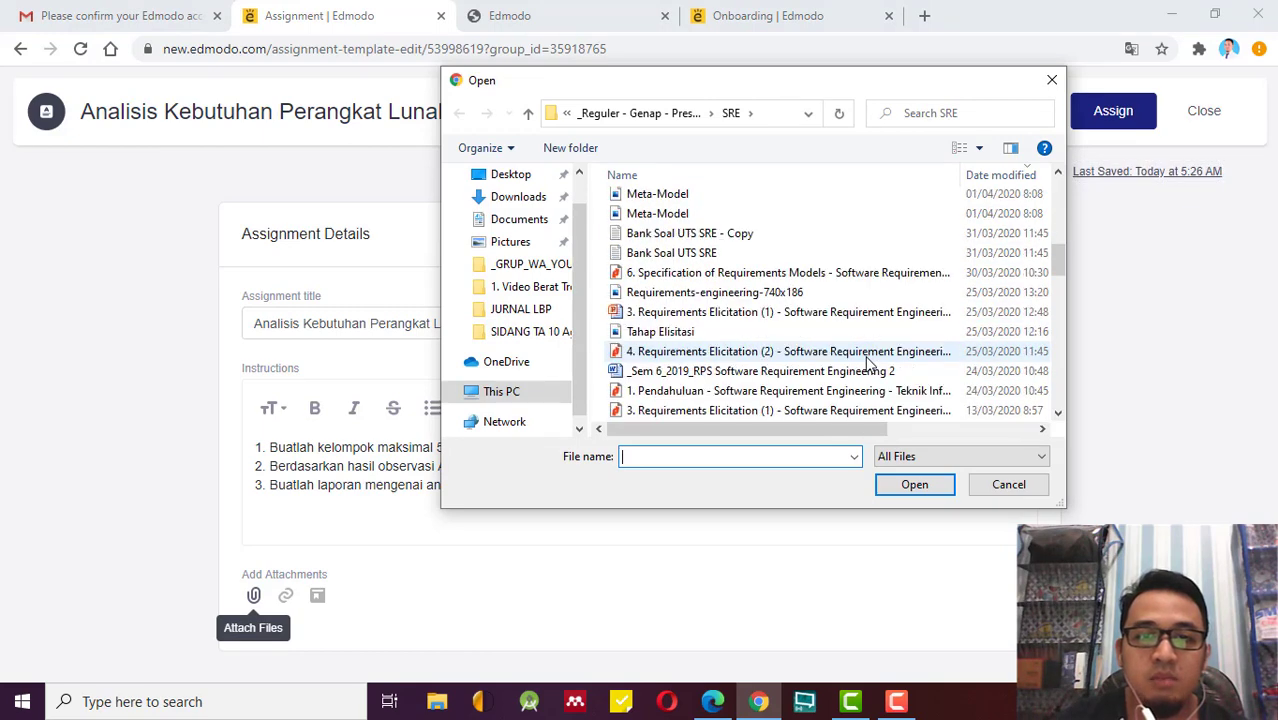
{"action": "scroll", "coordinate": [868, 362], "scroll_direction": "down", "scroll_amount": 4}
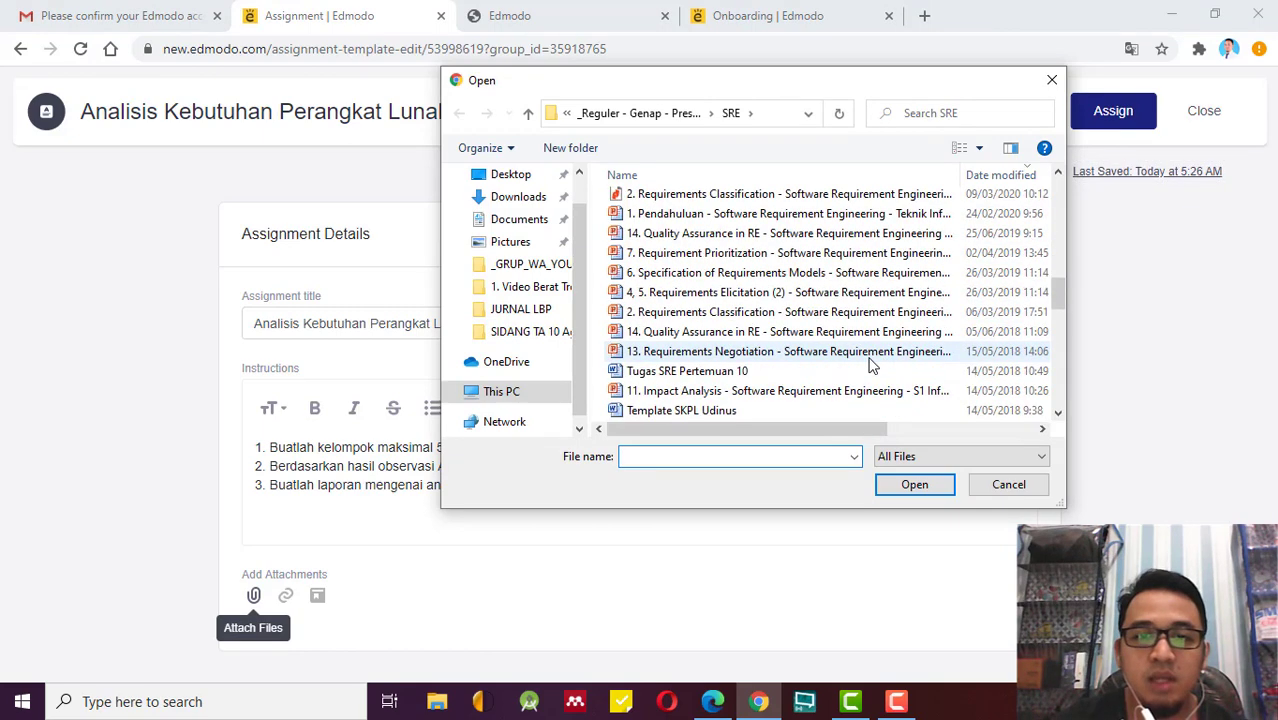
{"action": "left_click", "coordinate": [701, 412]}
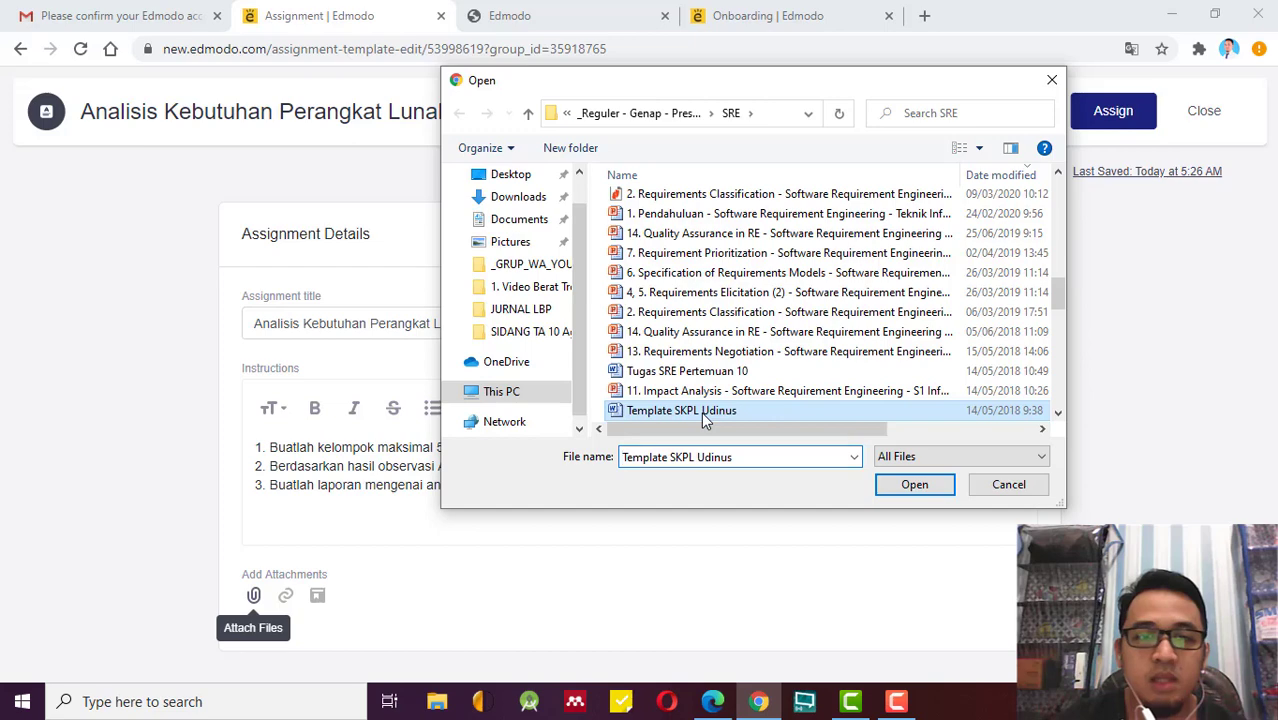
{"action": "left_click", "coordinate": [938, 496]}
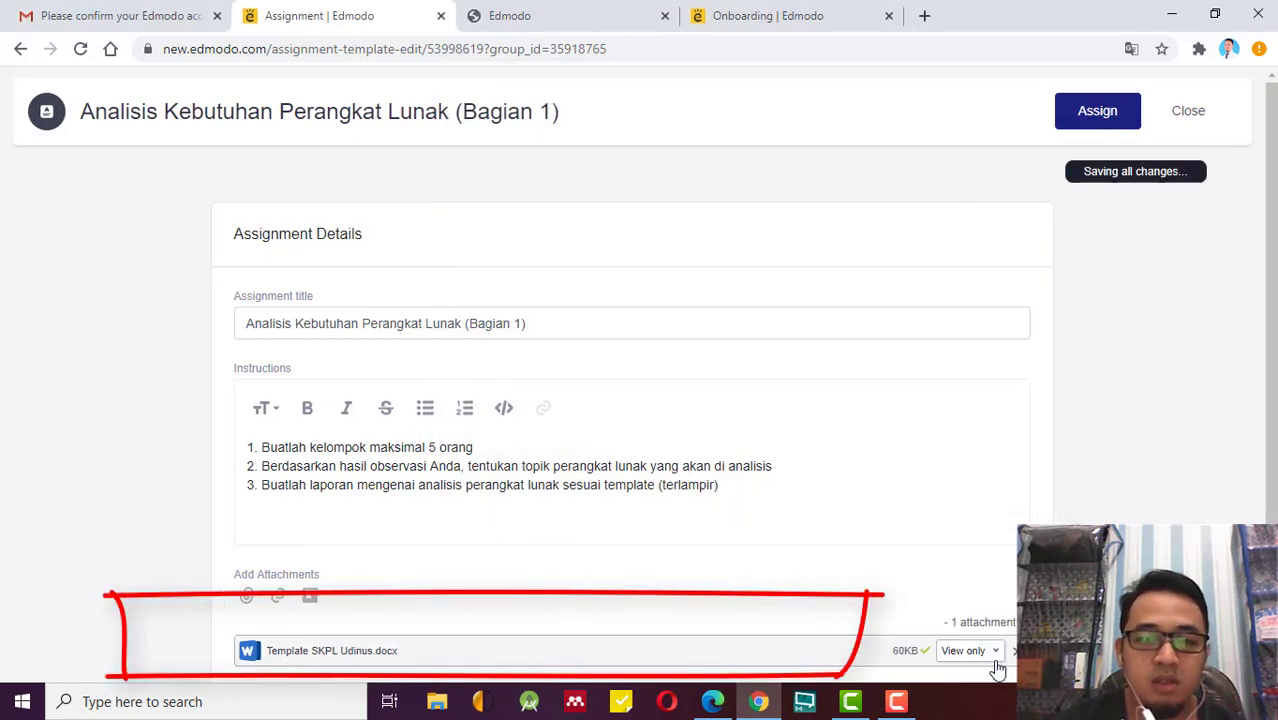
{"action": "scroll", "coordinate": [632, 414], "scroll_direction": "down", "scroll_amount": 1}
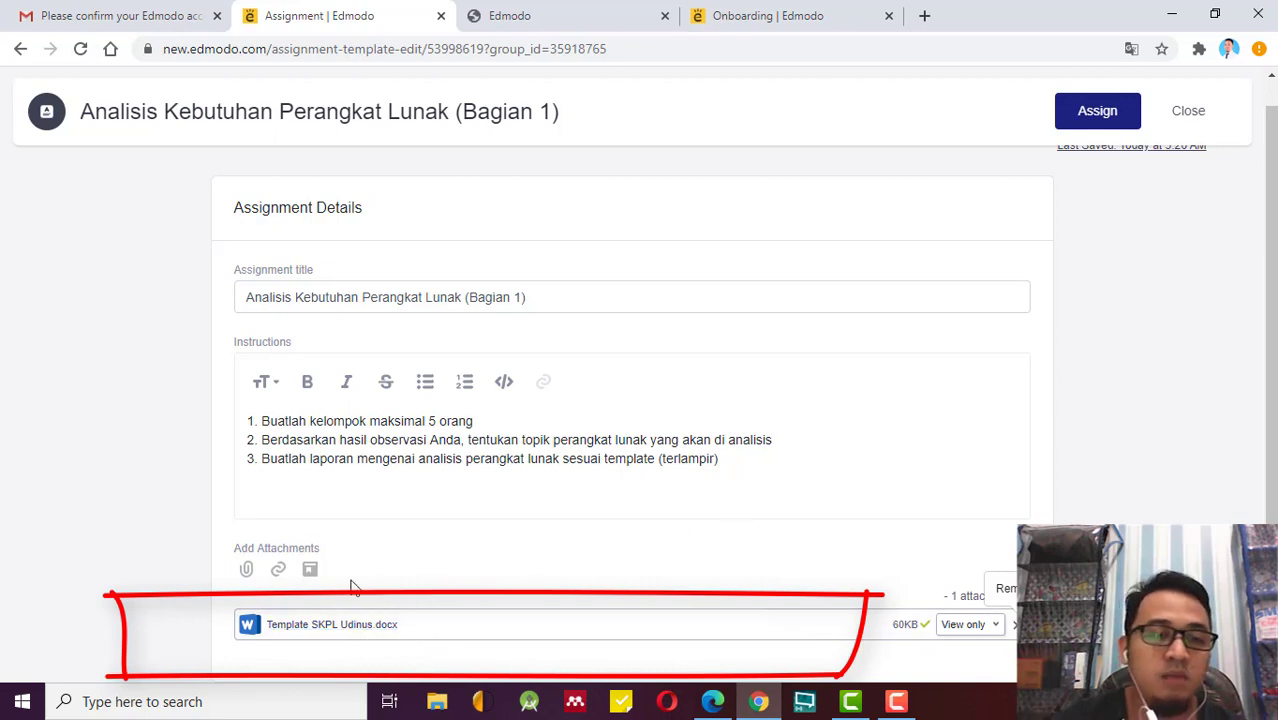
Open and dismiss the web-link attachment form, then return to the third instruction line.
{"action": "left_click", "coordinate": [277, 571]}
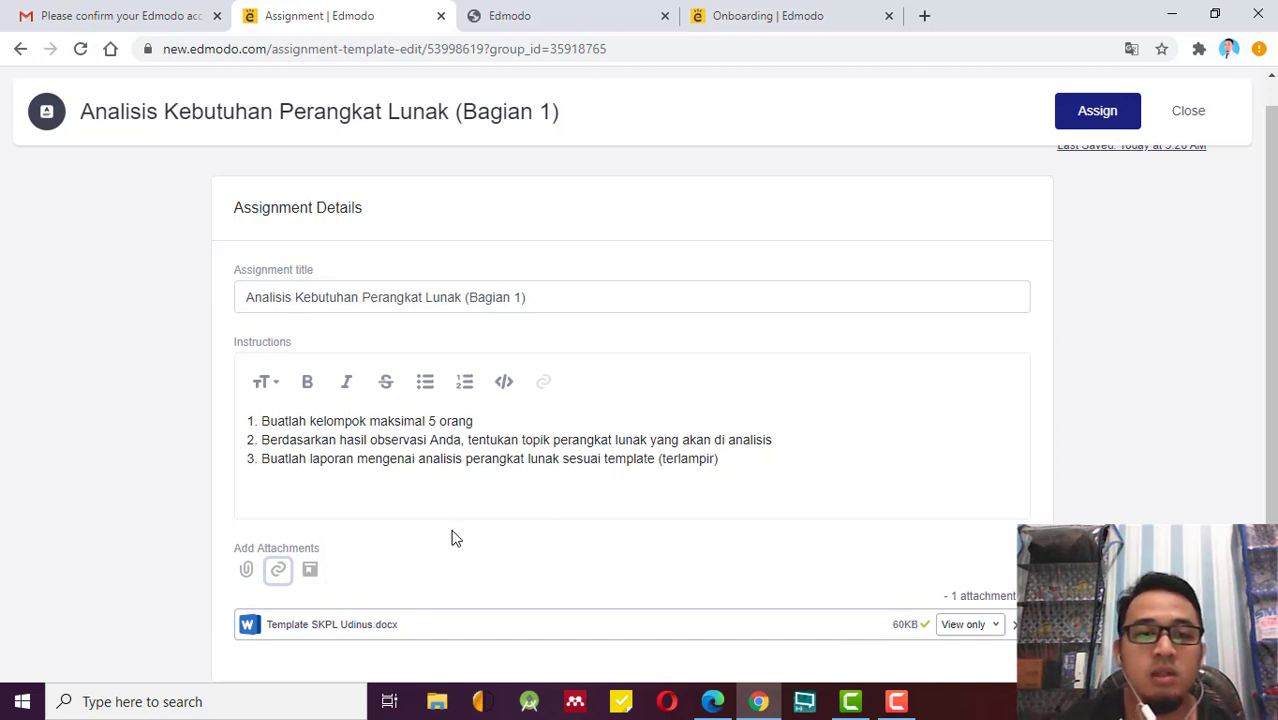
{"action": "left_click", "coordinate": [279, 571]}
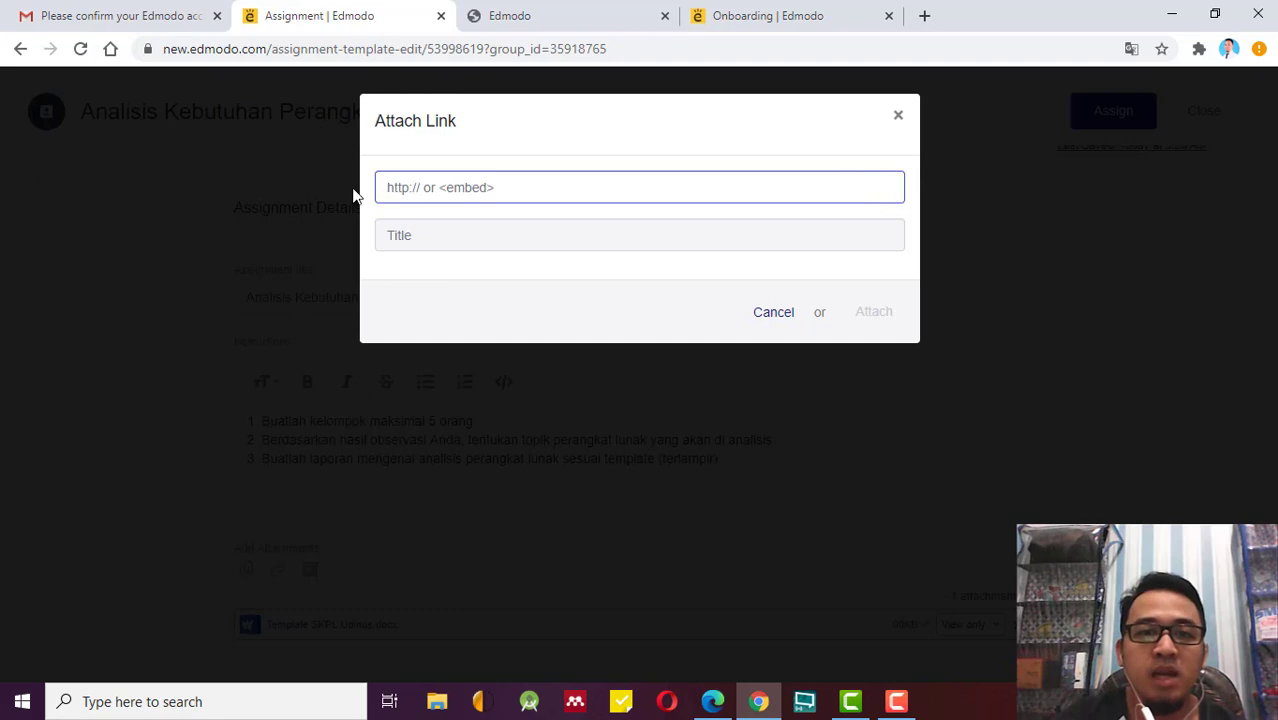
{"action": "left_click", "coordinate": [786, 320]}
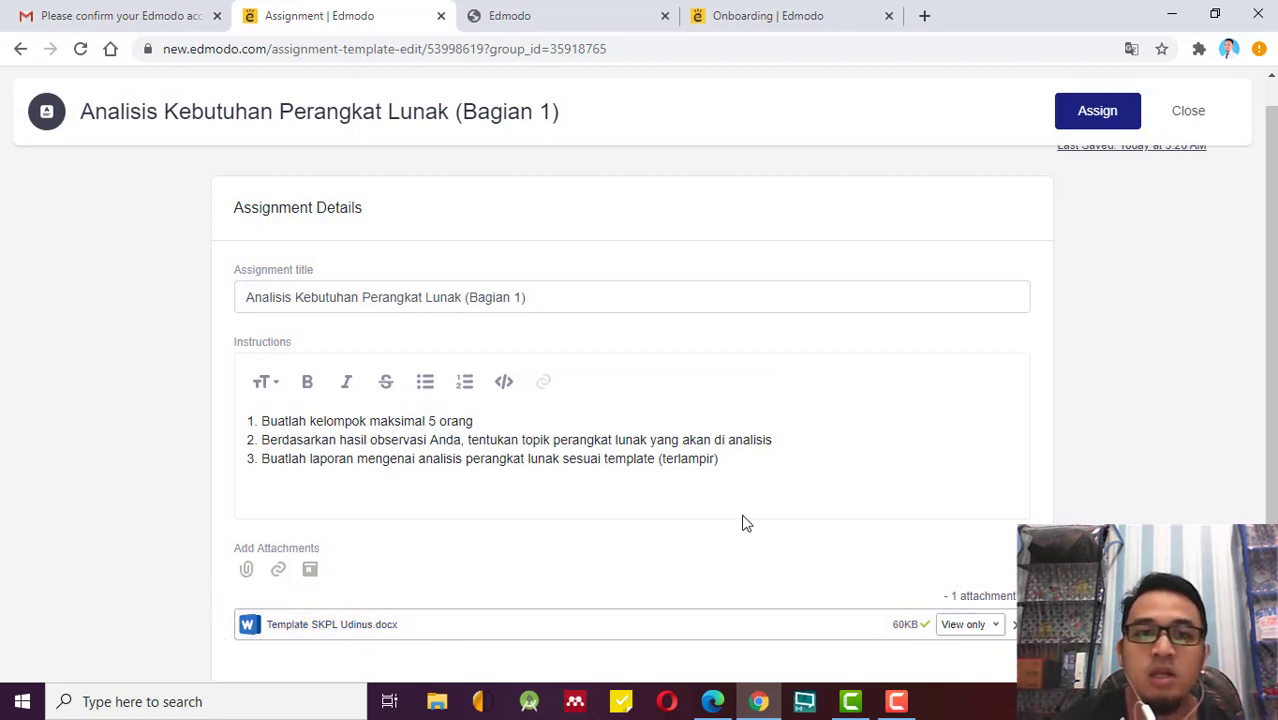
{"action": "scroll", "coordinate": [890, 470], "scroll_direction": "up", "scroll_amount": 1}
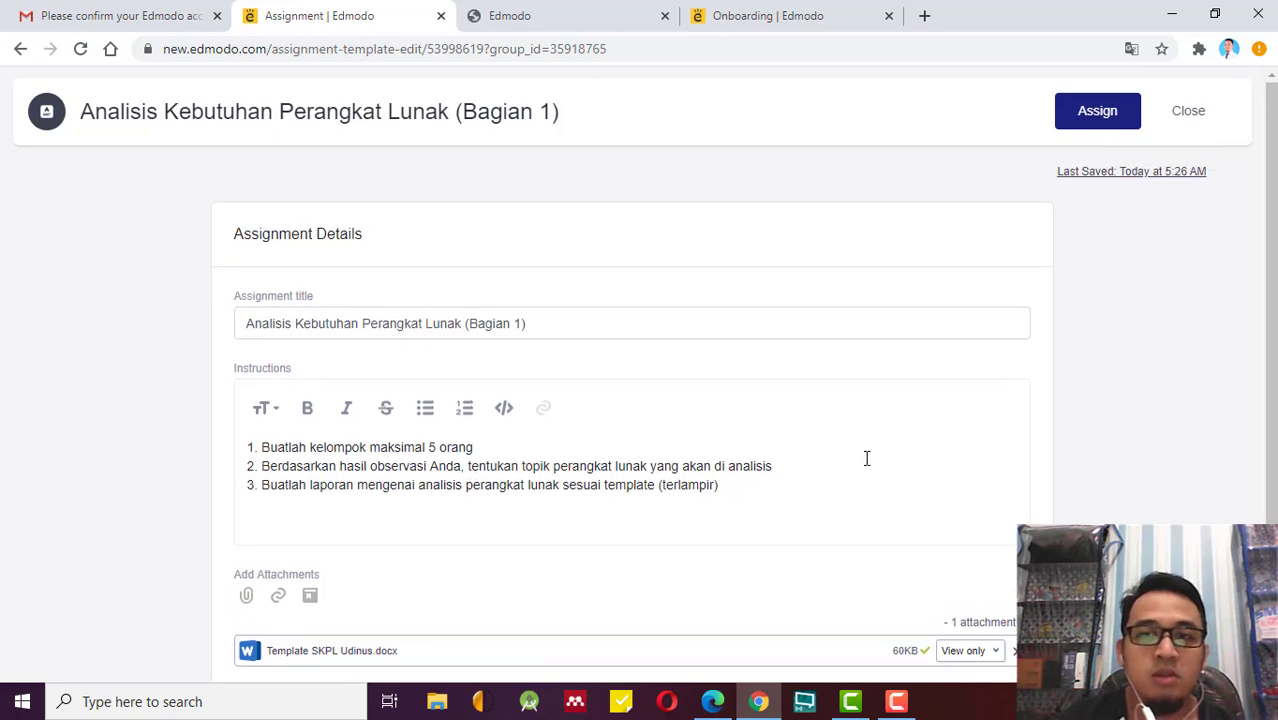
{"action": "left_click", "coordinate": [745, 499]}
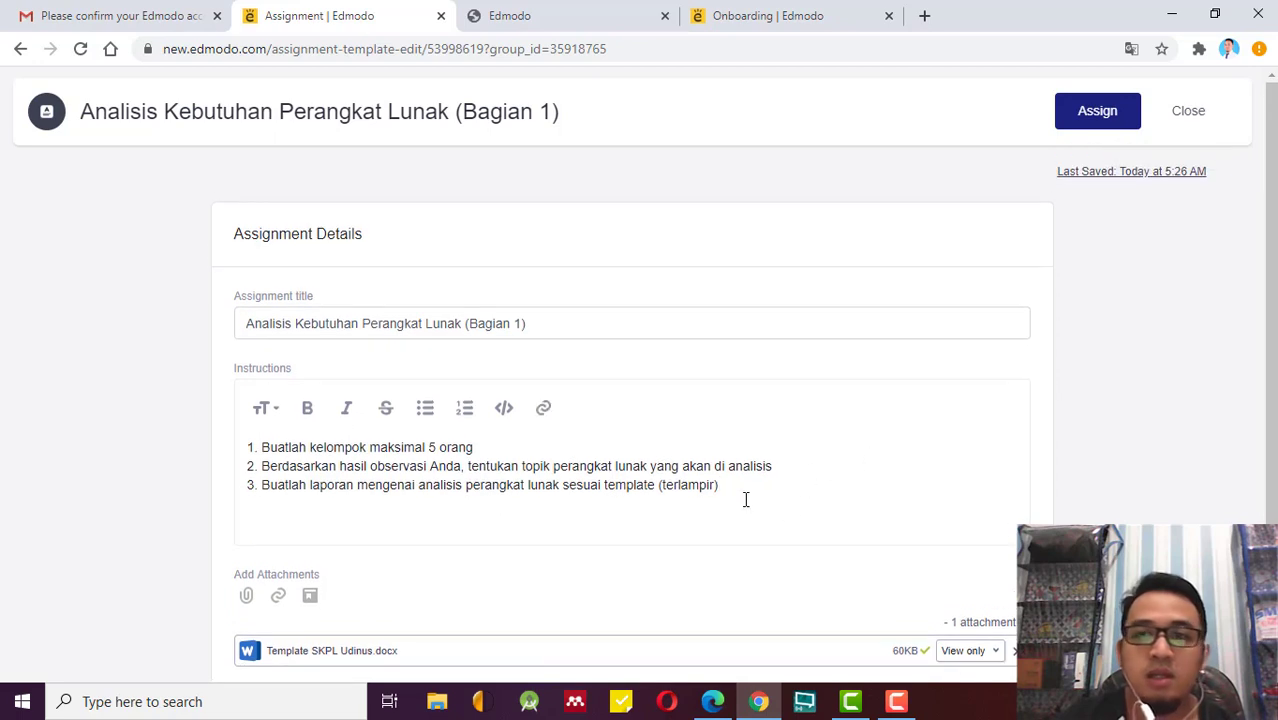
Save the draft and check the Assign To suggestions for Rekayasa Perangkat Lunak (1).
{"action": "left_click", "coordinate": [1133, 116]}
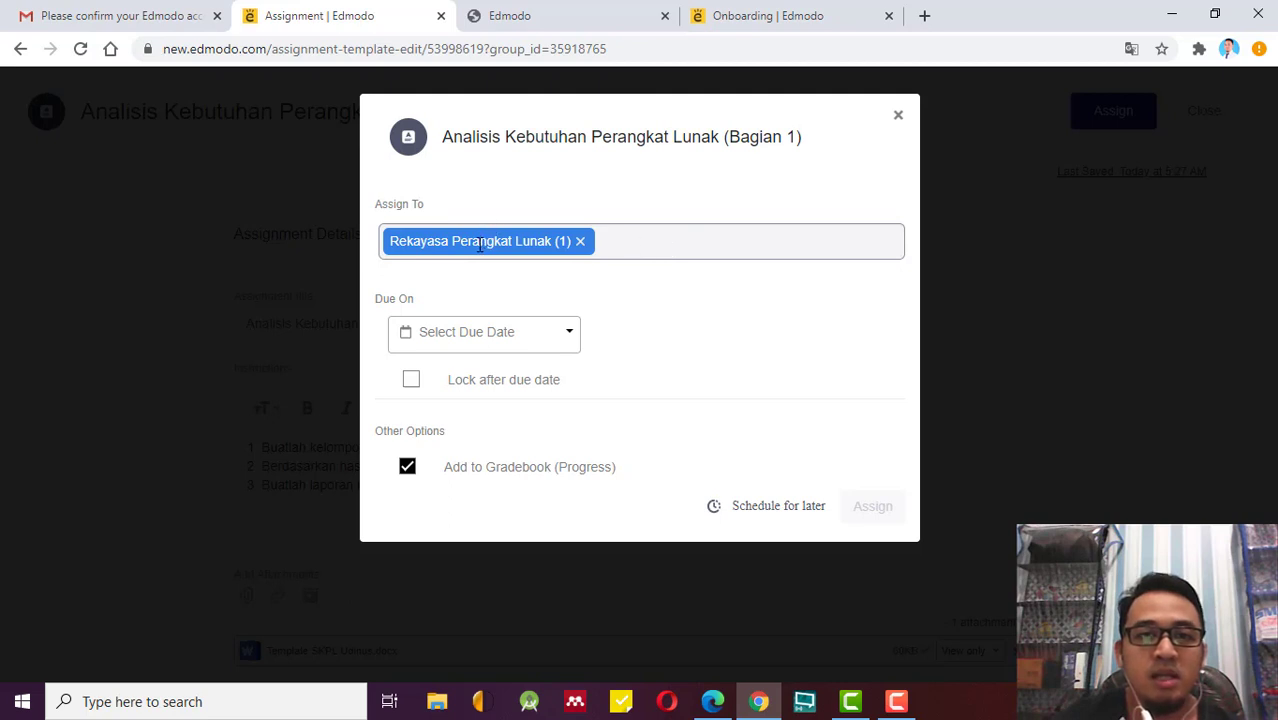
{"action": "left_click", "coordinate": [673, 243]}
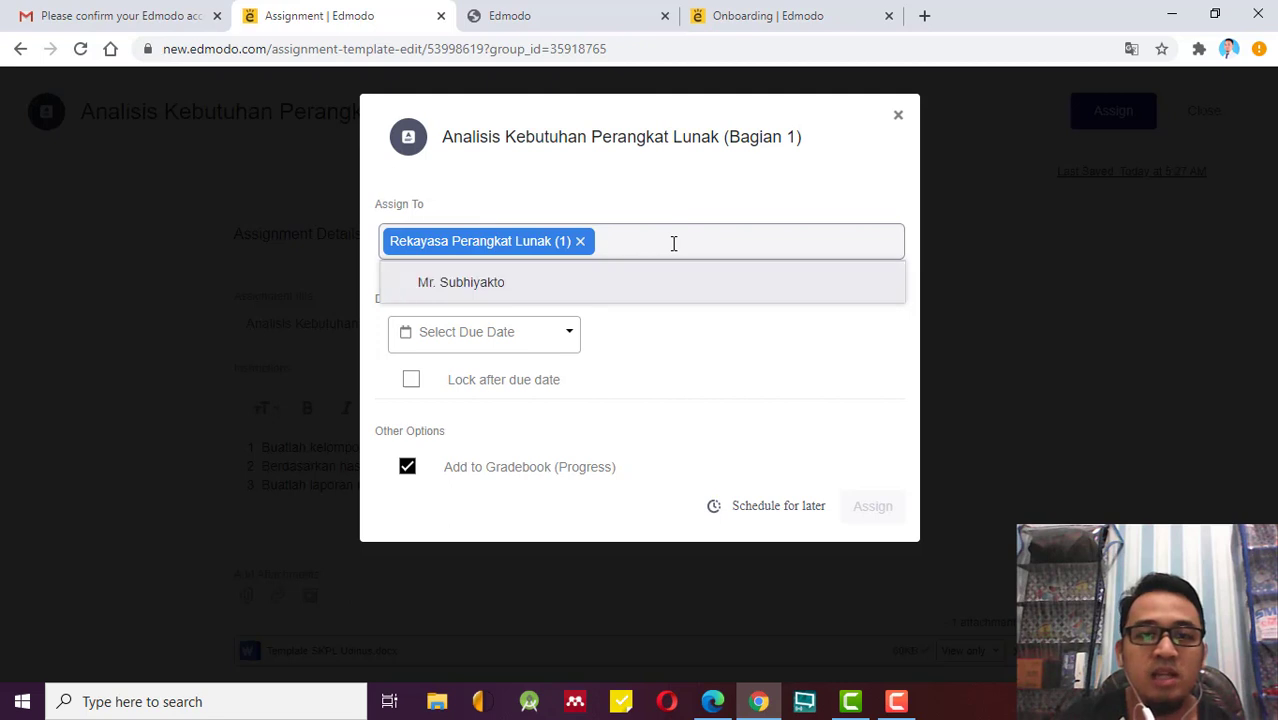
{"action": "left_click", "coordinate": [635, 200]}
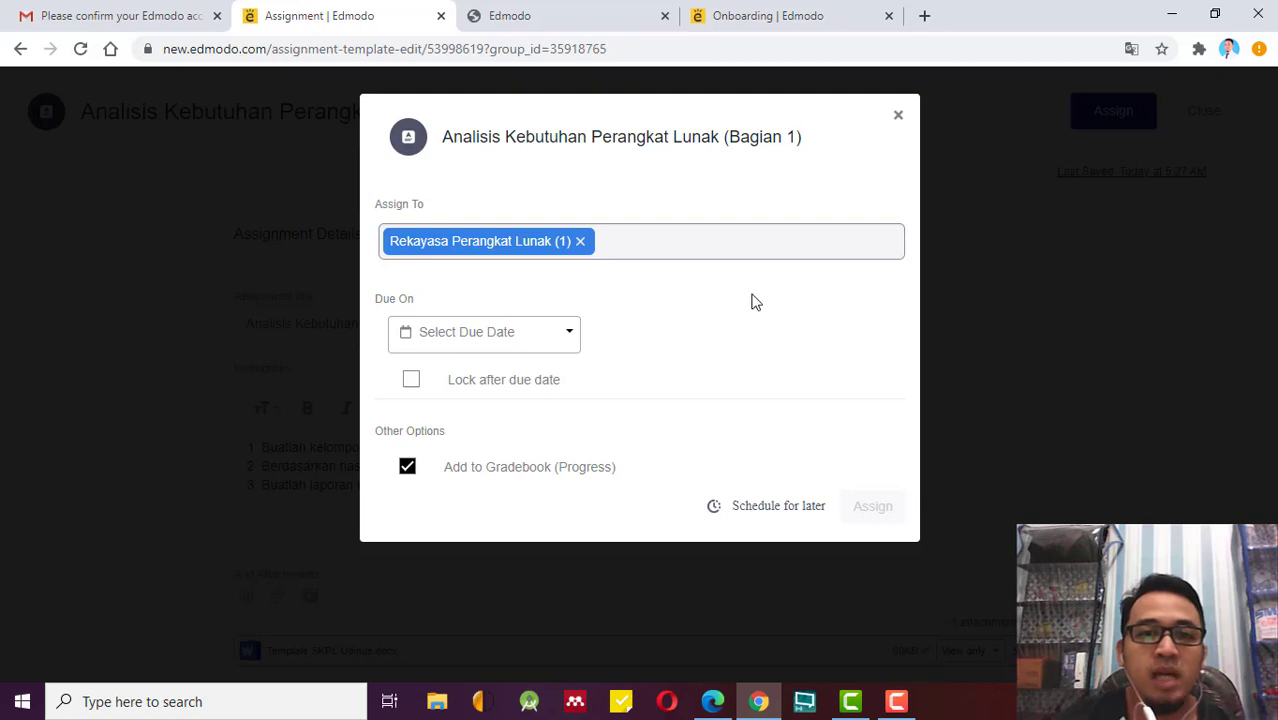
{"action": "left_click", "coordinate": [659, 235]}
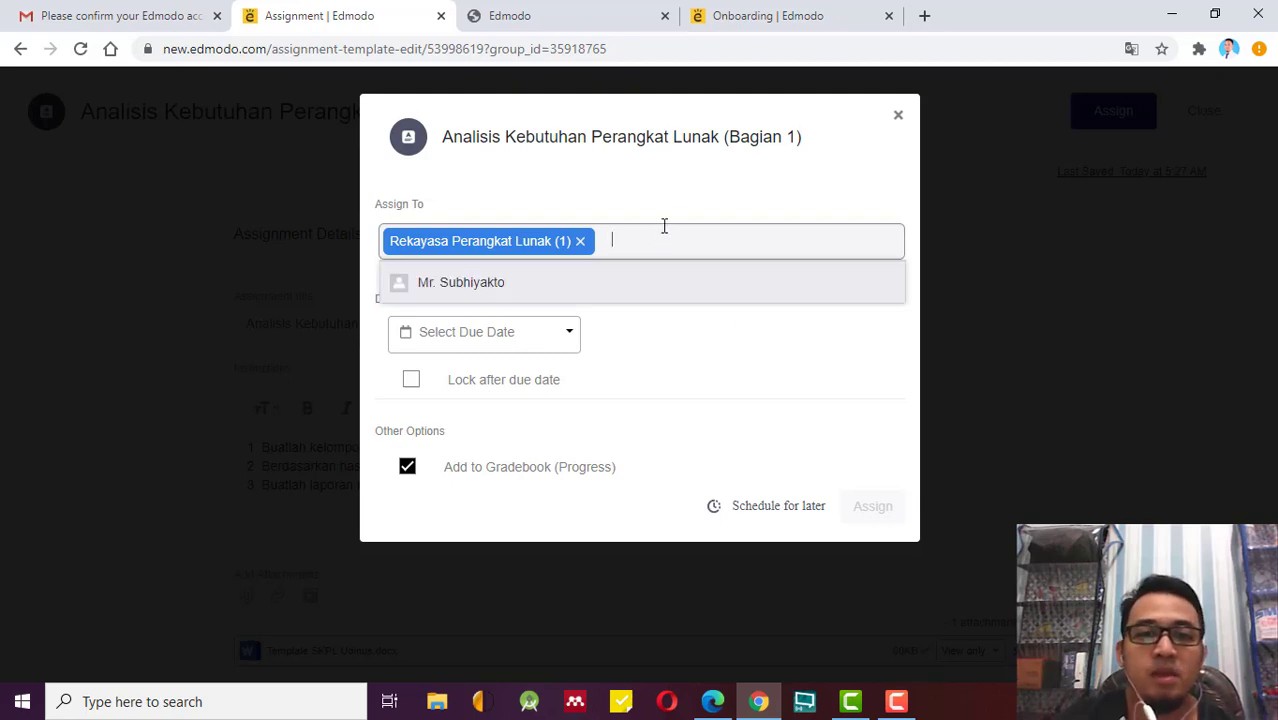
{"action": "left_click", "coordinate": [670, 217]}
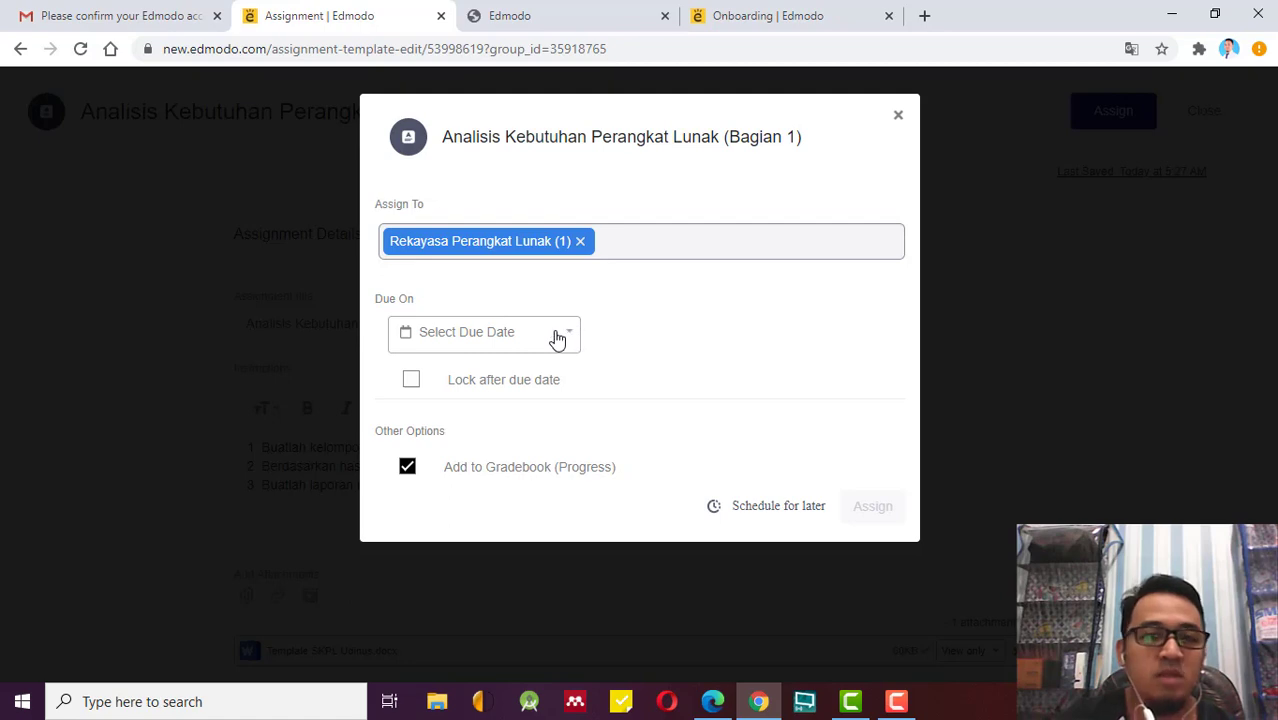
Pick August 21, 2020 in the calendar and set the due time to 11:59 PM.
{"action": "left_click", "coordinate": [557, 339]}
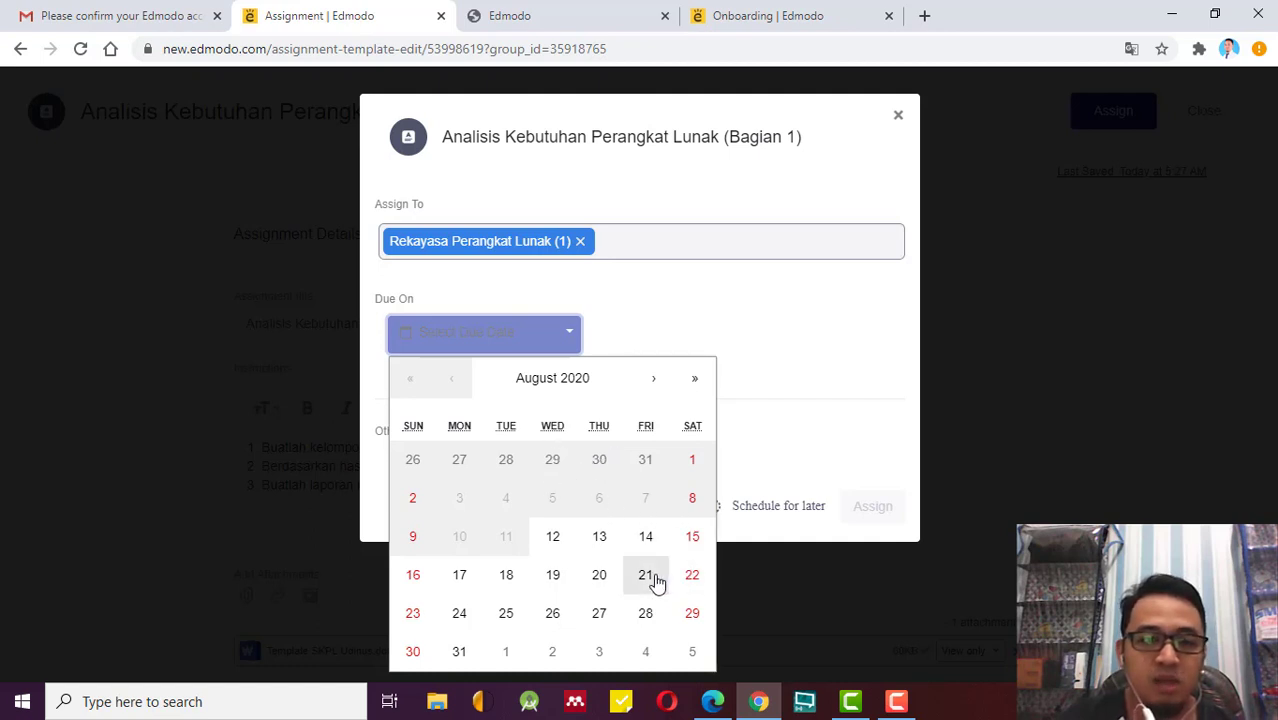
{"action": "left_click", "coordinate": [646, 576]}
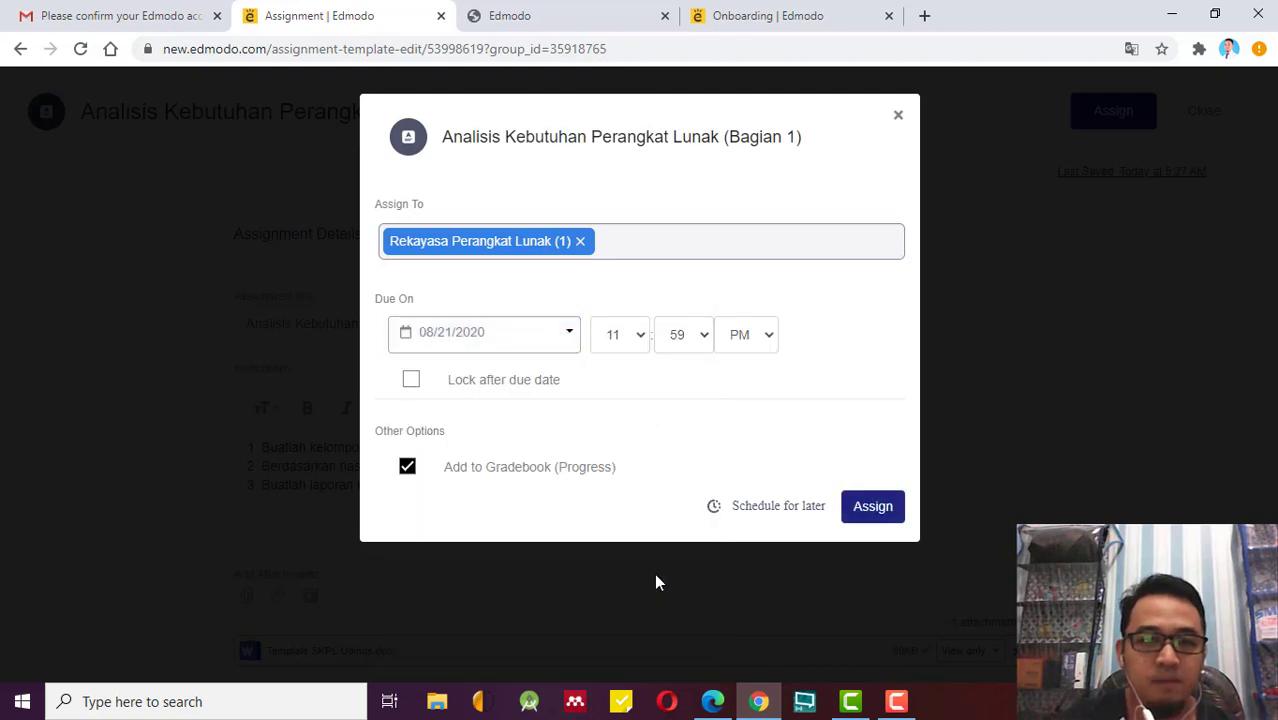
{"action": "left_click", "coordinate": [638, 348]}
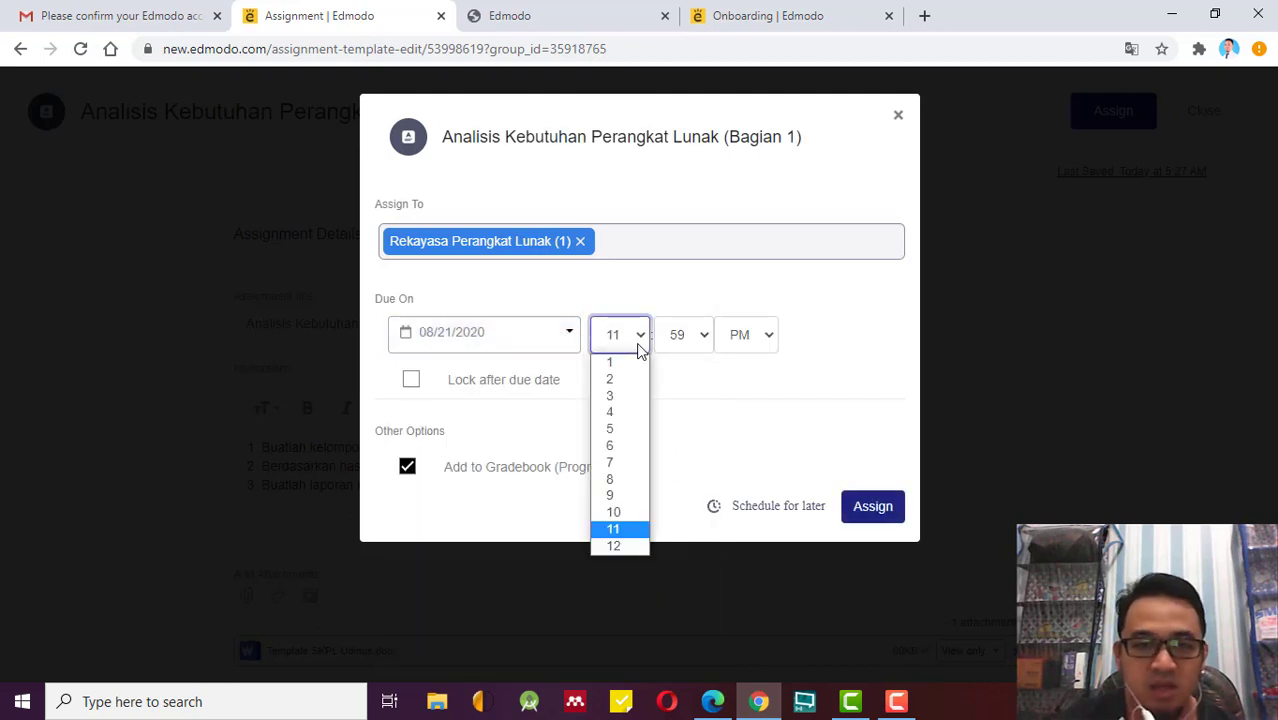
{"action": "left_click", "coordinate": [614, 546]}
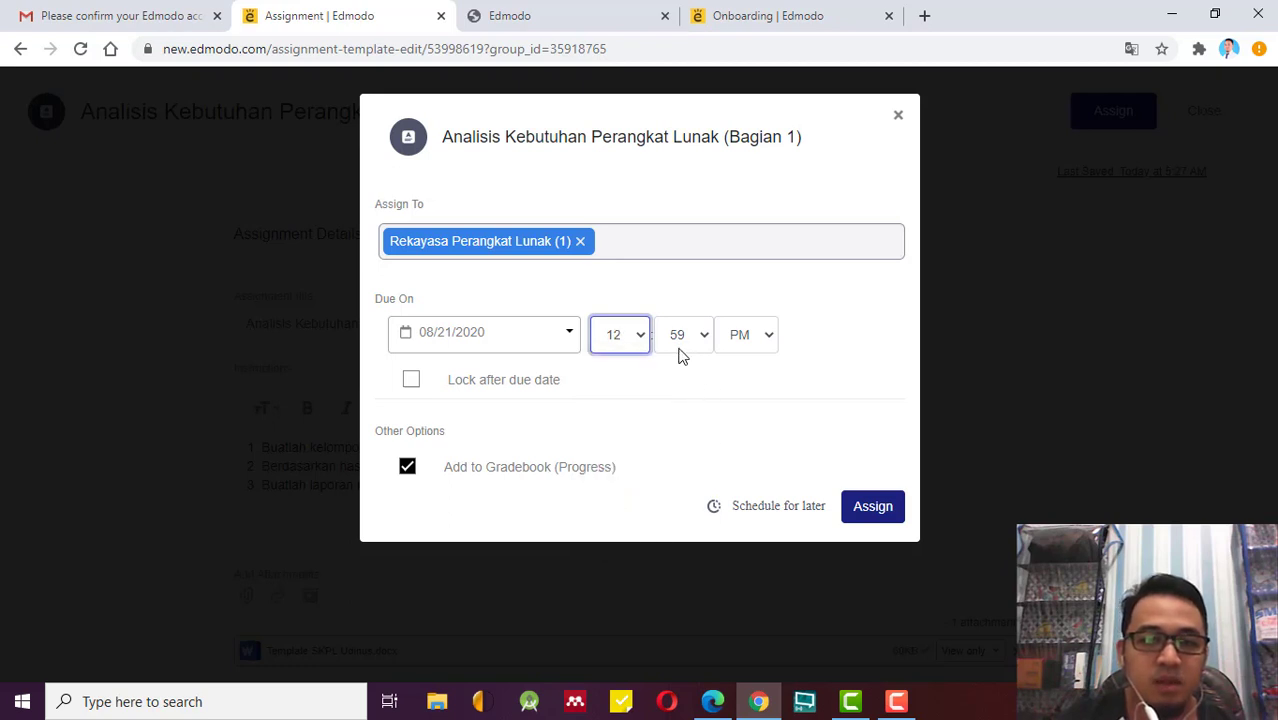
{"action": "left_click", "coordinate": [640, 346]}
{"action": "left_click", "coordinate": [640, 529]}
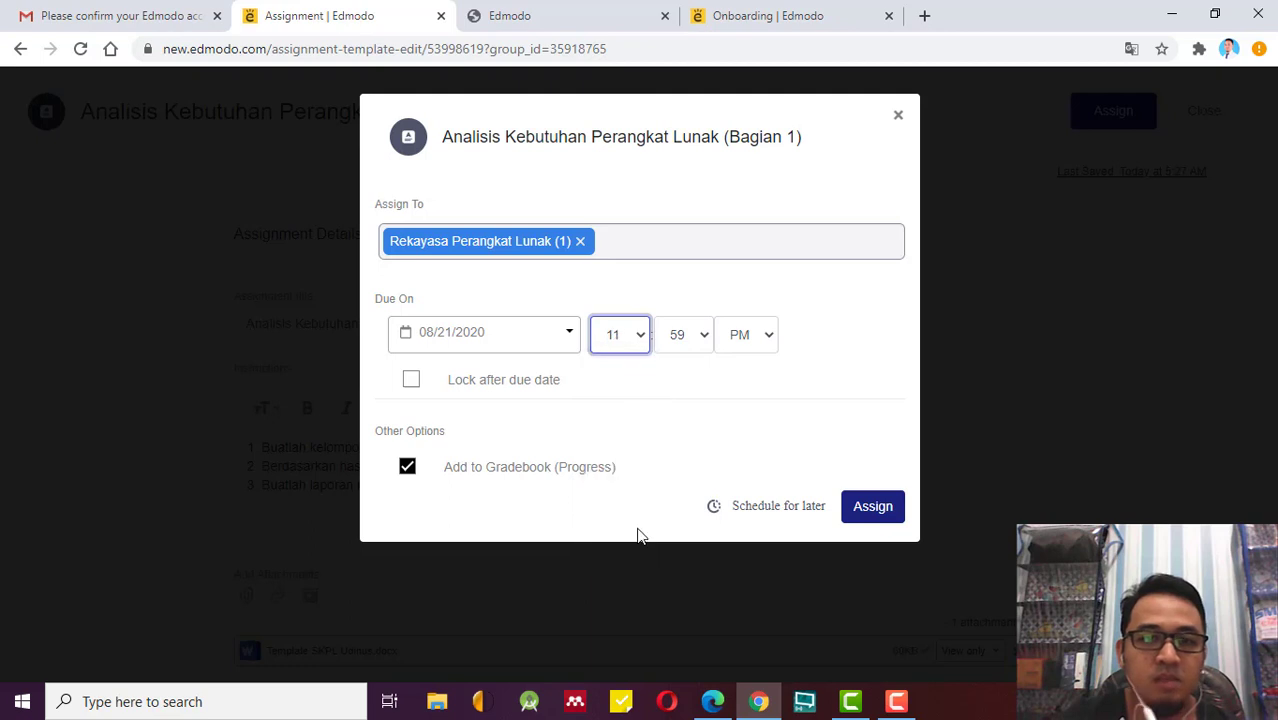
{"action": "left_click", "coordinate": [744, 347]}
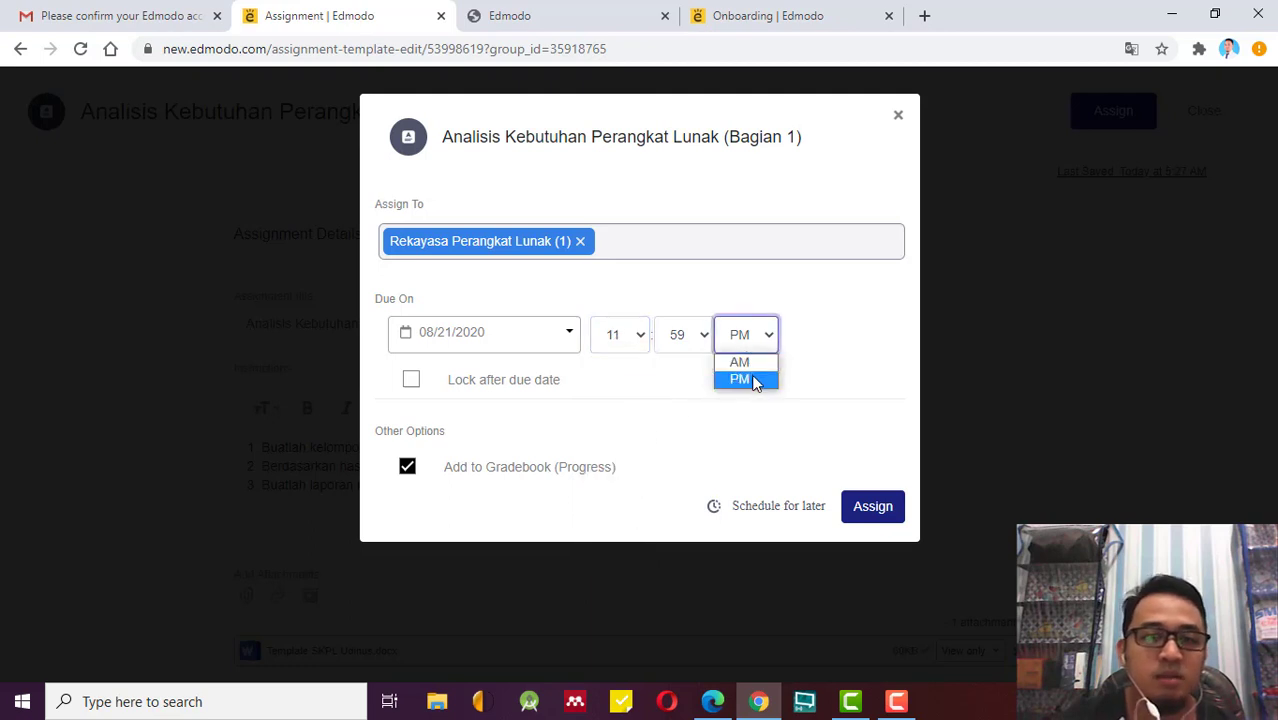
{"action": "left_click", "coordinate": [753, 381]}
{"action": "left_click", "coordinate": [712, 397]}
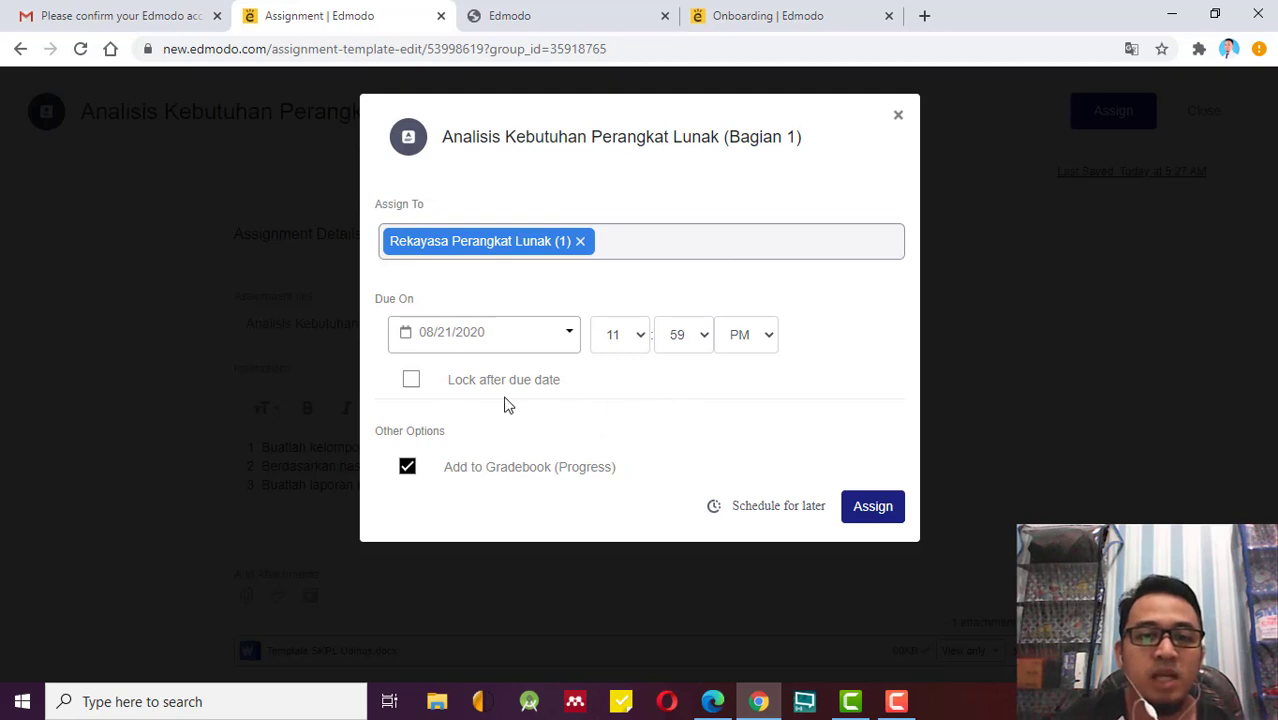
Turn on Lock after due date for the assignment.
{"action": "left_click", "coordinate": [411, 381]}
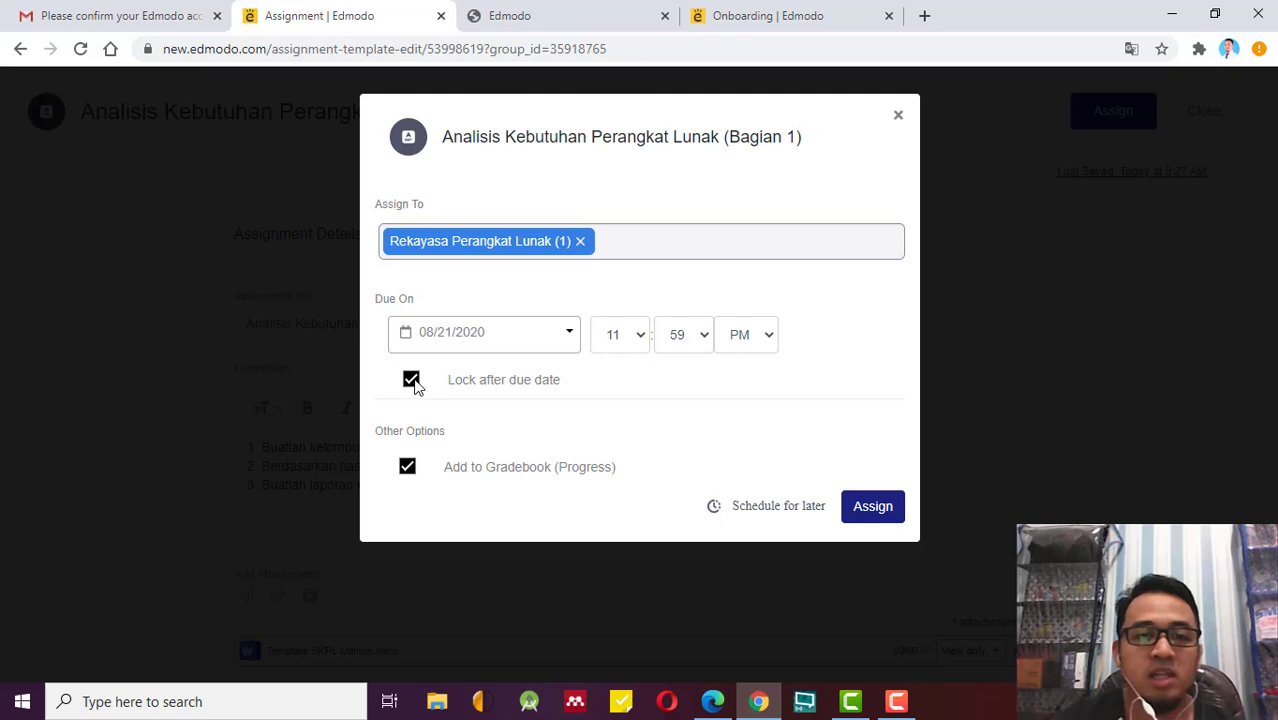
{"action": "left_click", "coordinate": [411, 381]}
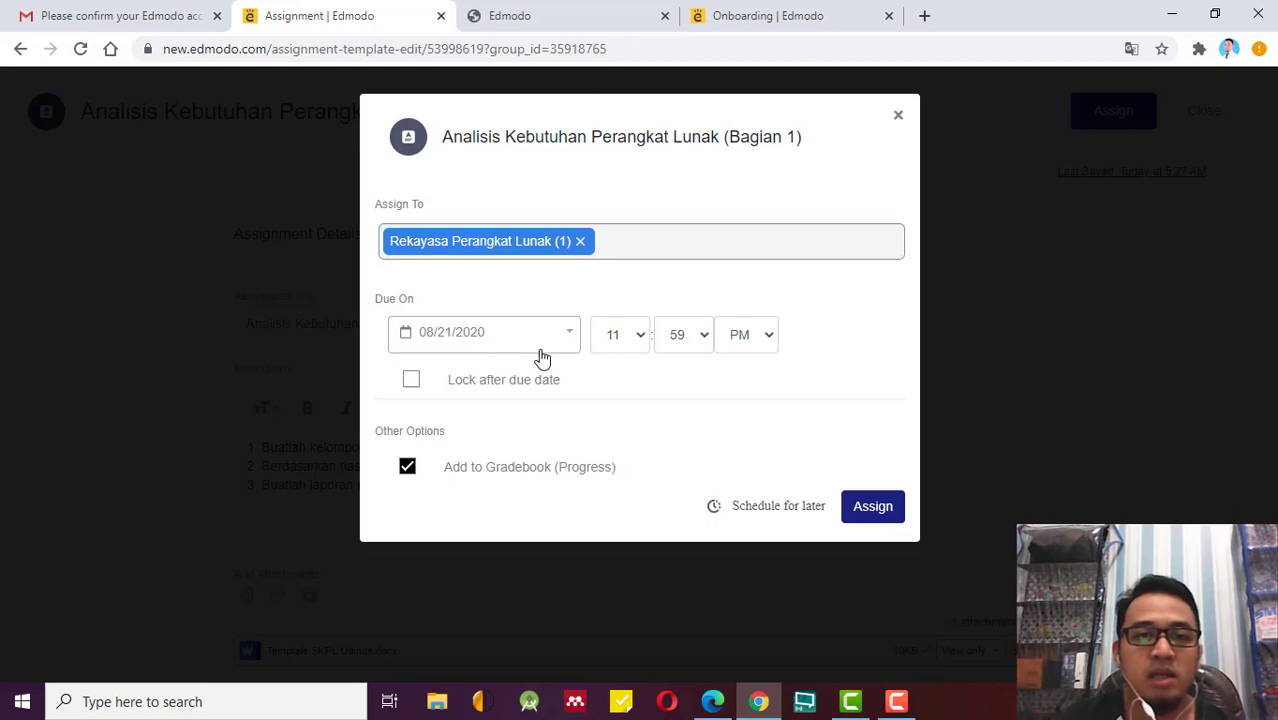
{"action": "left_click", "coordinate": [412, 381]}
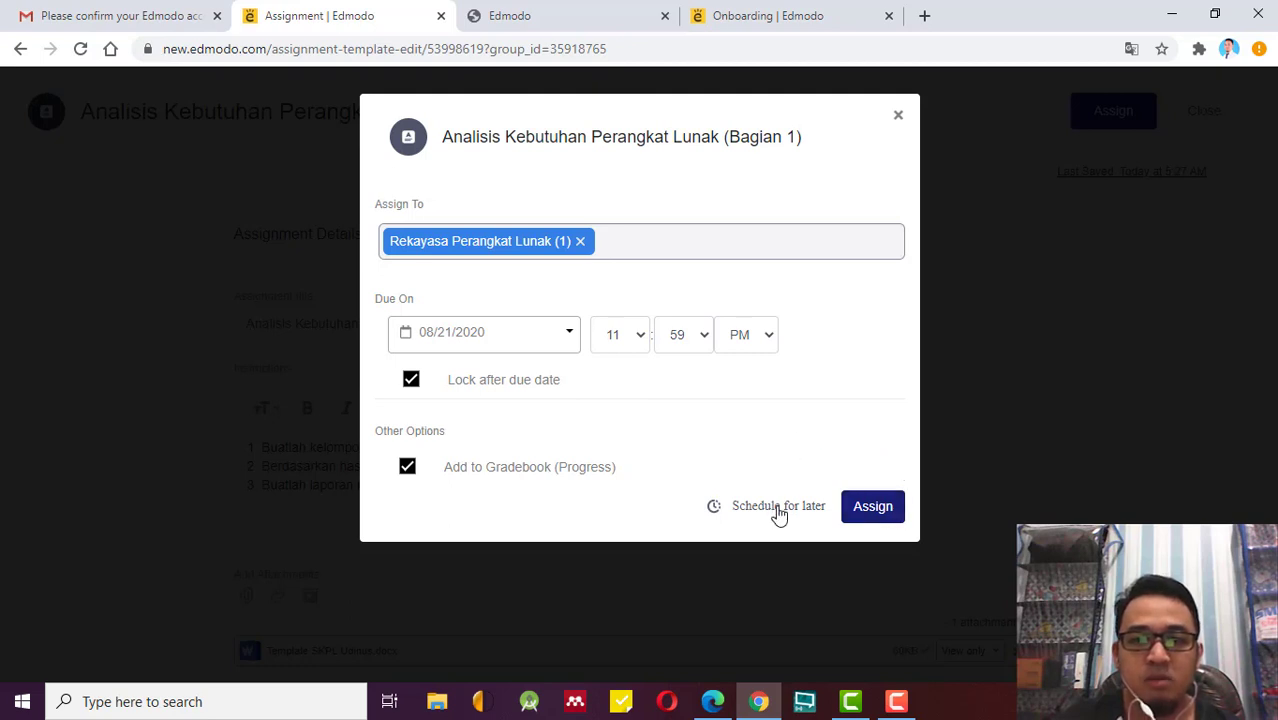
Set up a scheduled delivery on August 12, 2020 with hour 10.
{"action": "left_click", "coordinate": [779, 508]}
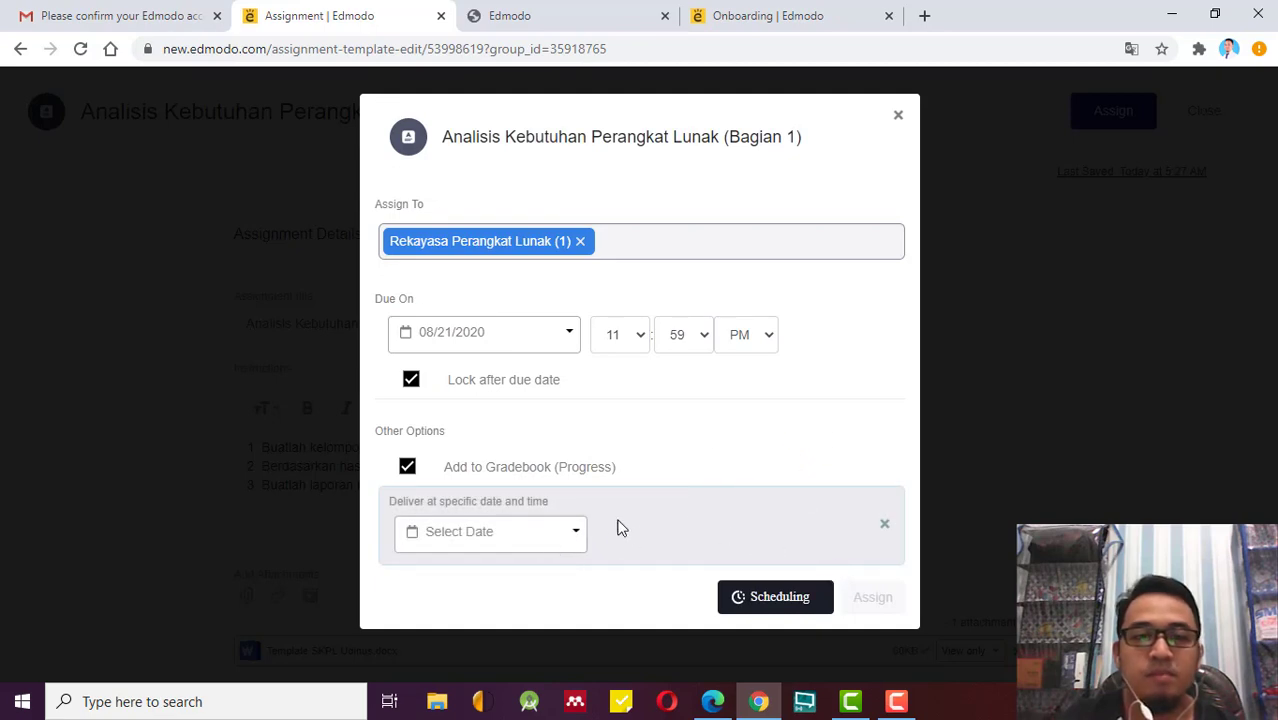
{"action": "left_click", "coordinate": [884, 525]}
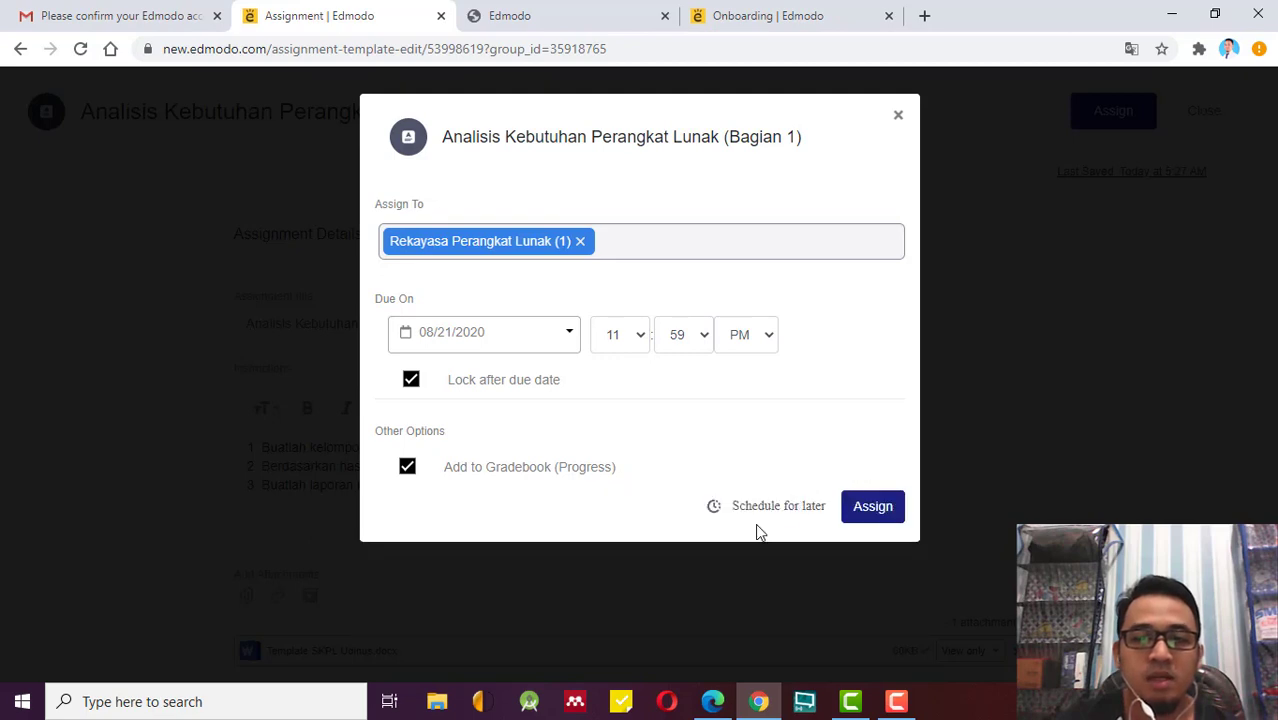
{"action": "left_click", "coordinate": [790, 512]}
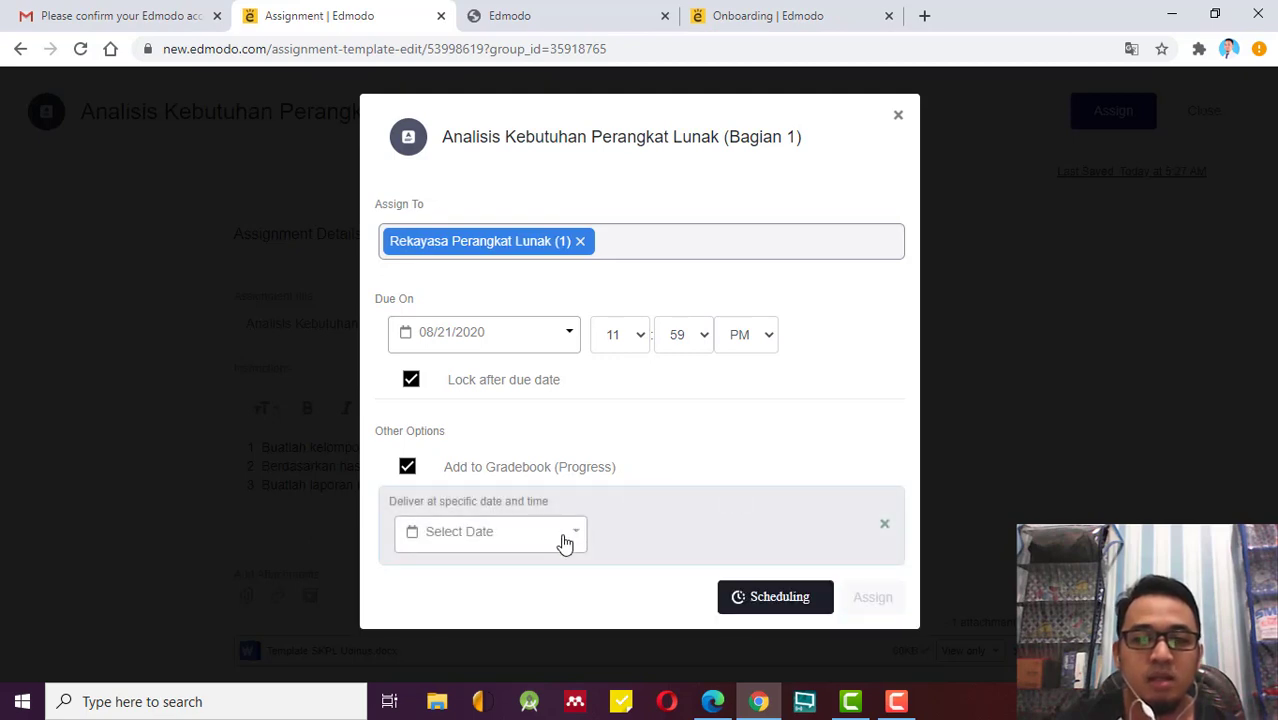
{"action": "left_click", "coordinate": [565, 542]}
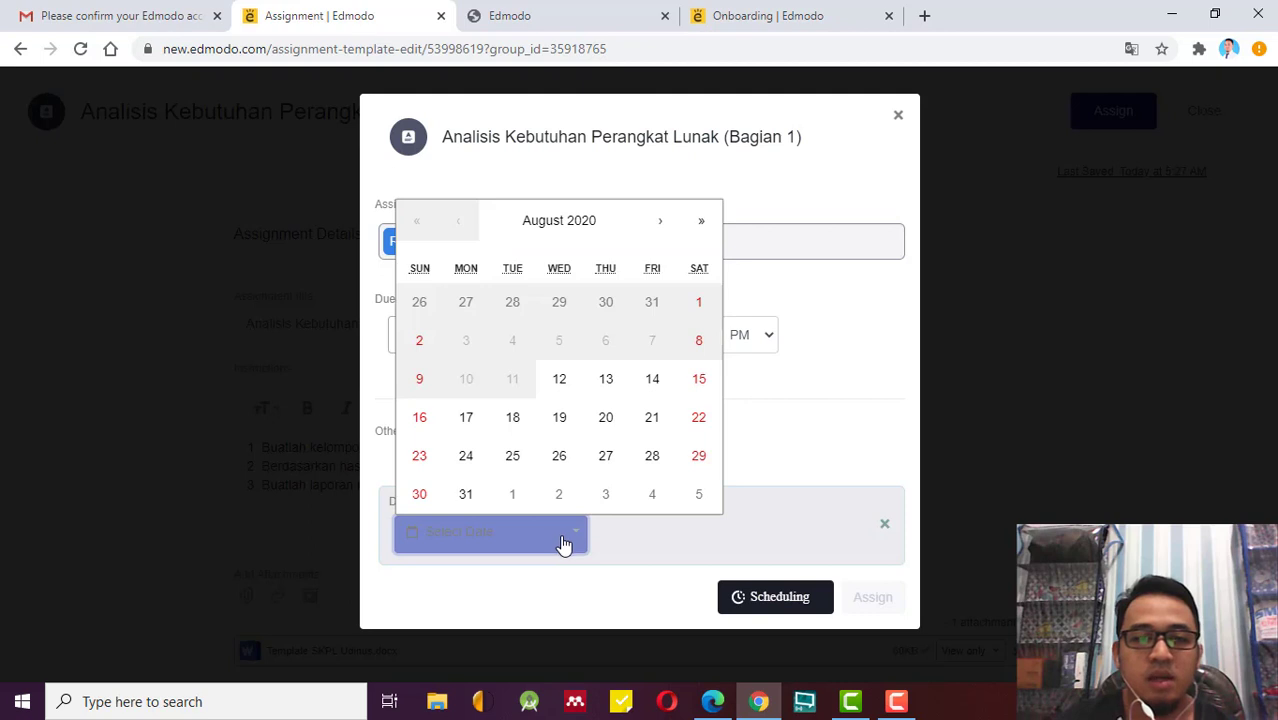
{"action": "left_click", "coordinate": [561, 385]}
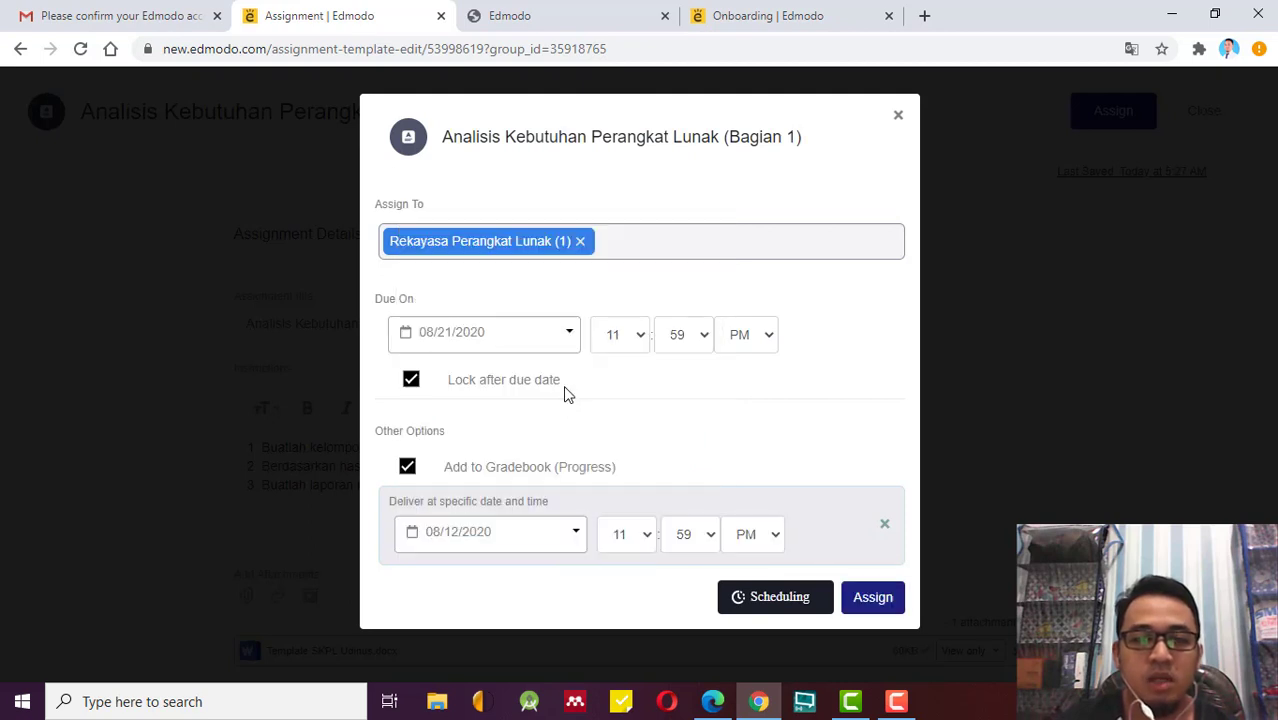
{"action": "left_click", "coordinate": [637, 536]}
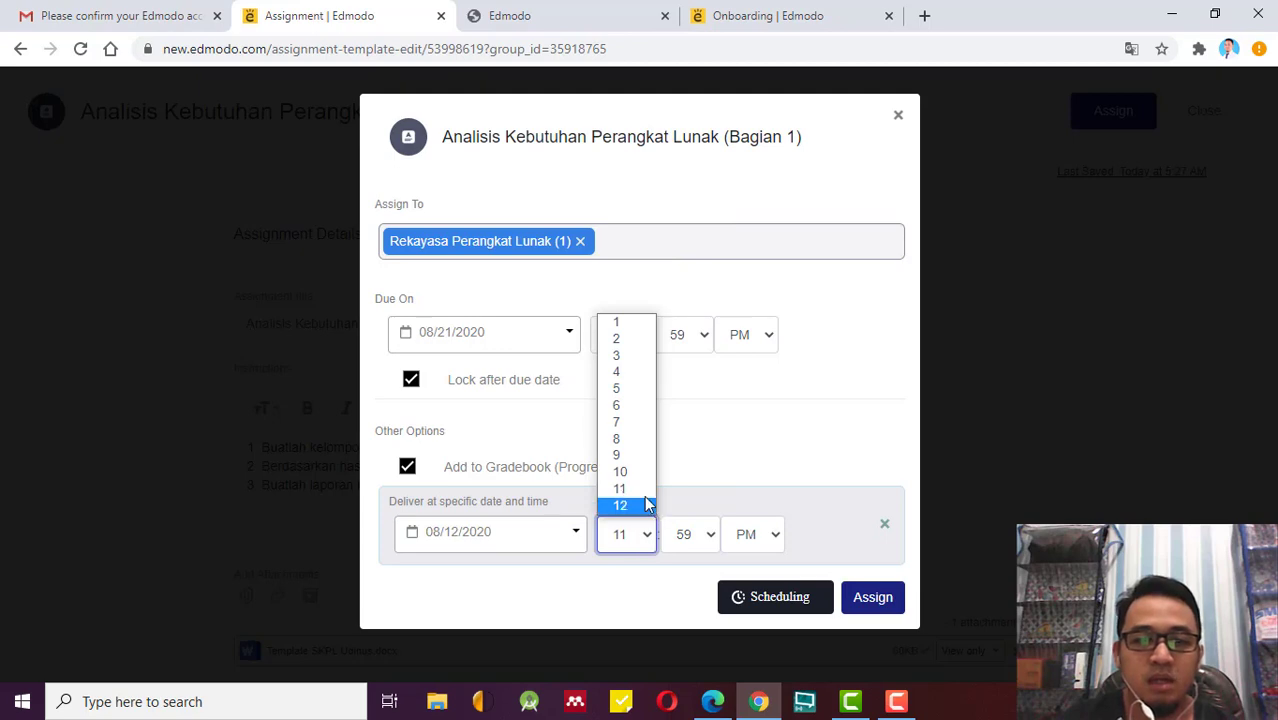
{"action": "left_click", "coordinate": [641, 477]}
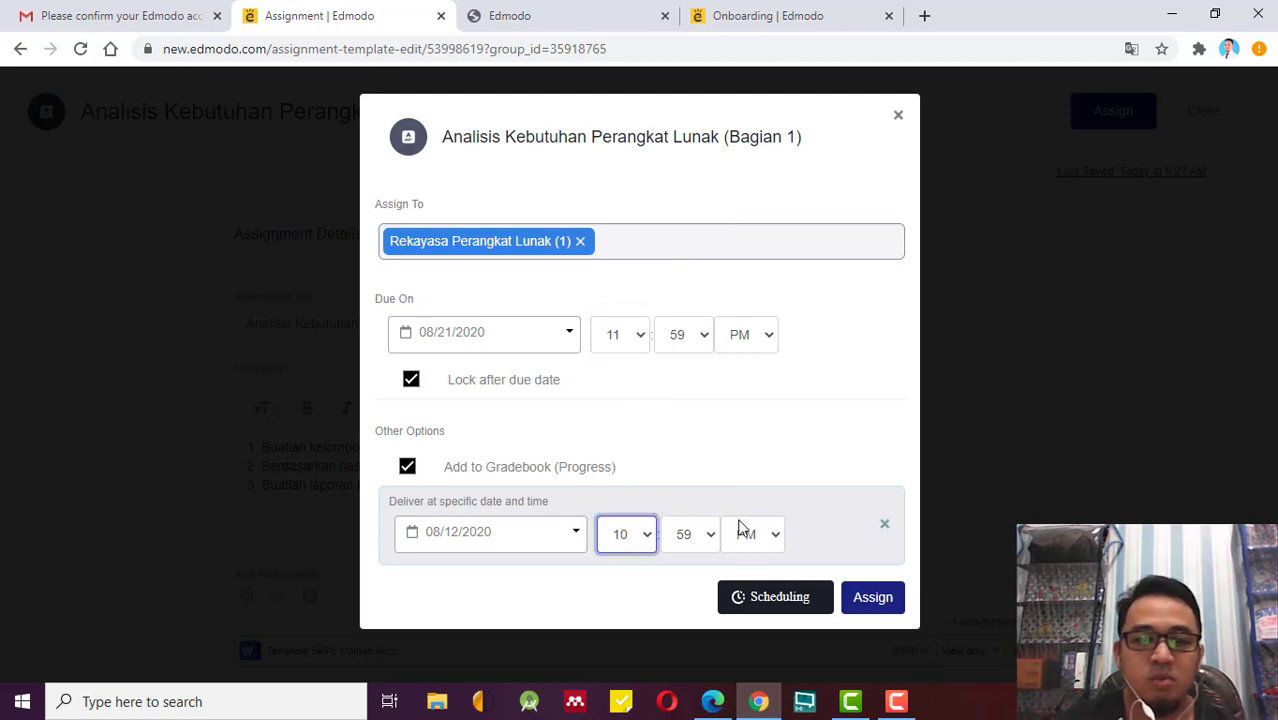
Set the delivery time to 10:00 AM, then cancel the schedule and assign now.
{"action": "left_click", "coordinate": [705, 533]}
{"action": "scroll", "coordinate": [704, 311], "scroll_direction": "up", "scroll_amount": 4}
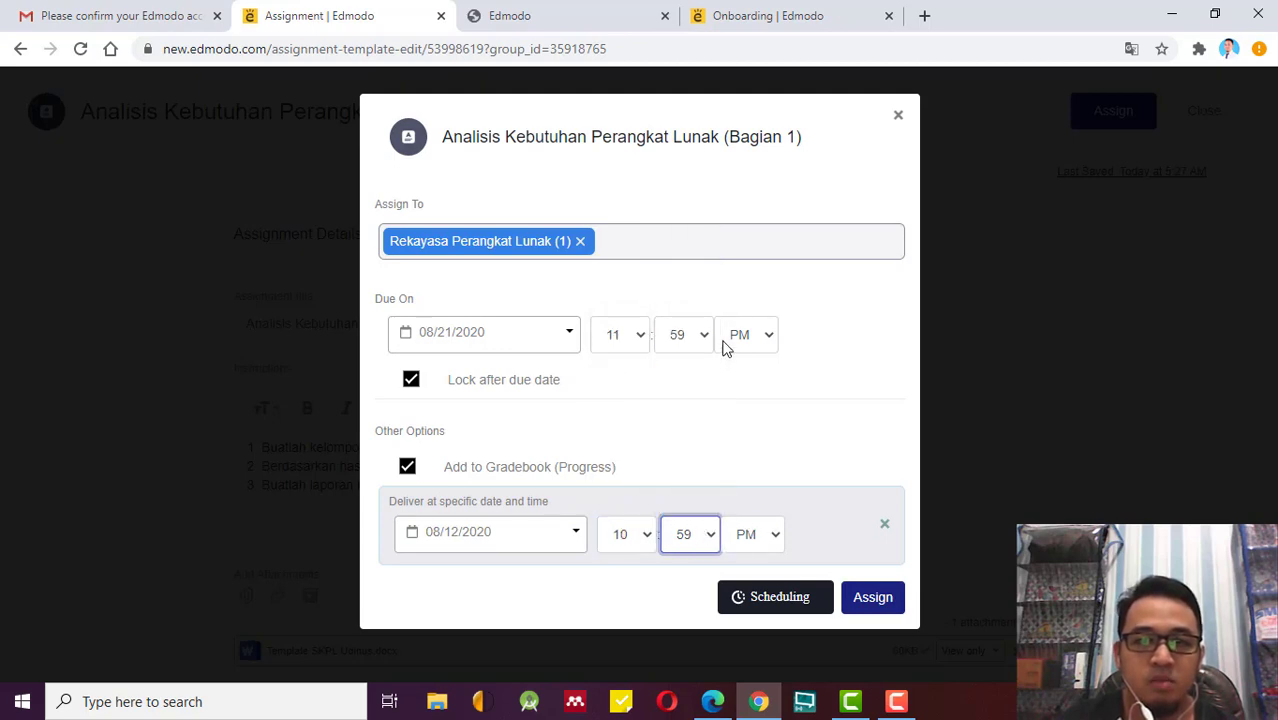
{"action": "left_click", "coordinate": [687, 533]}
{"action": "scroll", "coordinate": [683, 440], "scroll_direction": "up", "scroll_amount": 8}
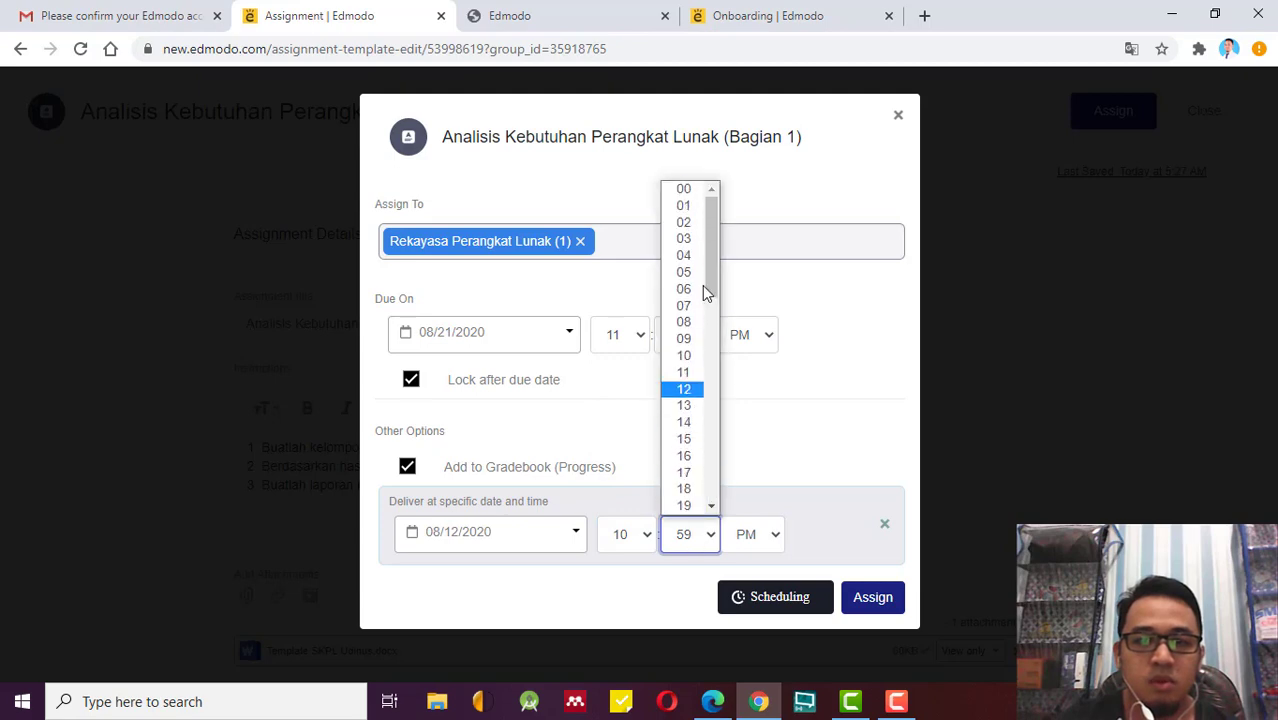
{"action": "left_click", "coordinate": [684, 190]}
{"action": "left_click", "coordinate": [762, 532]}
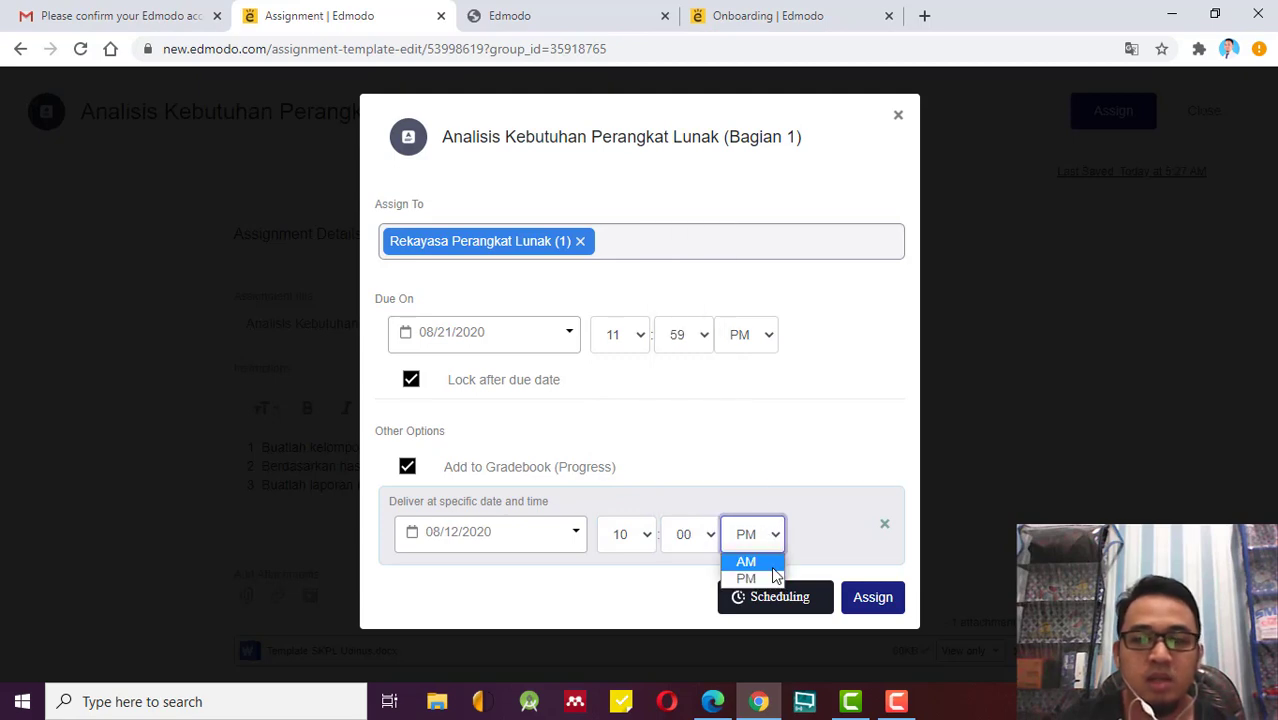
{"action": "left_click", "coordinate": [766, 560]}
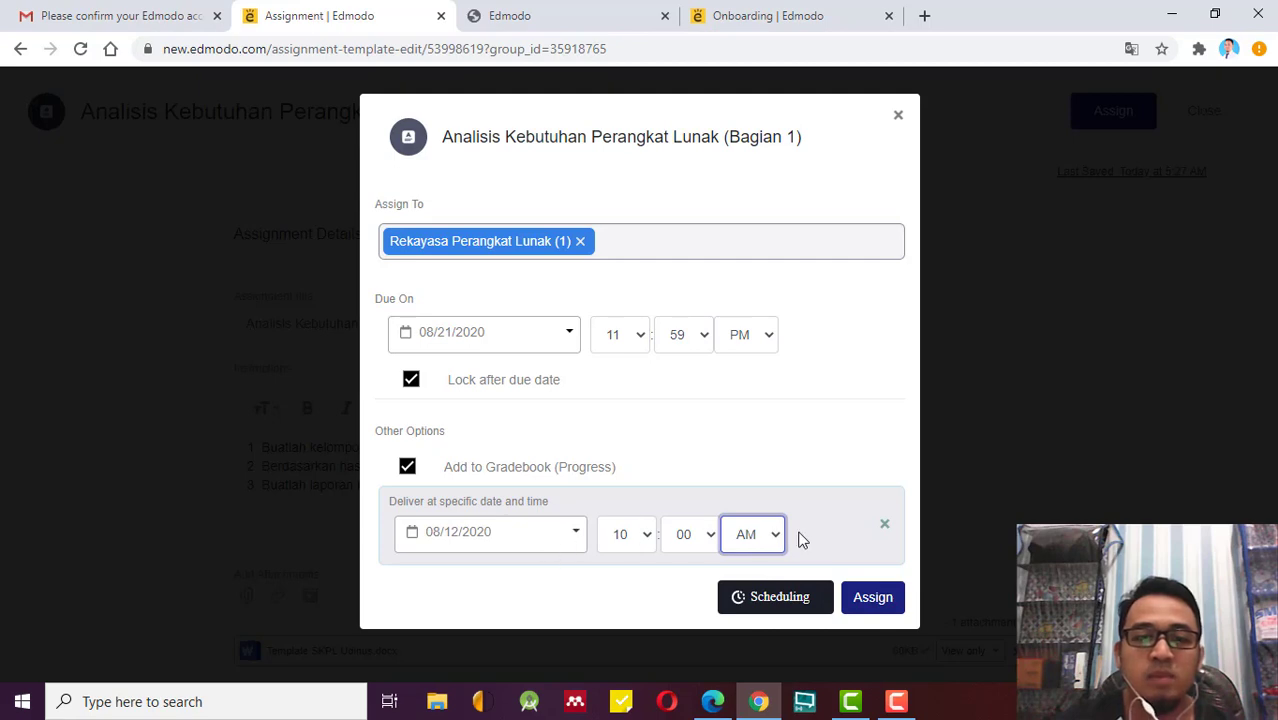
{"action": "left_click", "coordinate": [885, 526]}
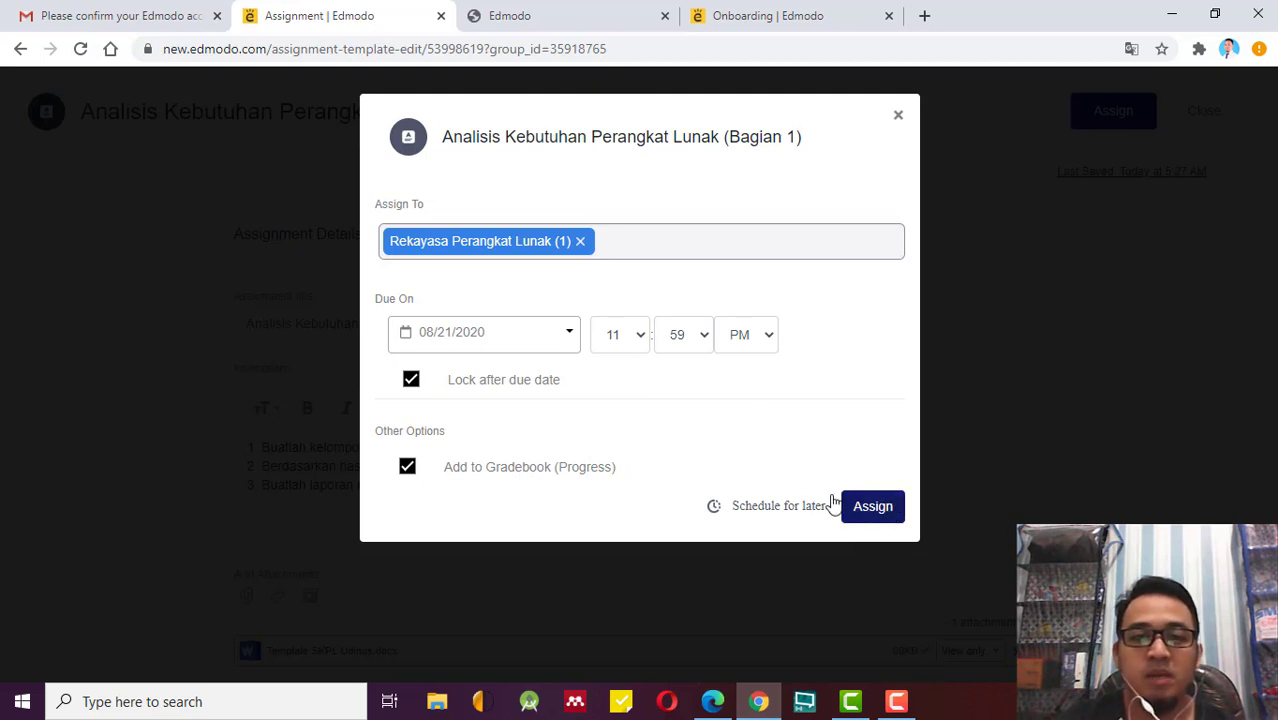
{"action": "left_click", "coordinate": [884, 507]}
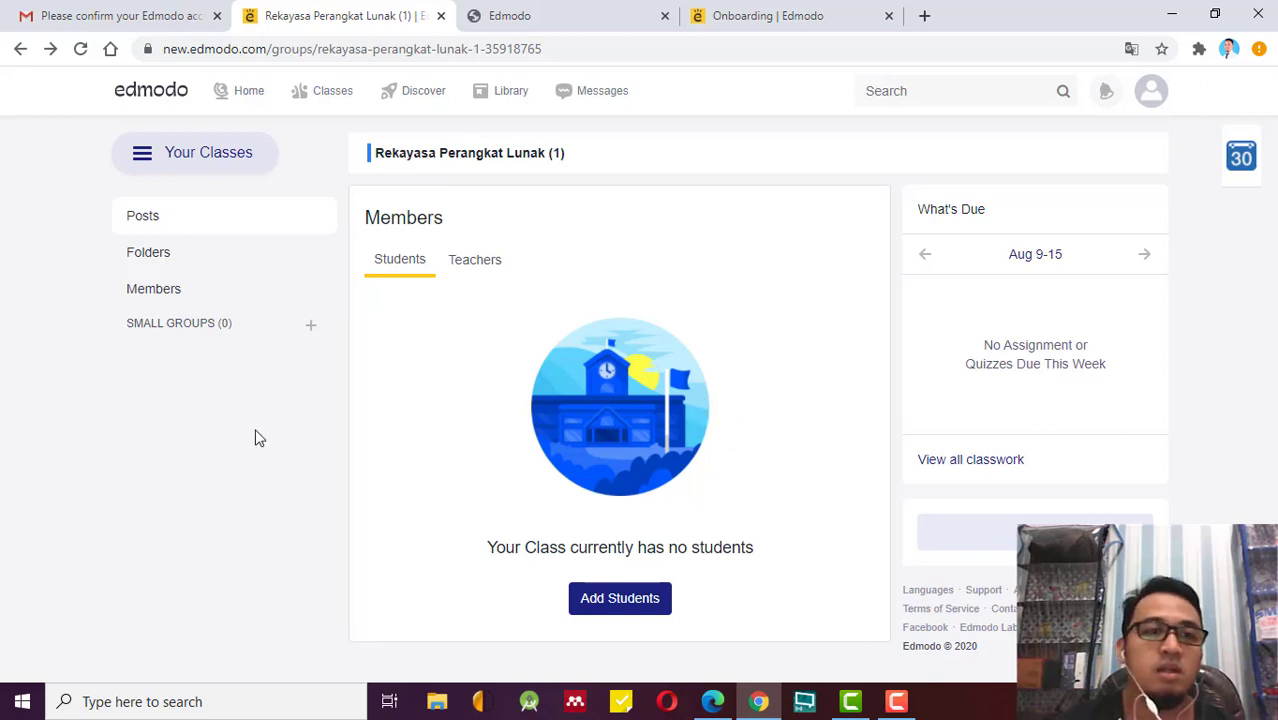
{"action": "left_click", "coordinate": [211, 228]}
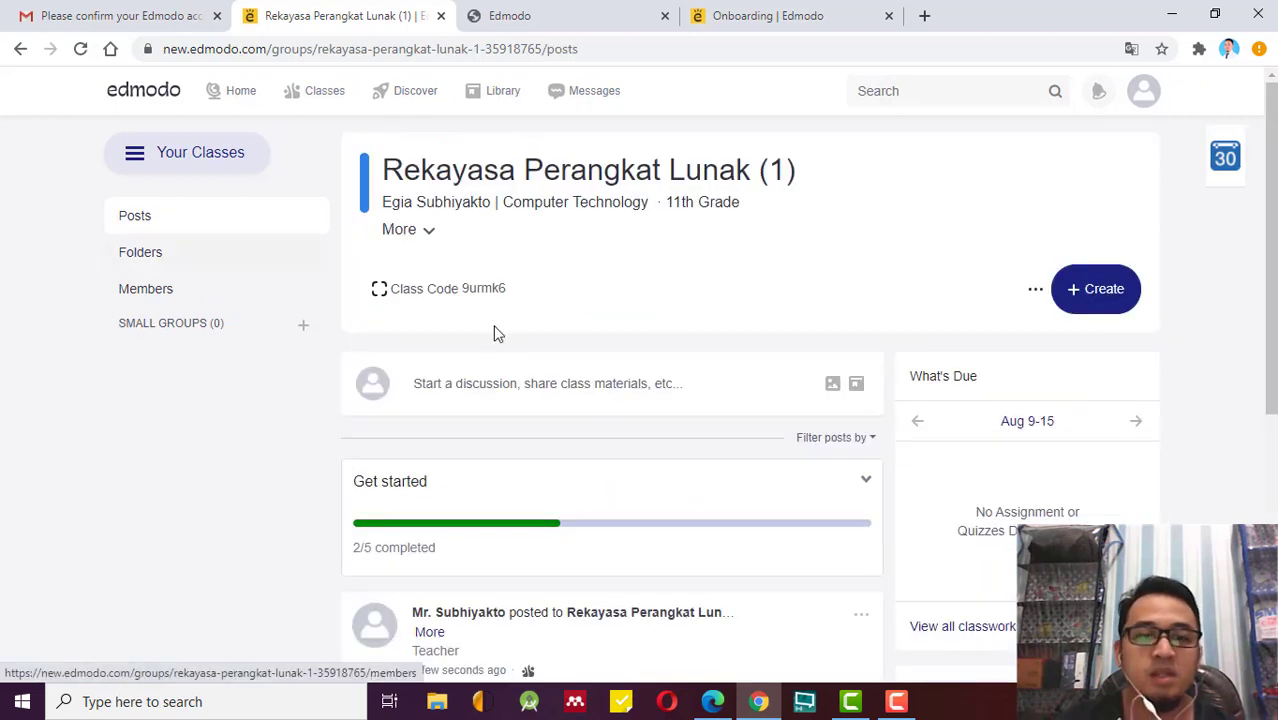
{"action": "scroll", "coordinate": [540, 350], "scroll_direction": "down", "scroll_amount": 4}
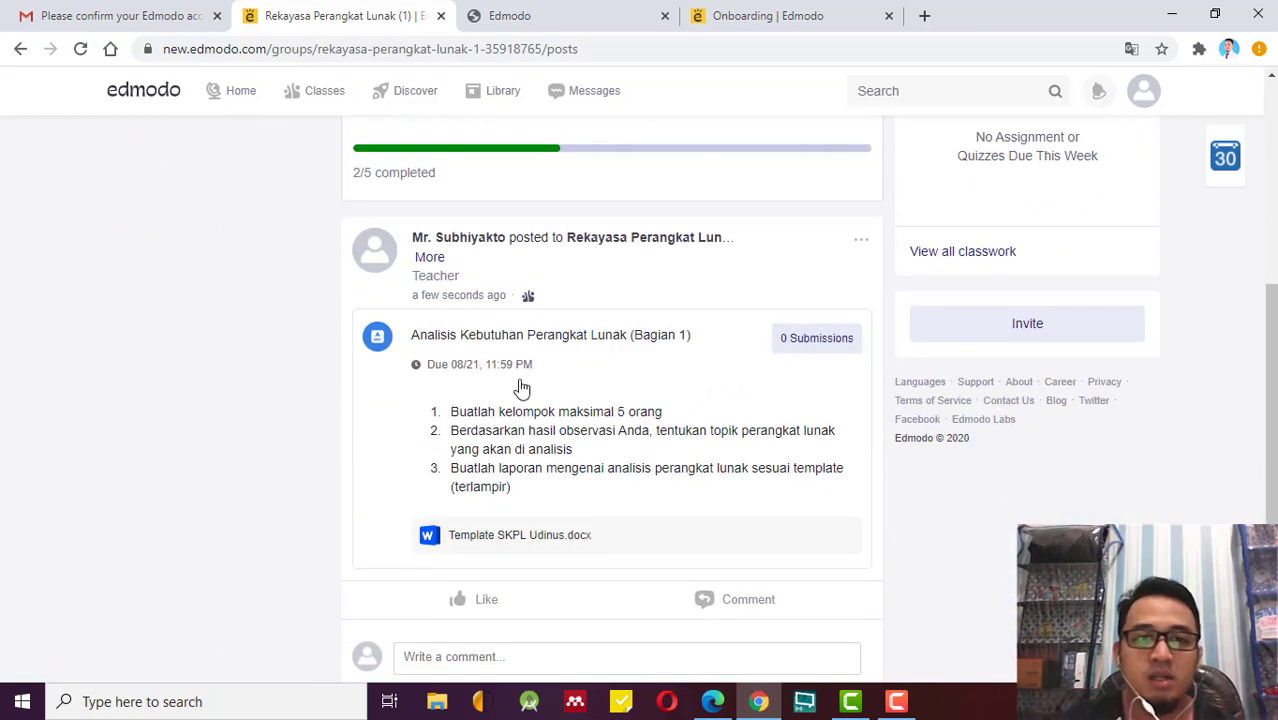
{"action": "scroll", "coordinate": [521, 388], "scroll_direction": "up", "scroll_amount": 4}
{"action": "scroll", "coordinate": [528, 400], "scroll_direction": "down", "scroll_amount": 4}
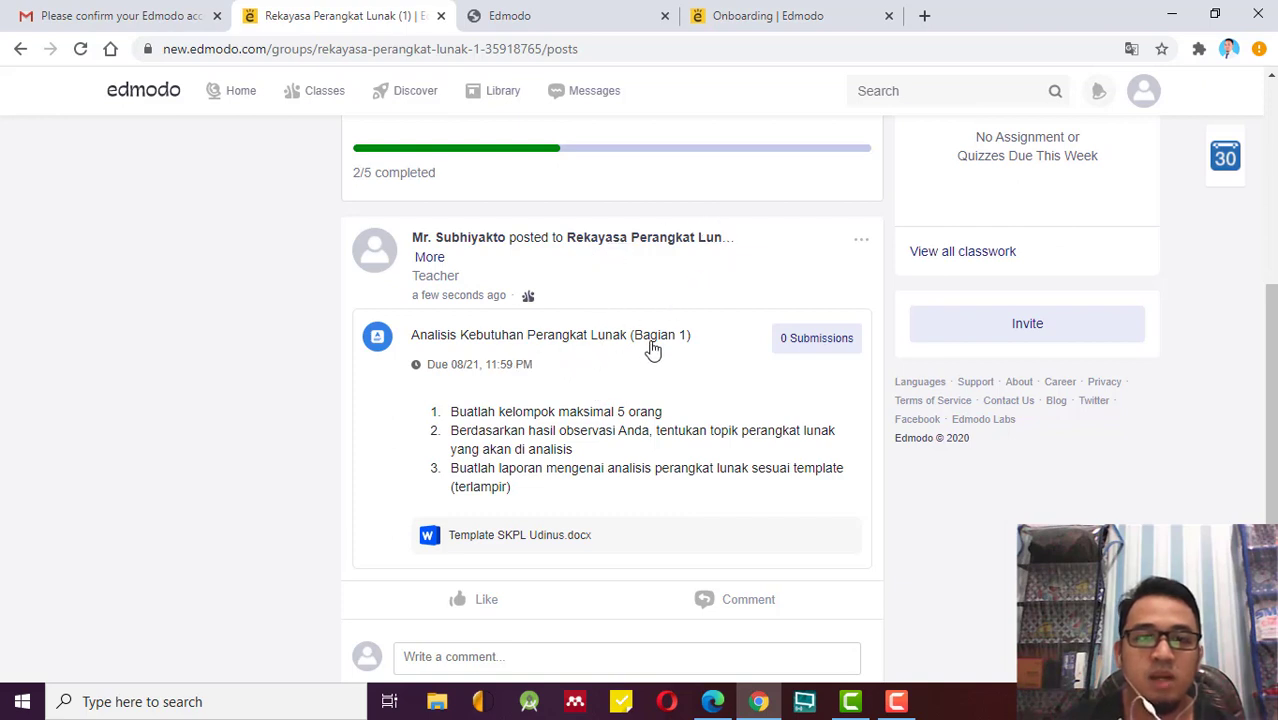
{"action": "scroll", "coordinate": [770, 419], "scroll_direction": "down", "scroll_amount": 2}
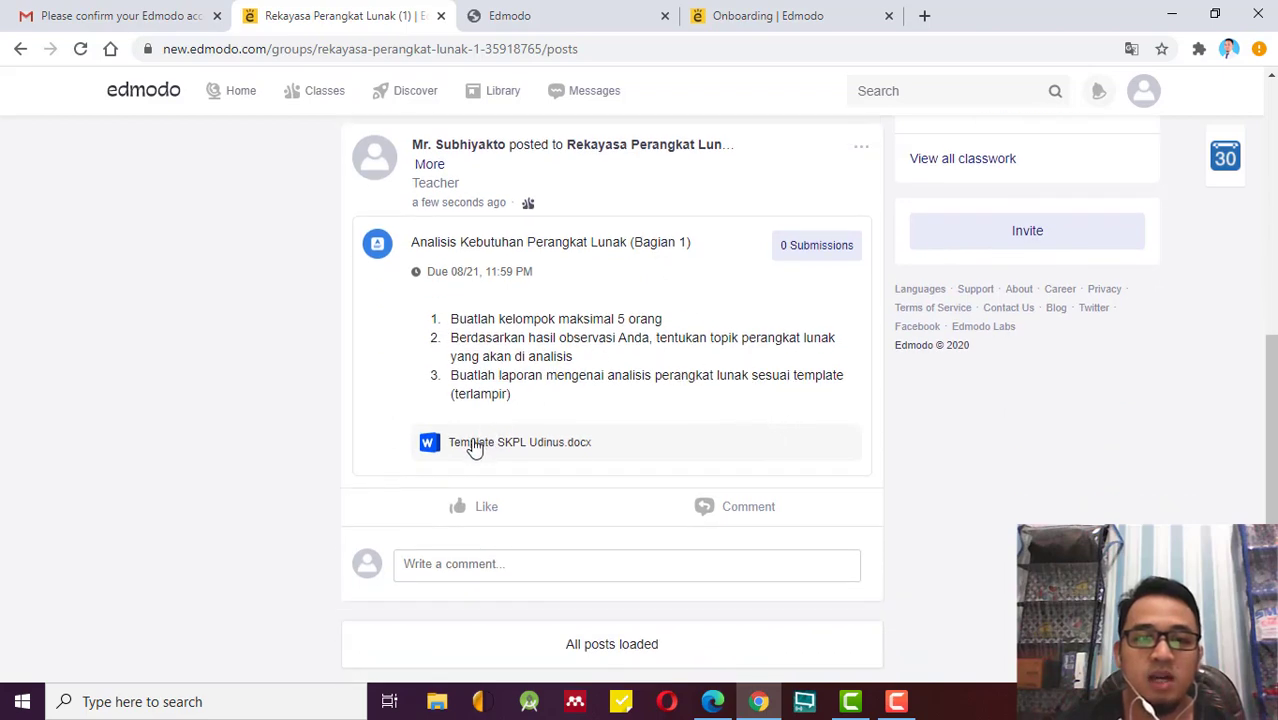
{"action": "scroll", "coordinate": [795, 405], "scroll_direction": "up", "scroll_amount": 10}
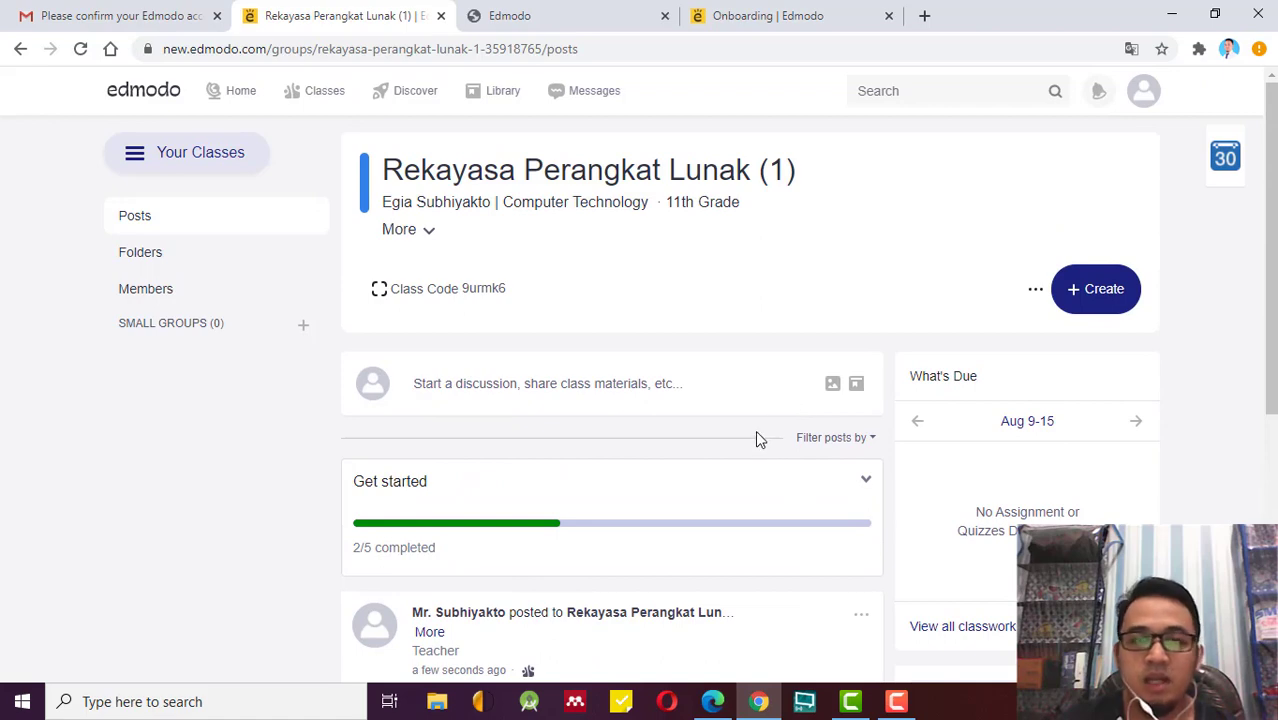
{"action": "scroll", "coordinate": [648, 479], "scroll_direction": "down", "scroll_amount": 3}
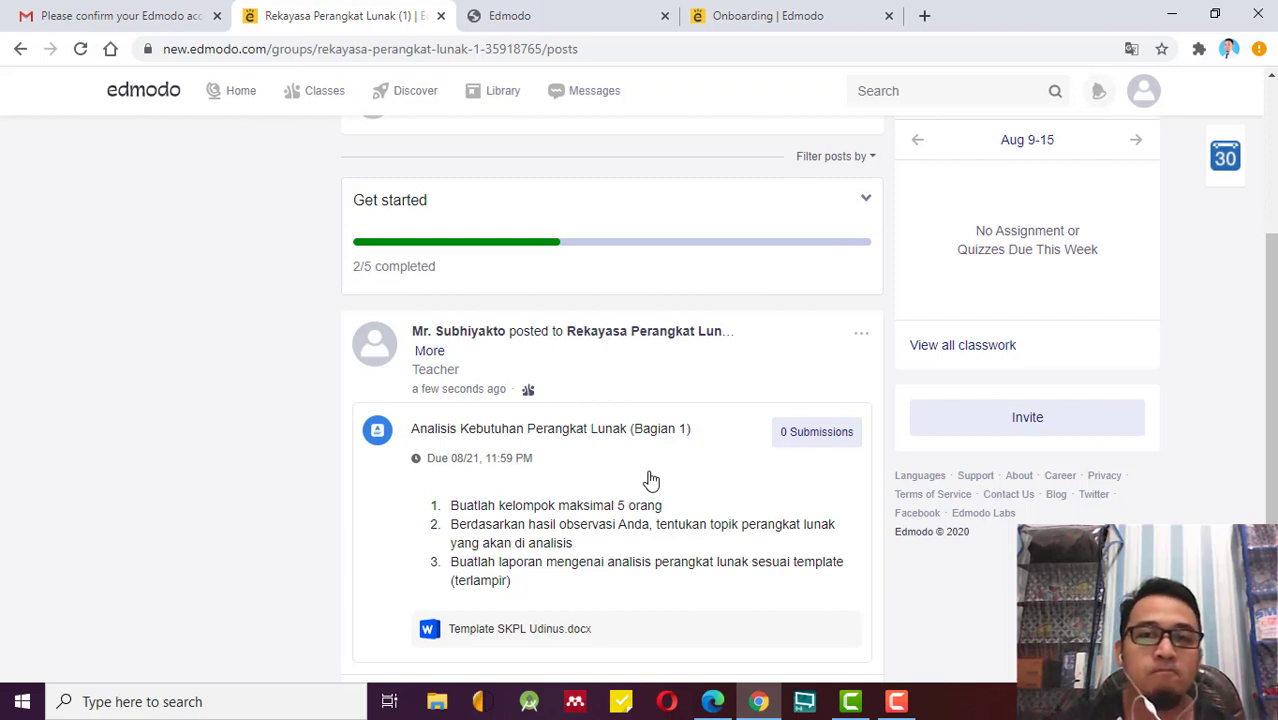
{"action": "scroll", "coordinate": [651, 481], "scroll_direction": "up", "scroll_amount": 2}
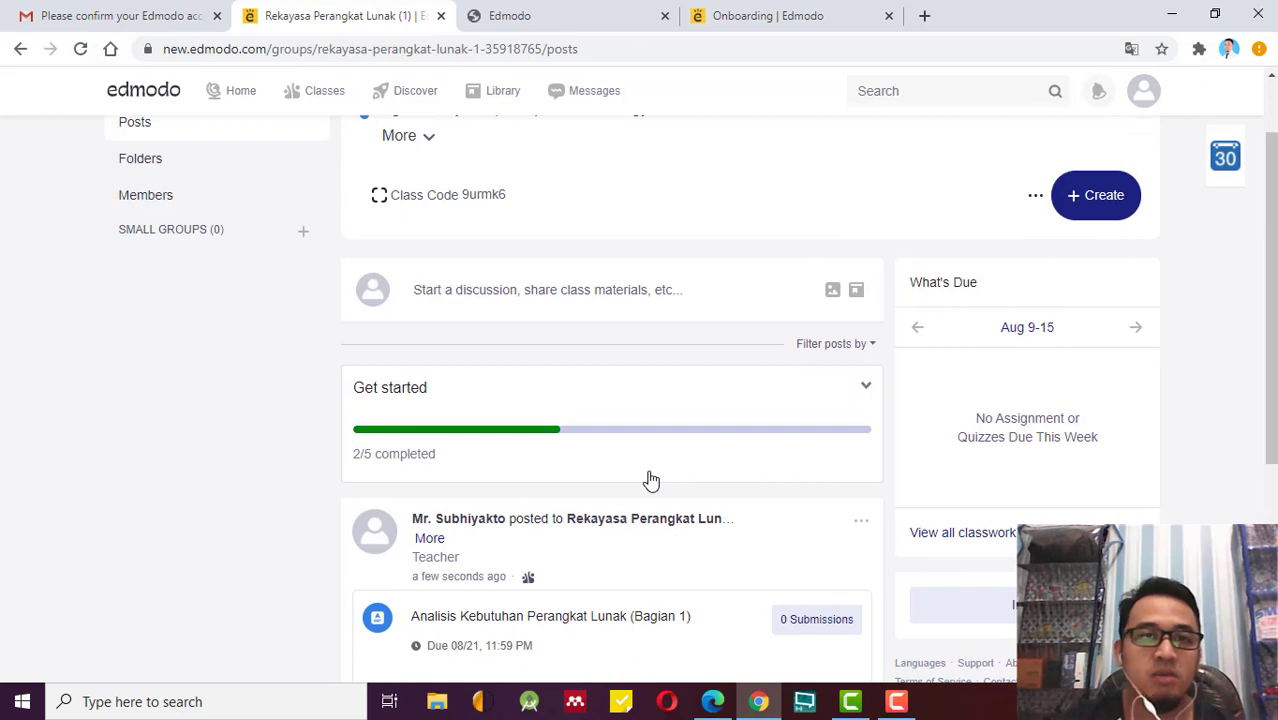
{"action": "scroll", "coordinate": [651, 481], "scroll_direction": "up", "scroll_amount": 1}
{"action": "scroll", "coordinate": [652, 481], "scroll_direction": "down", "scroll_amount": 5}
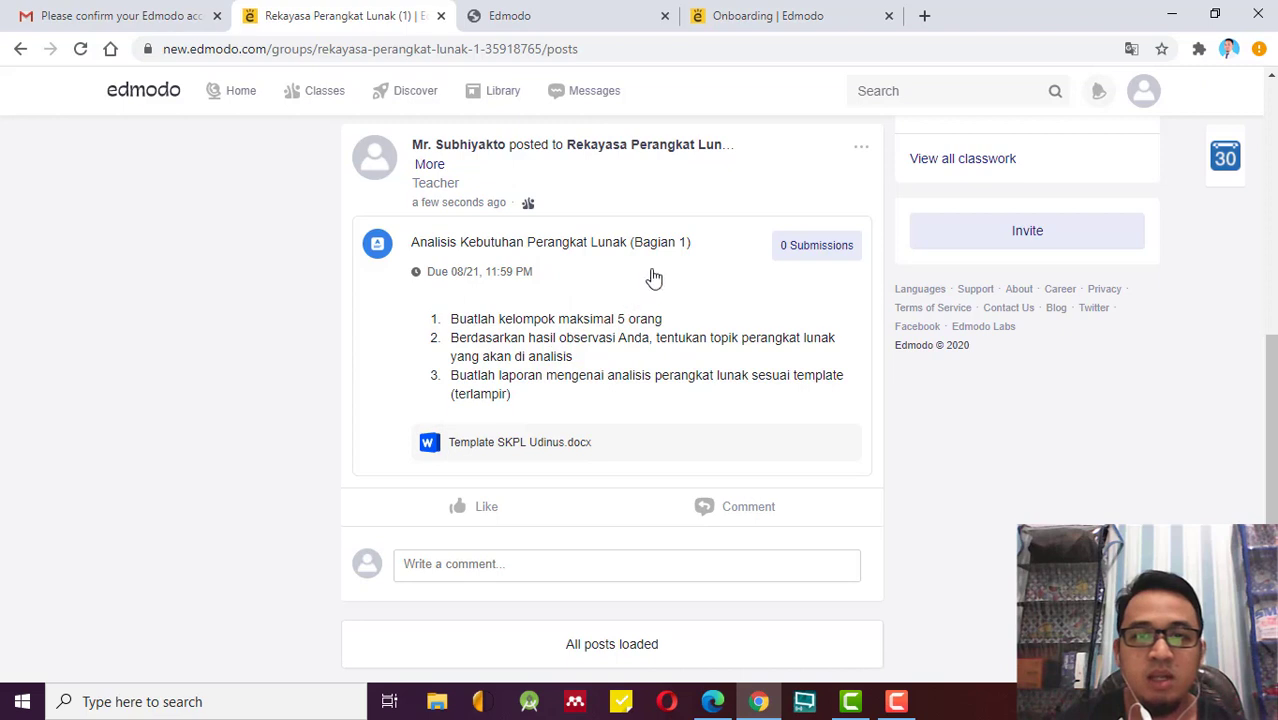
{"action": "left_click", "coordinate": [800, 242]}
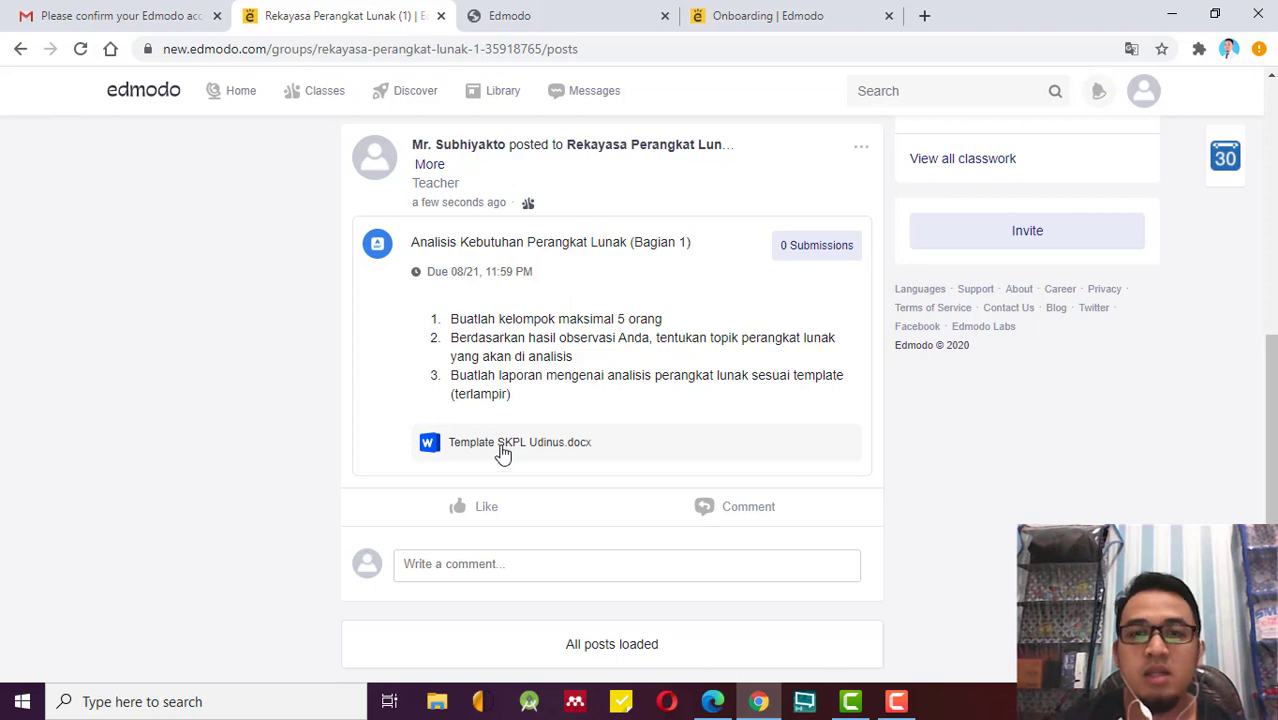
Open the 0 Submissions overview and browse the Turned In, Not Turned In, Graded and All tabs.
{"action": "left_click", "coordinate": [843, 256]}
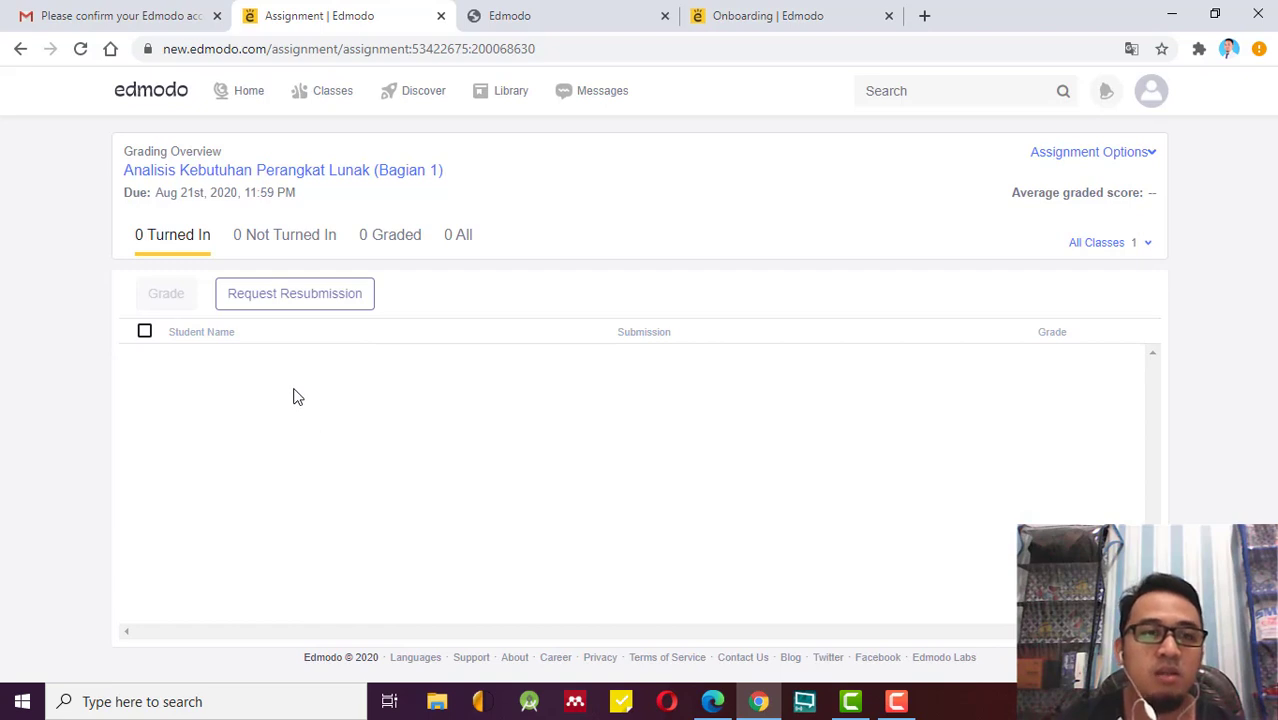
{"action": "left_click", "coordinate": [271, 246]}
{"action": "left_click", "coordinate": [414, 238]}
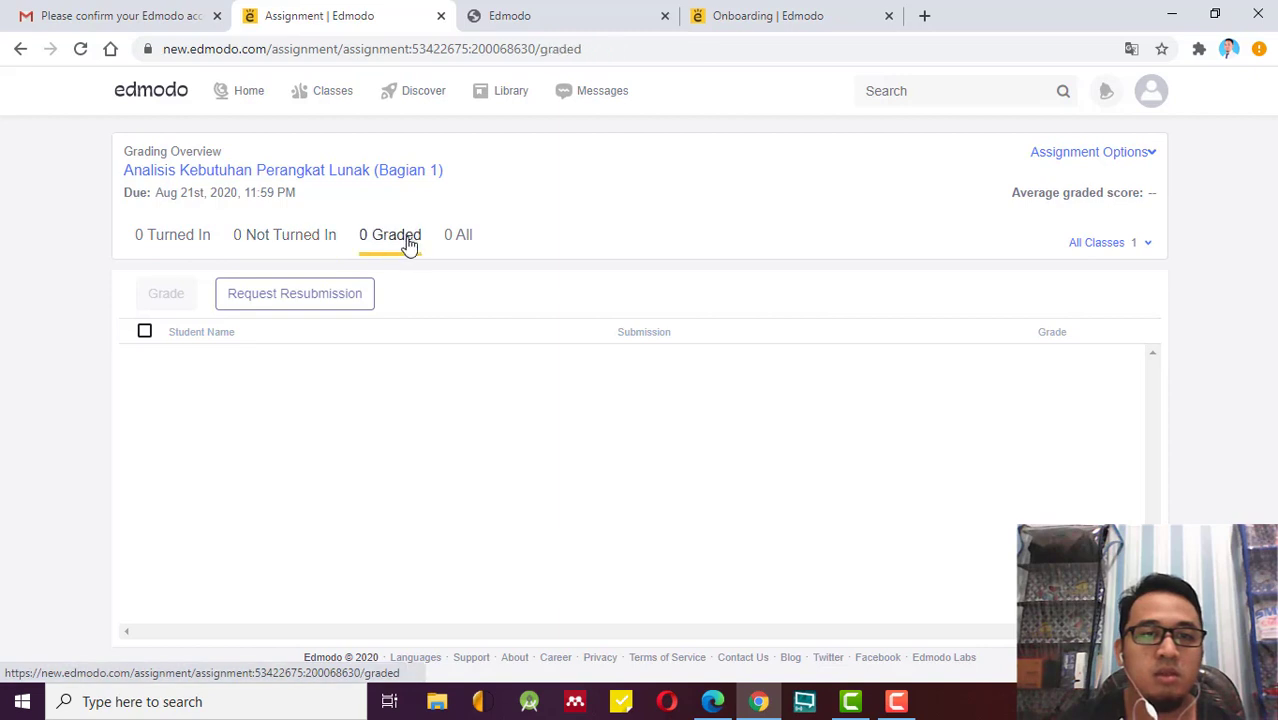
{"action": "left_click", "coordinate": [456, 240]}
{"action": "left_click", "coordinate": [303, 245]}
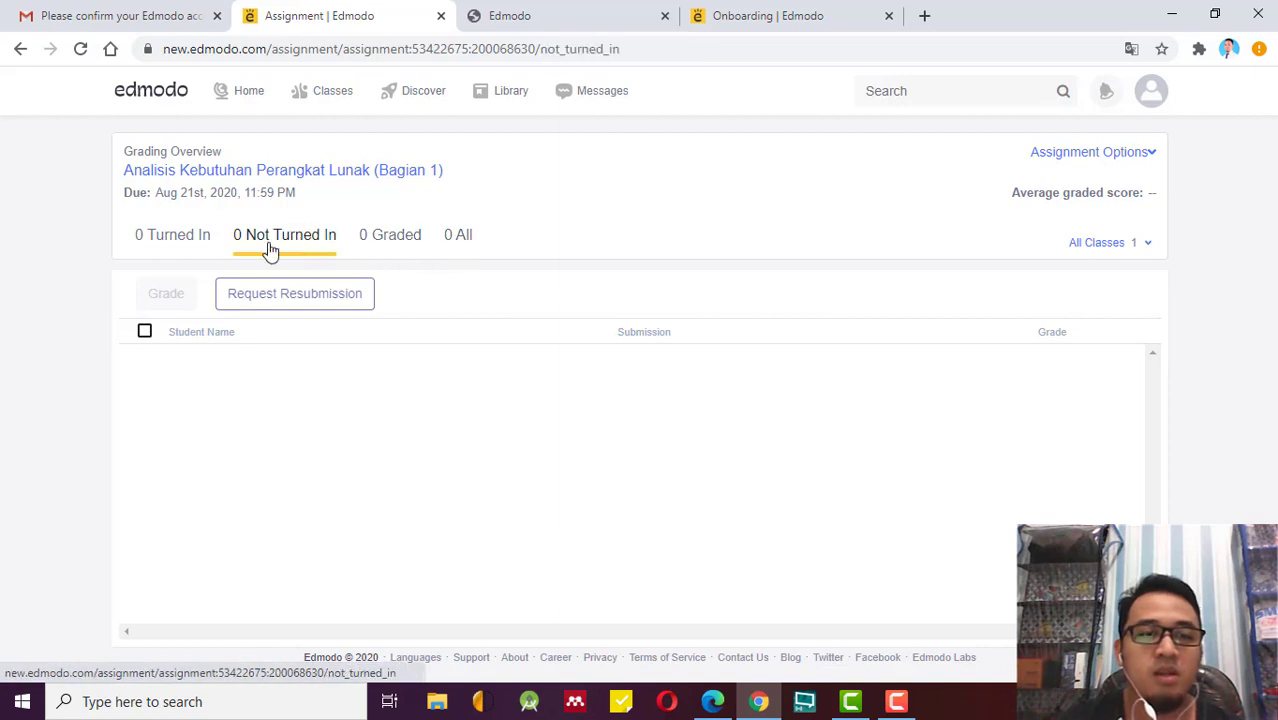
{"action": "left_click", "coordinate": [194, 242]}
{"action": "left_click", "coordinate": [312, 252]}
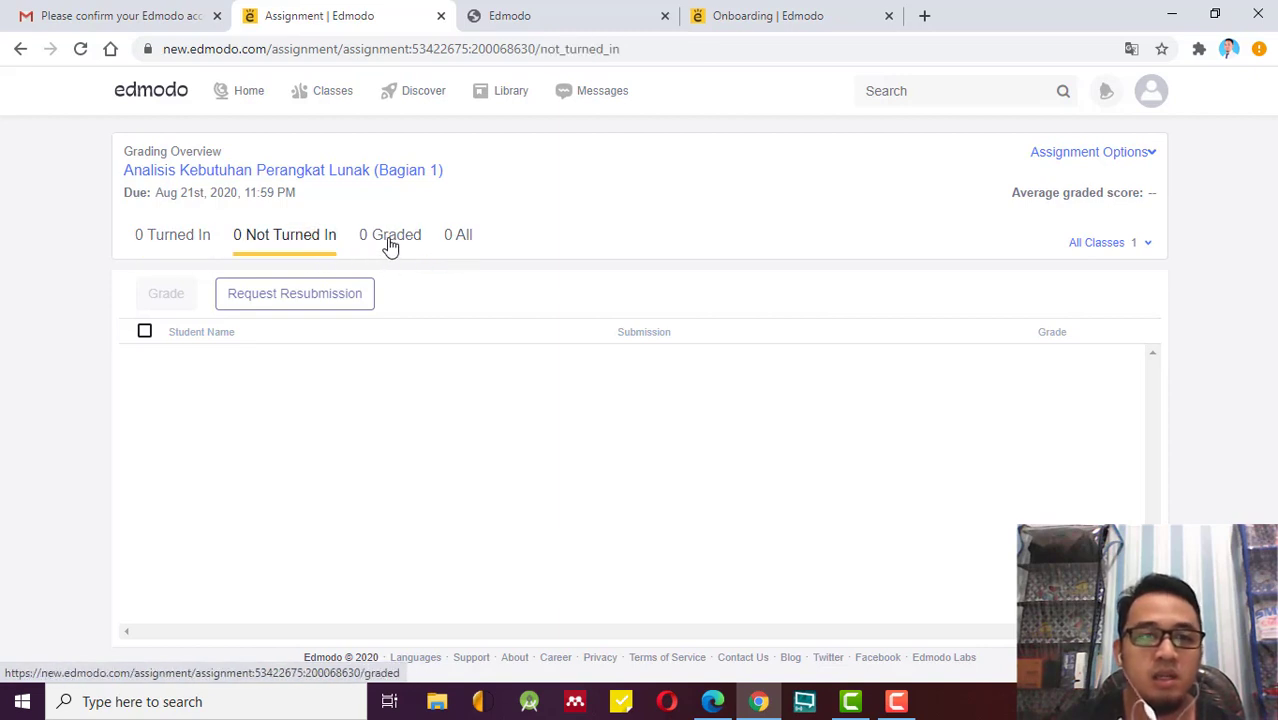
{"action": "left_click", "coordinate": [390, 245]}
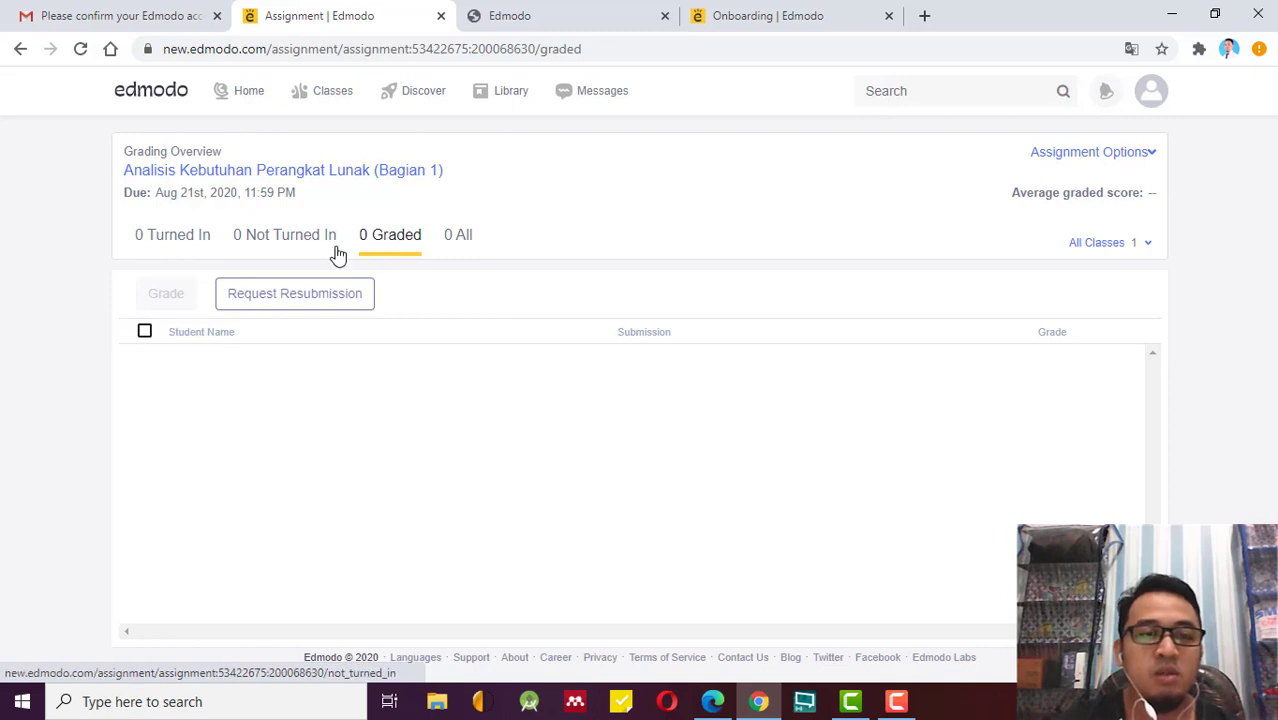
{"action": "left_click", "coordinate": [273, 250]}
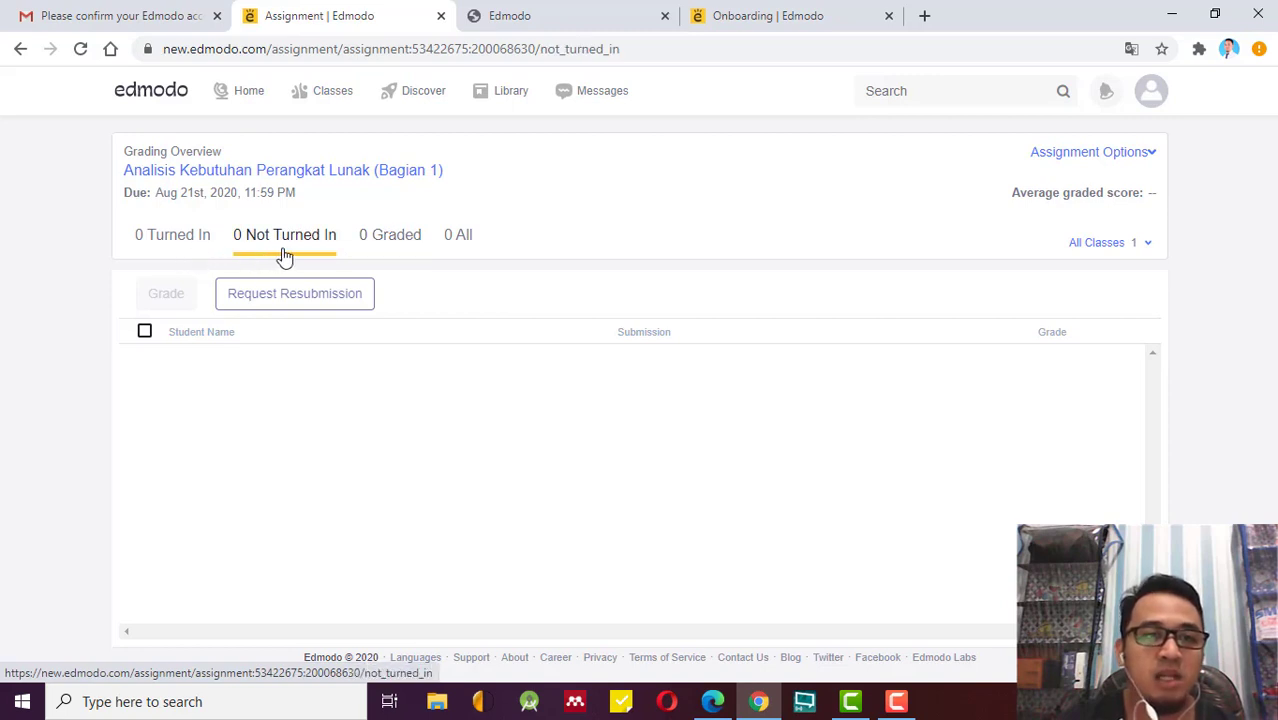
{"action": "left_click", "coordinate": [192, 256]}
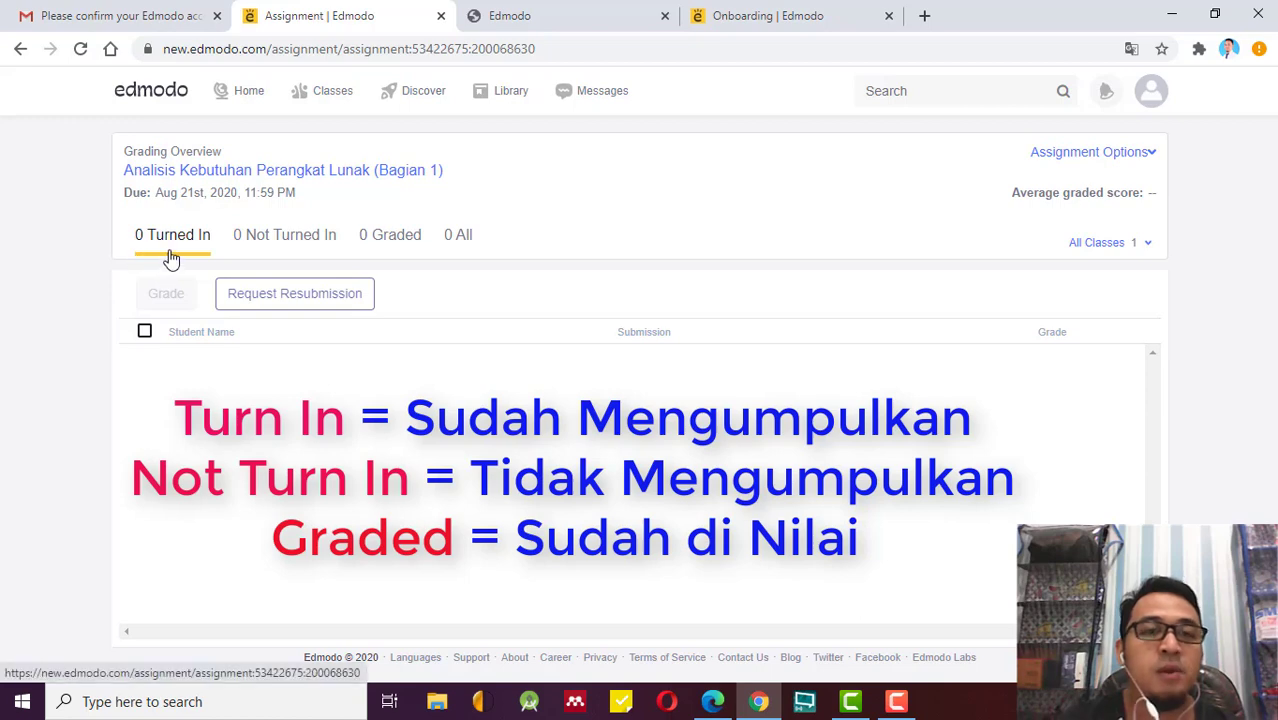
{"action": "left_click", "coordinate": [283, 254]}
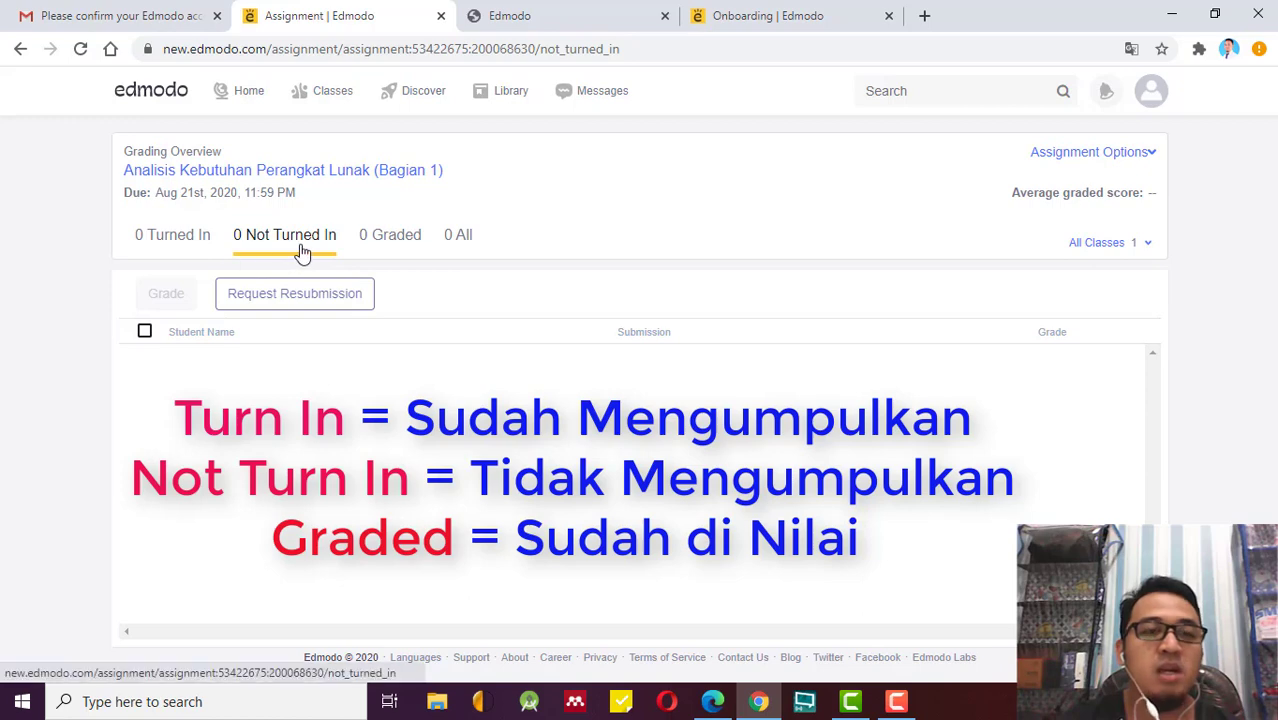
{"action": "left_click", "coordinate": [393, 245]}
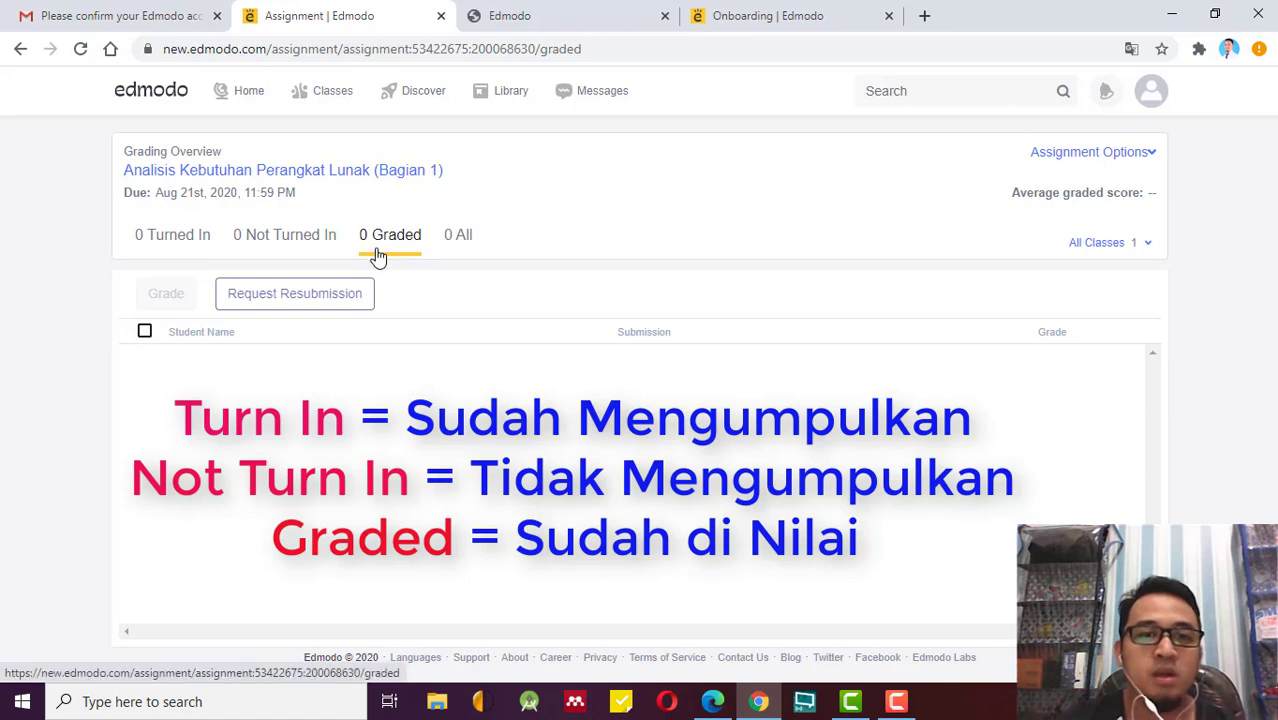
{"action": "left_click", "coordinate": [464, 255]}
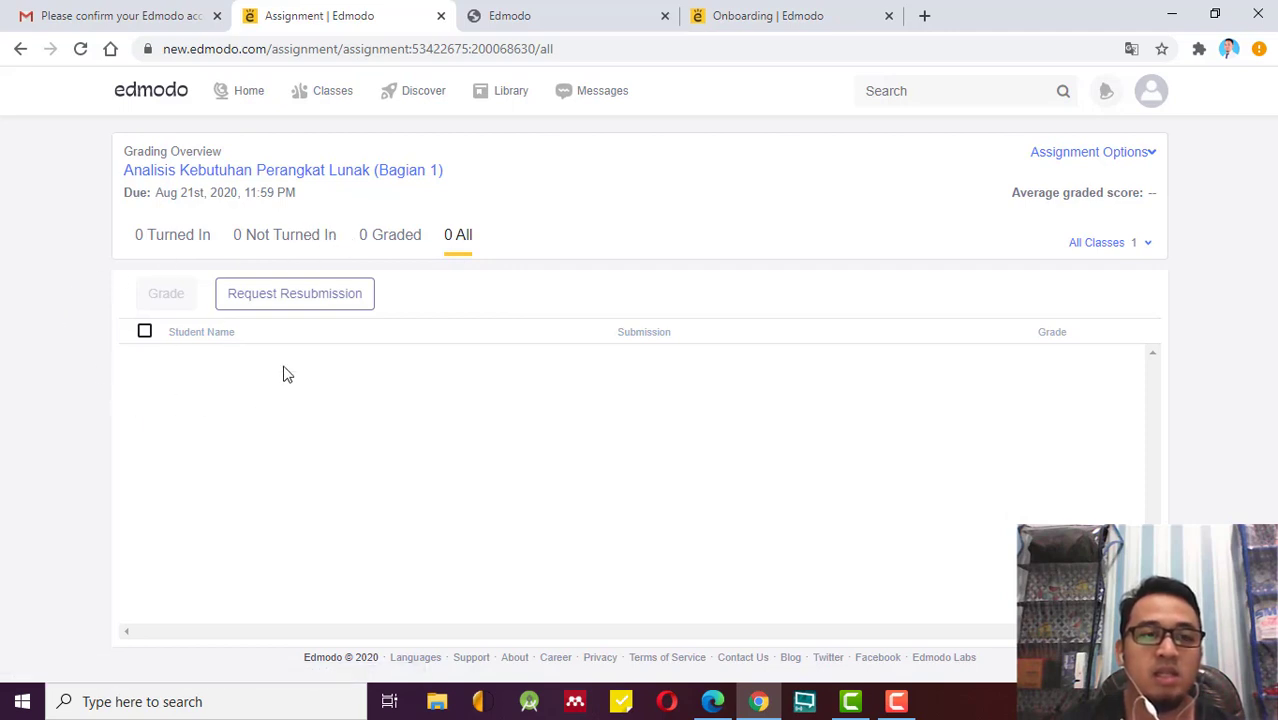
{"action": "left_click", "coordinate": [197, 251]}
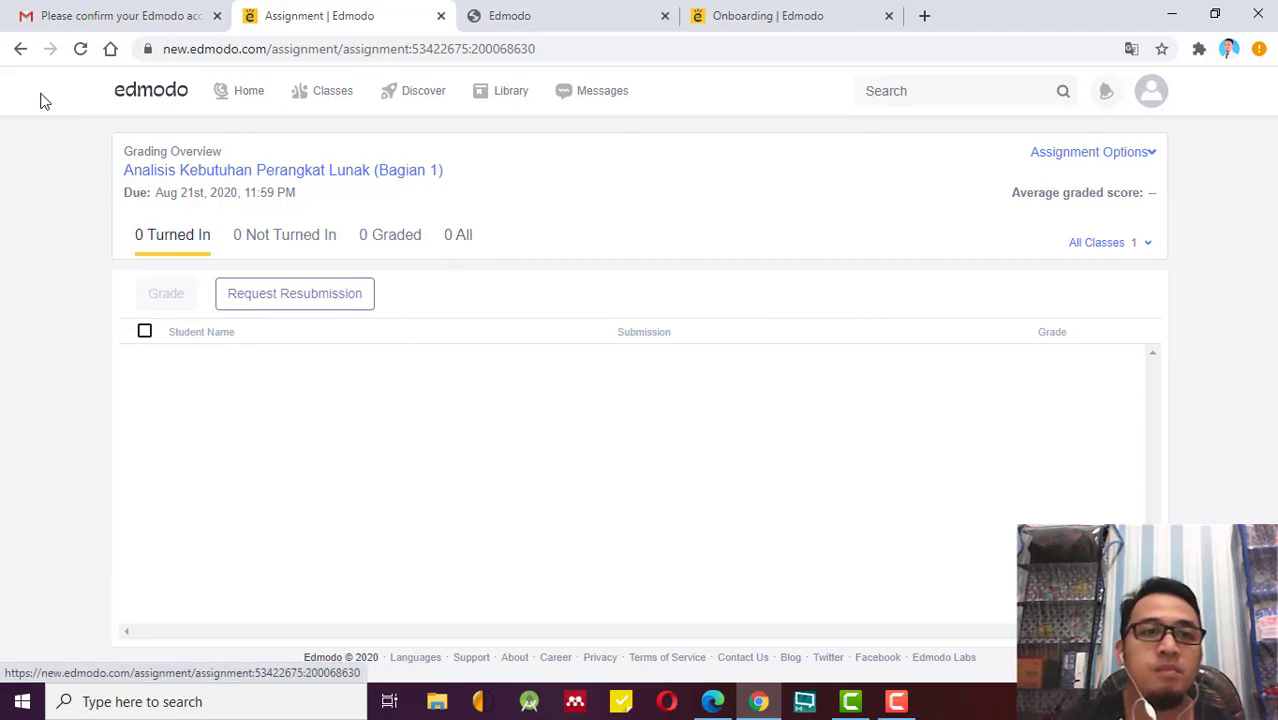
{"action": "left_click", "coordinate": [16, 50]}
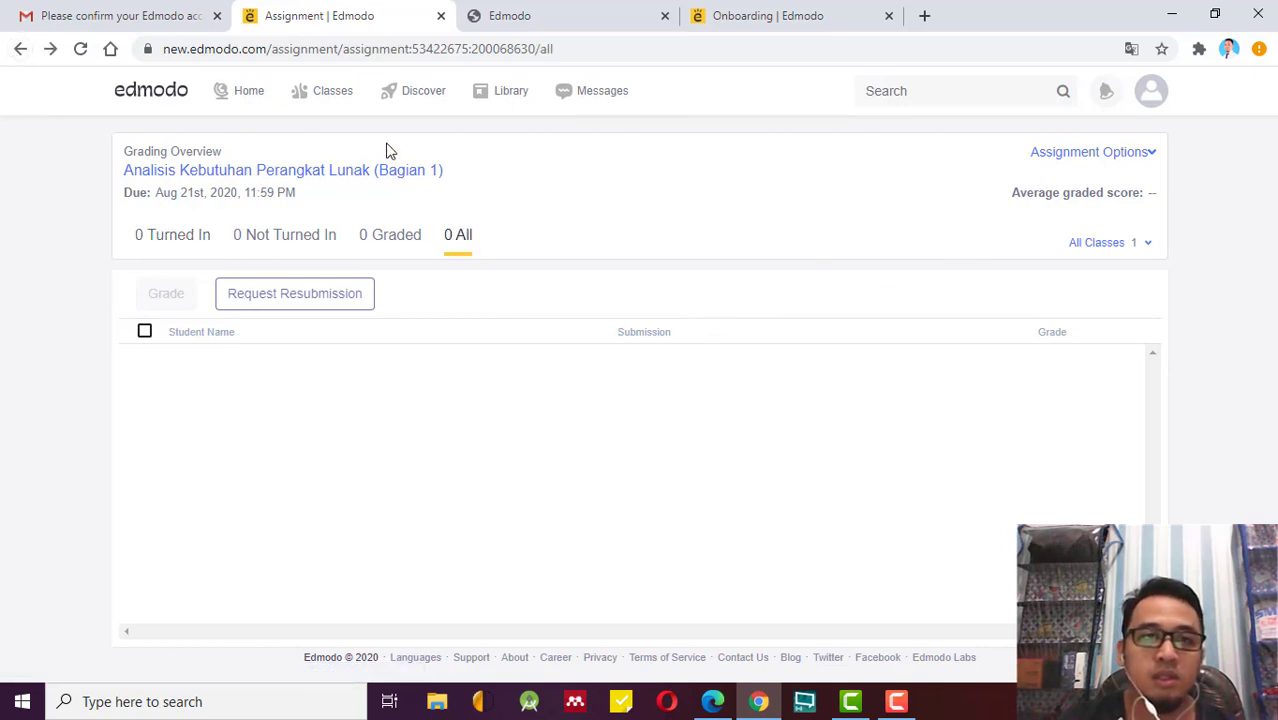
{"action": "mouse_move", "coordinate": [305, 105]}
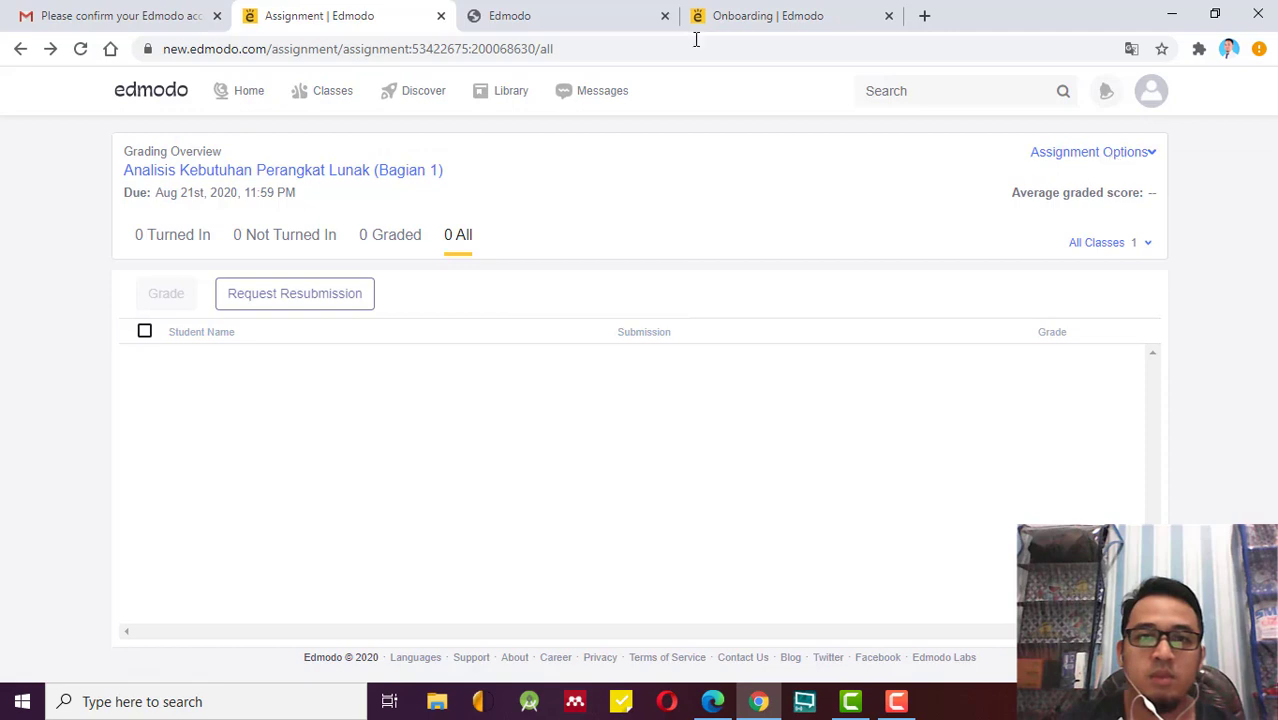
Go from the Classes list to the Home feed, briefly highlighting the profile name.
{"action": "left_click", "coordinate": [348, 92]}
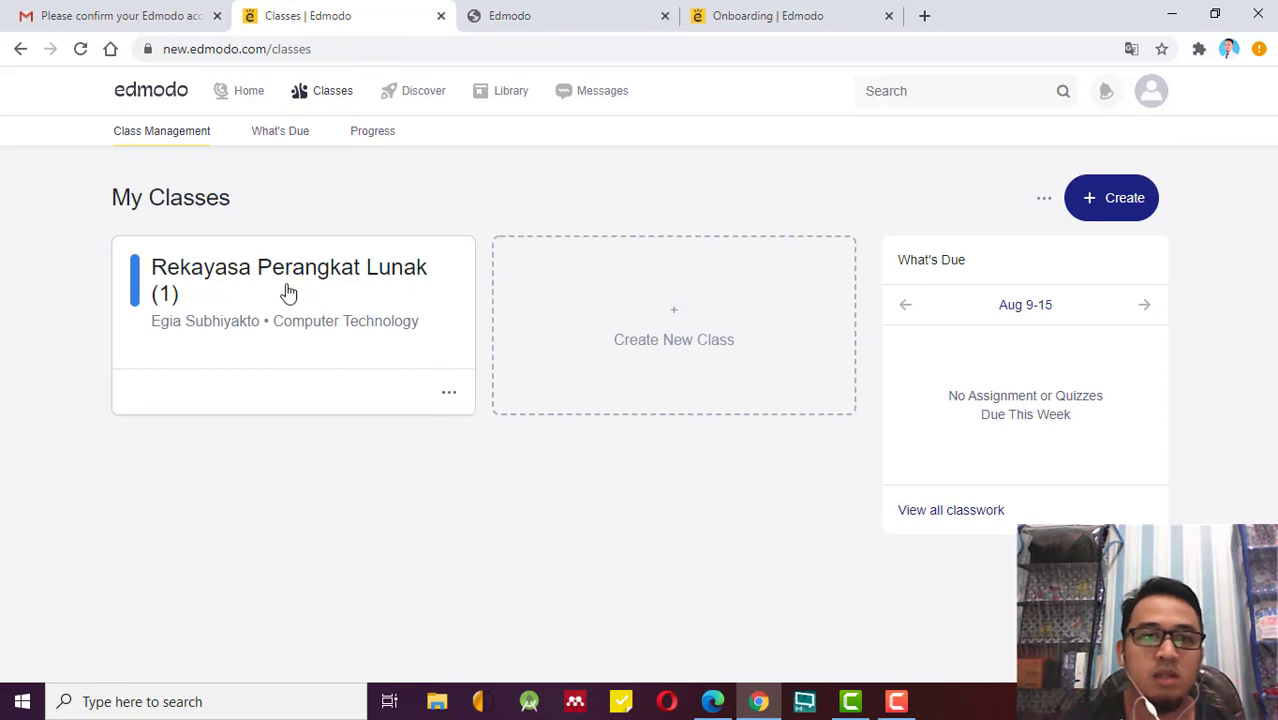
{"action": "left_click", "coordinate": [248, 97]}
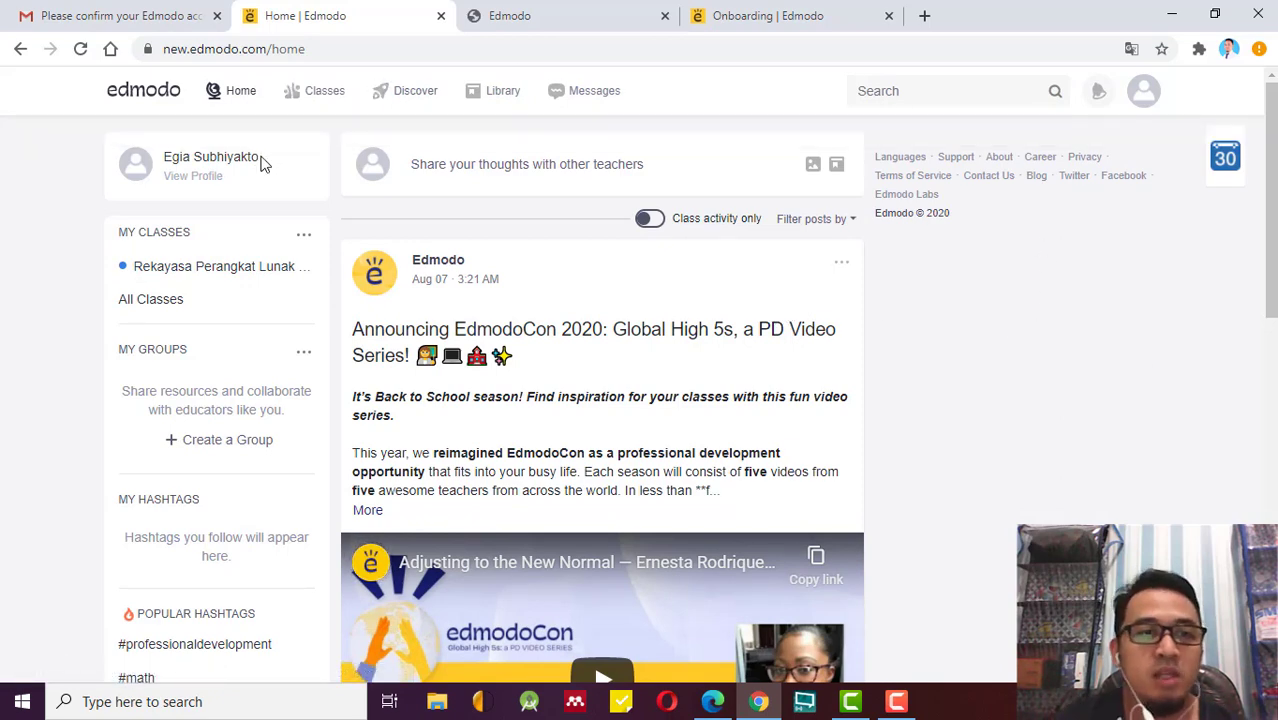
{"action": "left_click_drag", "start_coordinate": [262, 158], "coordinate": [165, 157]}
{"action": "left_click", "coordinate": [283, 198]}
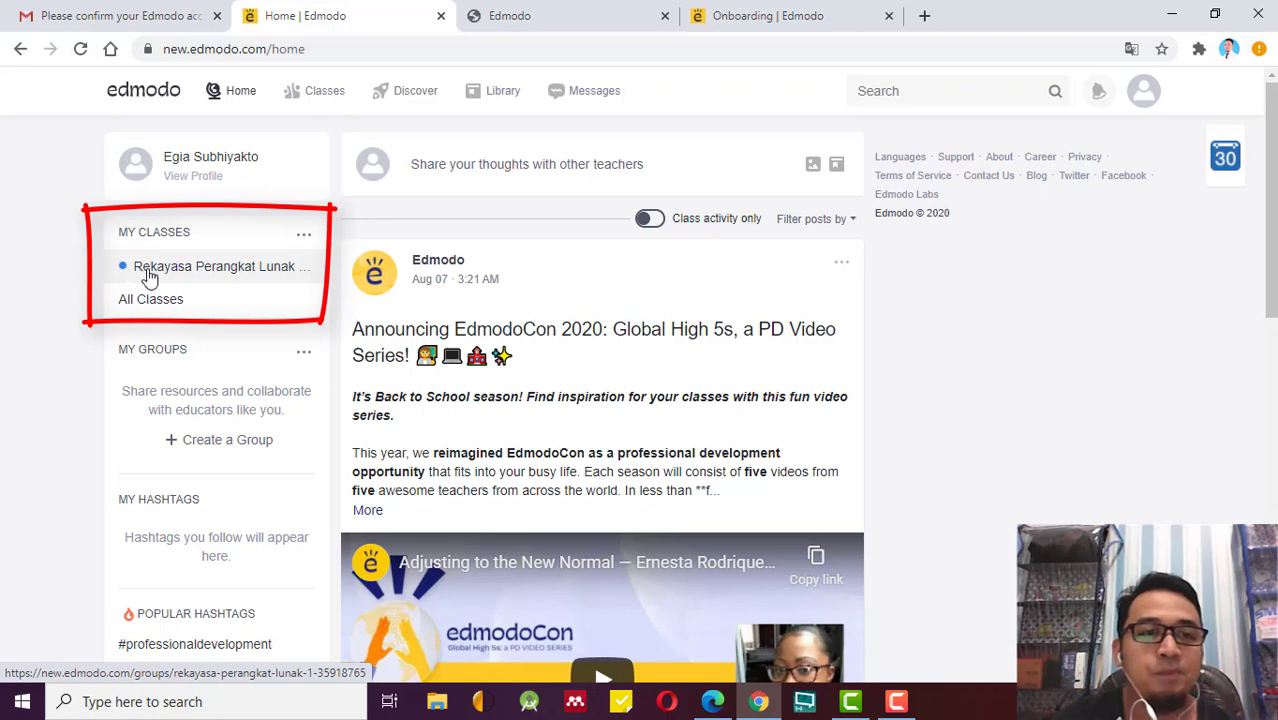
Open the Rekayasa Perangkat Lunak (1) class page and look over the assignment post in its feed.
{"action": "left_click", "coordinate": [130, 277]}
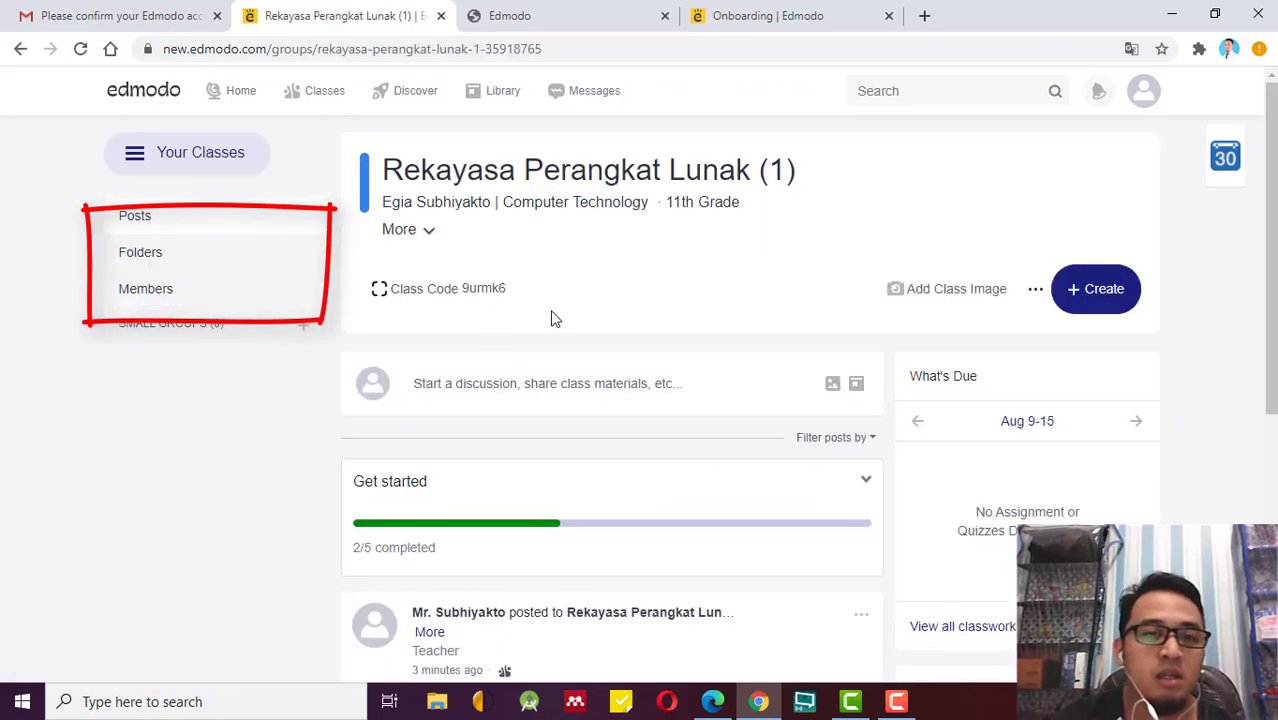
{"action": "scroll", "coordinate": [657, 458], "scroll_direction": "down", "scroll_amount": 2}
{"action": "scroll", "coordinate": [660, 465], "scroll_direction": "down", "scroll_amount": 2}
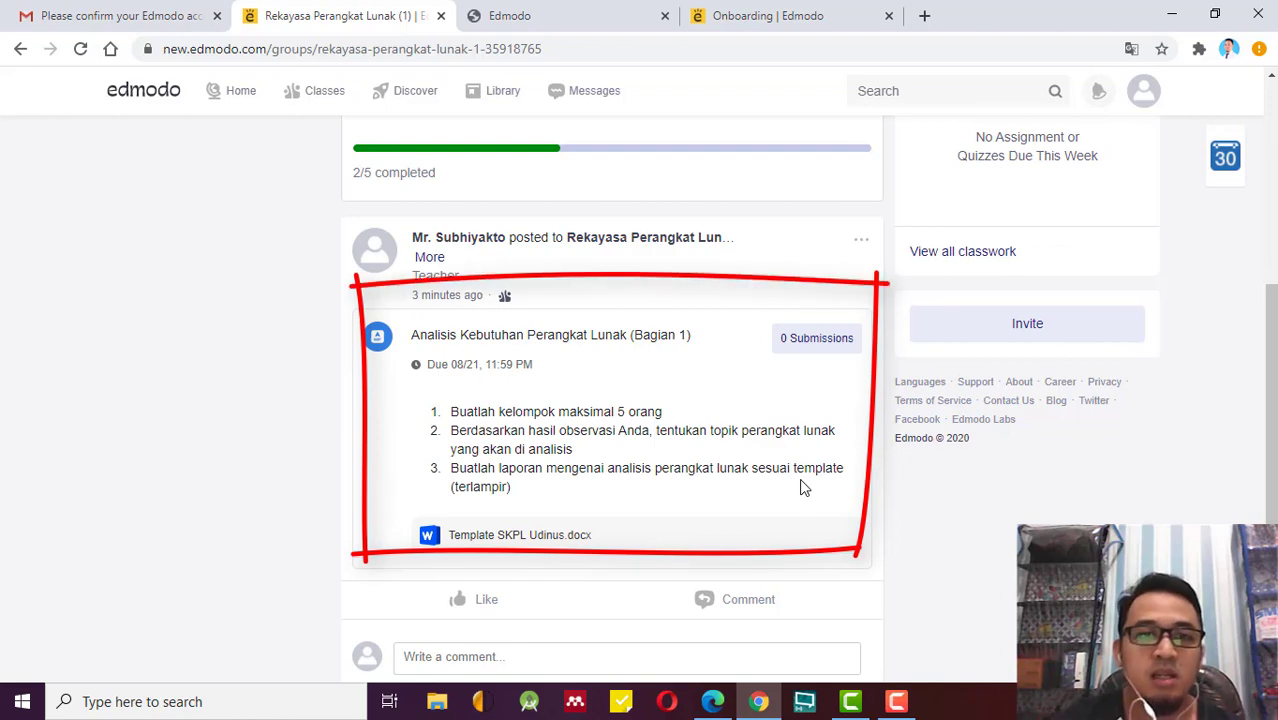
{"action": "scroll", "coordinate": [804, 488], "scroll_direction": "up", "scroll_amount": 2}
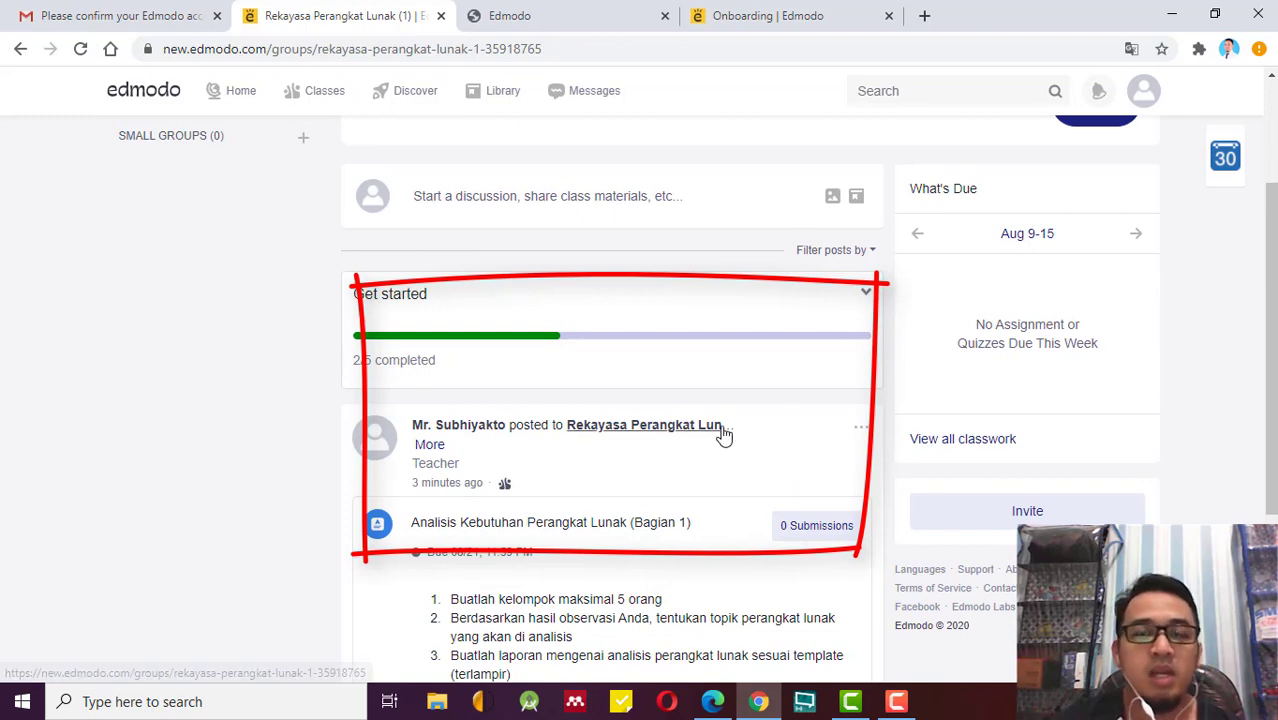
{"action": "scroll", "coordinate": [766, 432], "scroll_direction": "down", "scroll_amount": 2}
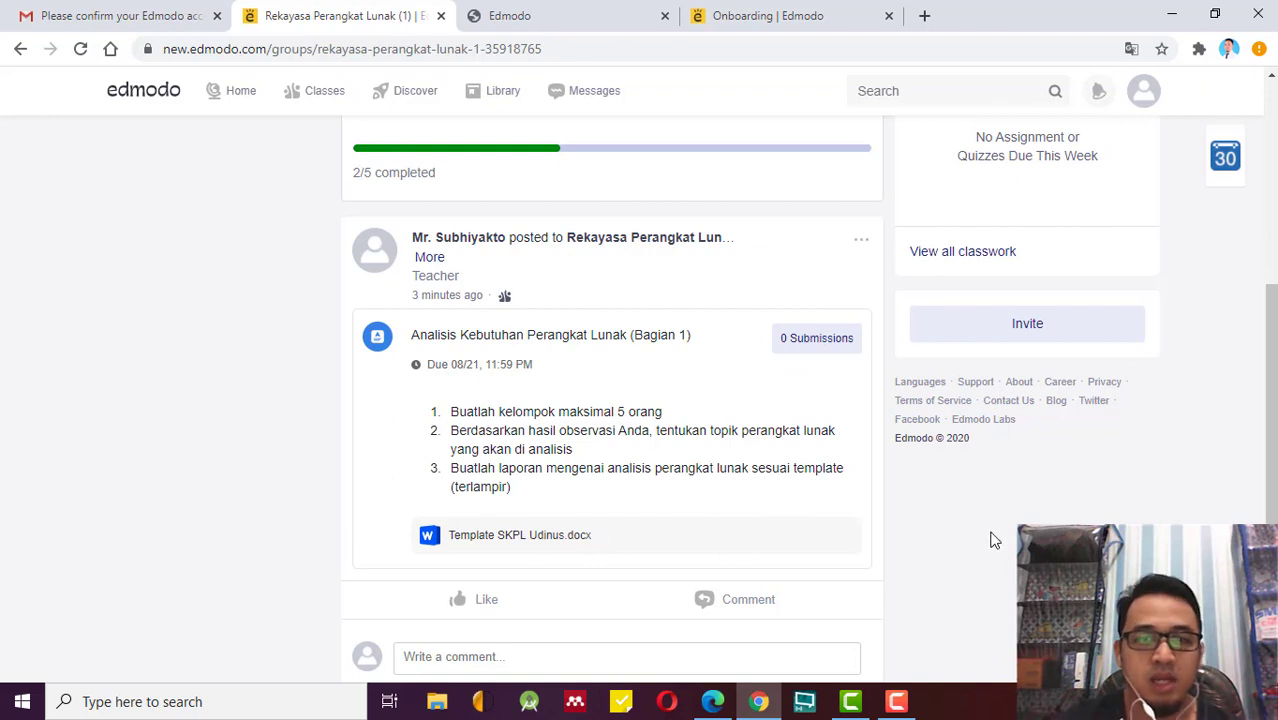
{"action": "scroll", "coordinate": [1009, 536], "scroll_direction": "up", "scroll_amount": 2}
{"action": "scroll", "coordinate": [1009, 536], "scroll_direction": "up", "scroll_amount": 3}
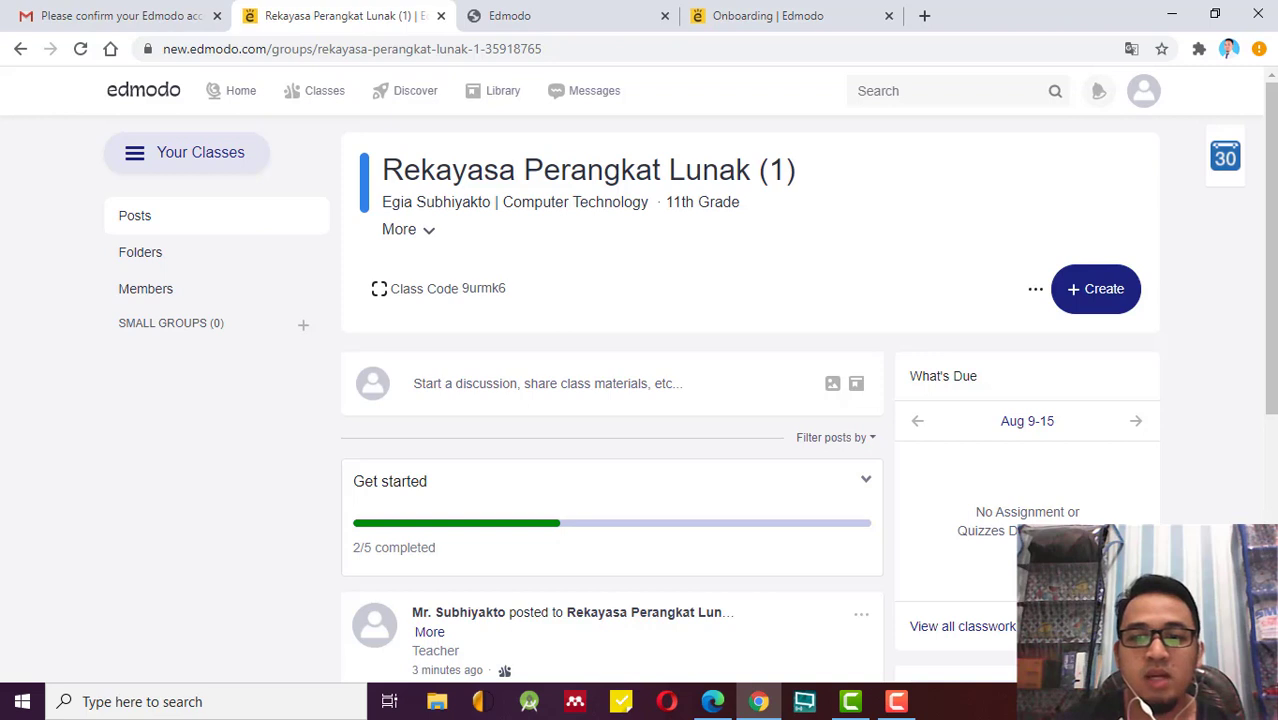
{"action": "left_click", "coordinate": [898, 703]}
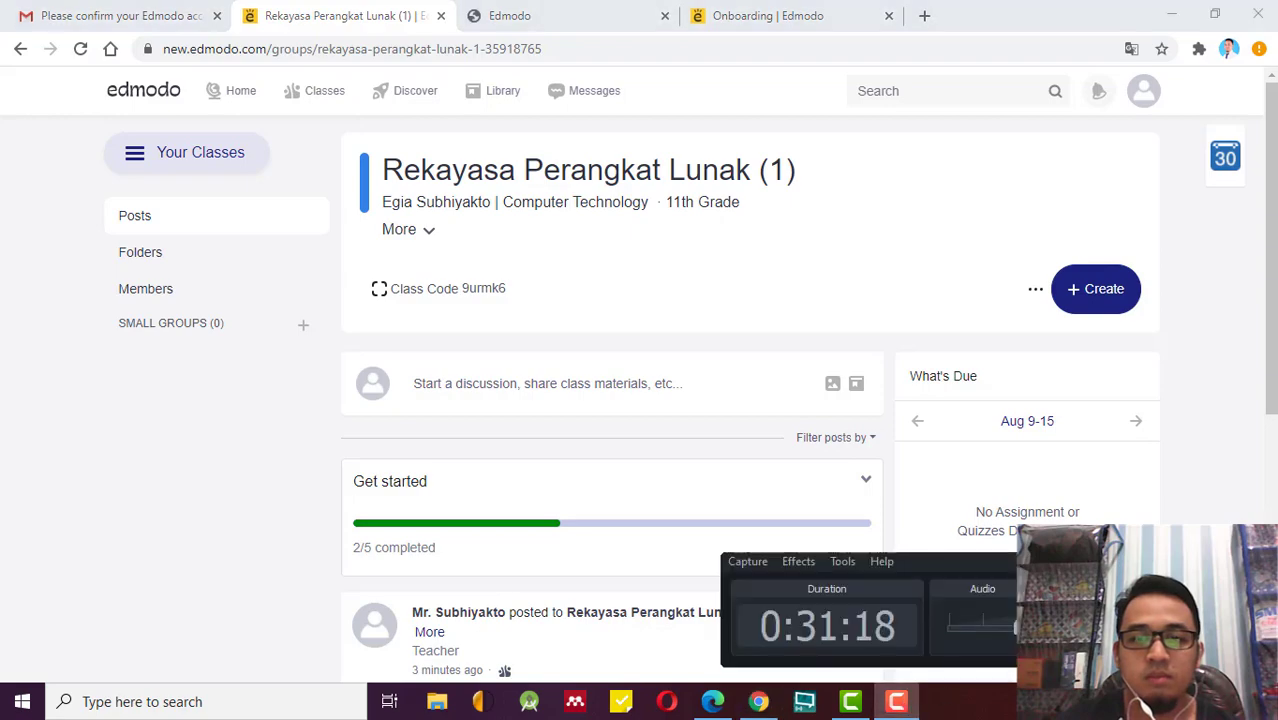